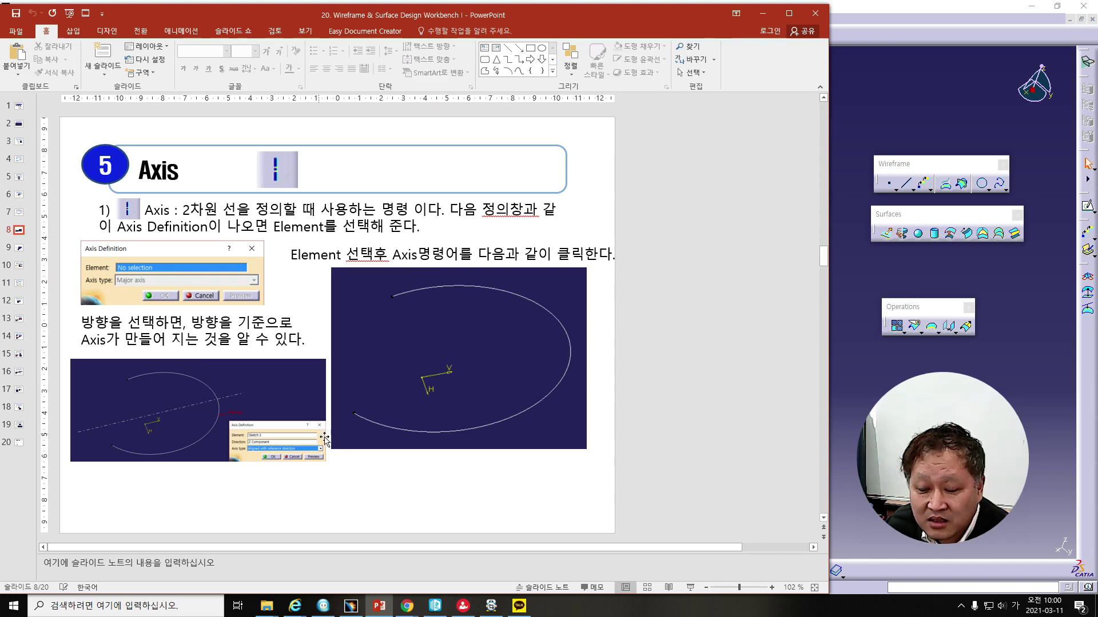
Step: Review the Axis through Poly Line lecture slides, then switch to the CATIA V5 window
scroll(616, 465, "down", 1)
scroll(616, 464, "up", 1)
scroll(616, 465, "down", 1)
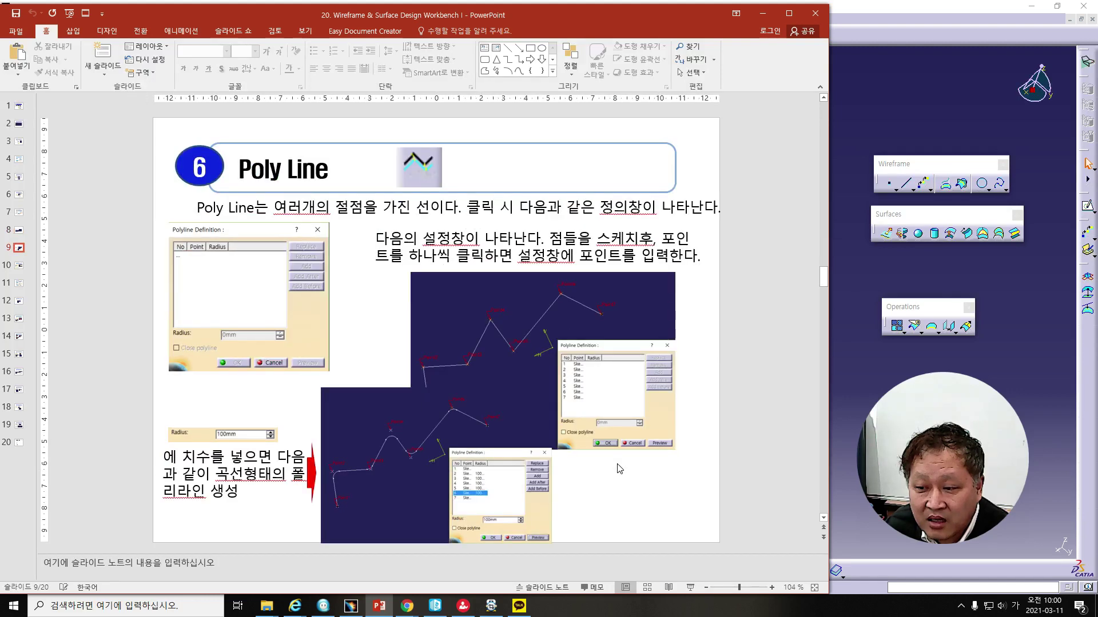
scroll(617, 464, "up", 1)
key("alt+Tab")
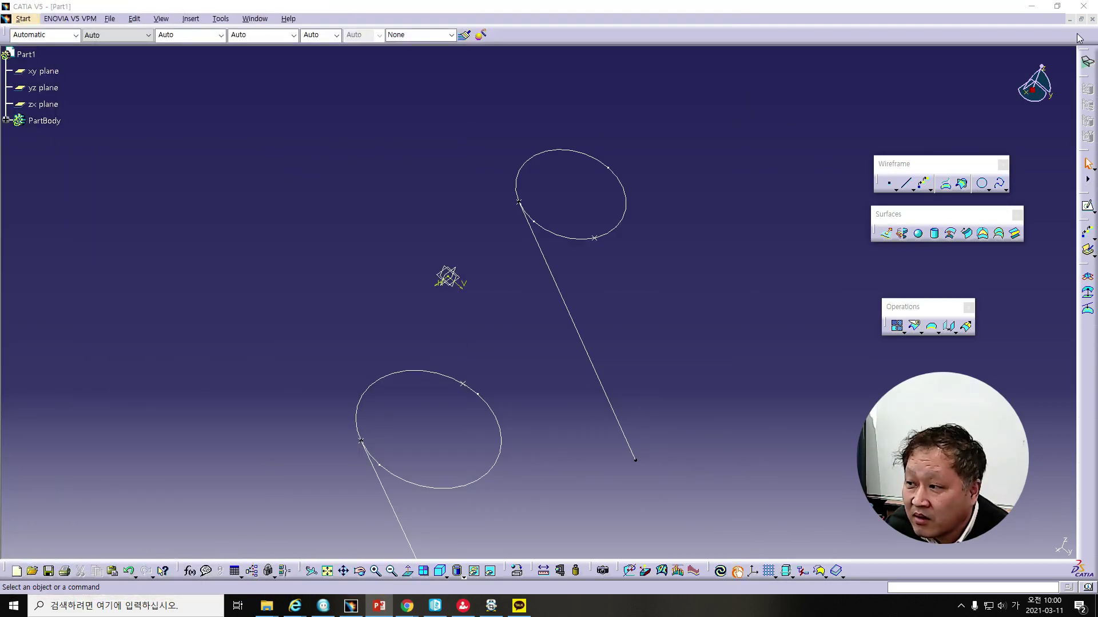
Step: Close the current part without saving and create a new Part1 in Wireframe and Surface Design
left_click(1093, 20)
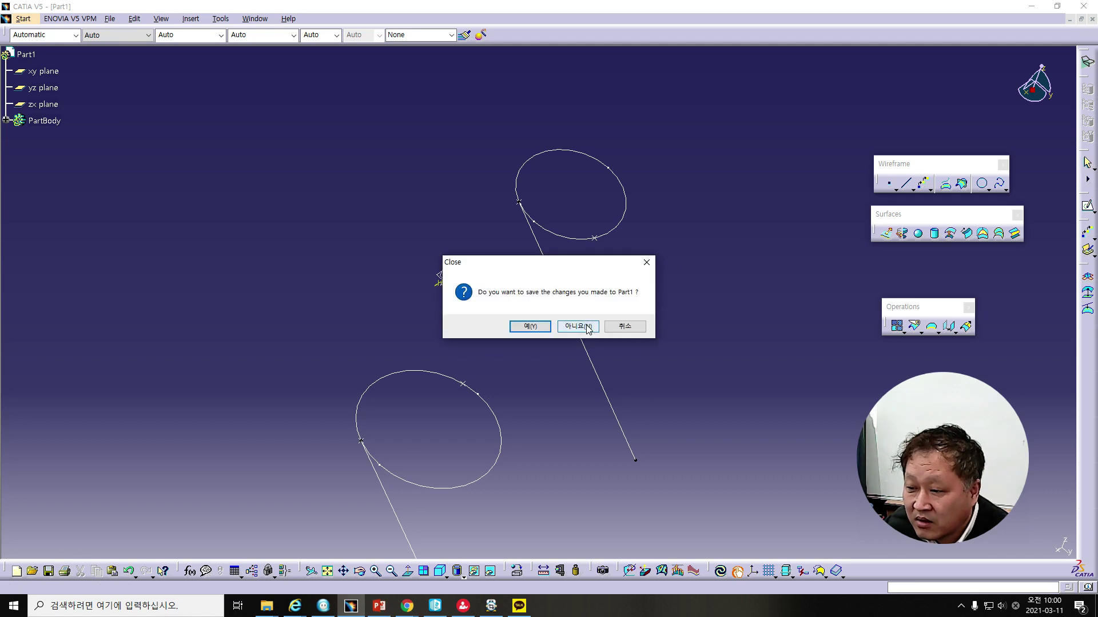
left_click(586, 325)
left_click(11, 18)
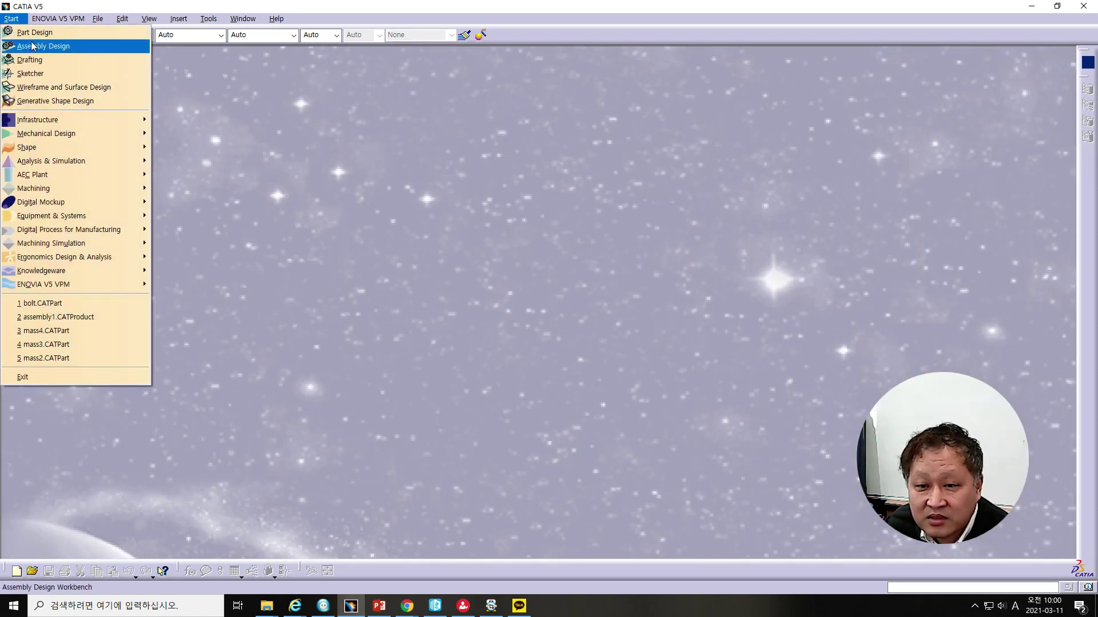
left_click(43, 89)
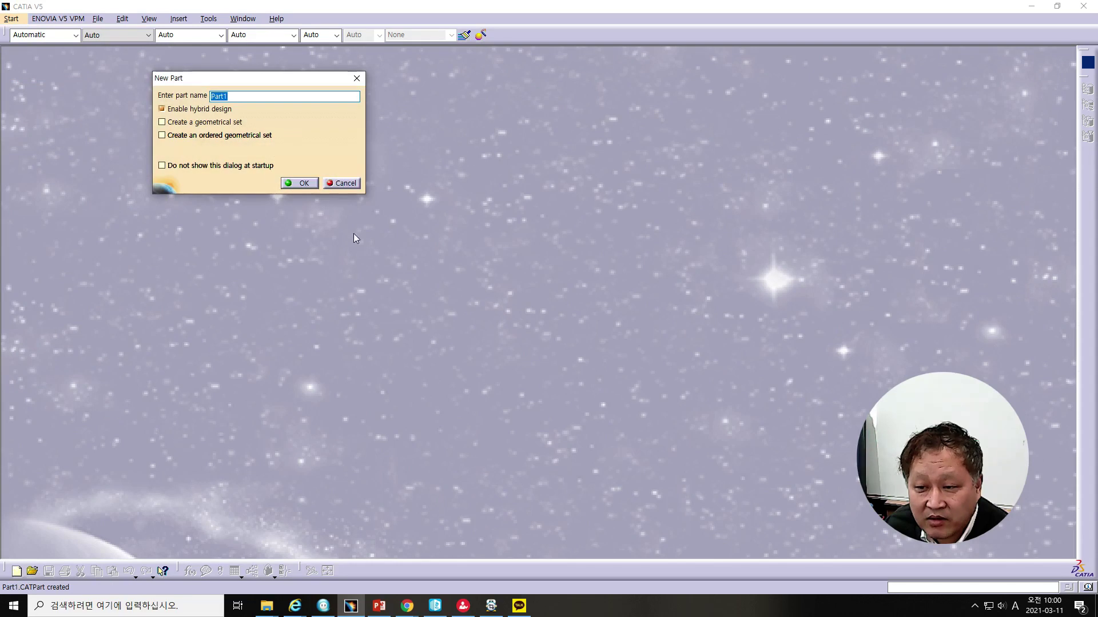
left_click(304, 183)
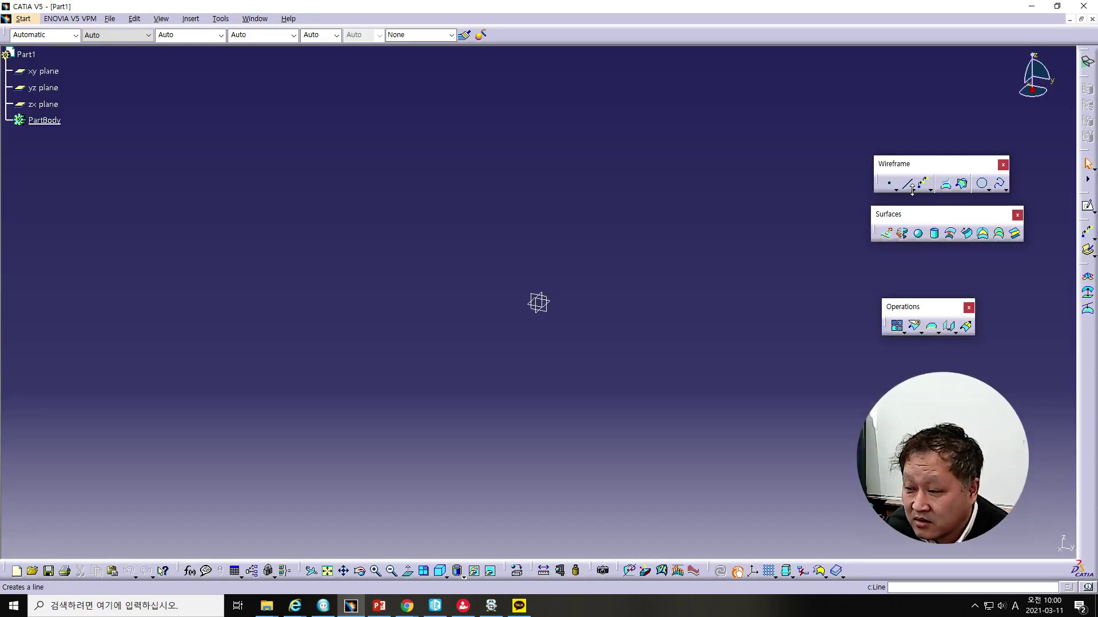
Step: Look over the line and circle tool options, then start a sketch on the xy plane
left_click(913, 190)
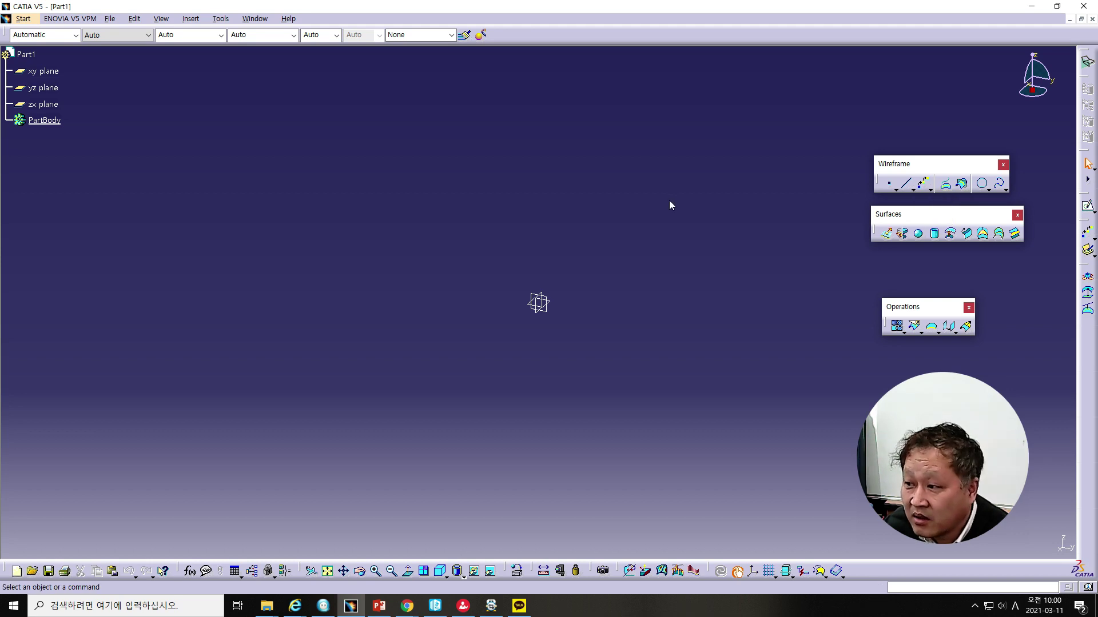
left_click(990, 190)
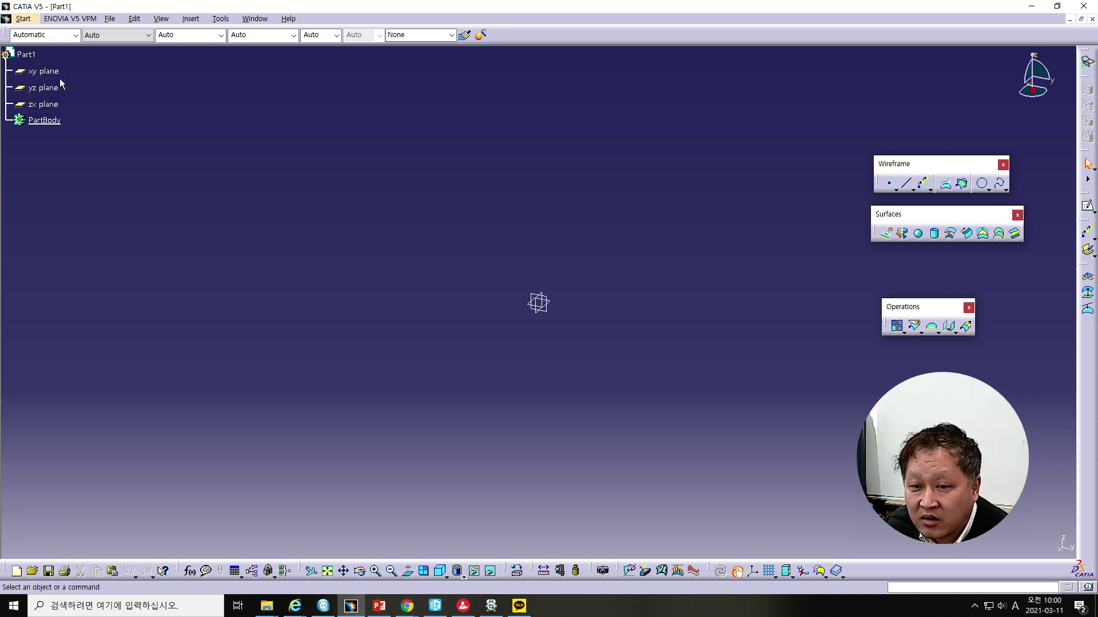
left_click(46, 71)
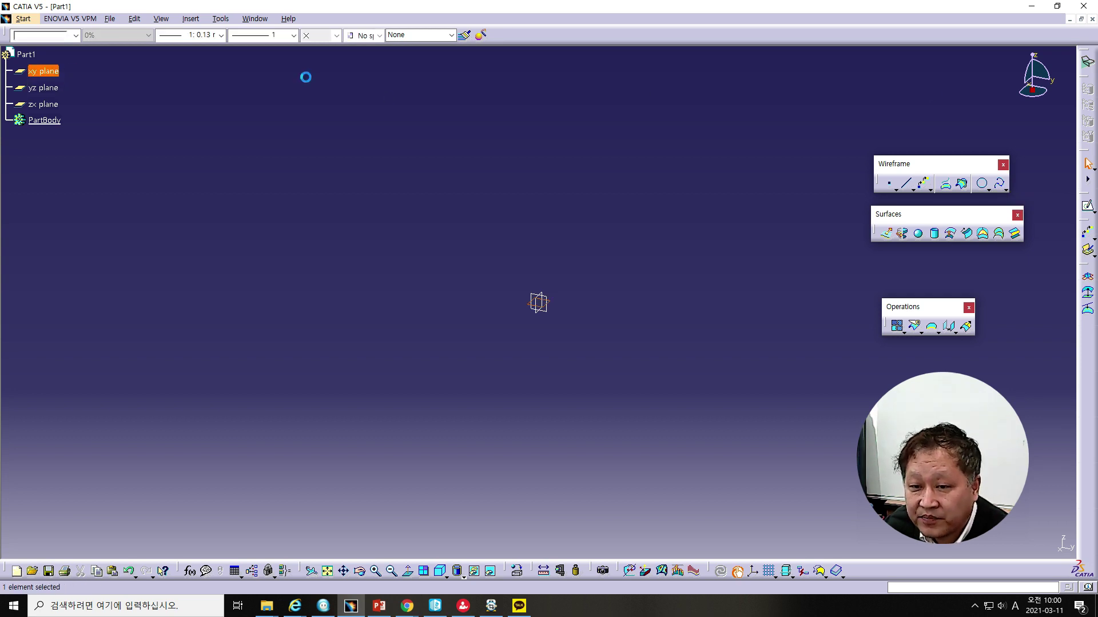
left_click(1088, 207)
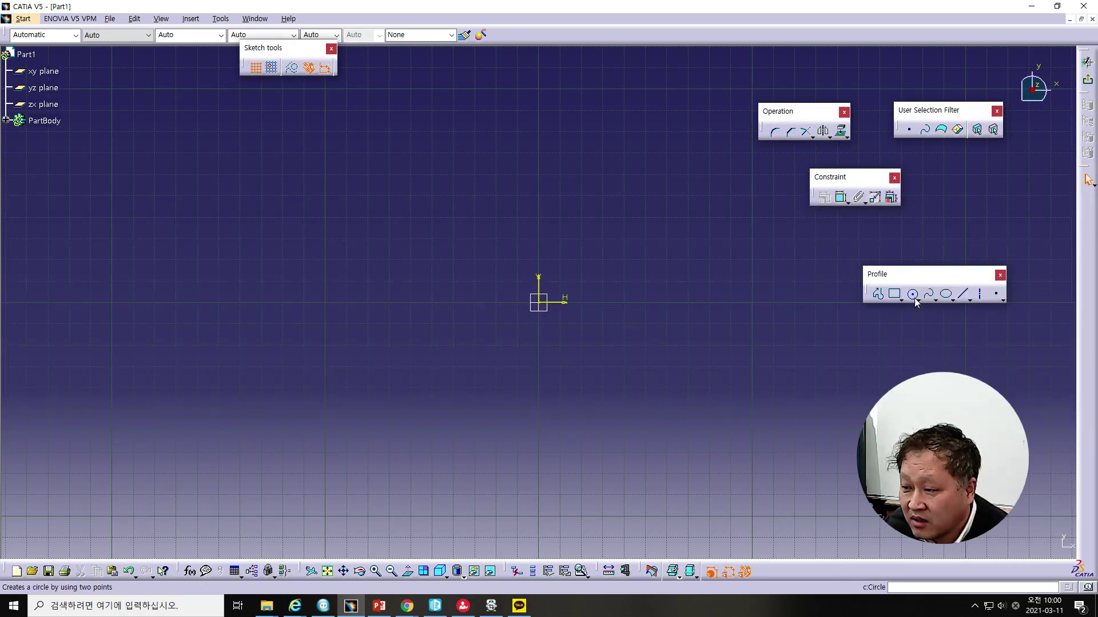
Step: Draw a large three-point arc, open at the top, and exit the sketch to 3D
left_click(917, 301)
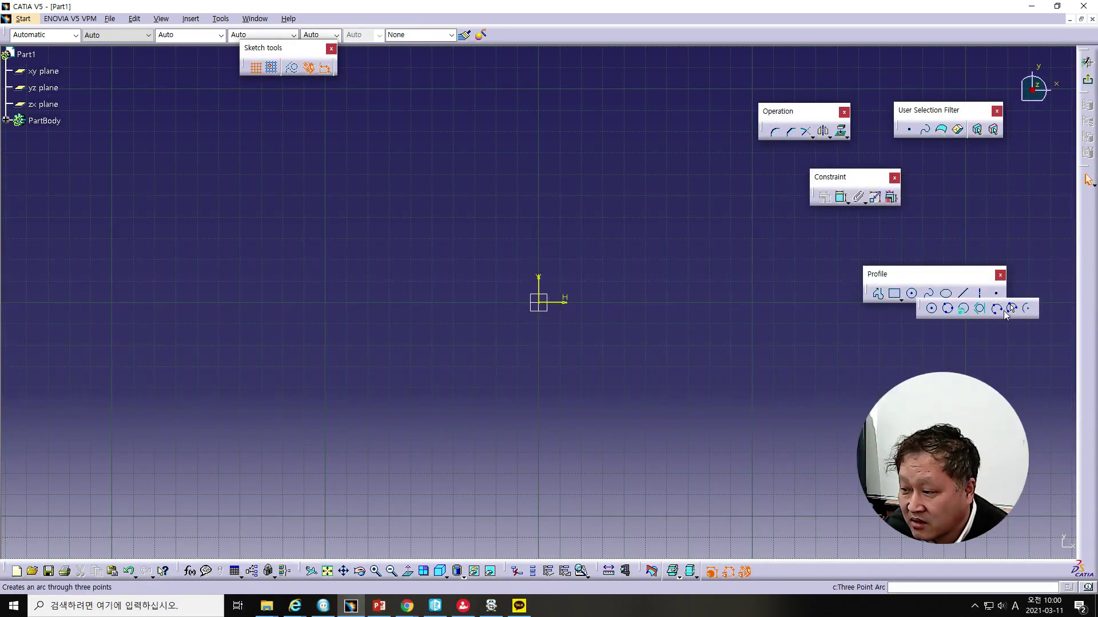
left_click(1005, 311)
left_click(399, 181)
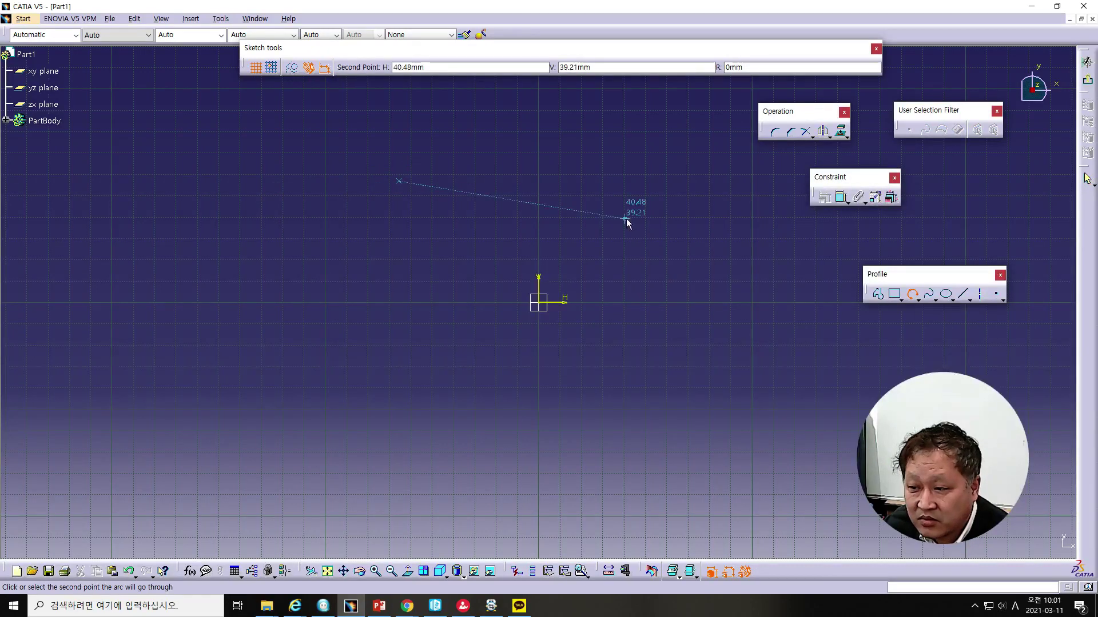
left_click(649, 228)
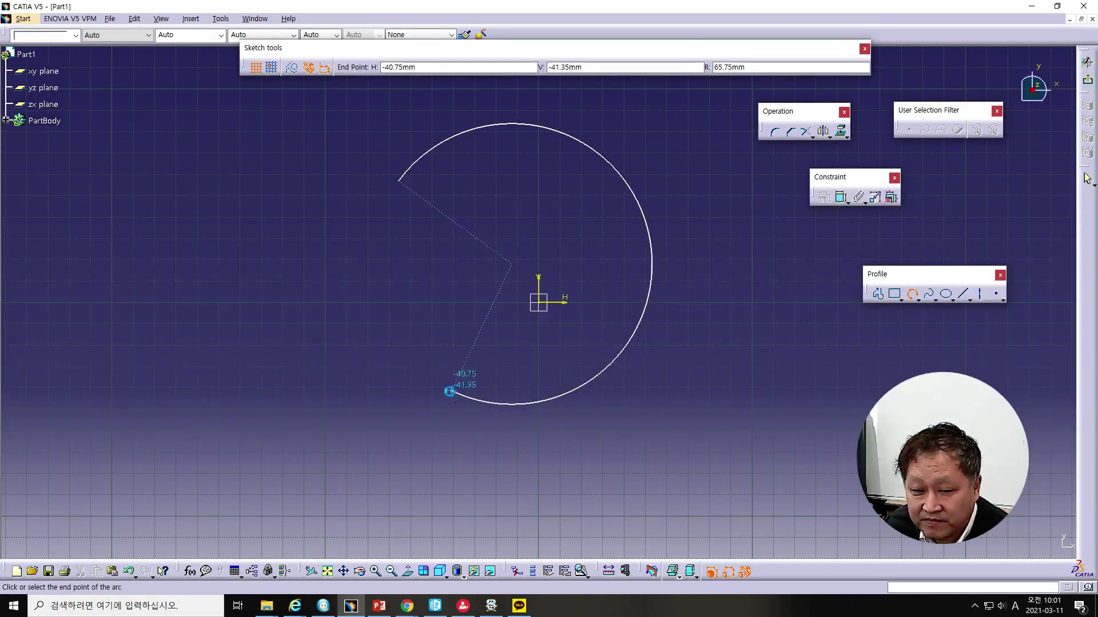
left_click(450, 391)
left_click(1089, 86)
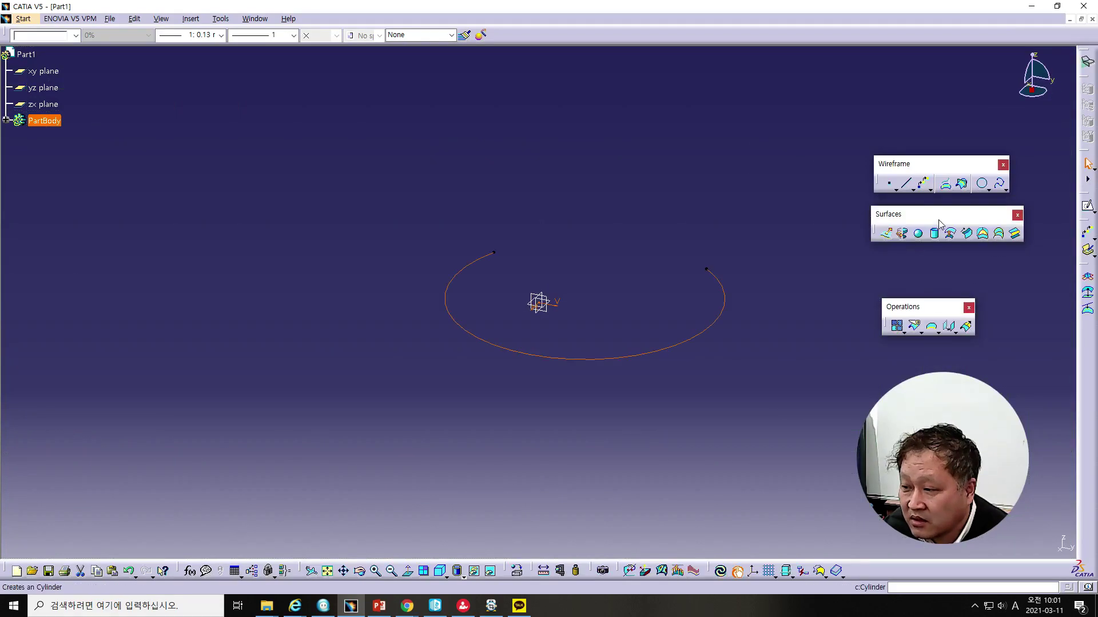
Step: Create an axis on the Sketch.1 arc with its direction set to the X component
left_click(913, 189)
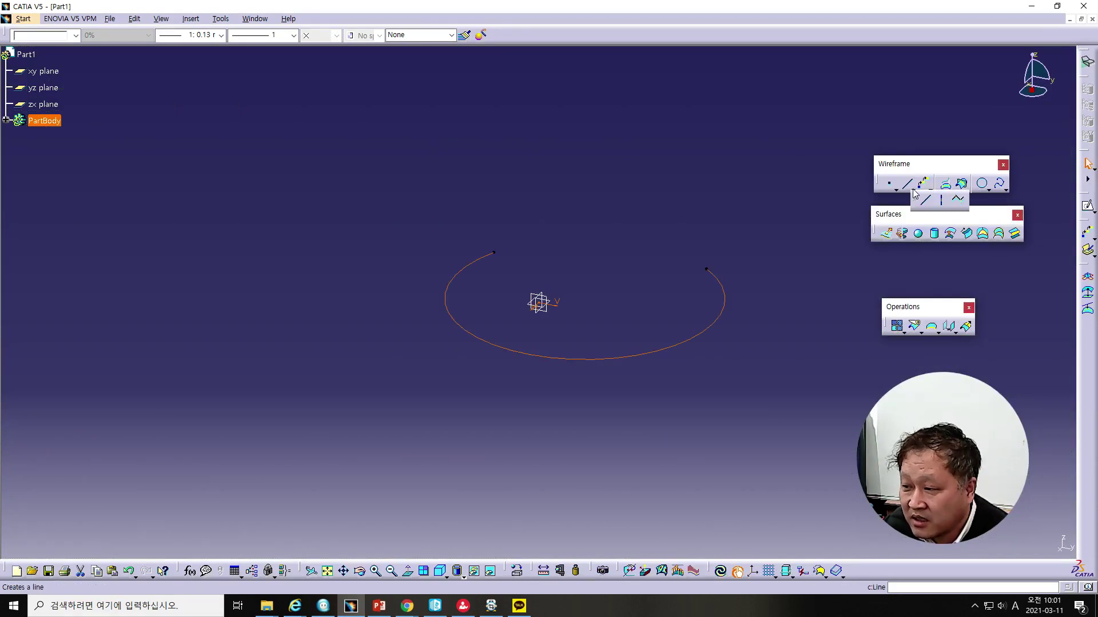
left_click(943, 201)
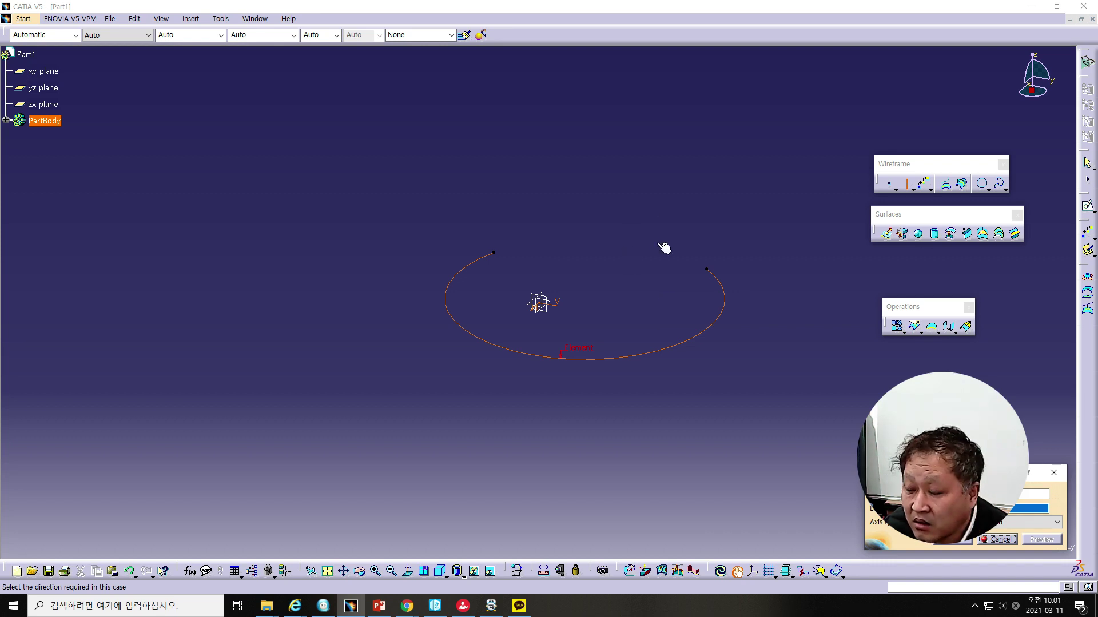
left_click(639, 273)
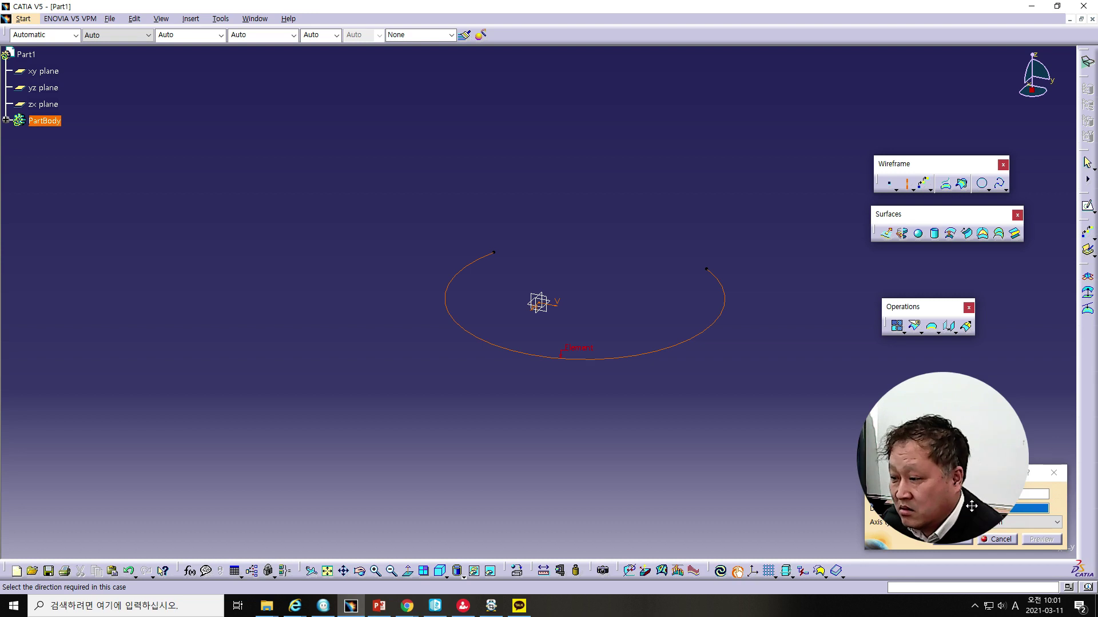
left_click(1028, 476)
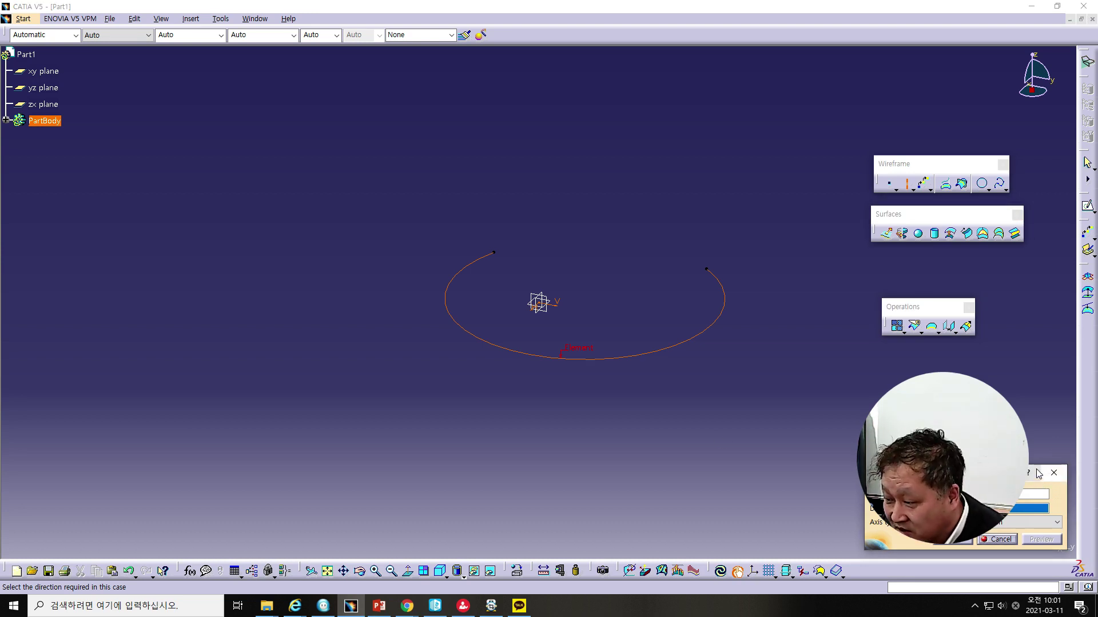
left_click_drag(990, 430, 1032, 326)
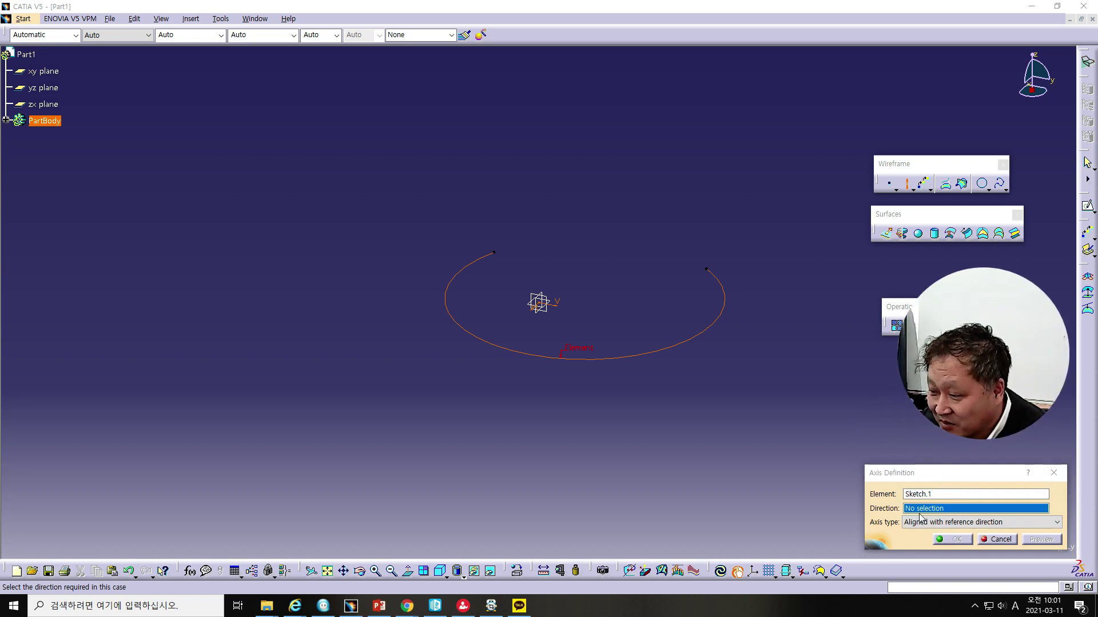
mouse_move(935, 473)
left_mouse_down()
mouse_move(385, 166)
mouse_move(309, 169)
left_mouse_up()
left_click_drag(974, 307, 968, 426)
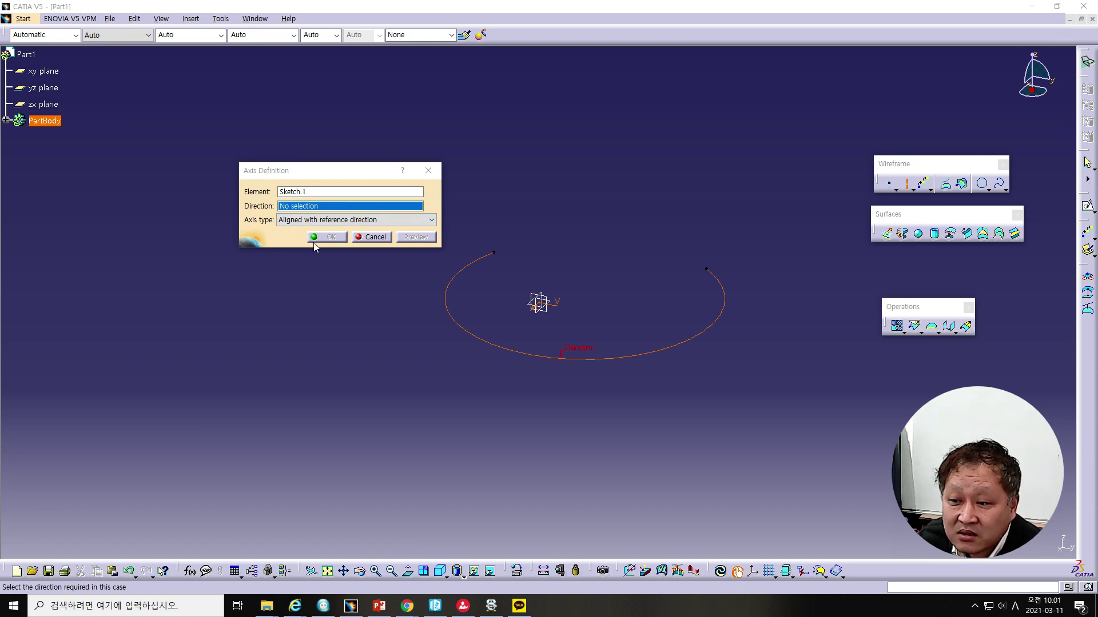
right_click(334, 208)
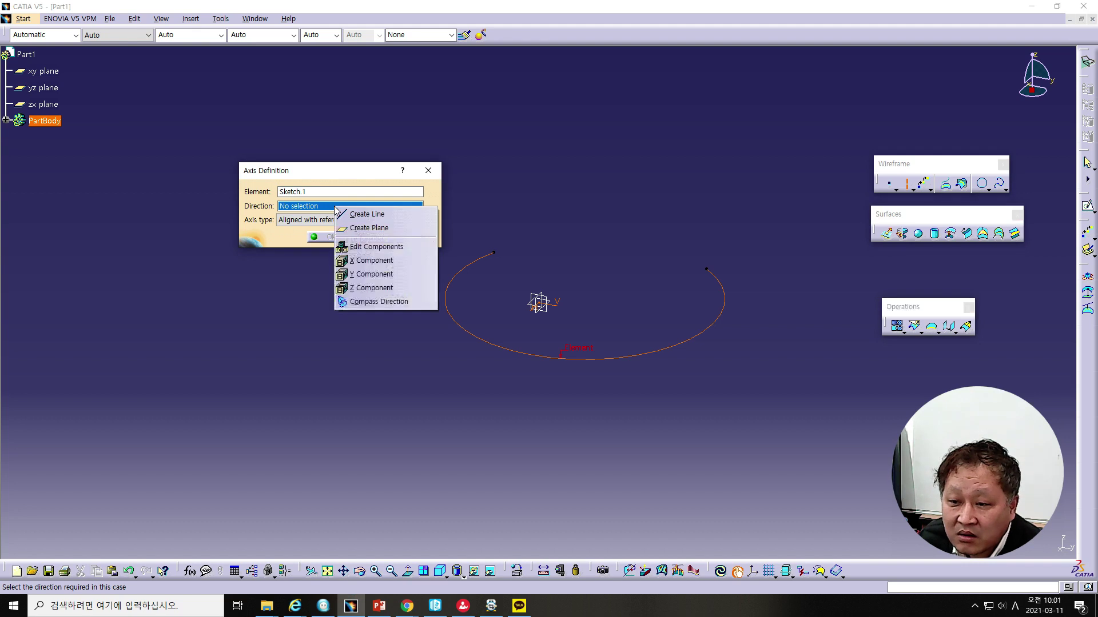
left_click(372, 260)
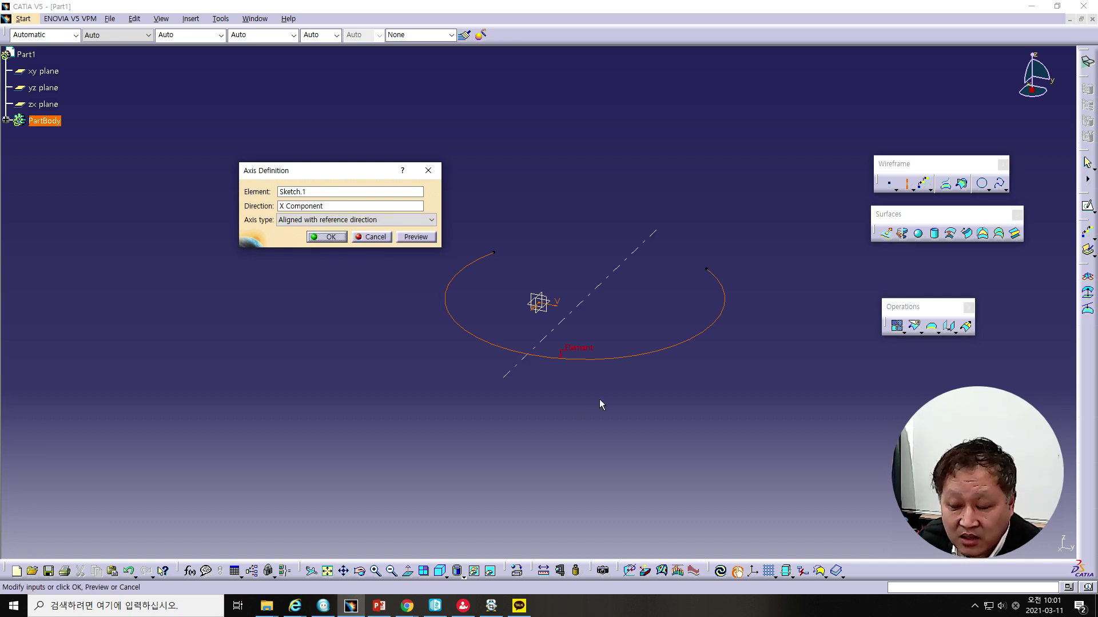
mouse_move(599, 343)
middle_mouse_down()
mouse_move(635, 307)
mouse_move(652, 248)
mouse_move(629, 380)
middle_mouse_up()
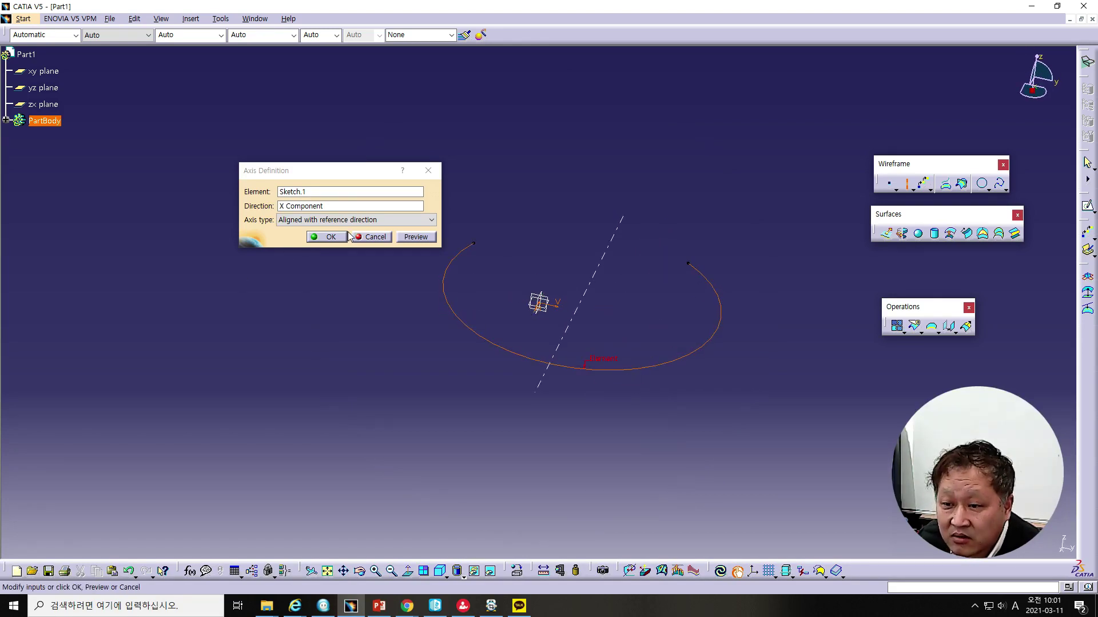
left_click(330, 237)
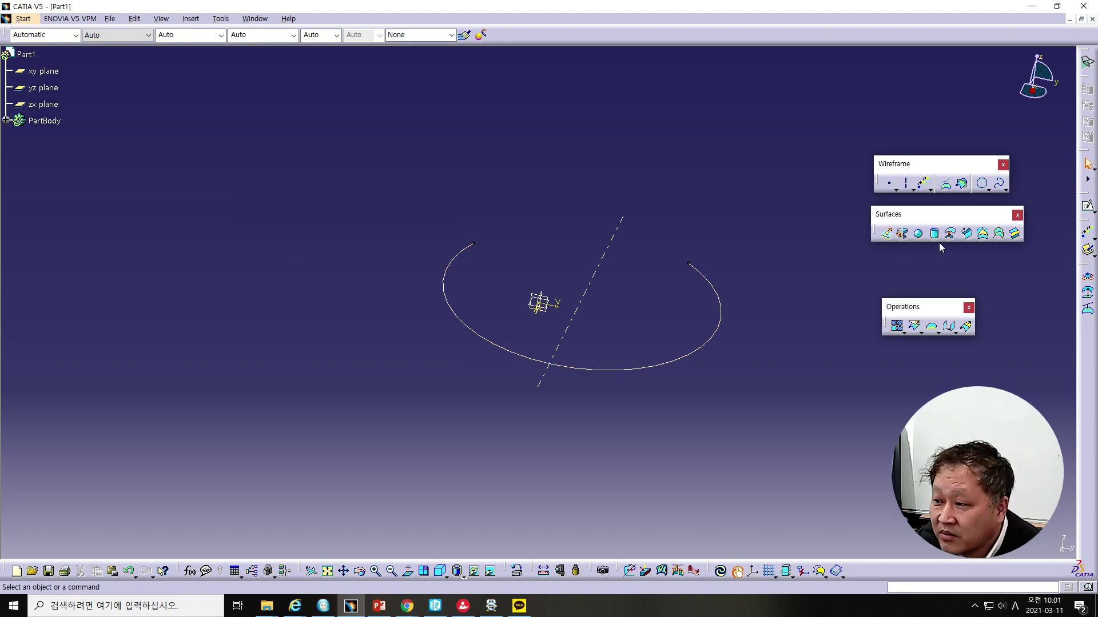
Step: Create a second axis on the Sketch.1 arc aligned with the Y direction
left_click(902, 181)
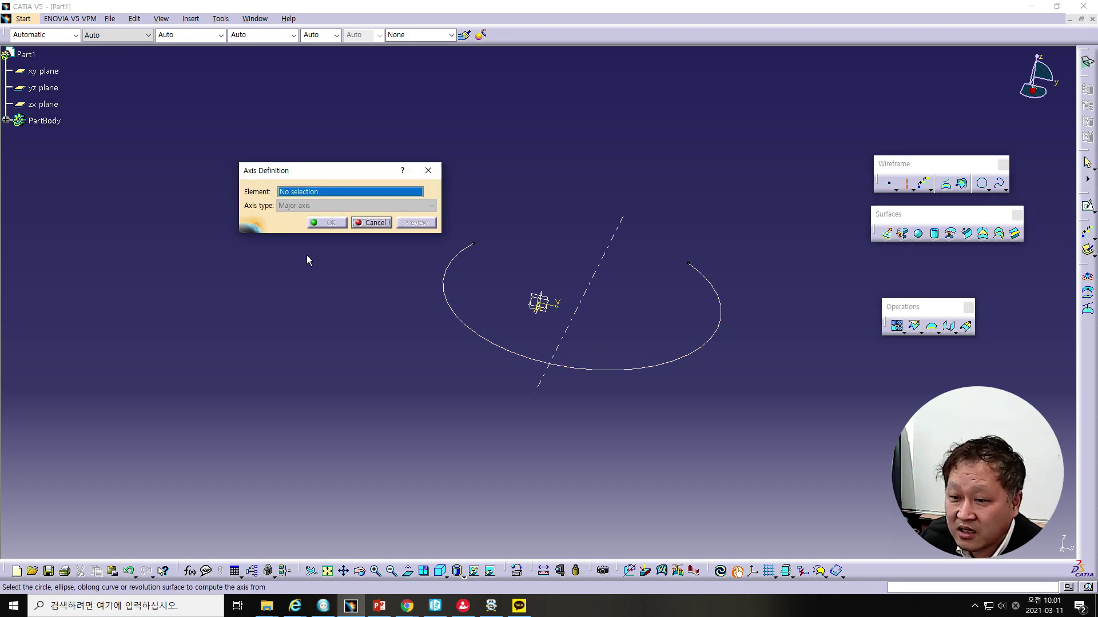
left_click(473, 327)
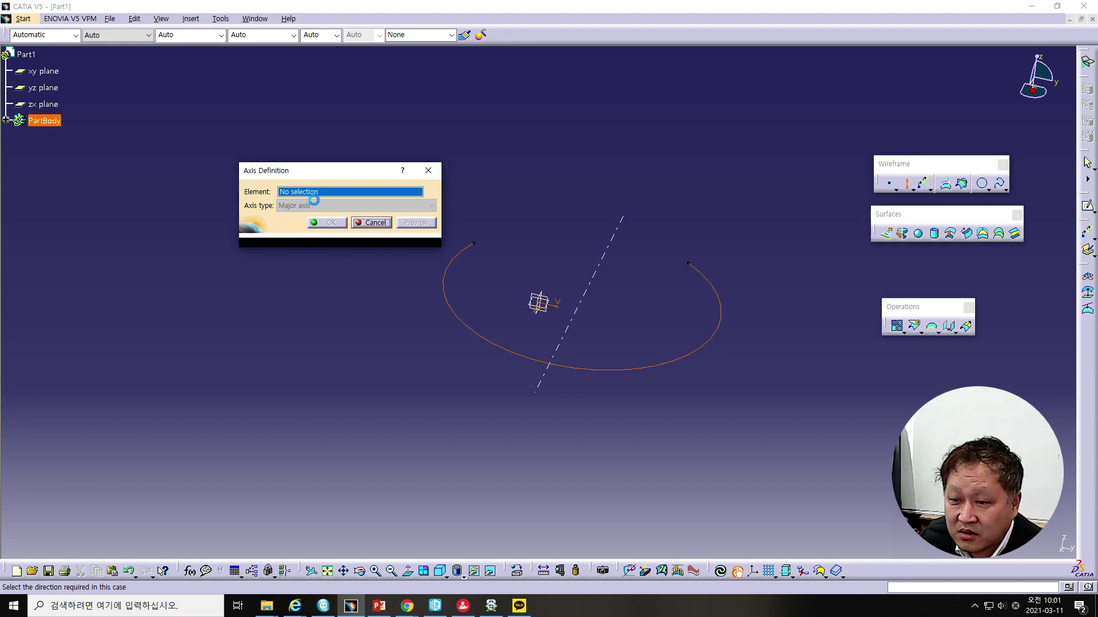
right_click(313, 211)
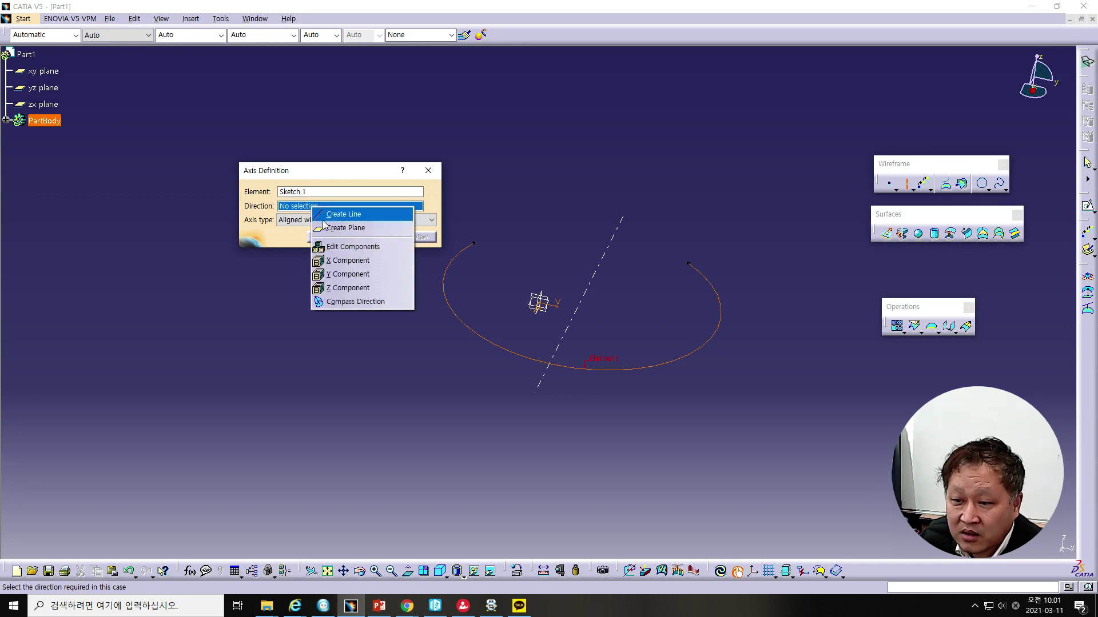
left_click(351, 277)
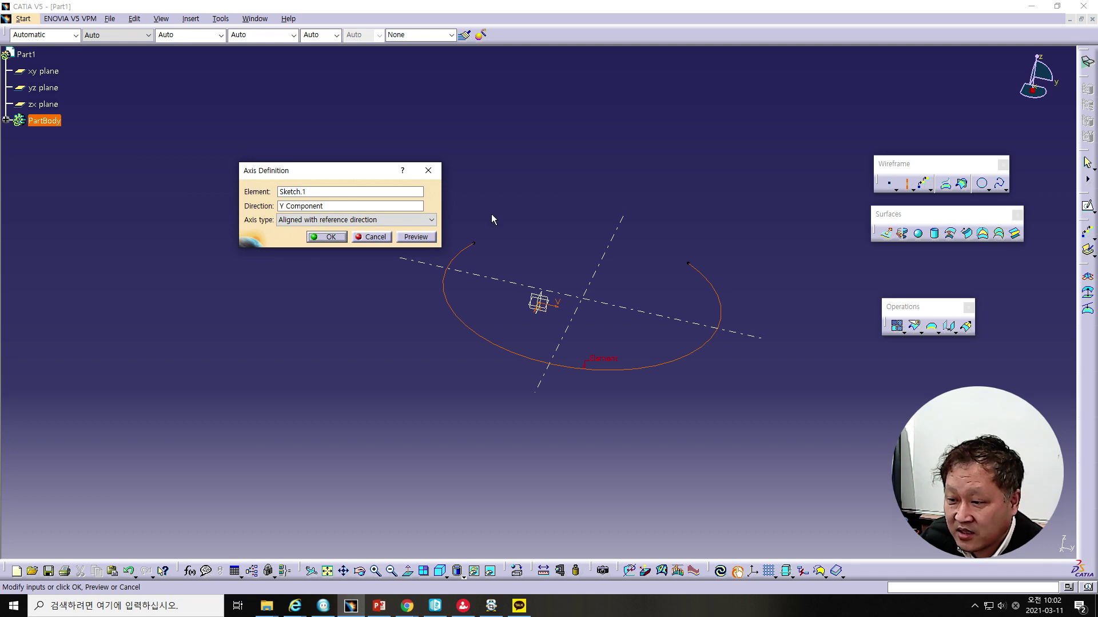
mouse_move(660, 398)
middle_mouse_down()
mouse_move(661, 282)
mouse_move(674, 426)
middle_mouse_up()
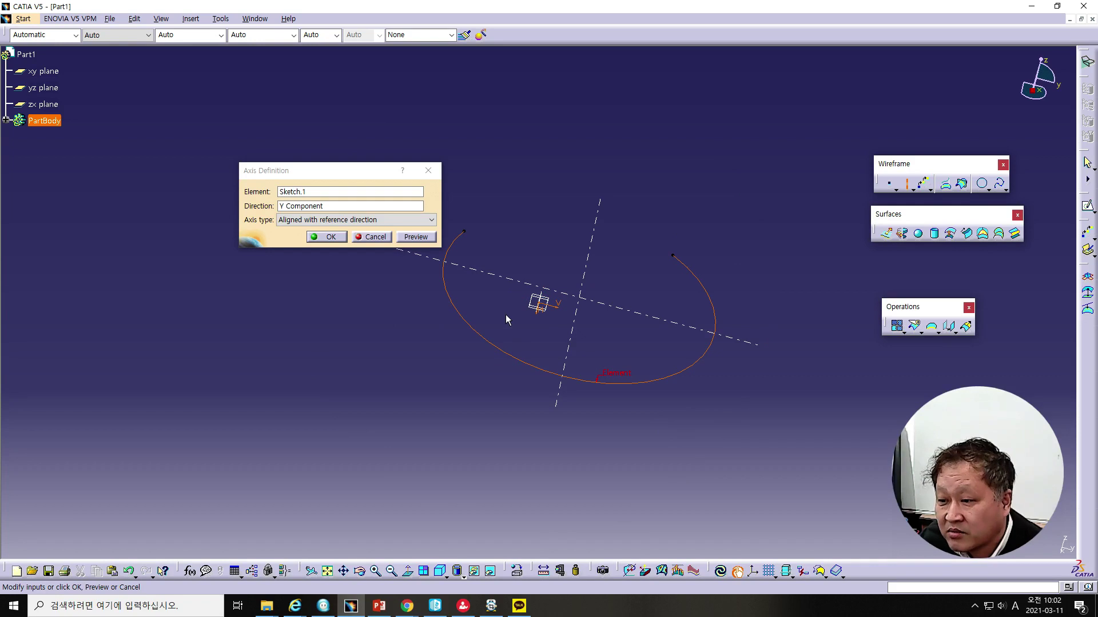
left_click(330, 237)
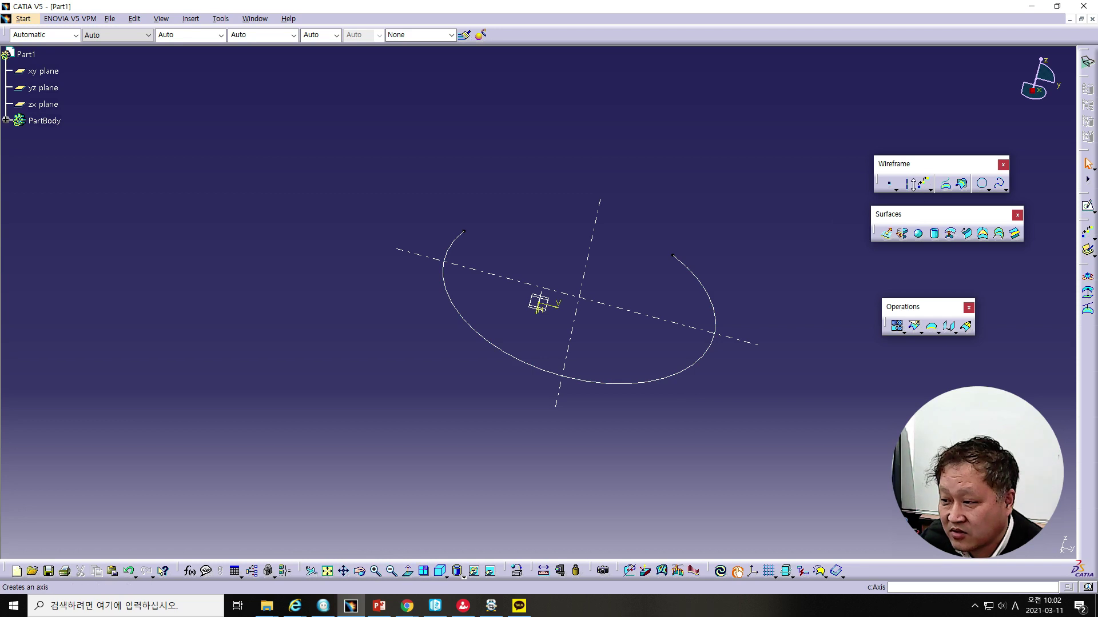
Step: Create a third axis on Sketch.1 of type Normal to circle, after Z component is rejected
left_click(908, 189)
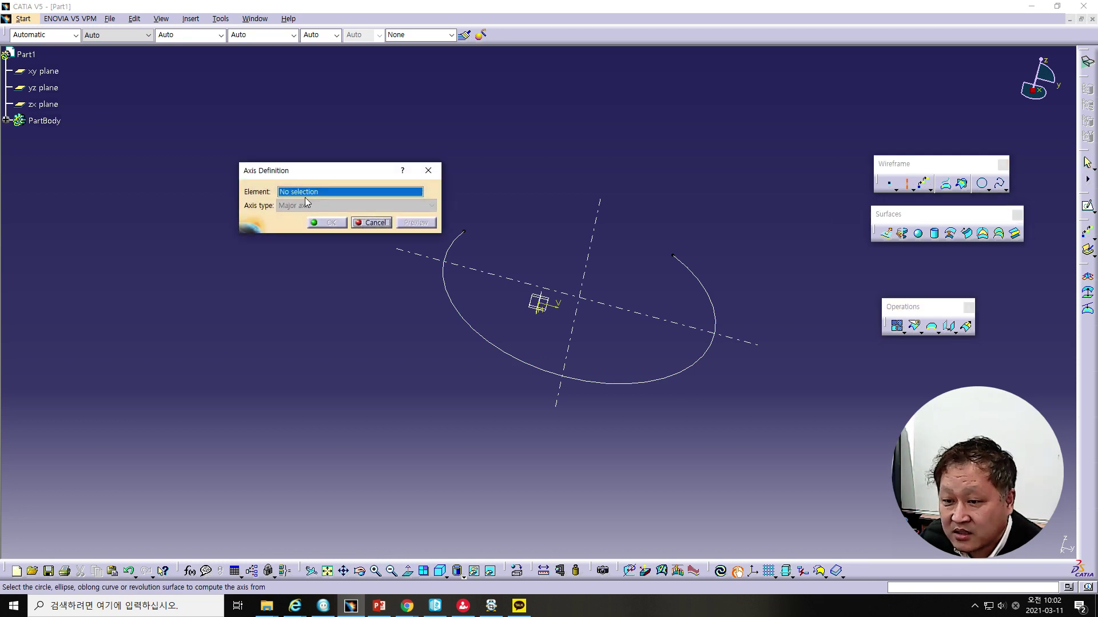
left_click(482, 337)
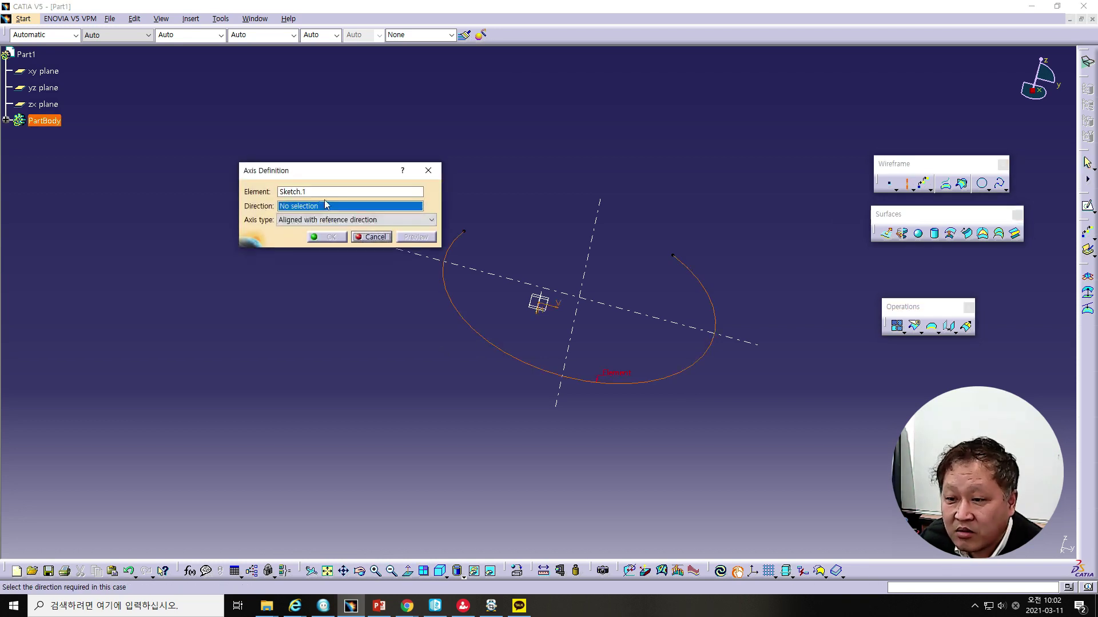
right_click(323, 207)
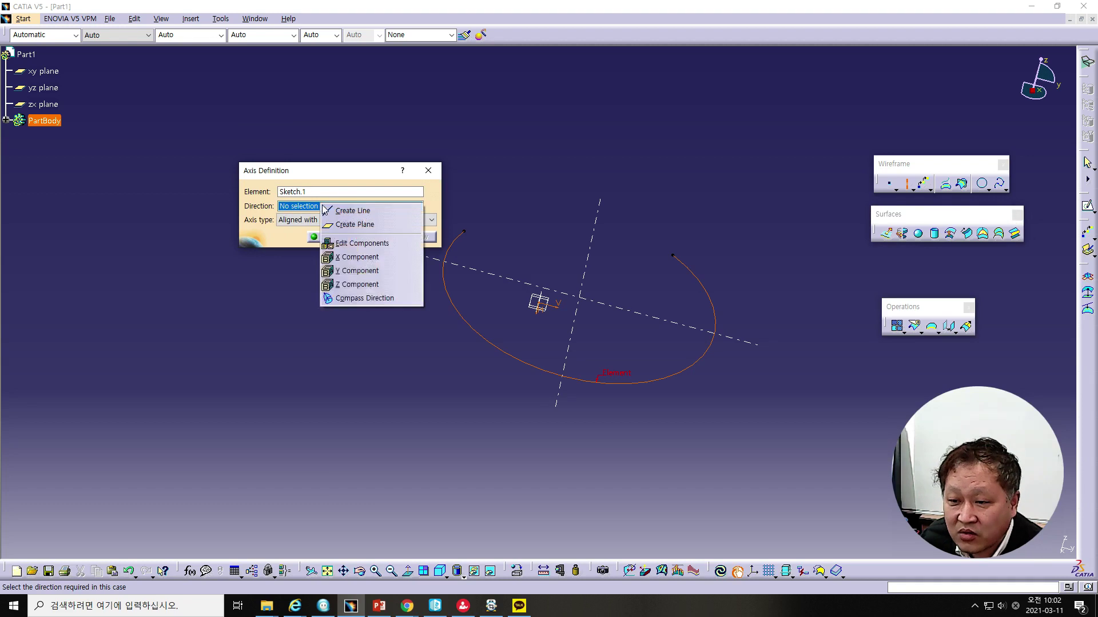
left_click(349, 286)
left_click(635, 335)
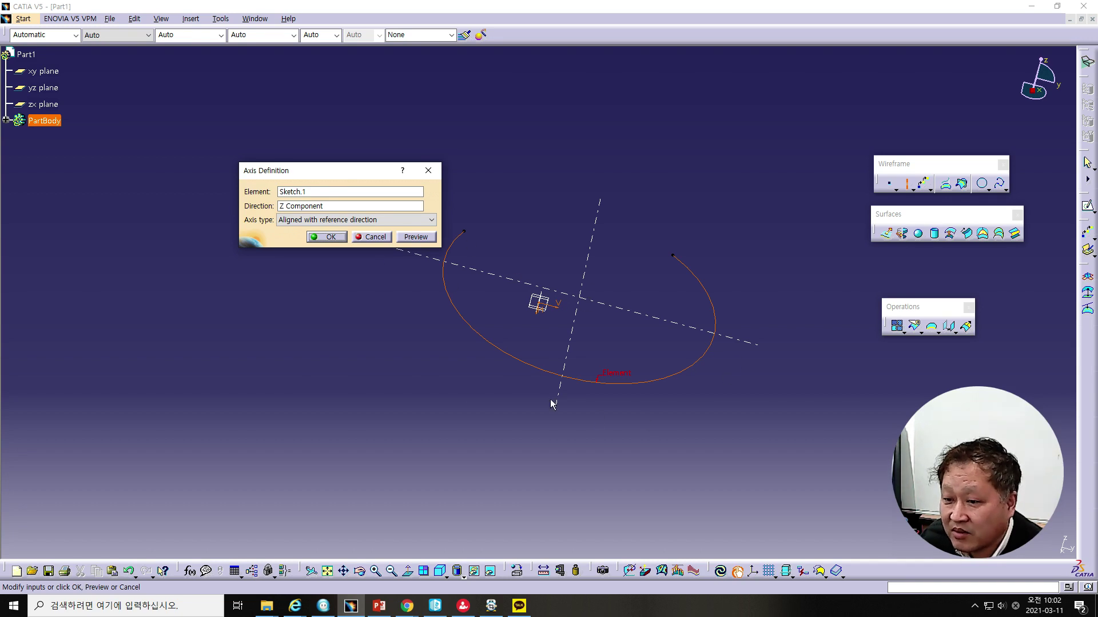
mouse_move(440, 393)
middle_mouse_down()
mouse_move(545, 325)
mouse_move(529, 370)
mouse_move(605, 340)
mouse_move(588, 311)
mouse_move(546, 305)
mouse_move(463, 328)
mouse_move(448, 362)
mouse_move(451, 400)
mouse_move(509, 413)
middle_mouse_up()
left_click(380, 221)
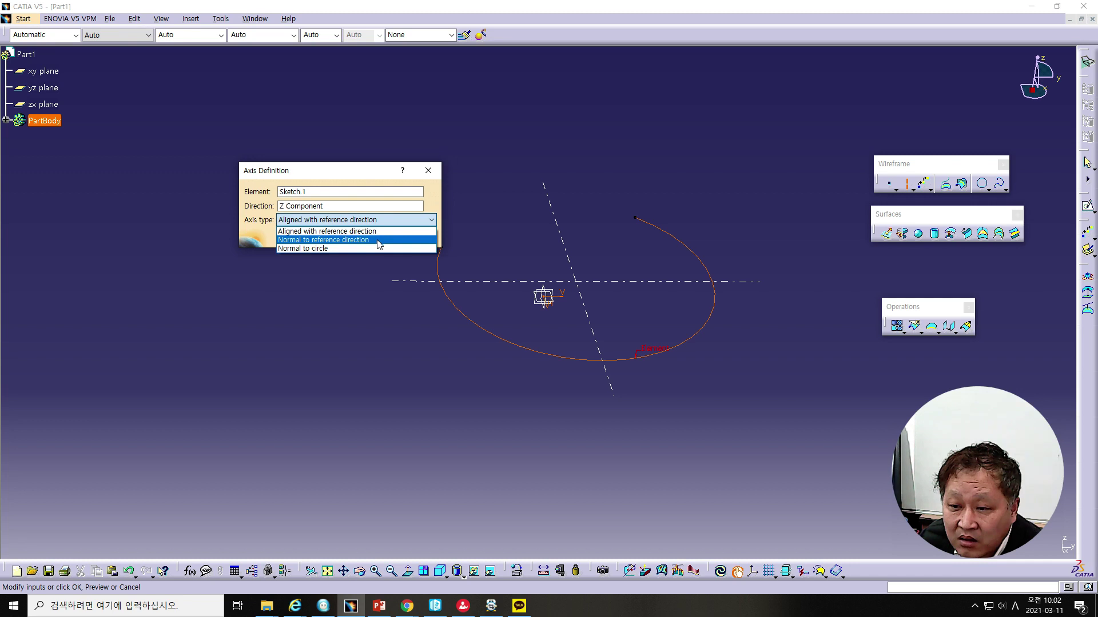
left_click(374, 248)
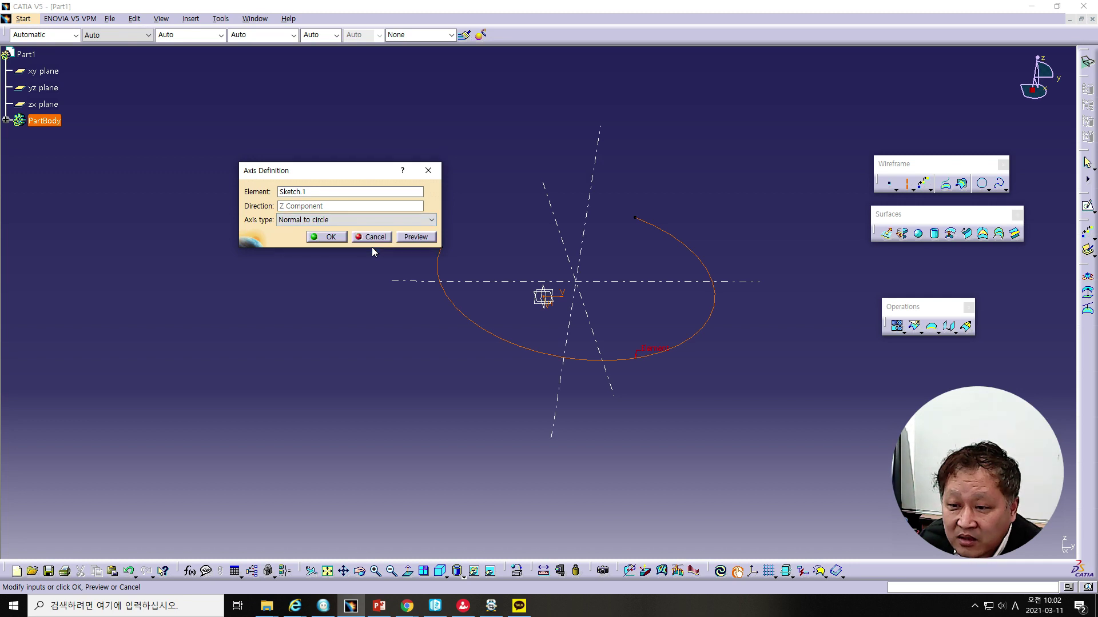
mouse_move(547, 361)
middle_mouse_down()
mouse_move(592, 311)
mouse_move(610, 248)
mouse_move(561, 237)
mouse_move(540, 257)
mouse_move(559, 314)
mouse_move(623, 355)
mouse_move(701, 370)
mouse_move(693, 331)
mouse_move(608, 324)
middle_mouse_up()
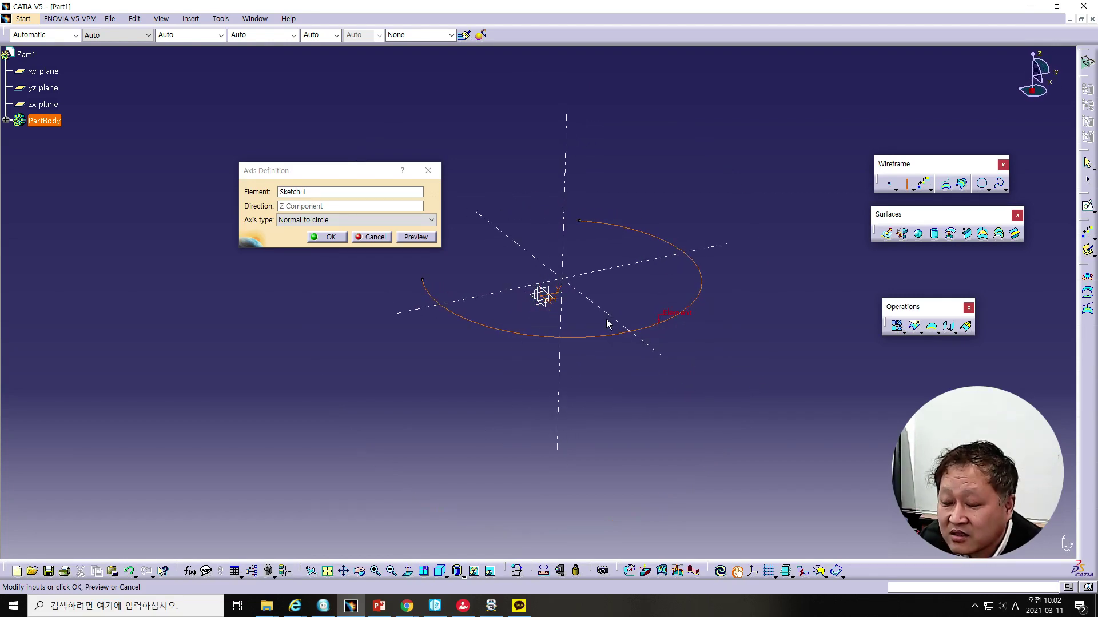
left_click(332, 237)
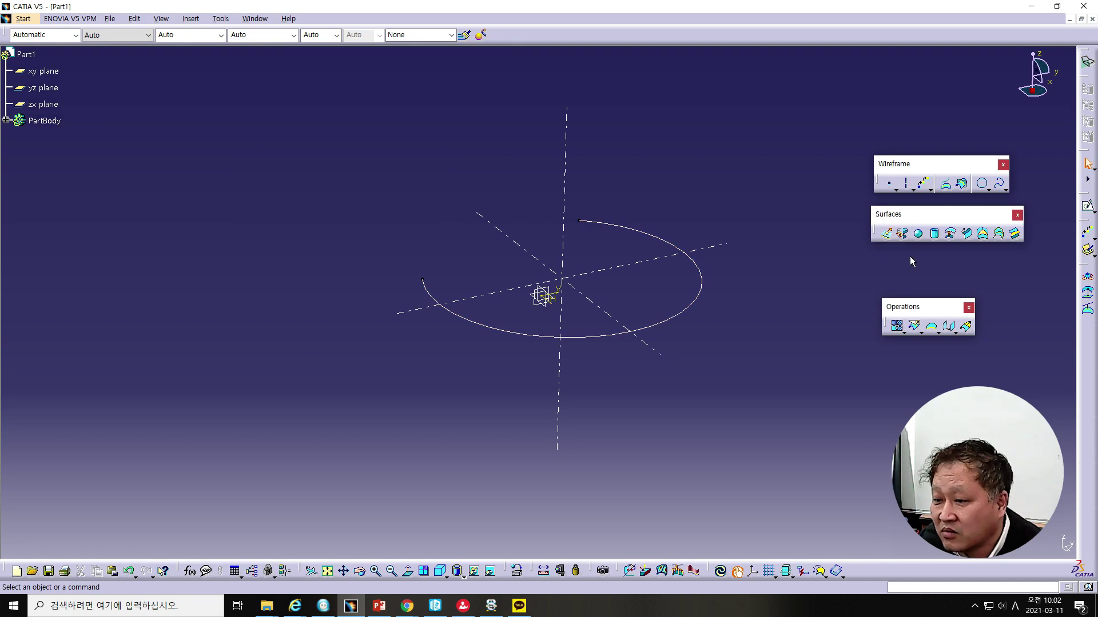
left_click(888, 234)
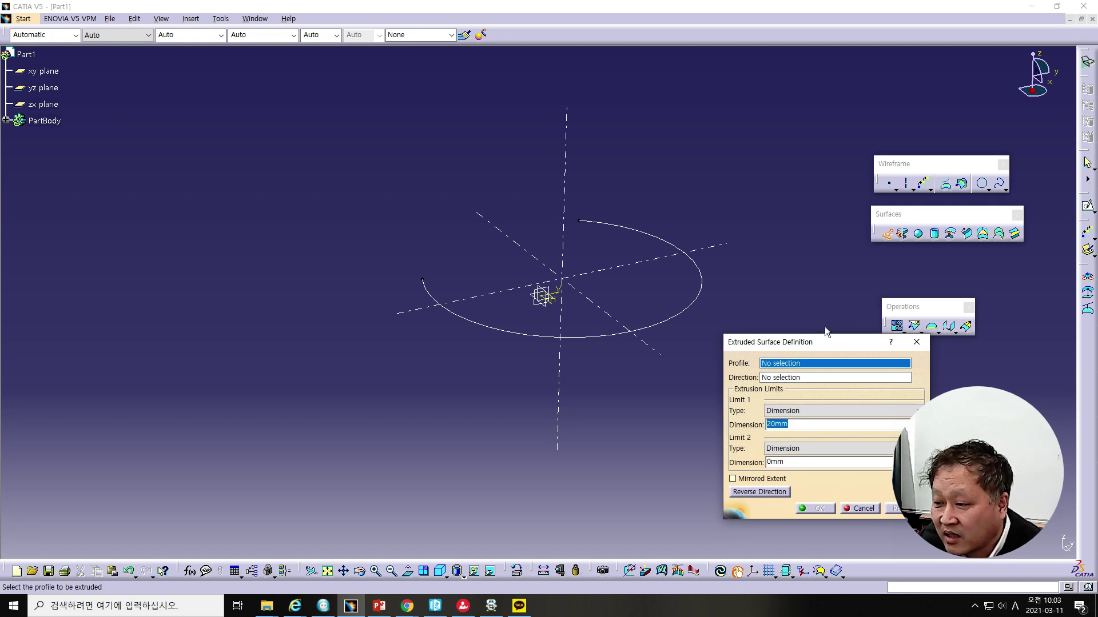
left_click(695, 312)
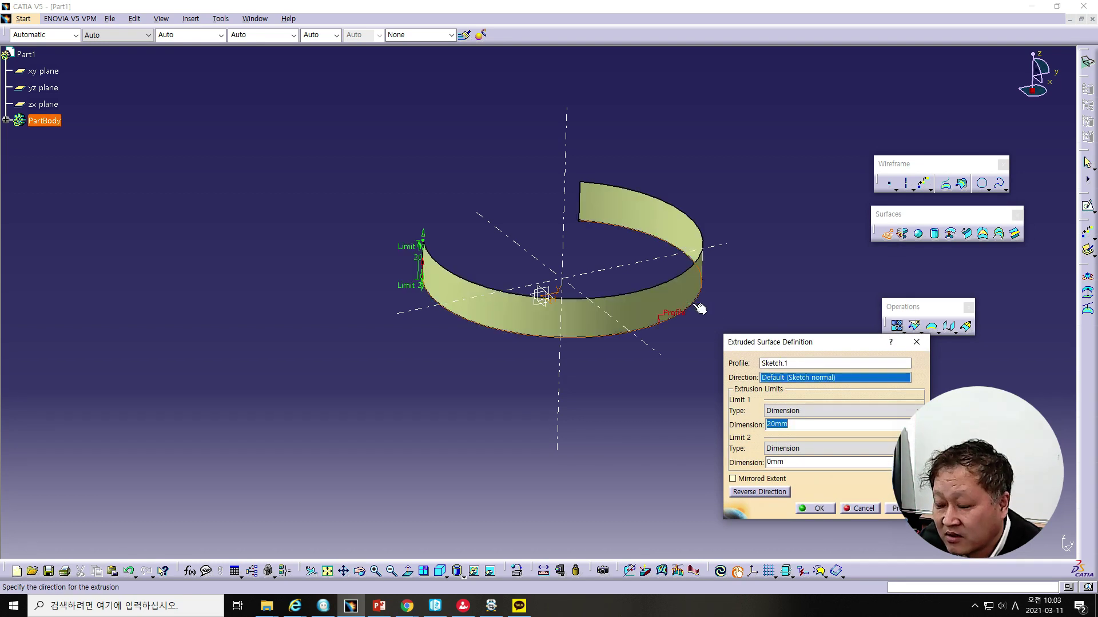
left_click_drag(819, 344, 814, 280)
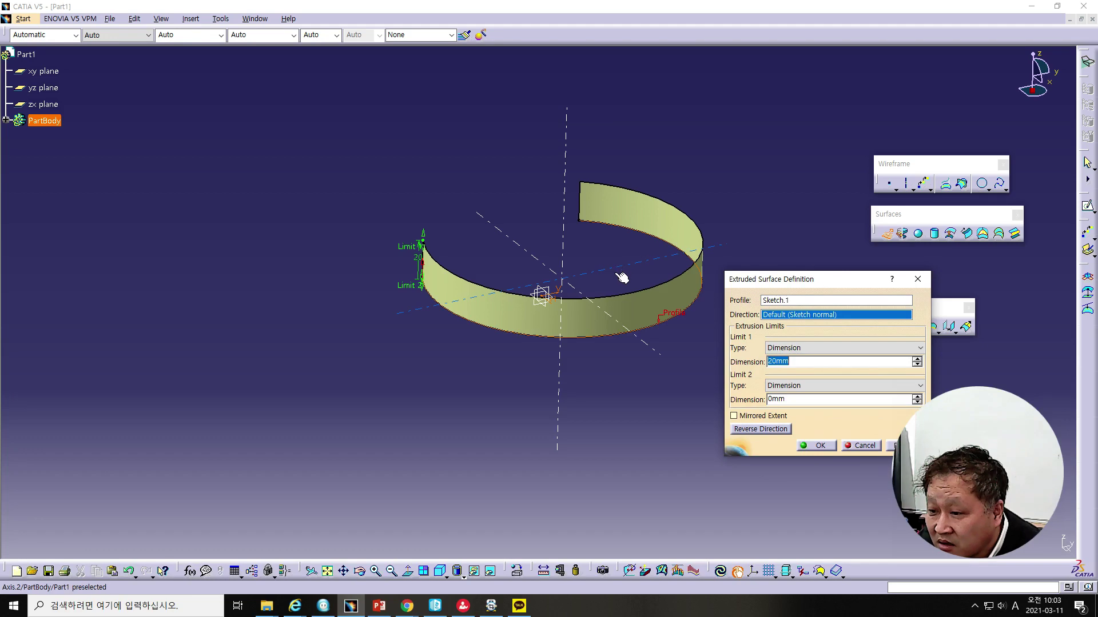
left_click(571, 204)
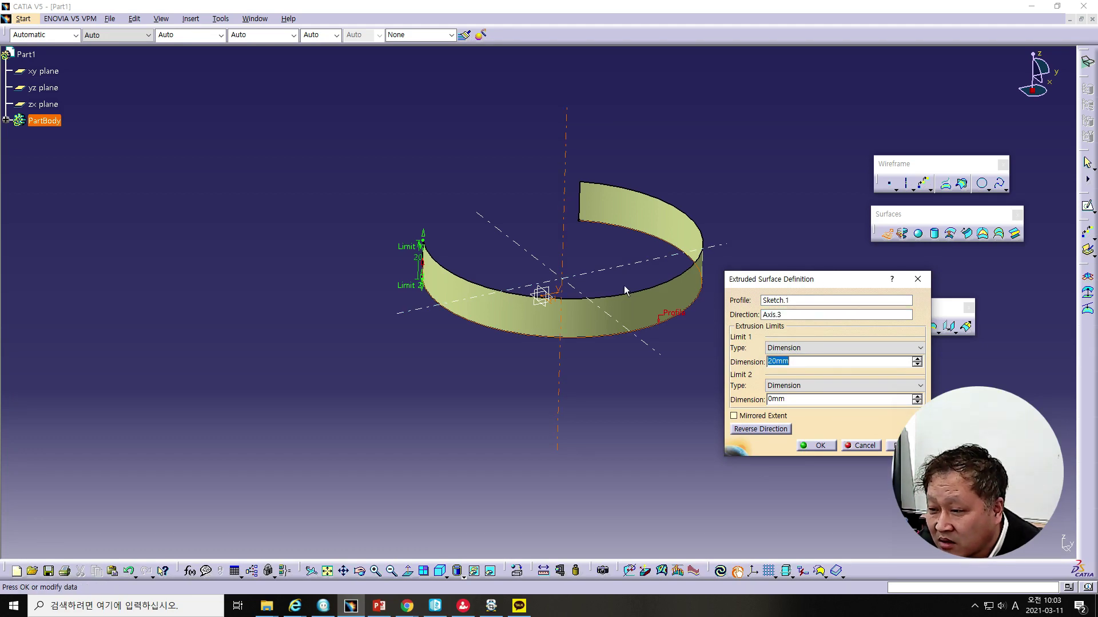
left_click(771, 314)
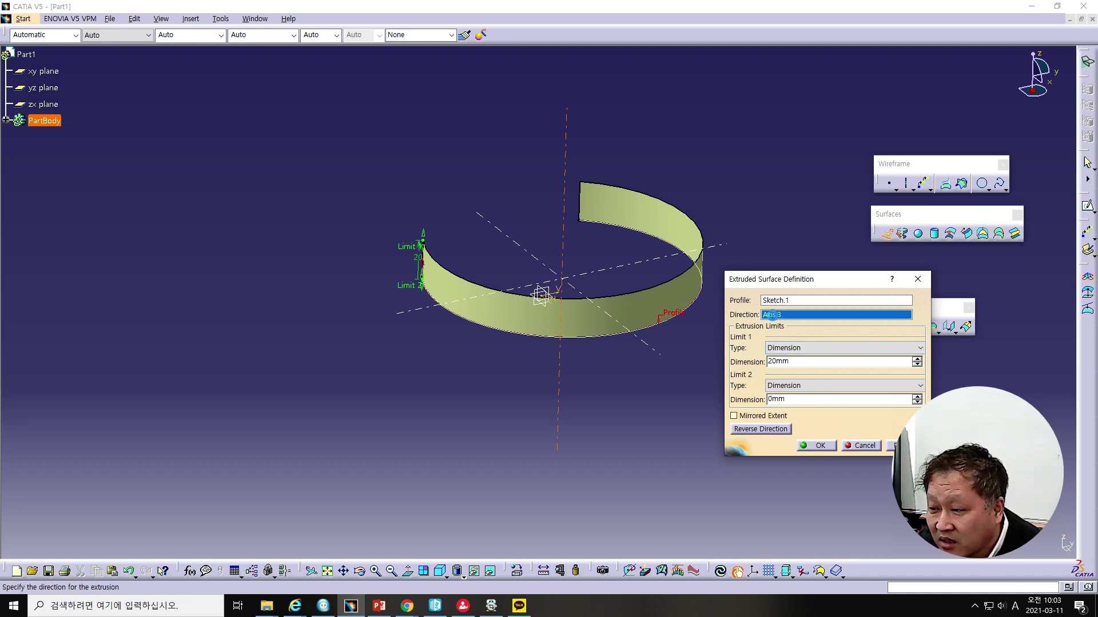
left_click(625, 268)
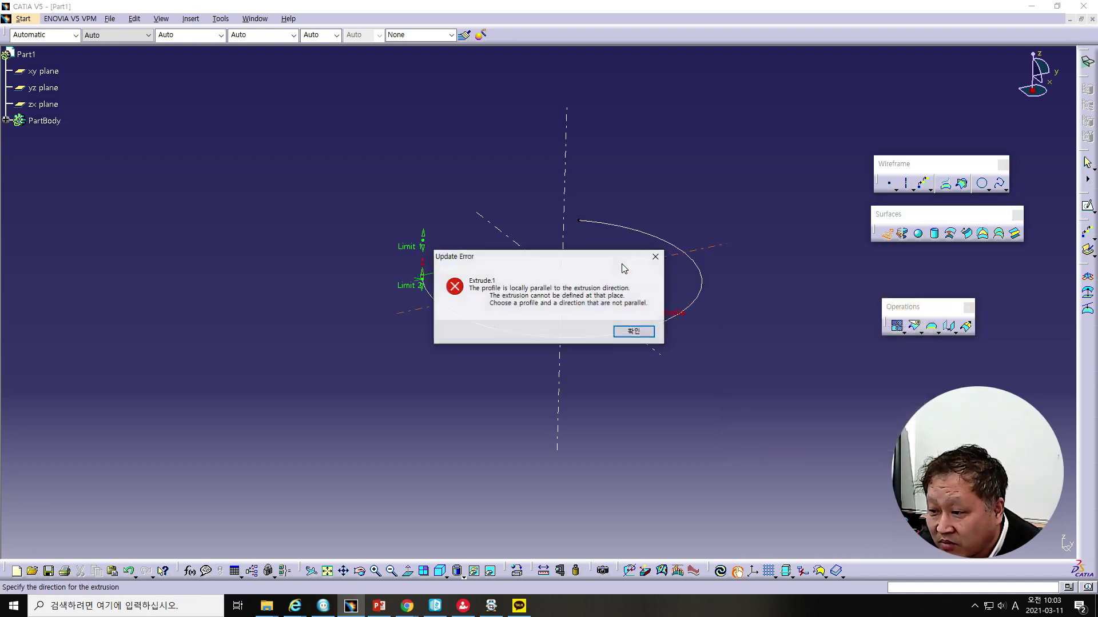
left_click(616, 335)
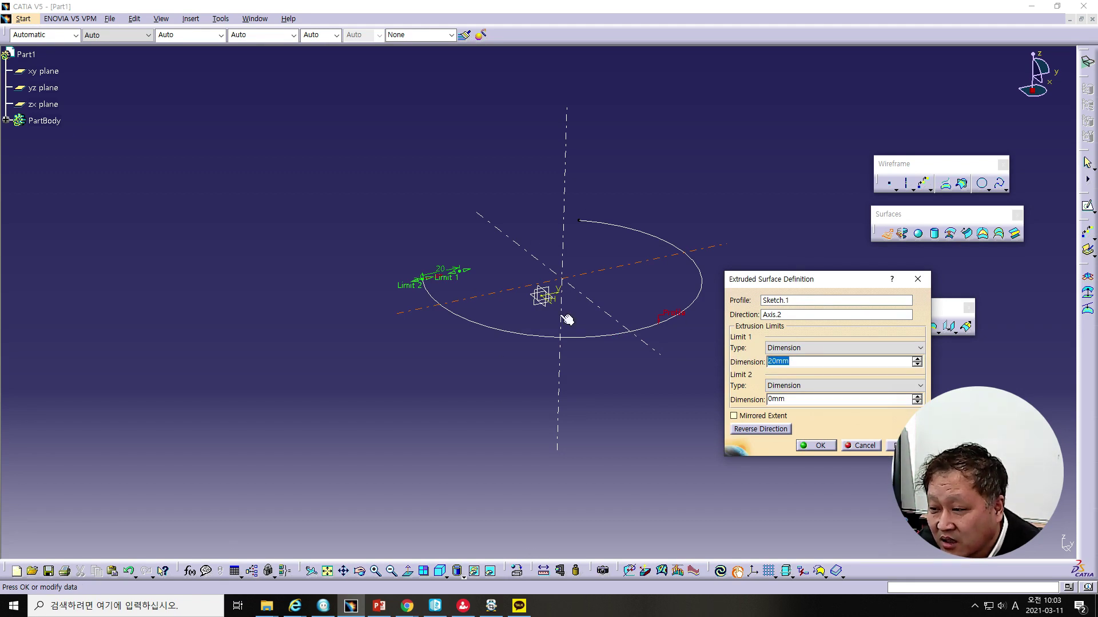
key("shift+Tab")
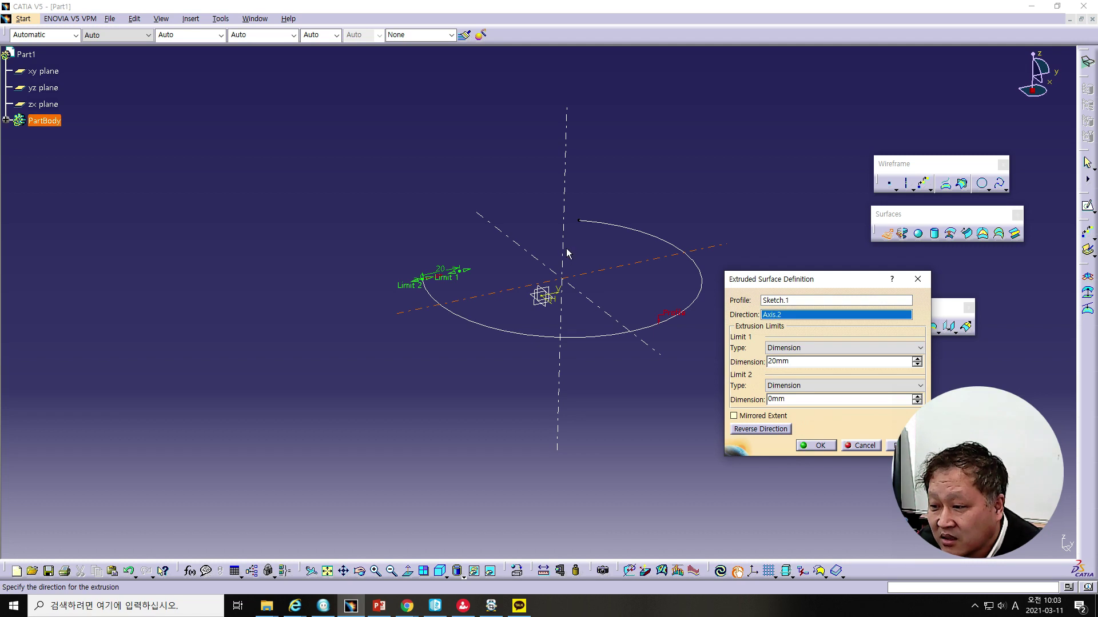
left_click(565, 221)
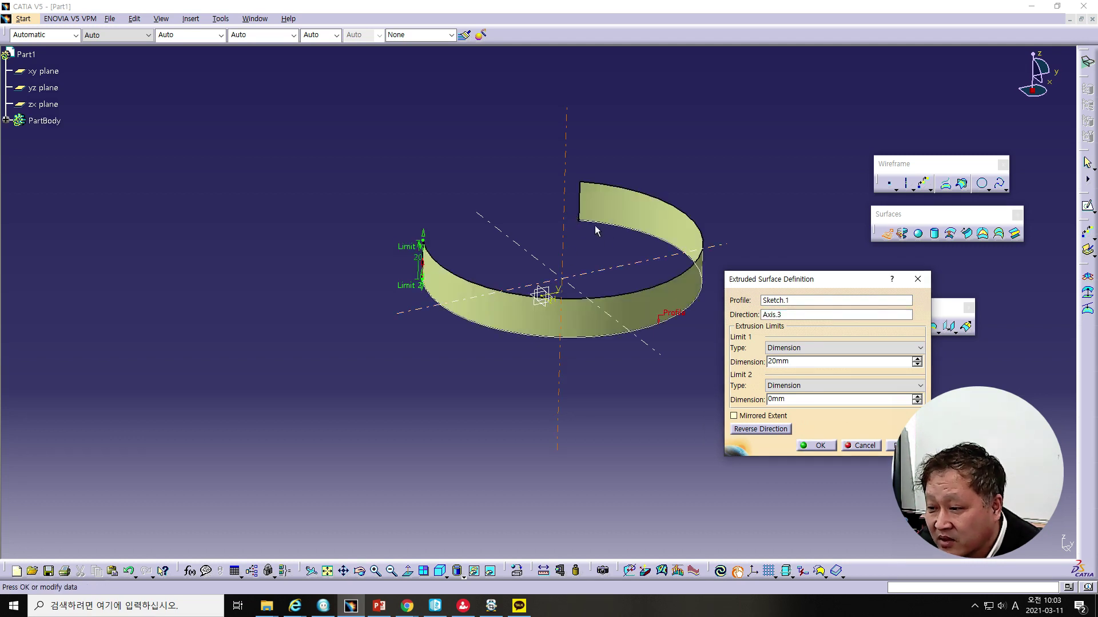
mouse_move(424, 247)
left_mouse_down()
mouse_move(441, 191)
mouse_move(435, 204)
left_mouse_up()
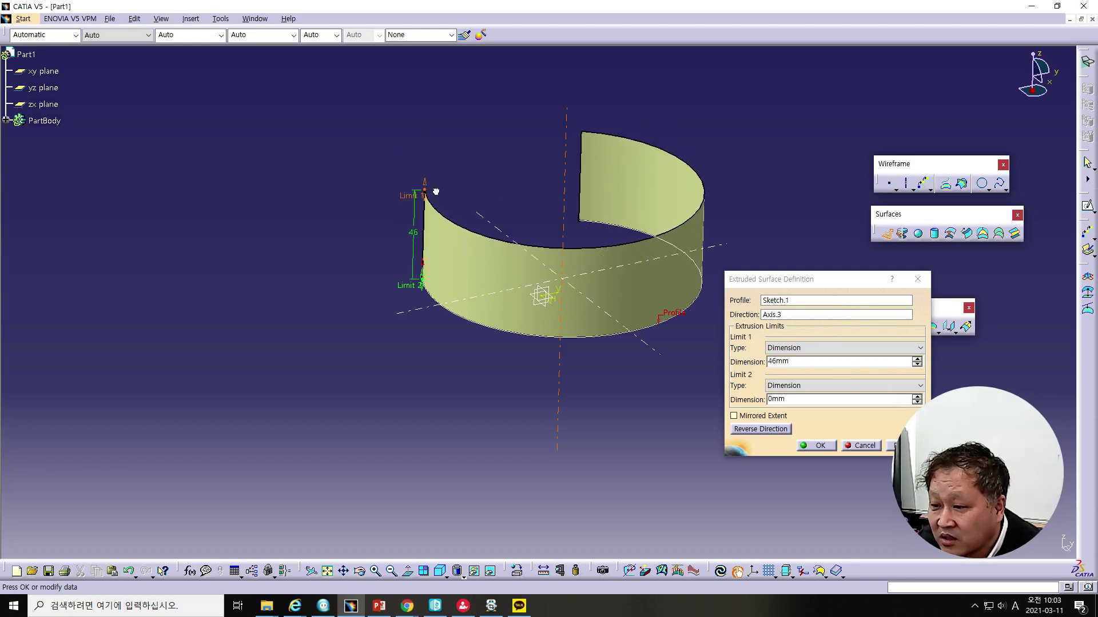
mouse_move(435, 204)
left_mouse_down()
mouse_move(433, 184)
mouse_move(429, 215)
mouse_move(425, 182)
left_mouse_up()
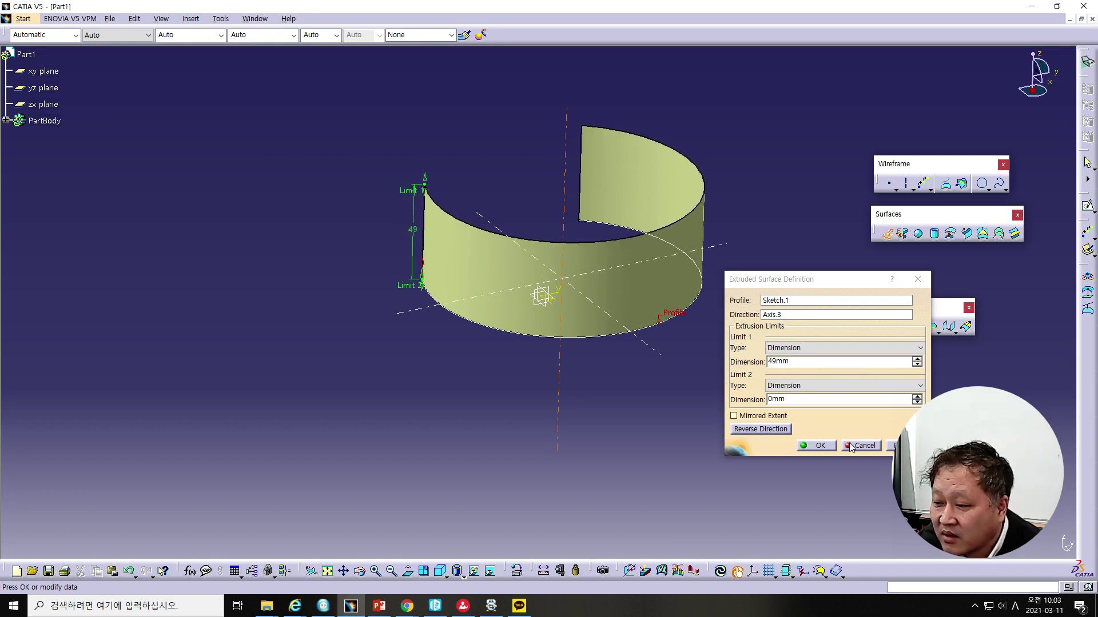
left_click(851, 447)
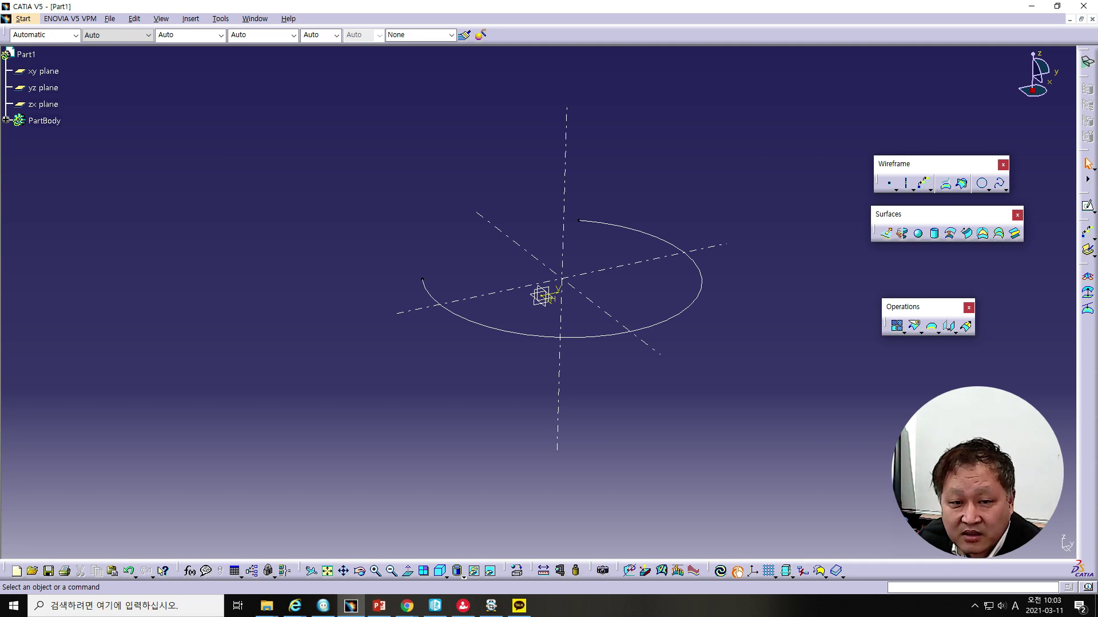
key("alt+Tab")
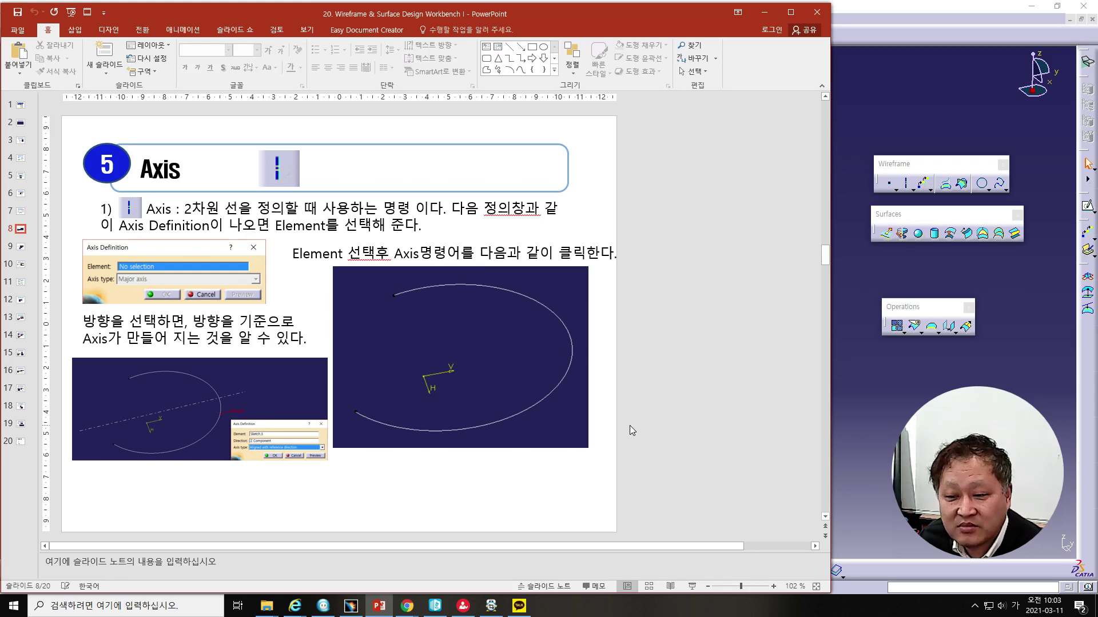
scroll(630, 426, "down", 1)
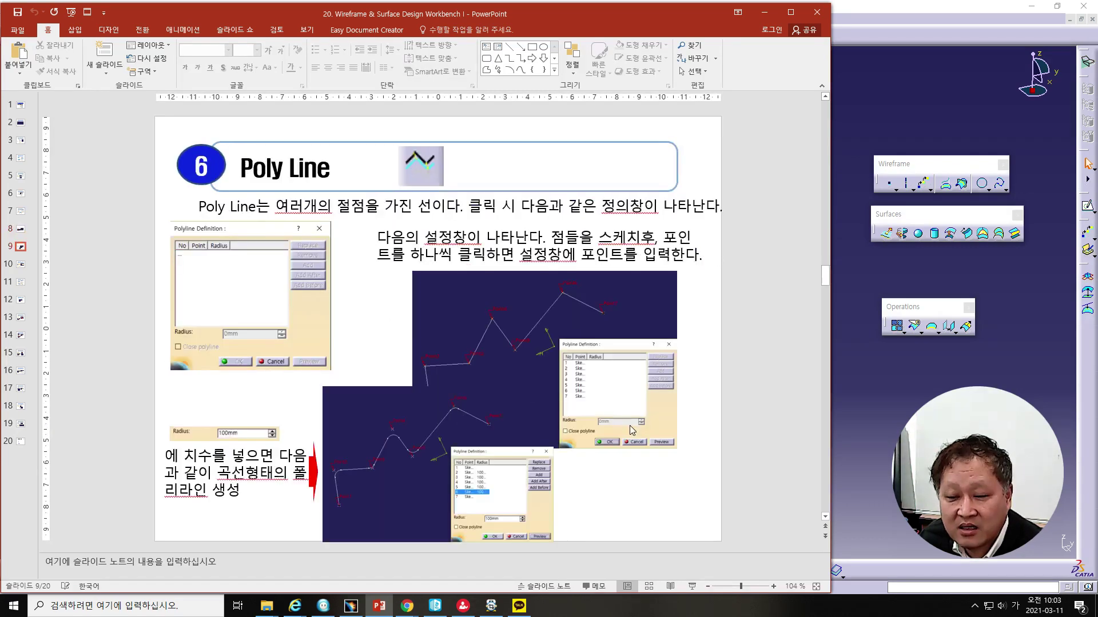
scroll(630, 426, "up", 1)
scroll(630, 426, "down", 1)
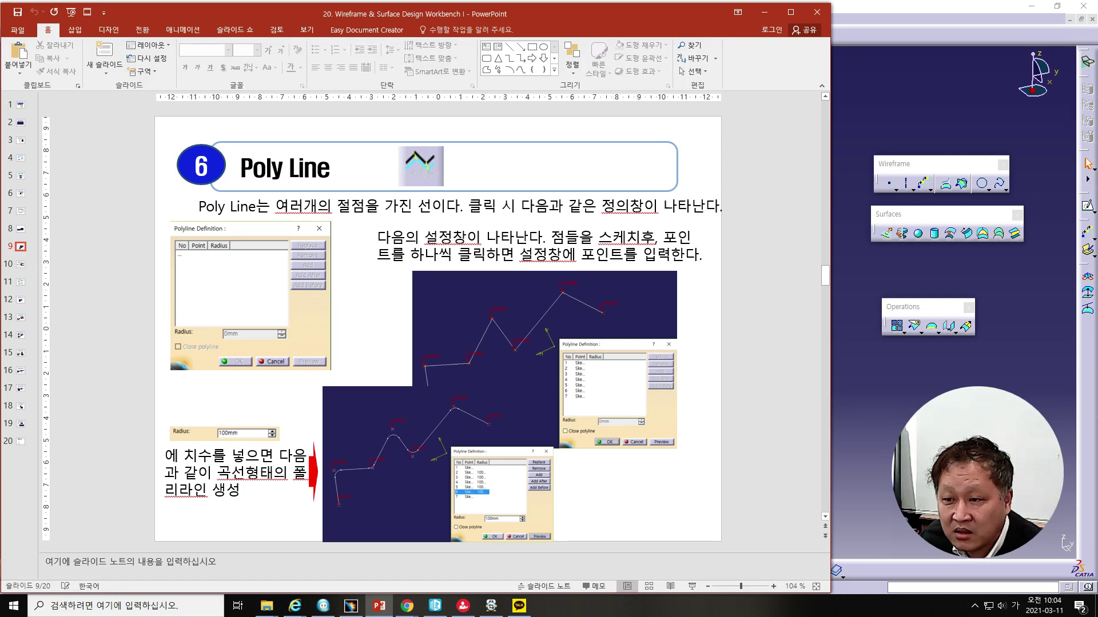
key("alt+Tab")
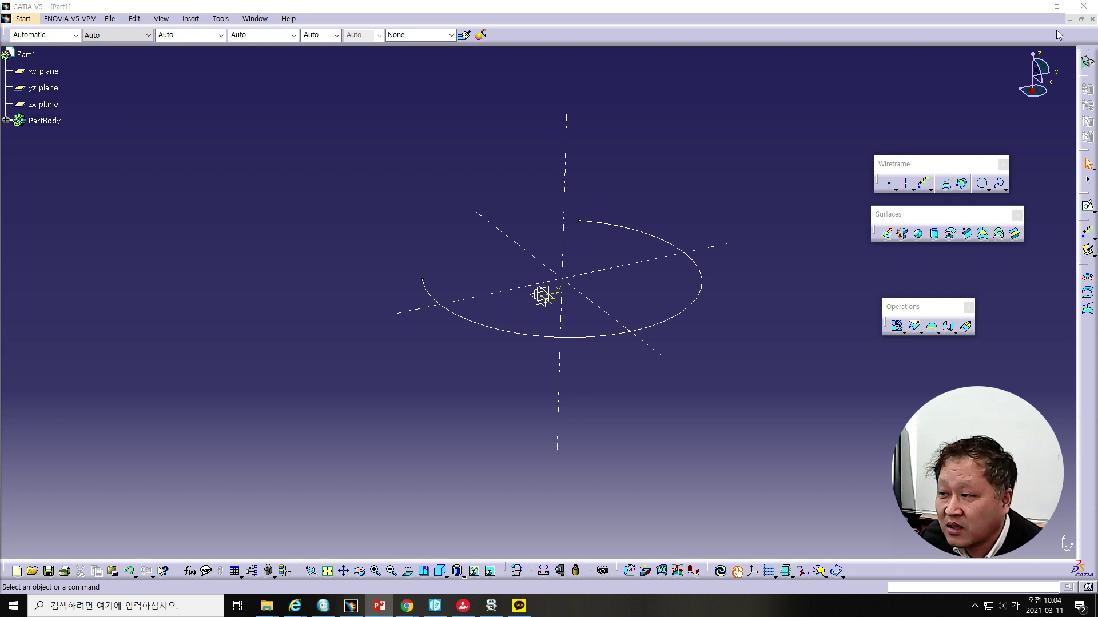
Step: Close Part1 without saving and start a new part in Wireframe and Surface Design
left_click(1091, 21)
left_click(572, 325)
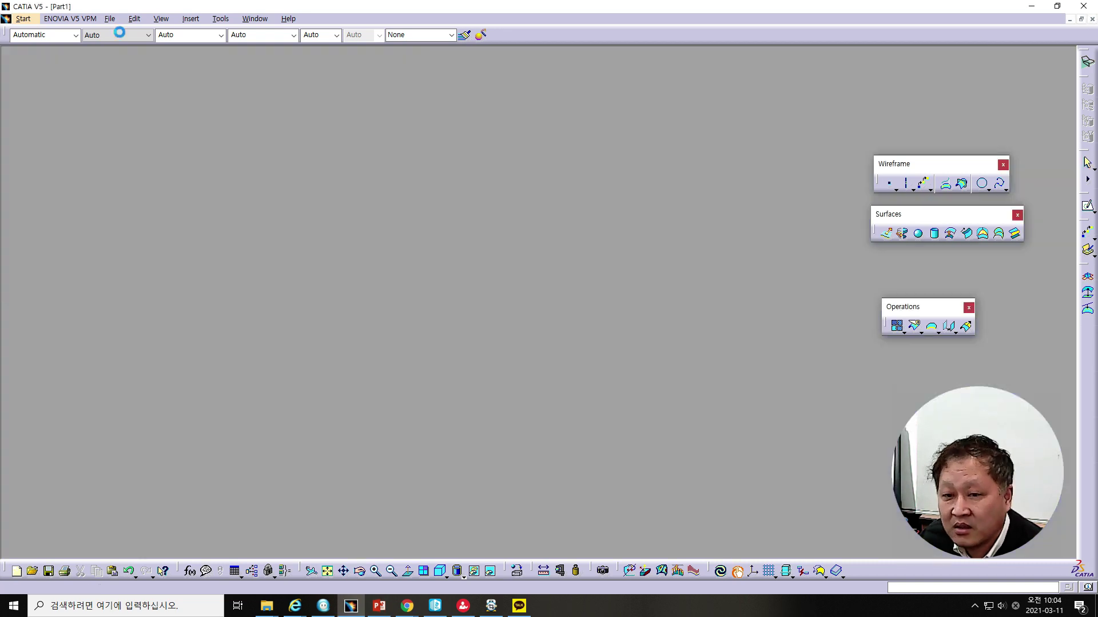
left_click(17, 18)
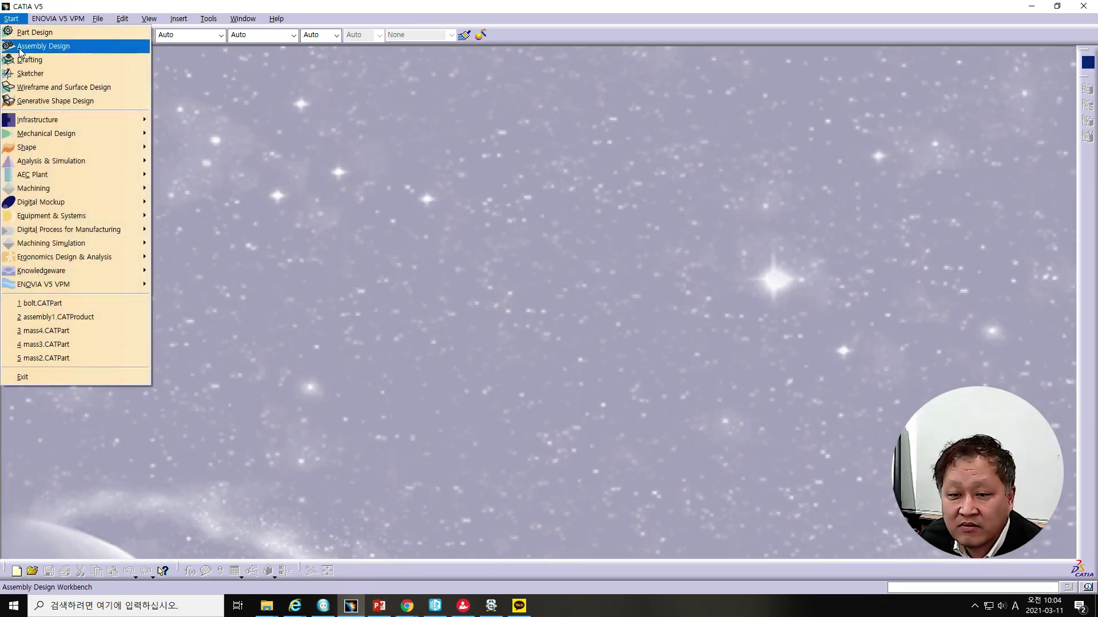
left_click(29, 92)
left_click(300, 183)
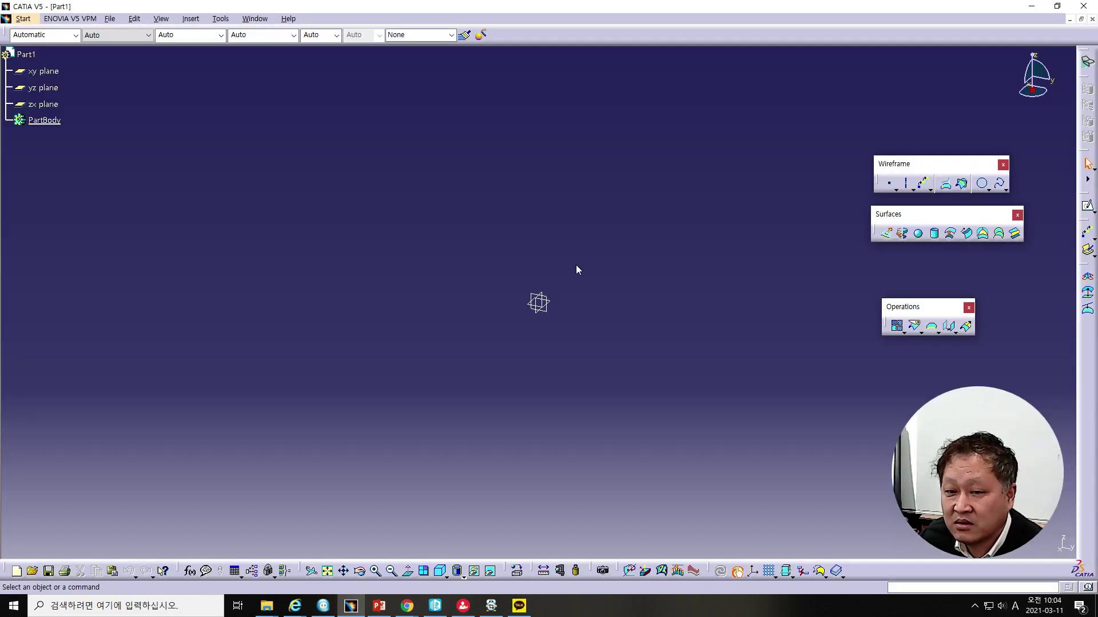
Step: Place scattered points in a new xy-plane sketch, then exit to the 3D workspace
left_click(45, 71)
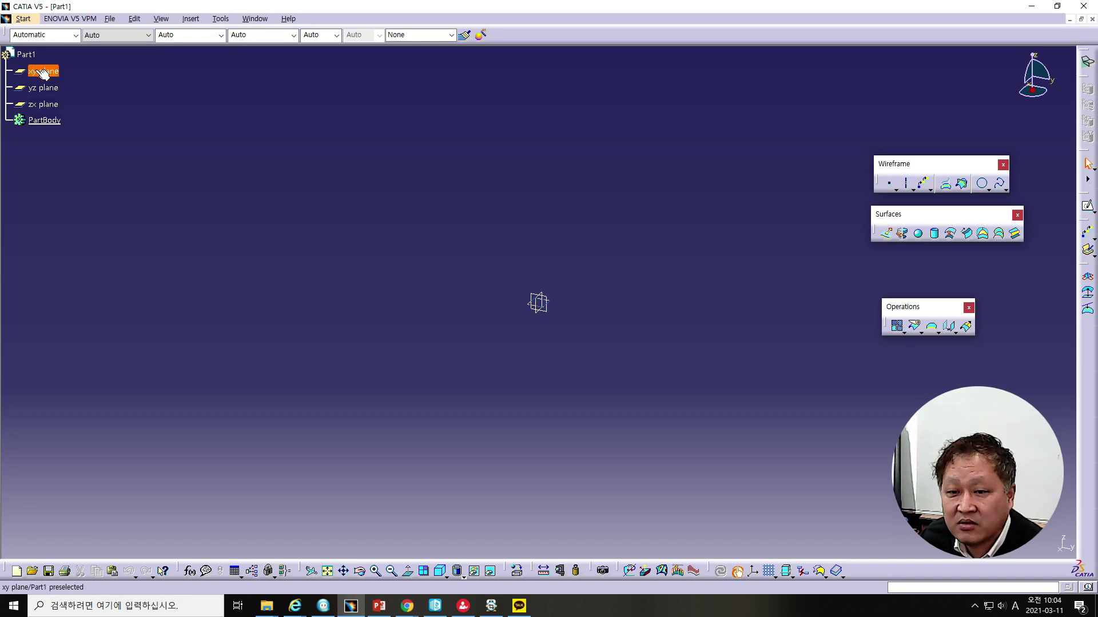
left_click(1088, 205)
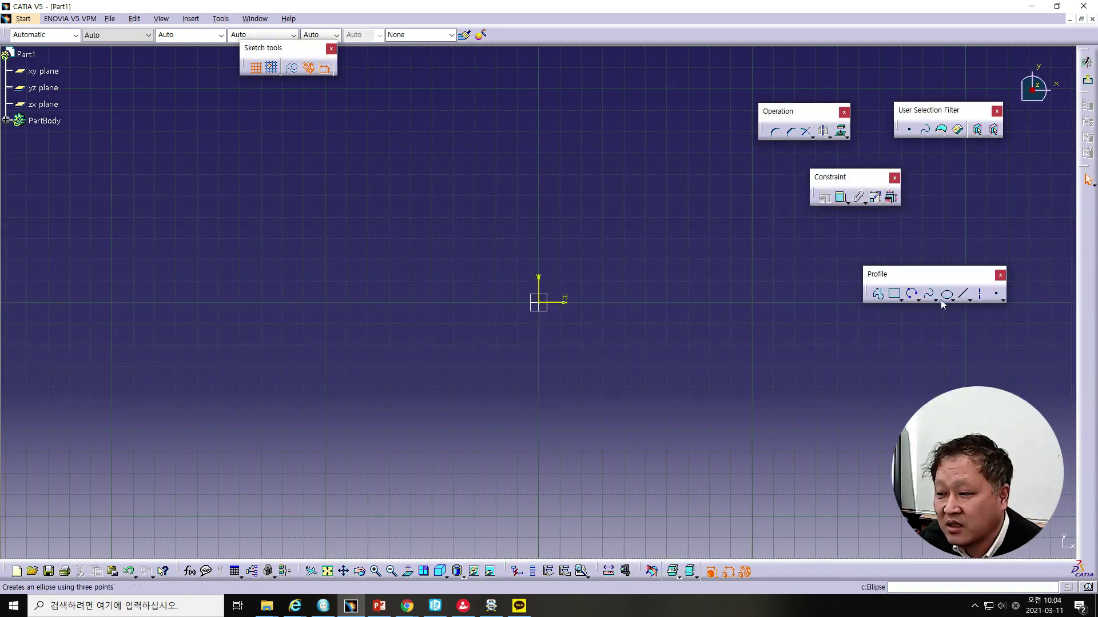
left_click(1002, 299)
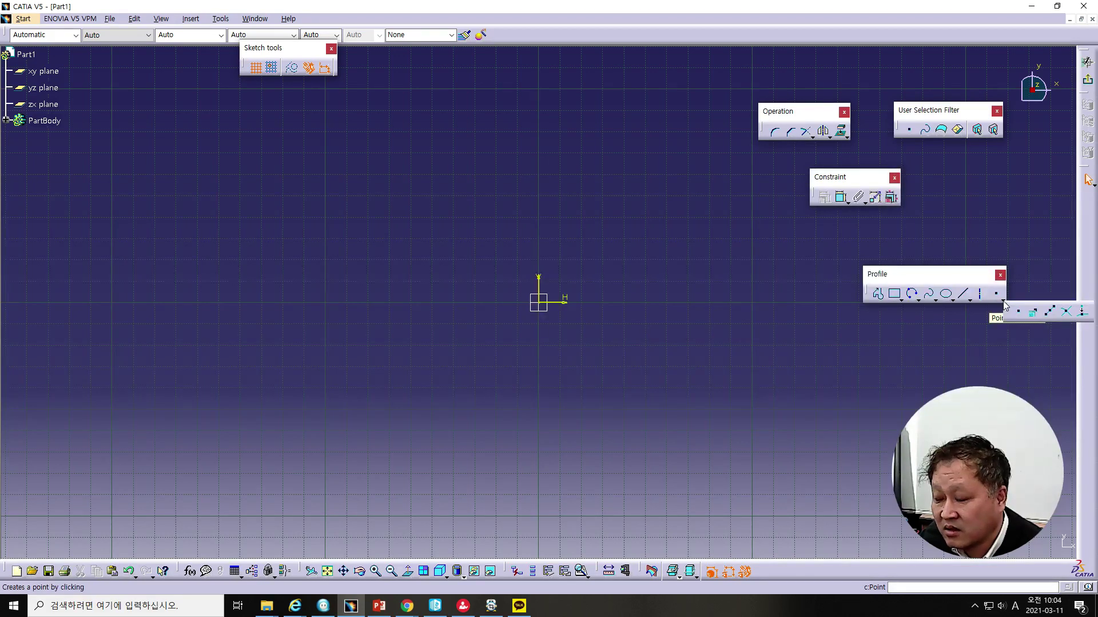
left_click(1018, 312)
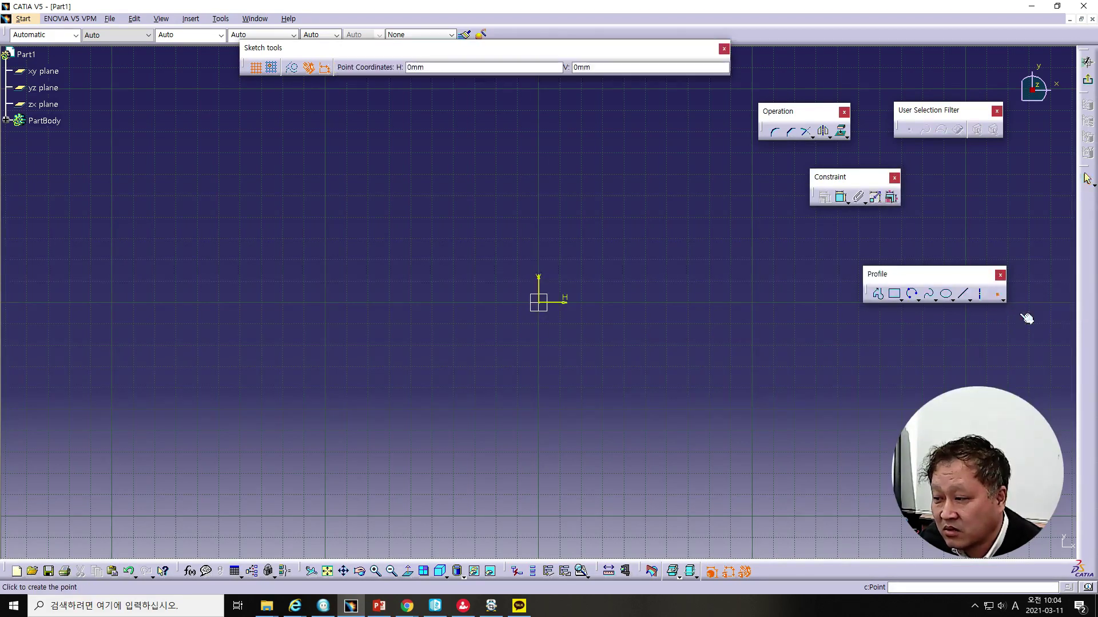
left_click(271, 299)
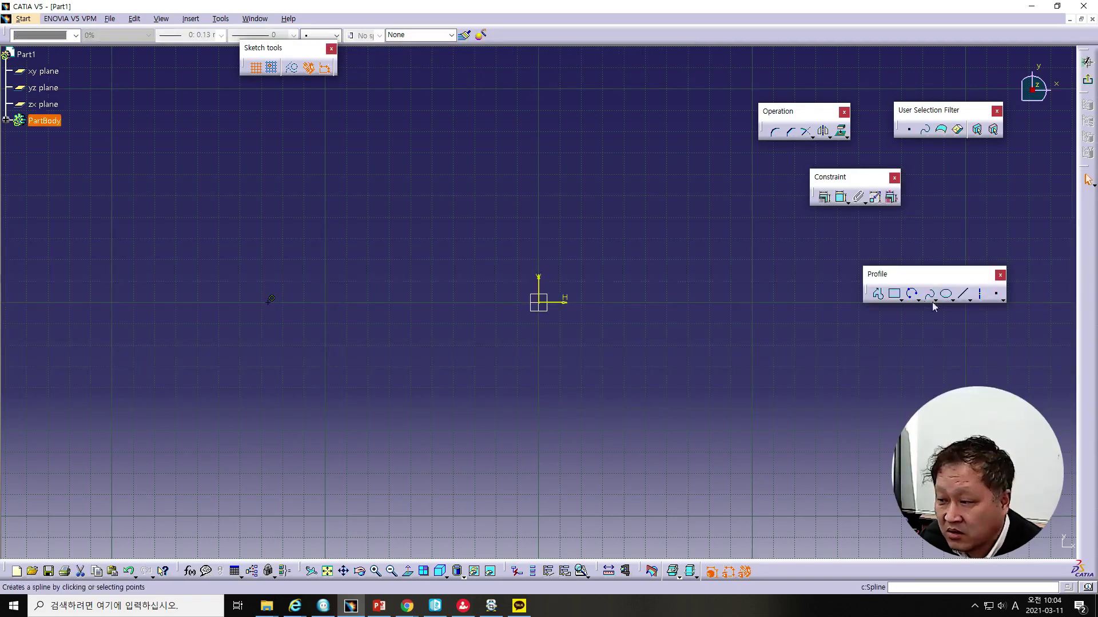
left_click(995, 297)
left_click(446, 145)
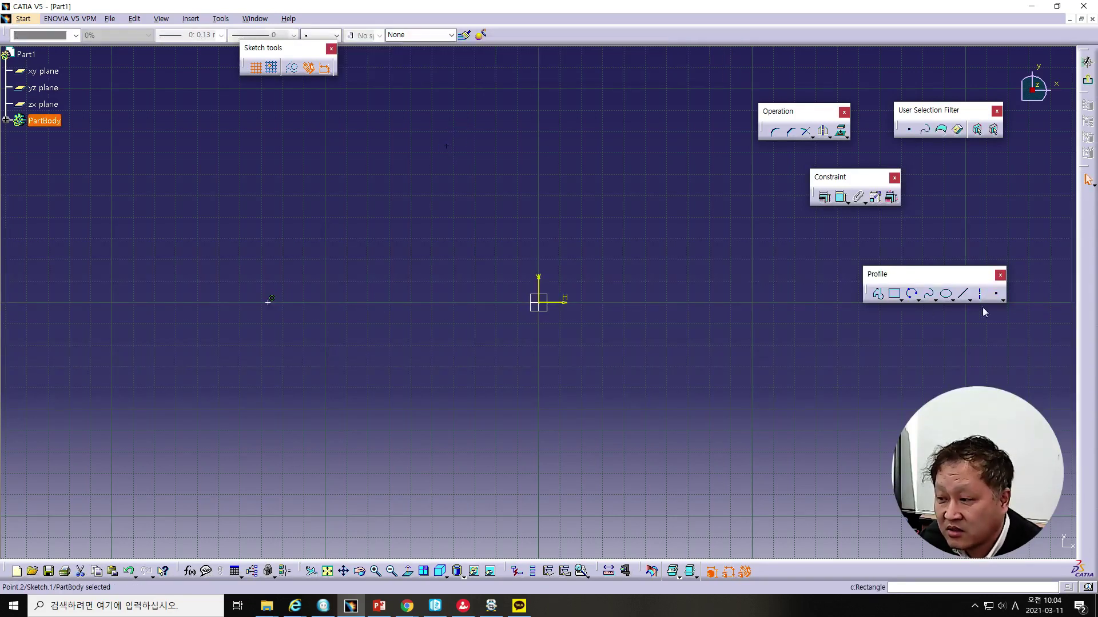
left_click(999, 296)
left_click(614, 177)
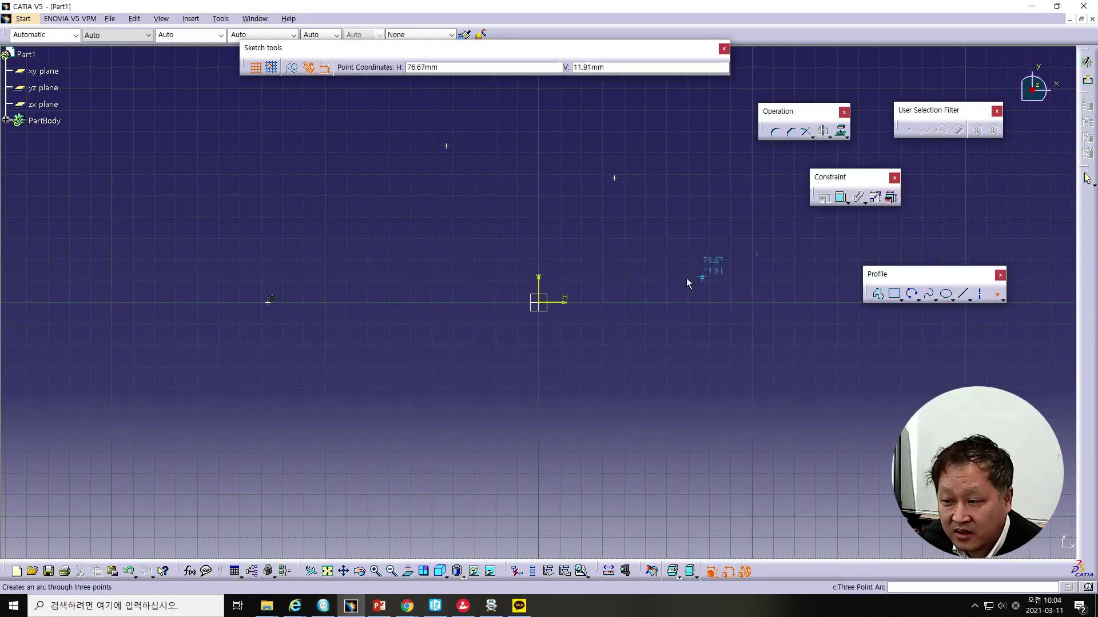
left_click(966, 294)
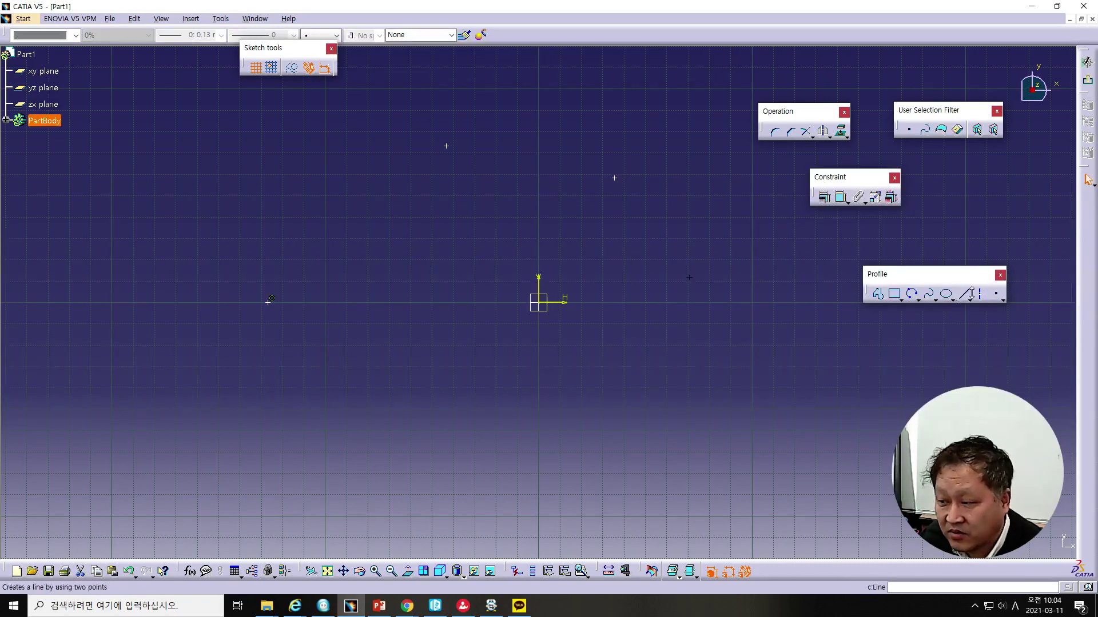
left_click(826, 270)
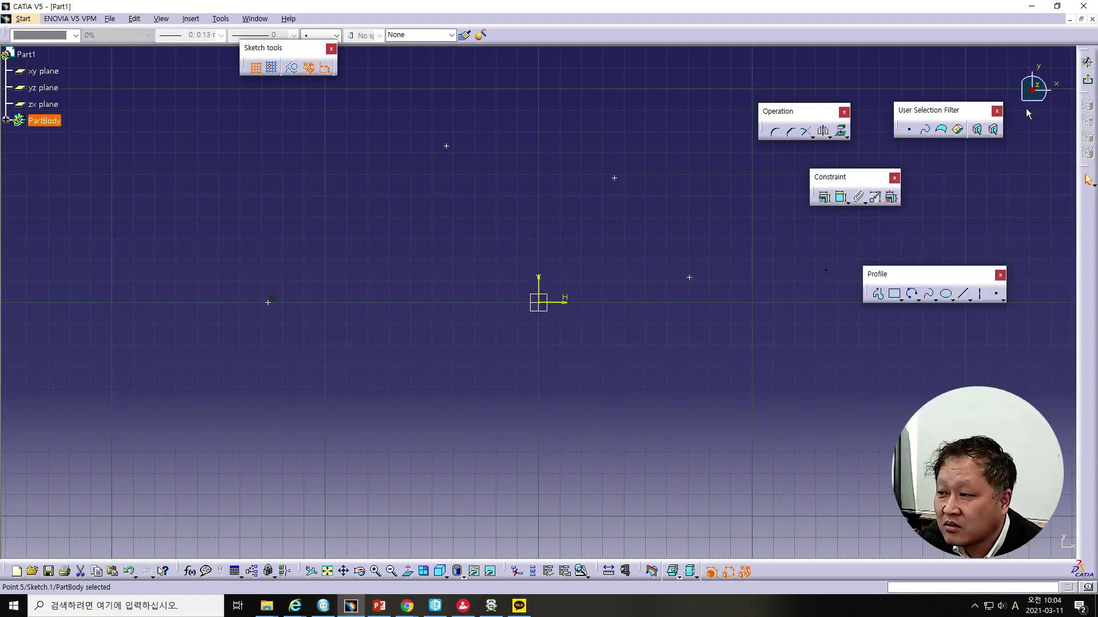
left_click(1087, 80)
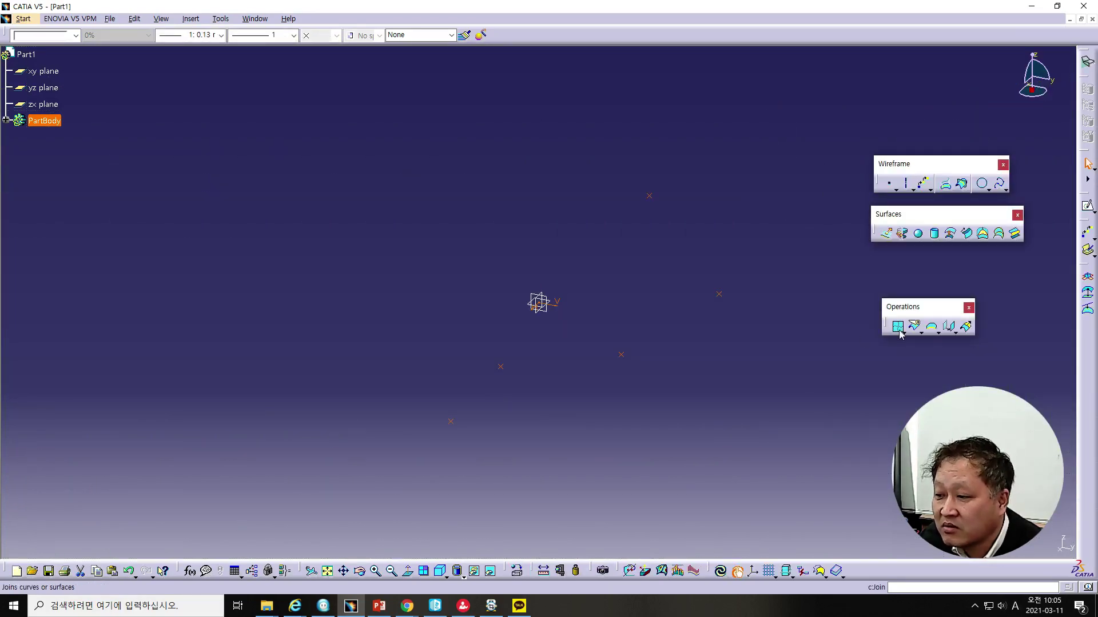
left_click(923, 184)
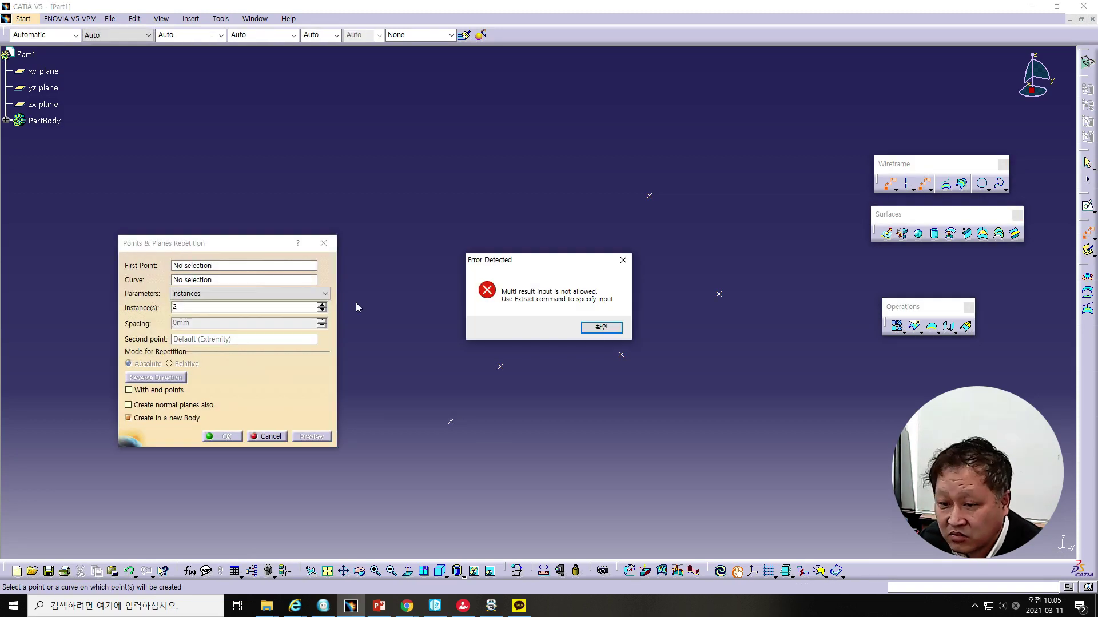
left_click(589, 327)
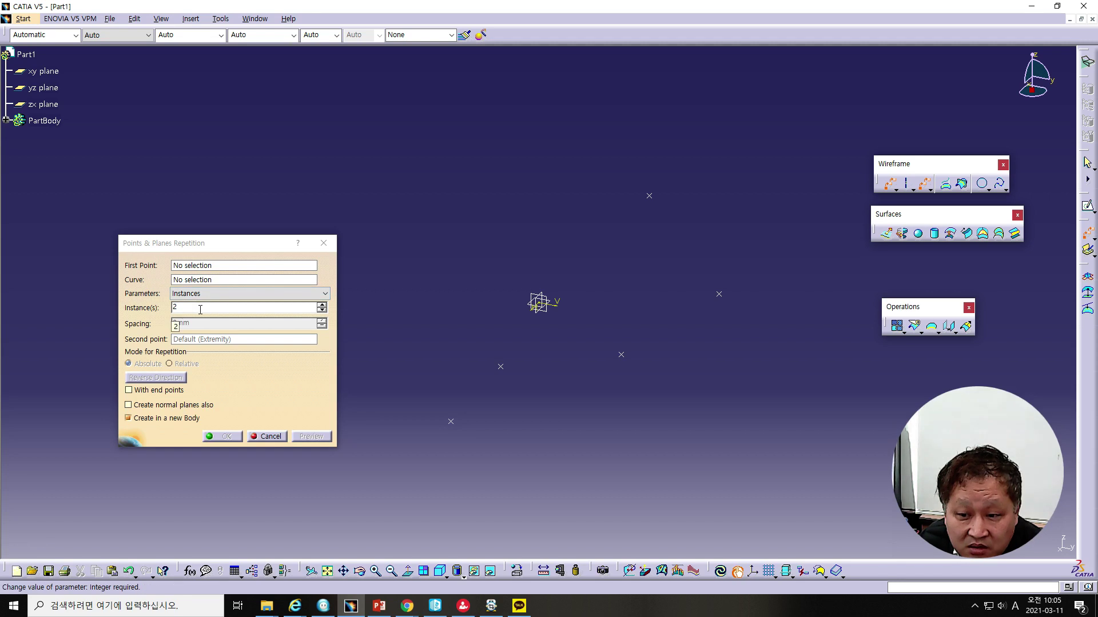
left_click(266, 436)
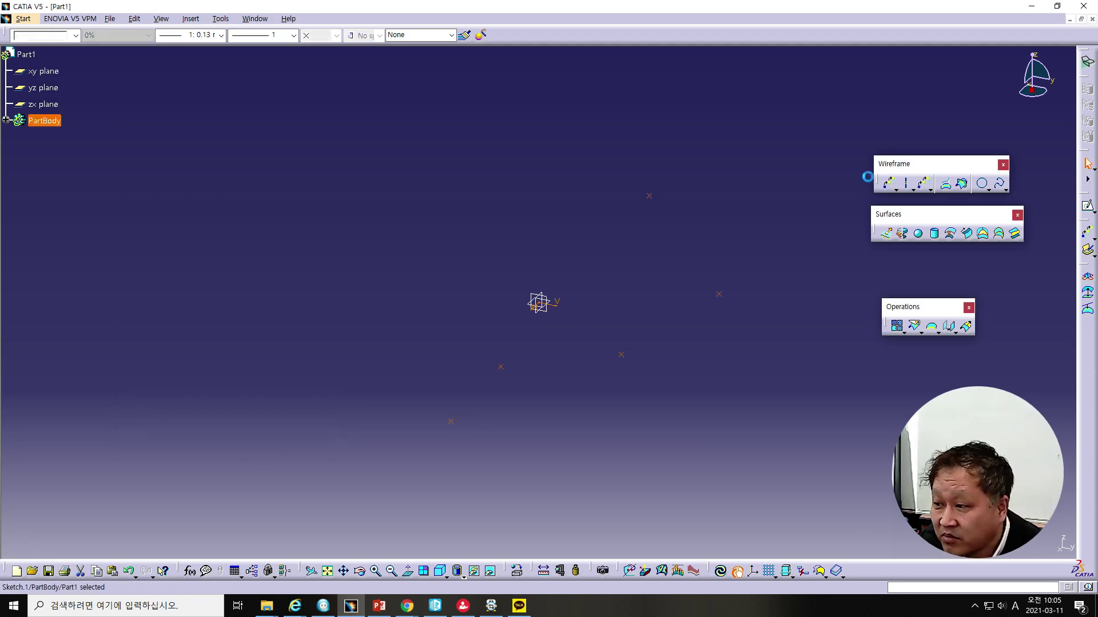
left_click(931, 190)
left_click_drag(932, 191, 931, 190)
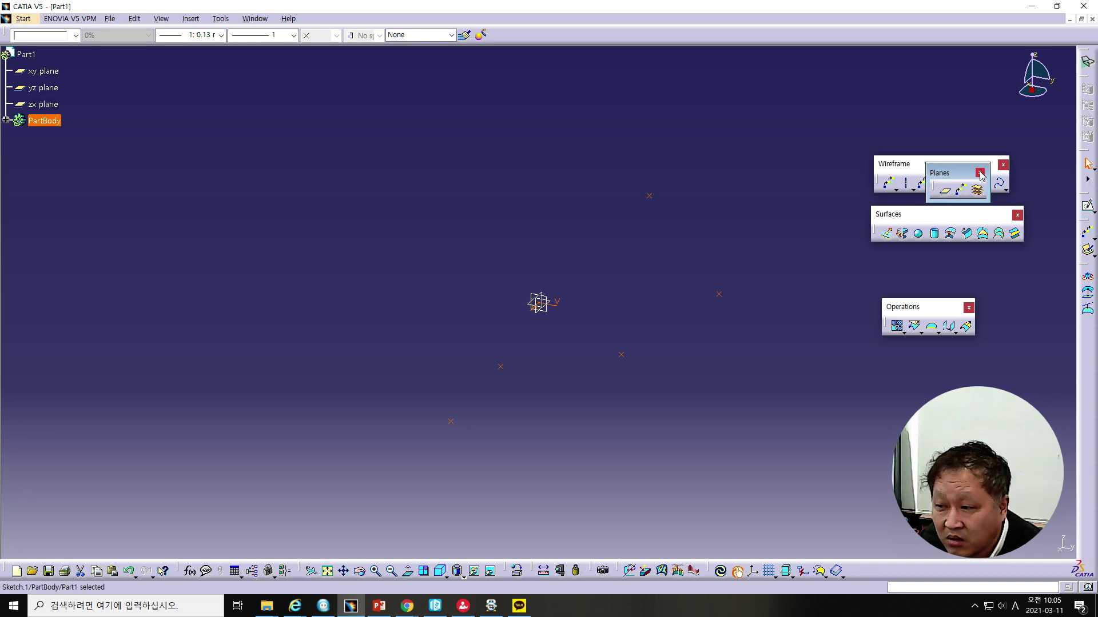
left_click(980, 172)
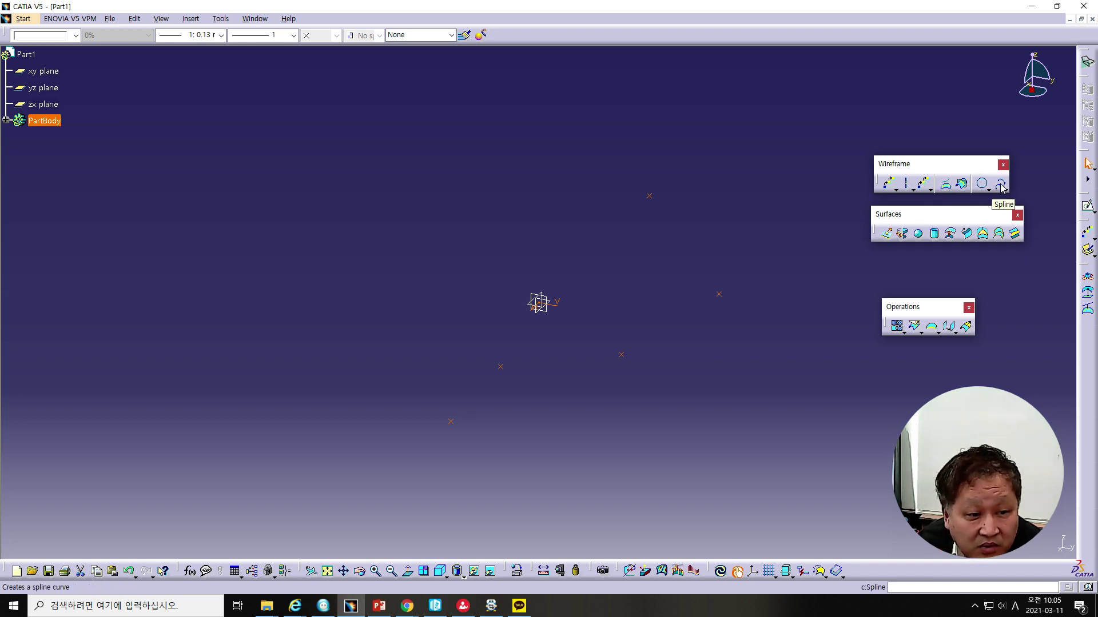
Step: Create a four-segment polyline through the five sketch points, starting from the lowest
left_click(913, 193)
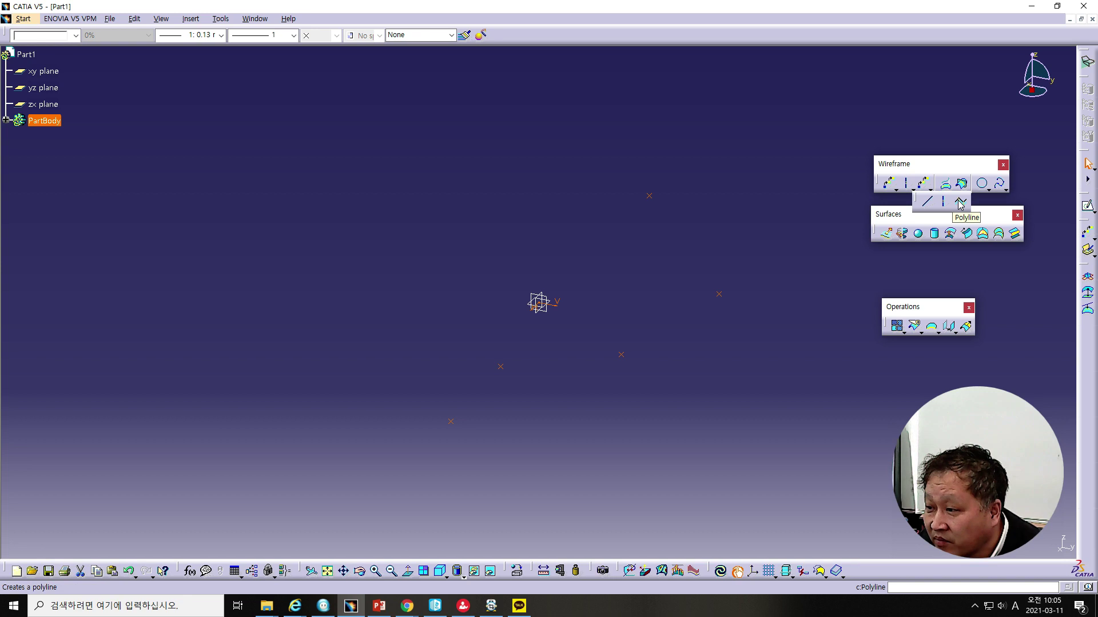
left_click(960, 204)
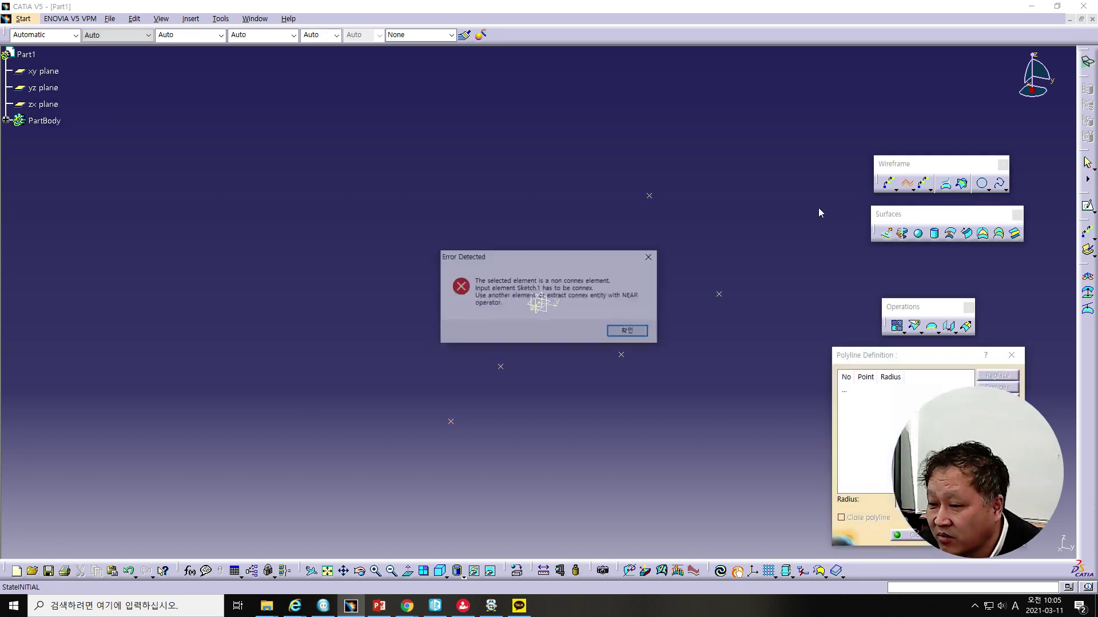
left_click(637, 336)
left_click_drag(850, 358, 170, 237)
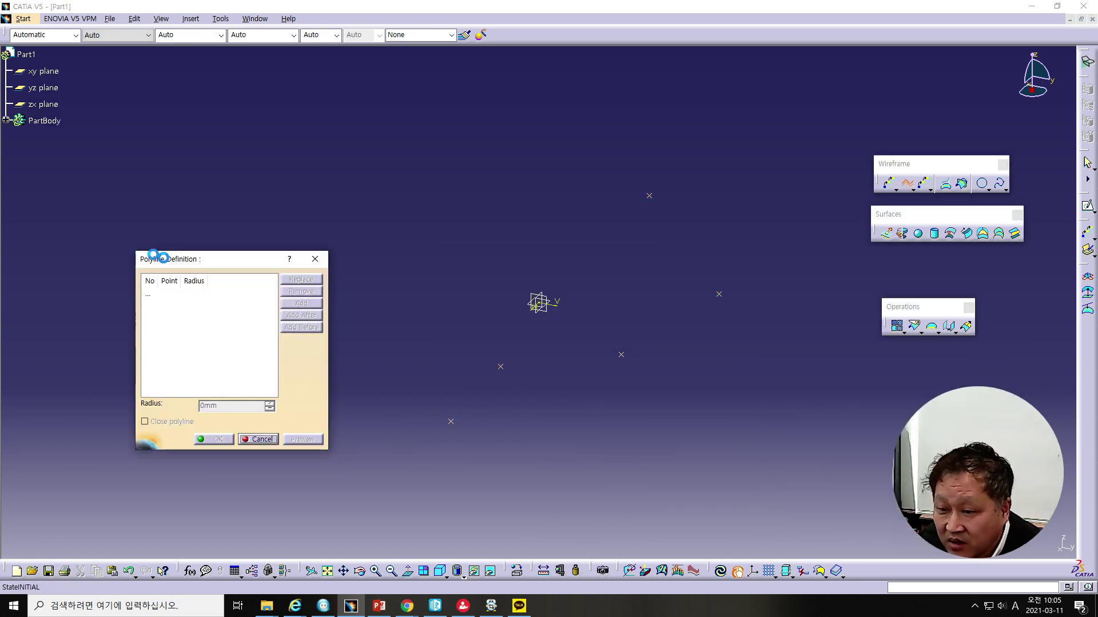
left_click(452, 425)
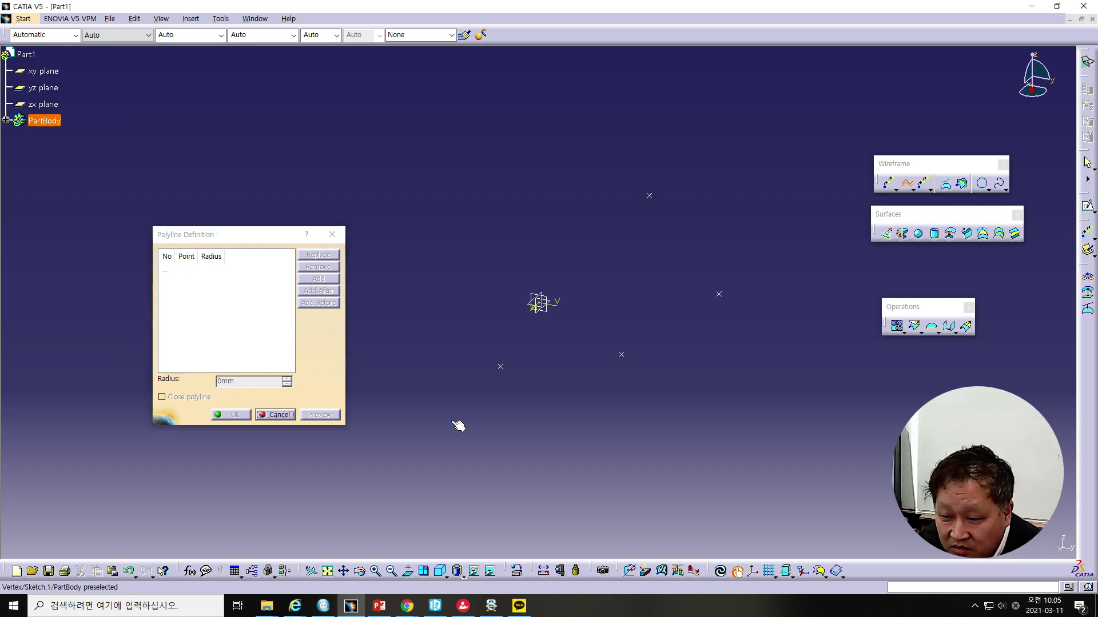
left_click(502, 366)
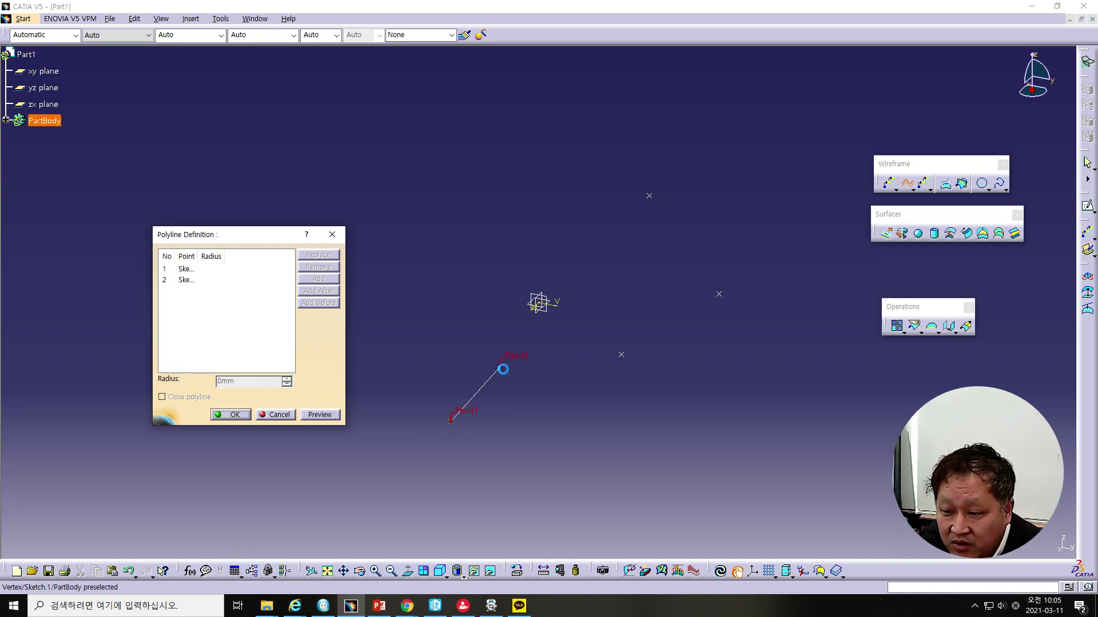
left_click(622, 355)
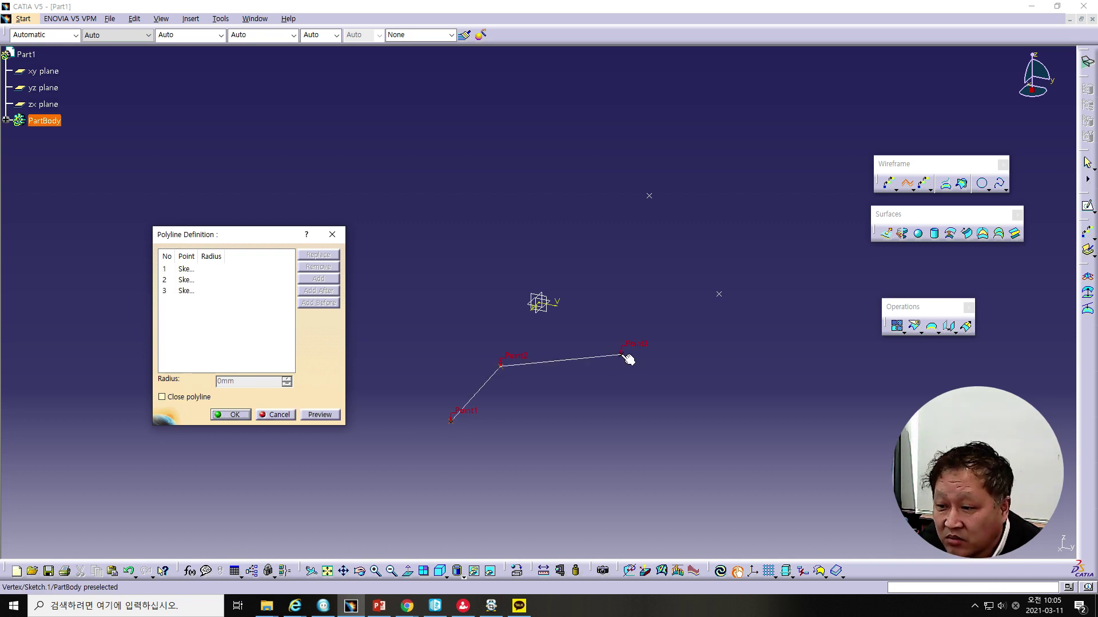
left_click(719, 294)
left_click(650, 196)
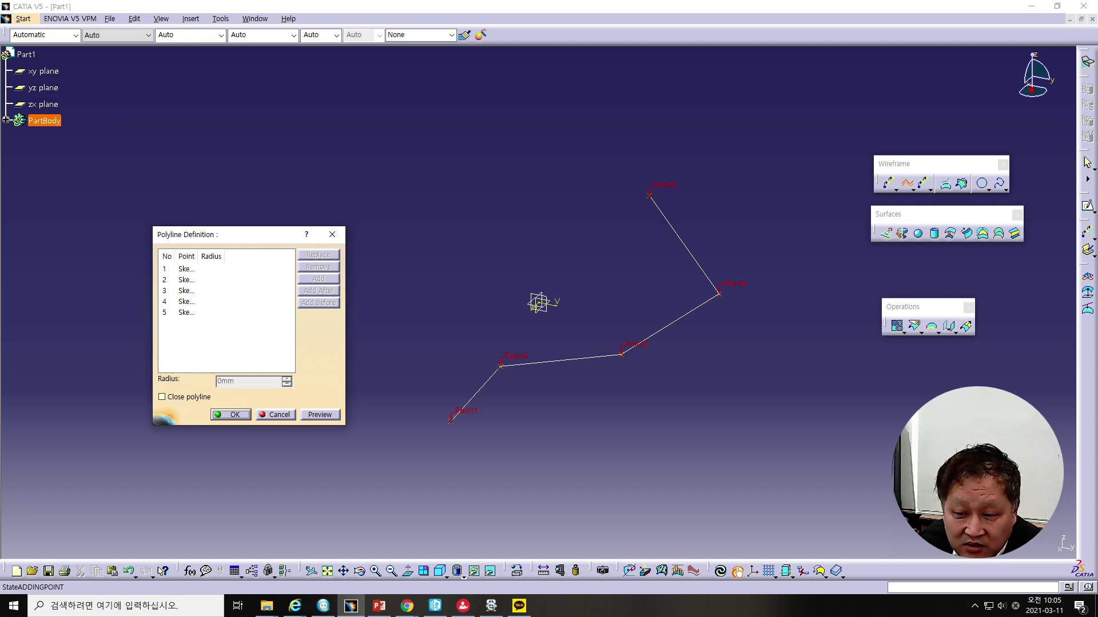
left_click(235, 415)
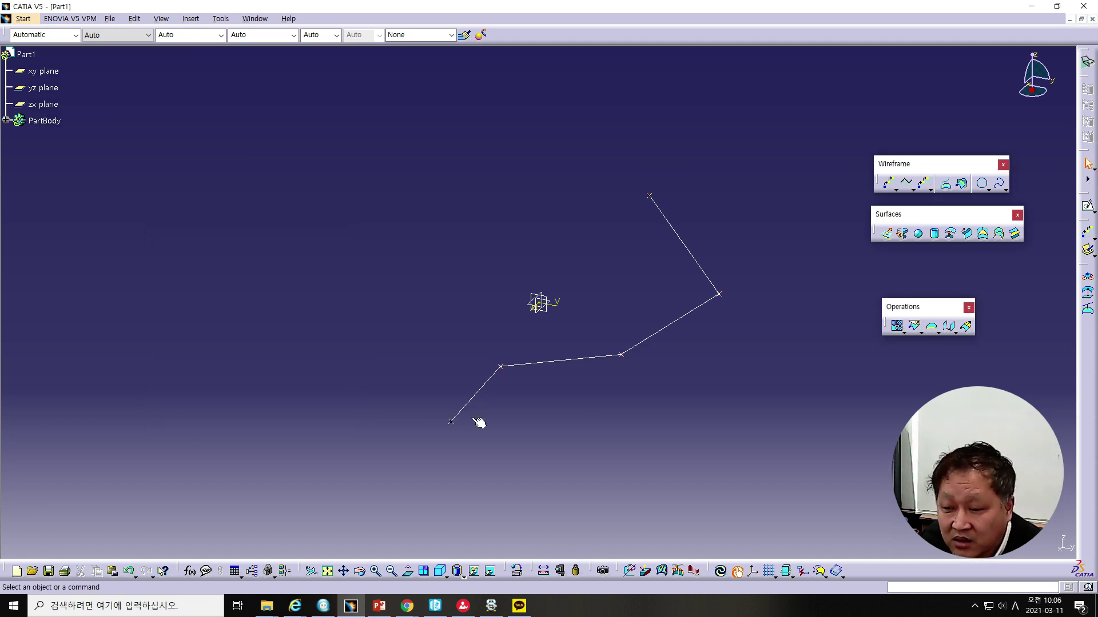
middle_click_drag(706, 412, 595, 400)
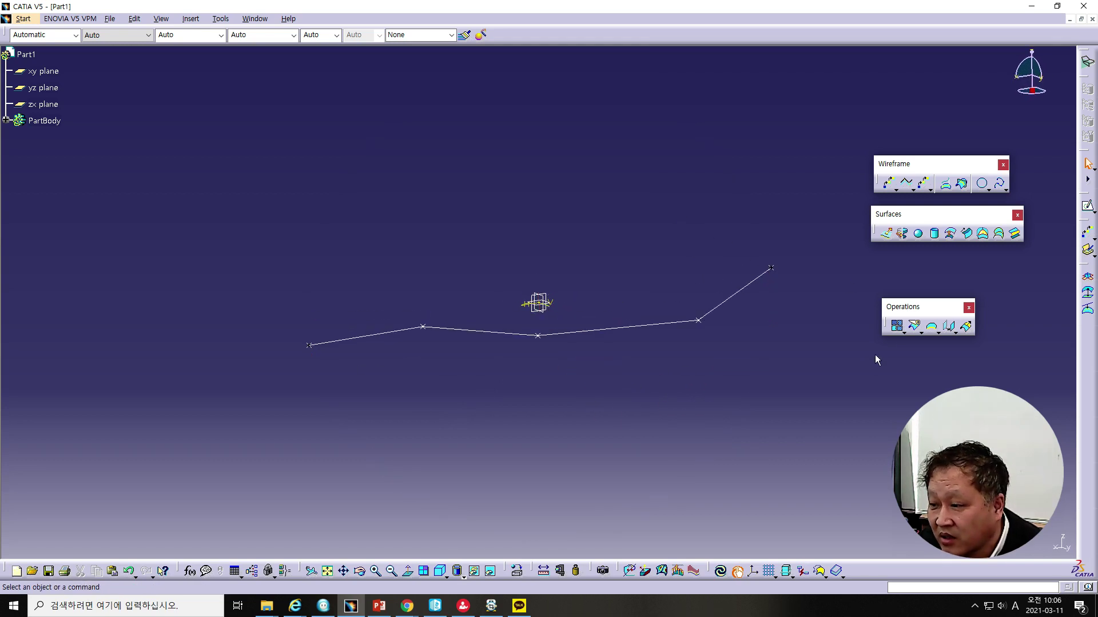
left_click(888, 235)
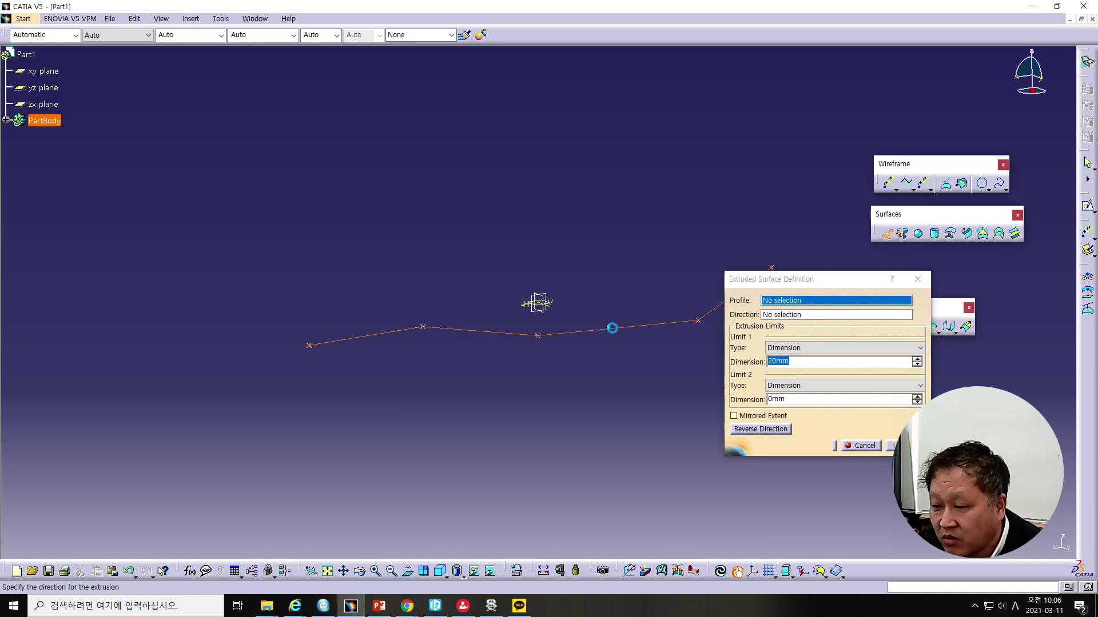
left_click(619, 330)
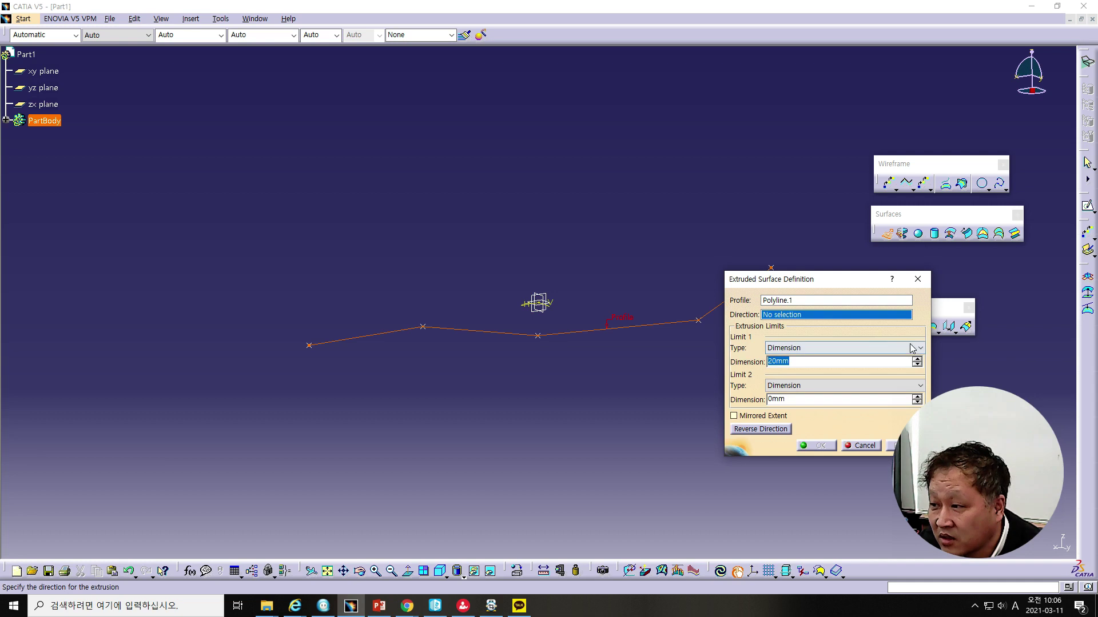
right_click(814, 320)
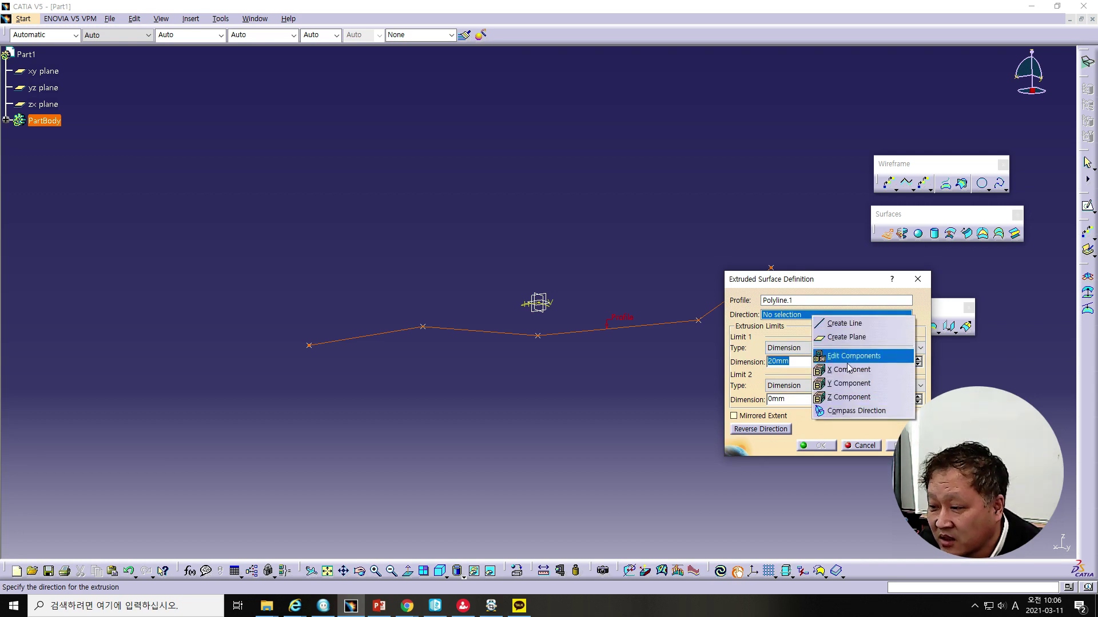
left_click(850, 396)
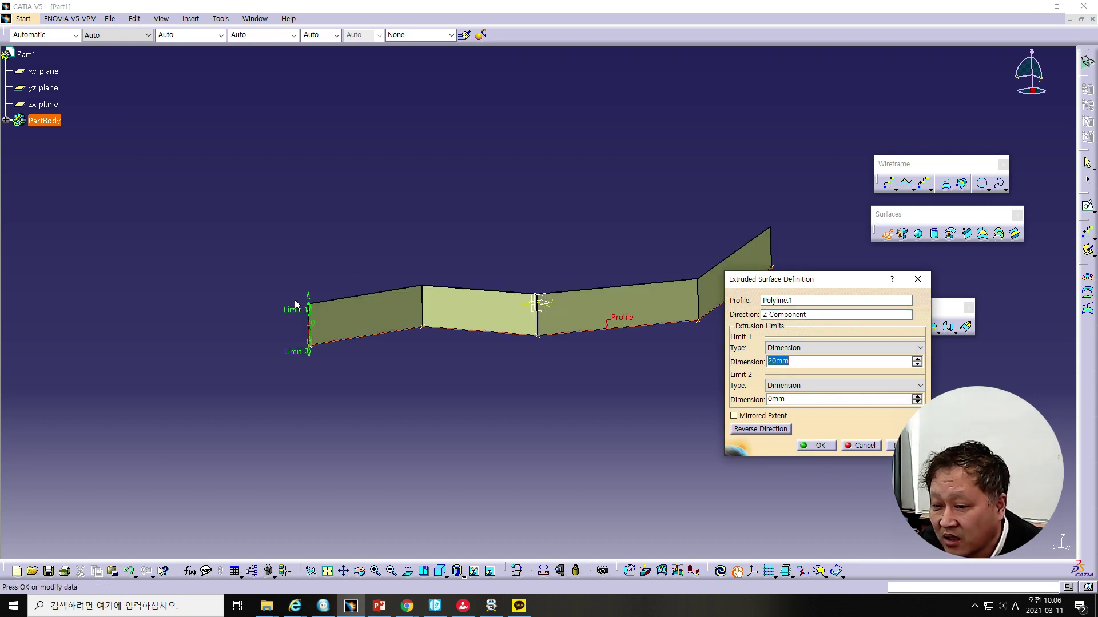
left_click_drag(308, 309, 310, 171)
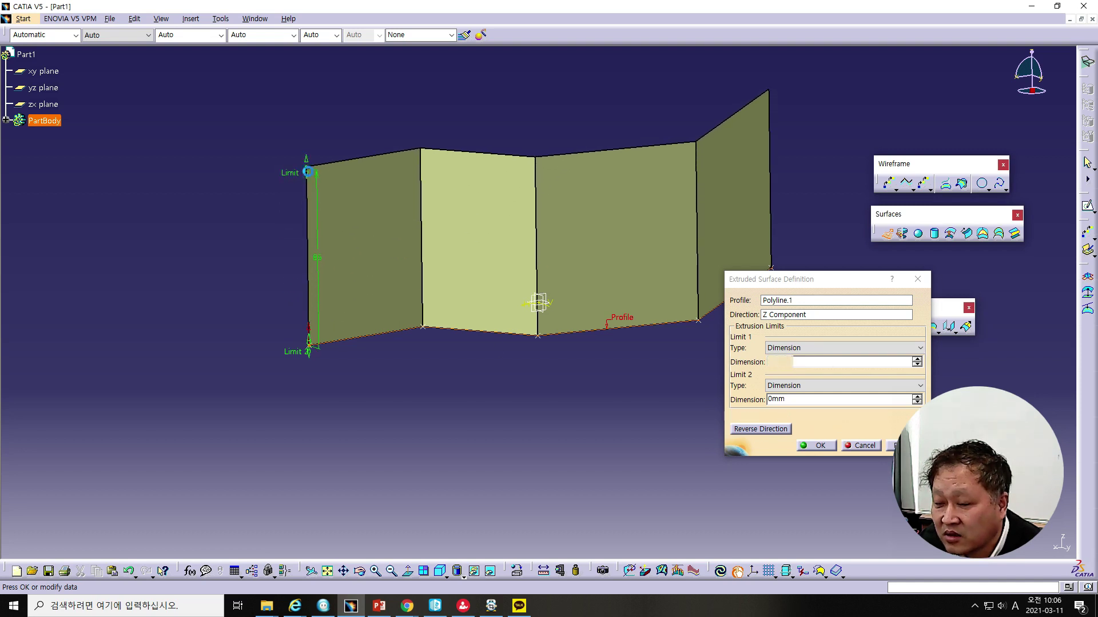
mouse_move(564, 386)
middle_mouse_down()
mouse_move(407, 397)
mouse_move(687, 436)
mouse_move(387, 428)
middle_mouse_up()
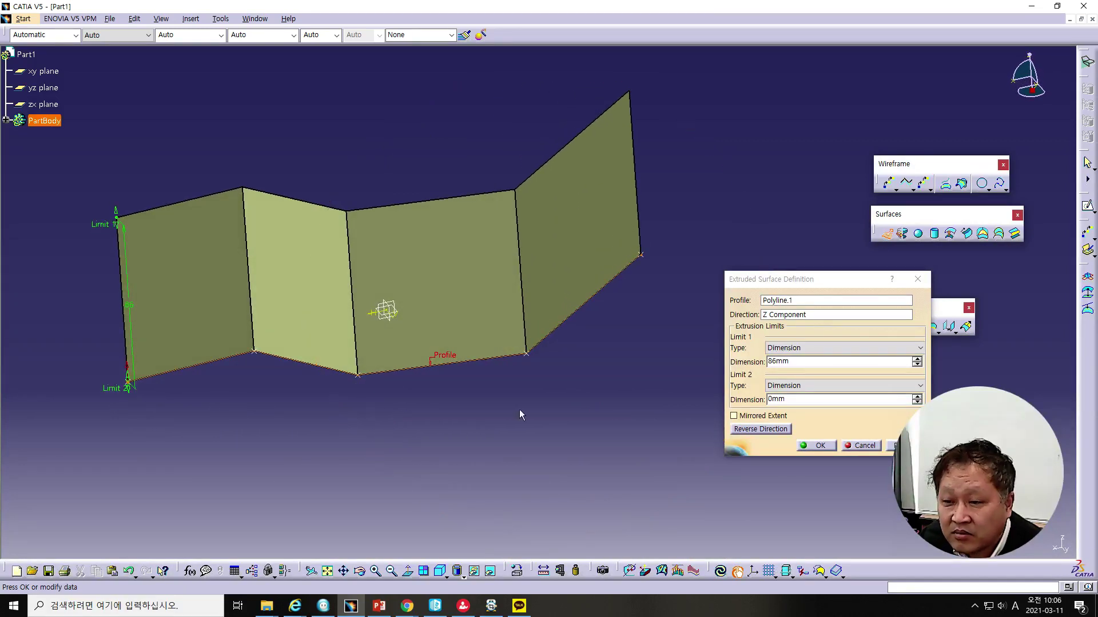
middle_click_drag(531, 368, 527, 455)
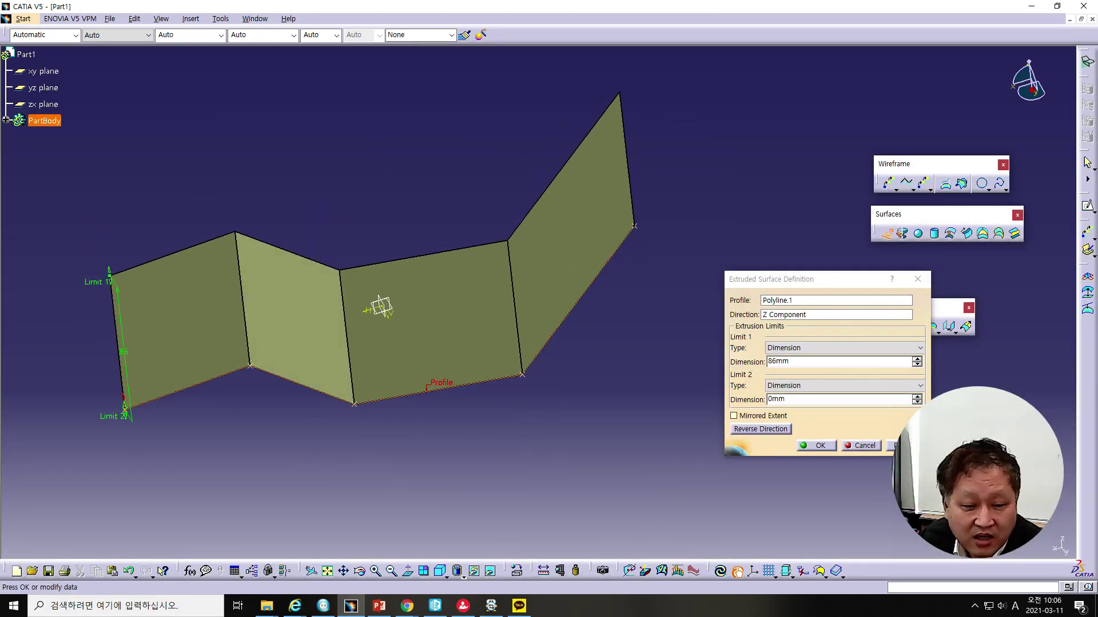
left_click(877, 449)
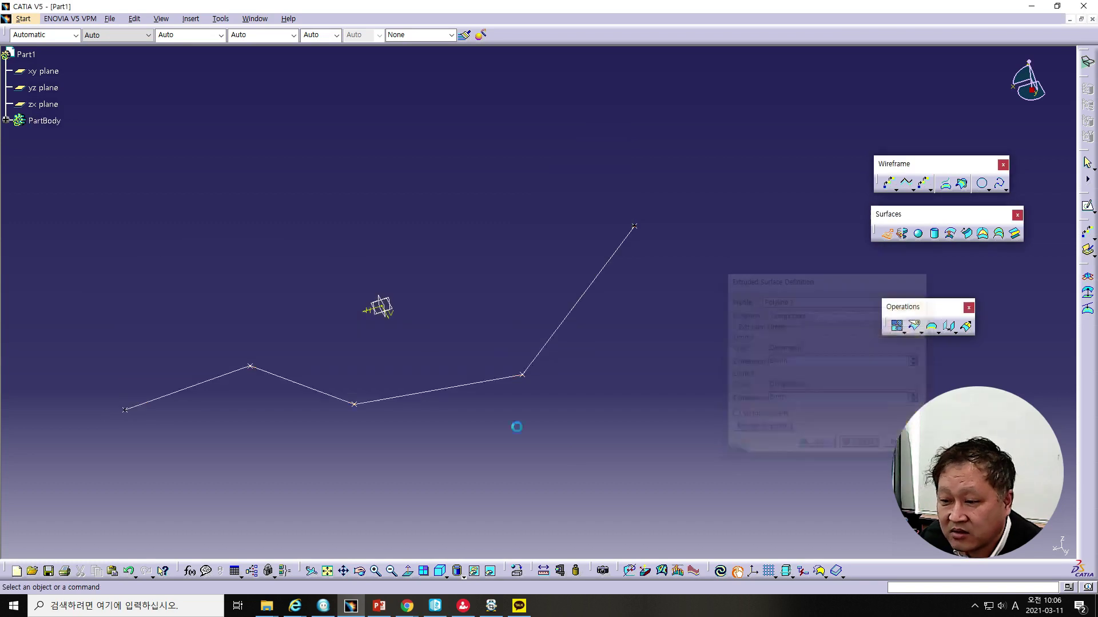
Step: Advance the presentation to slide 10, 'Planes (1/3)', then minimize PowerPoint
left_click(378, 605)
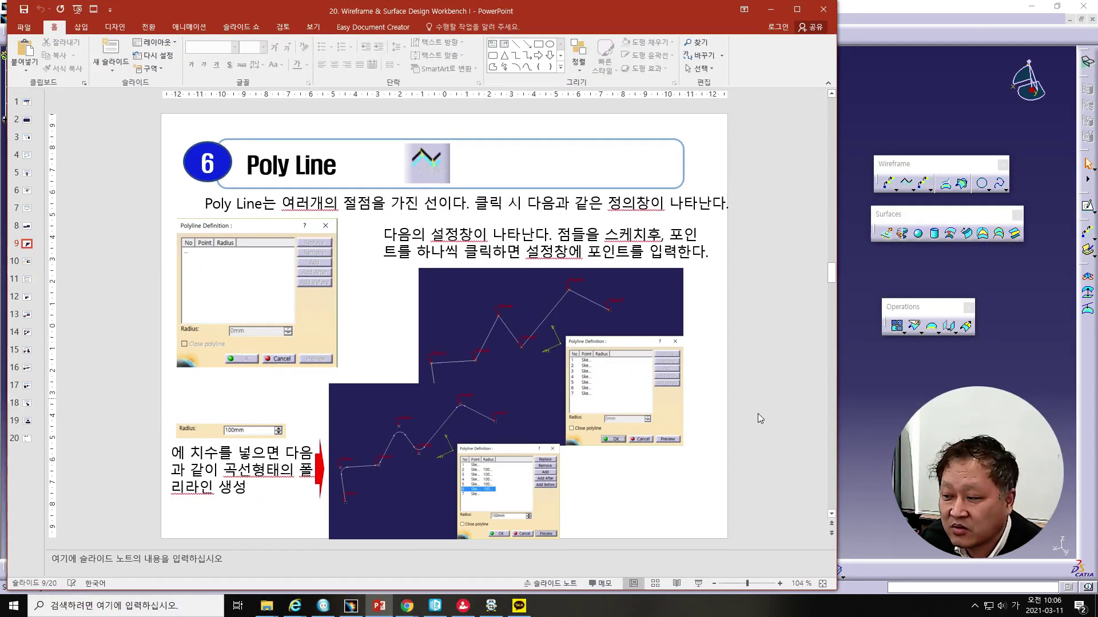
scroll(742, 434, "down", 2)
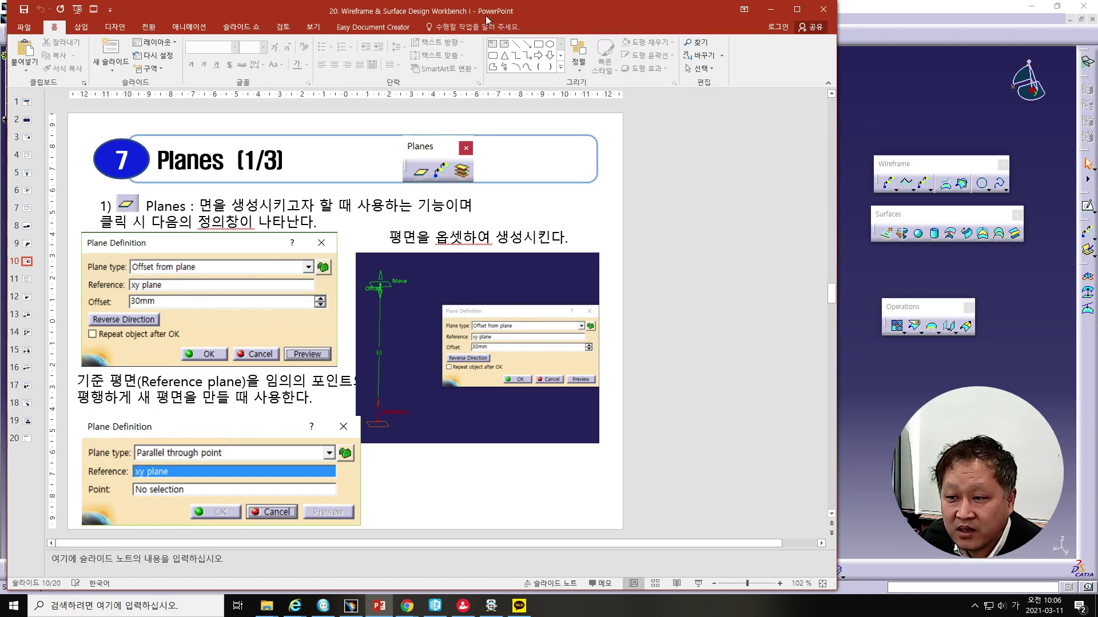
left_click(771, 10)
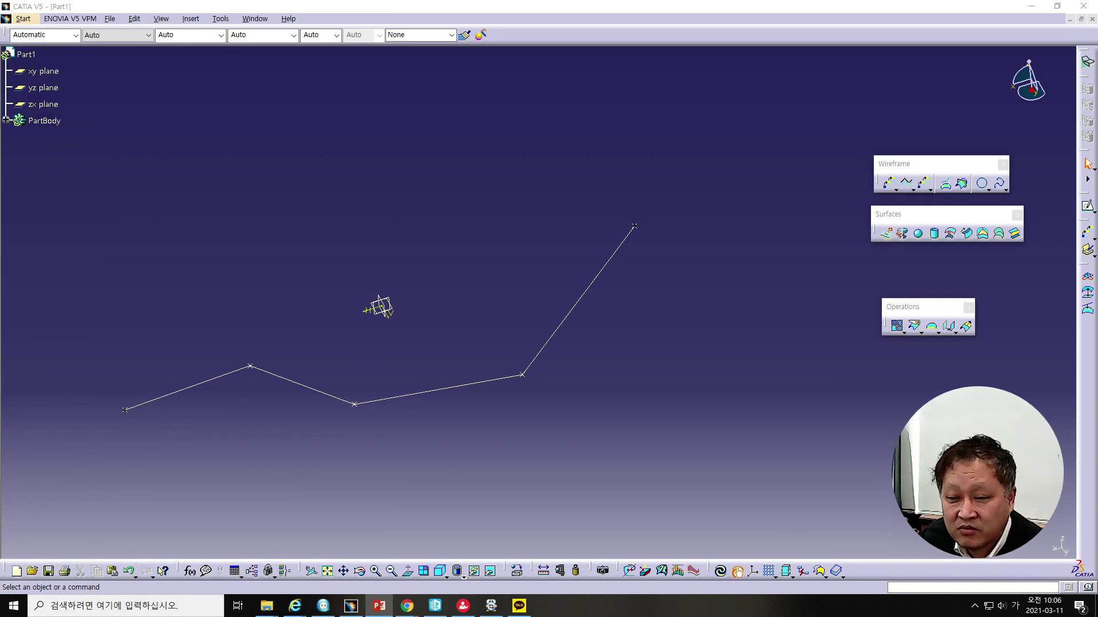
Step: Box-delete the polyline and points, then create a plane offset 100mm from the xy plane
left_click_drag(720, 128, 58, 492)
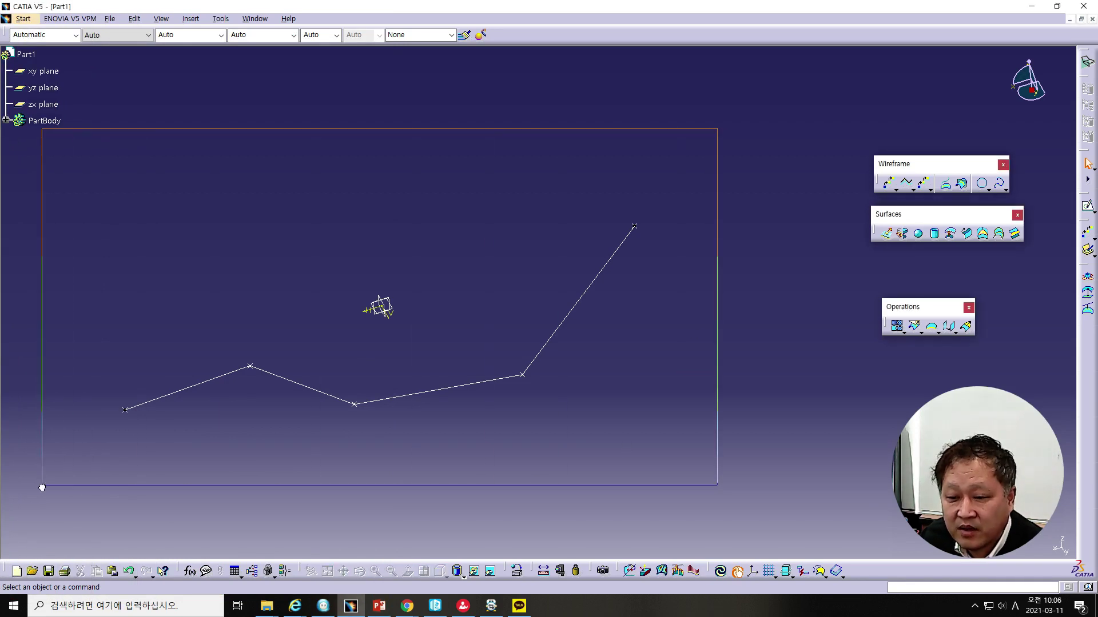
key("Delete")
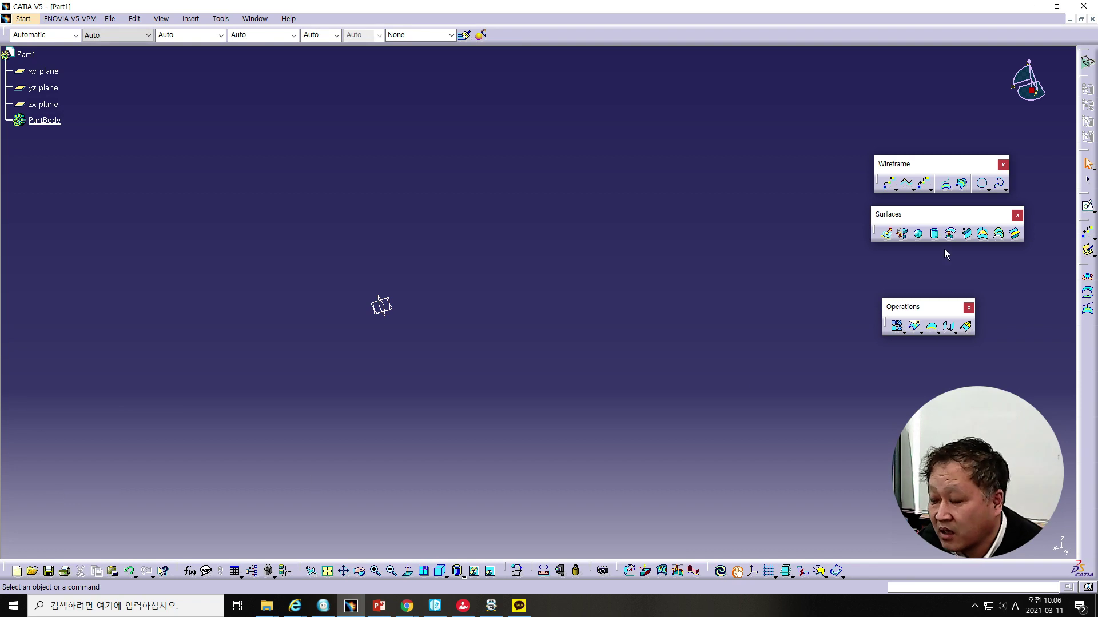
left_click(929, 190)
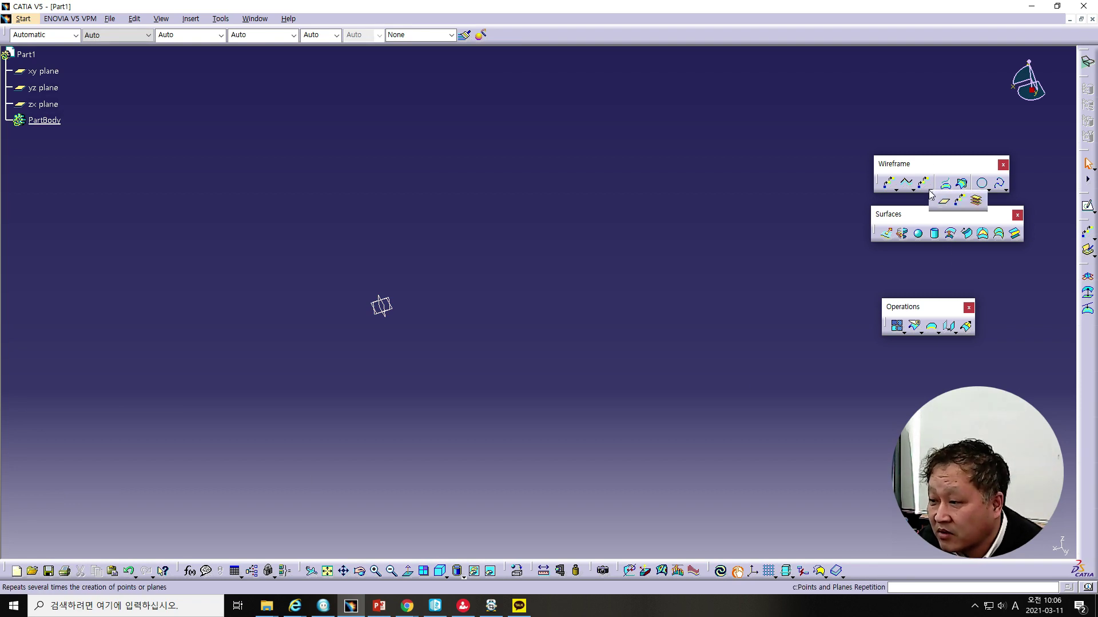
left_click(944, 203)
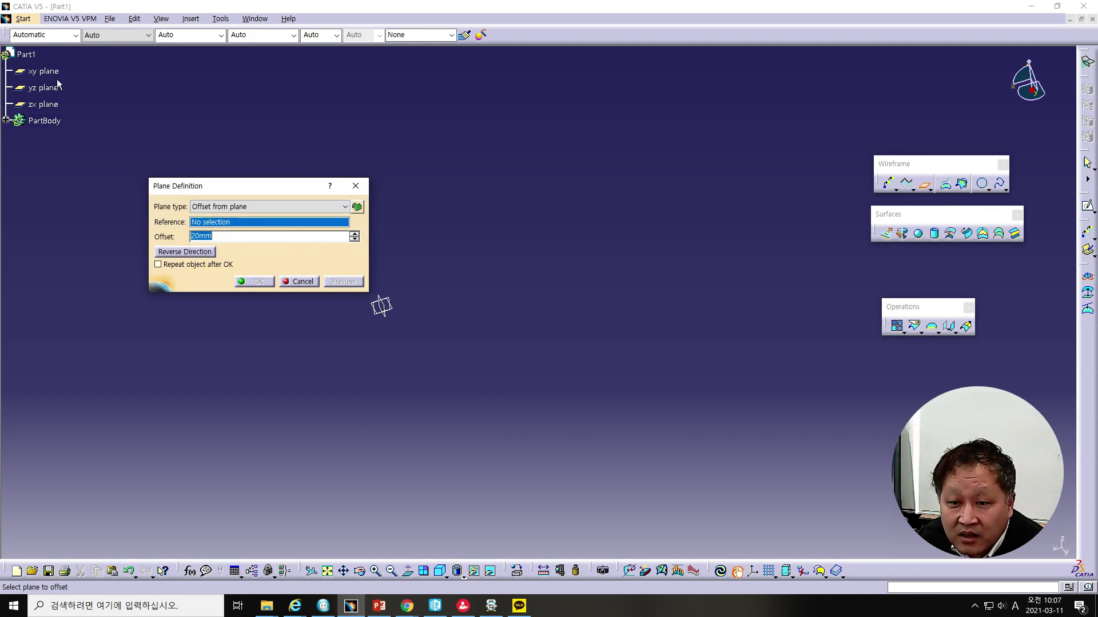
left_click(42, 71)
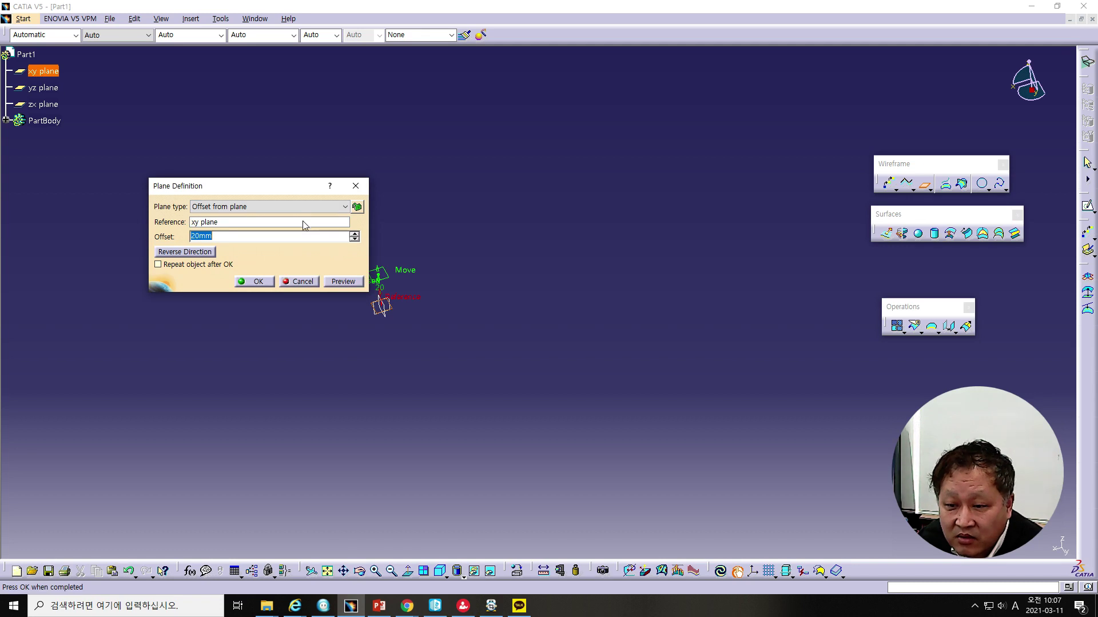
left_click_drag(287, 187, 732, 207)
left_click_drag(369, 271, 390, 146)
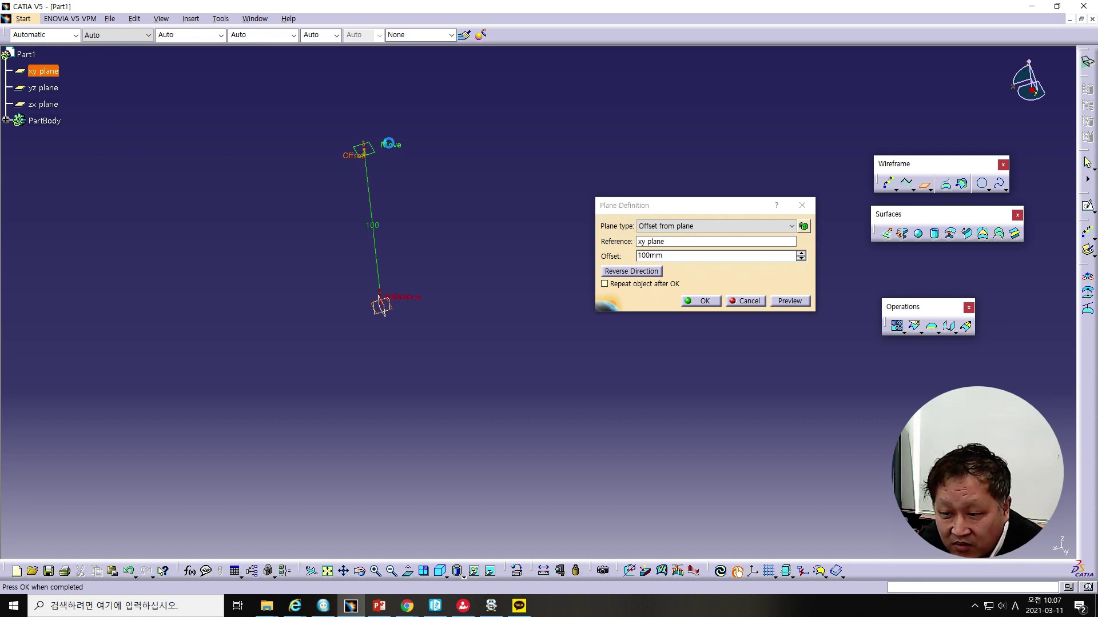
left_click(692, 301)
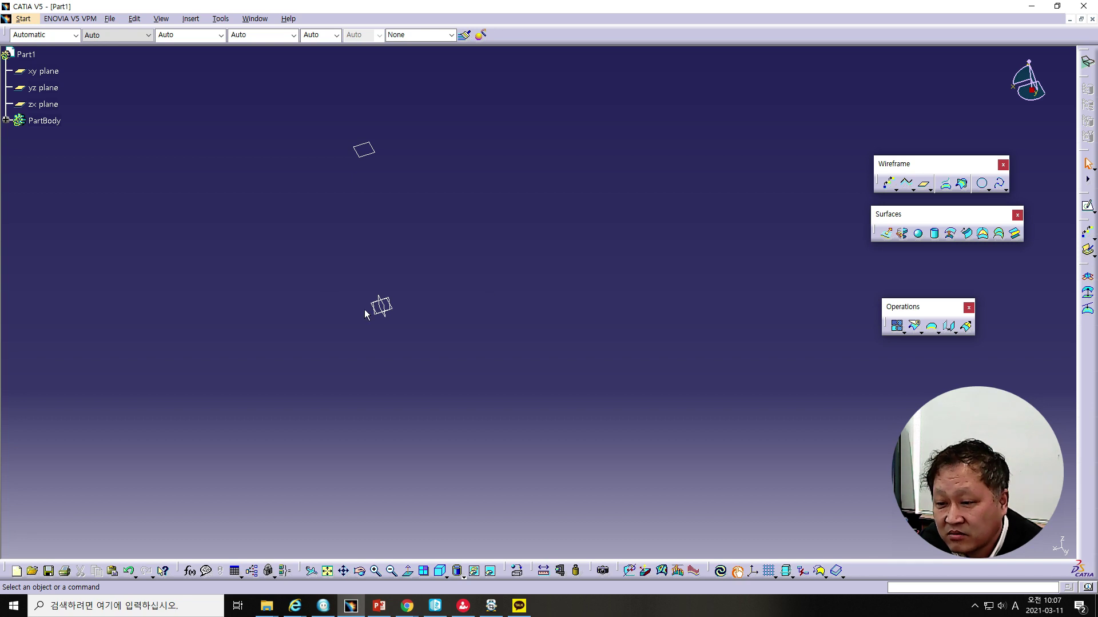
Step: Sketch a centred rectangle of about 120 by 73 mm at the origin on the xy plane
left_click(37, 72)
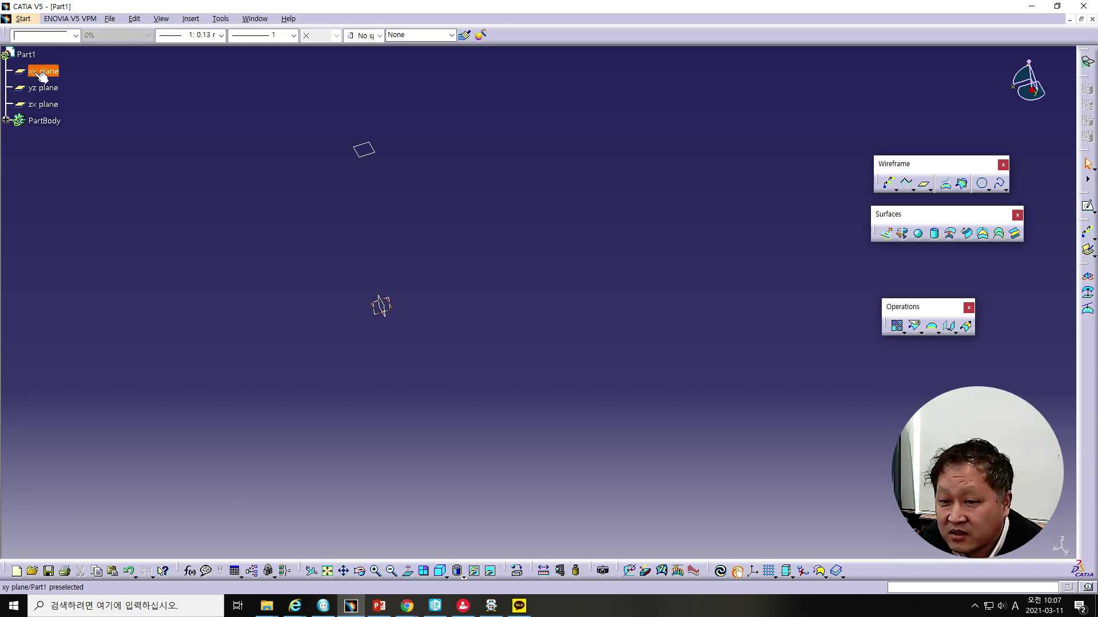
left_click(1088, 207)
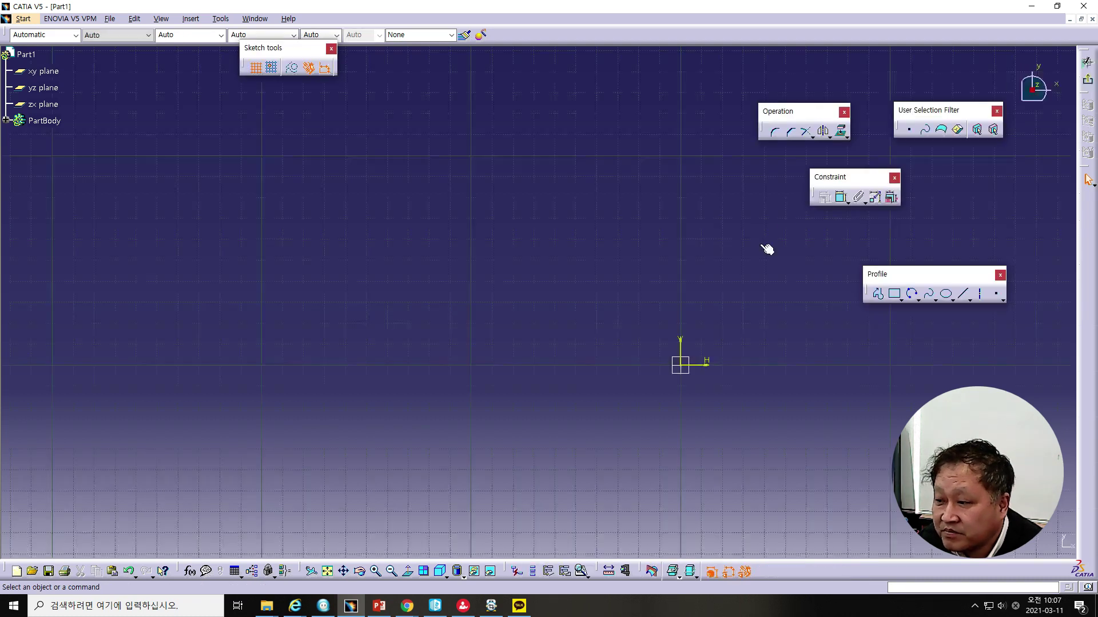
left_click(896, 295)
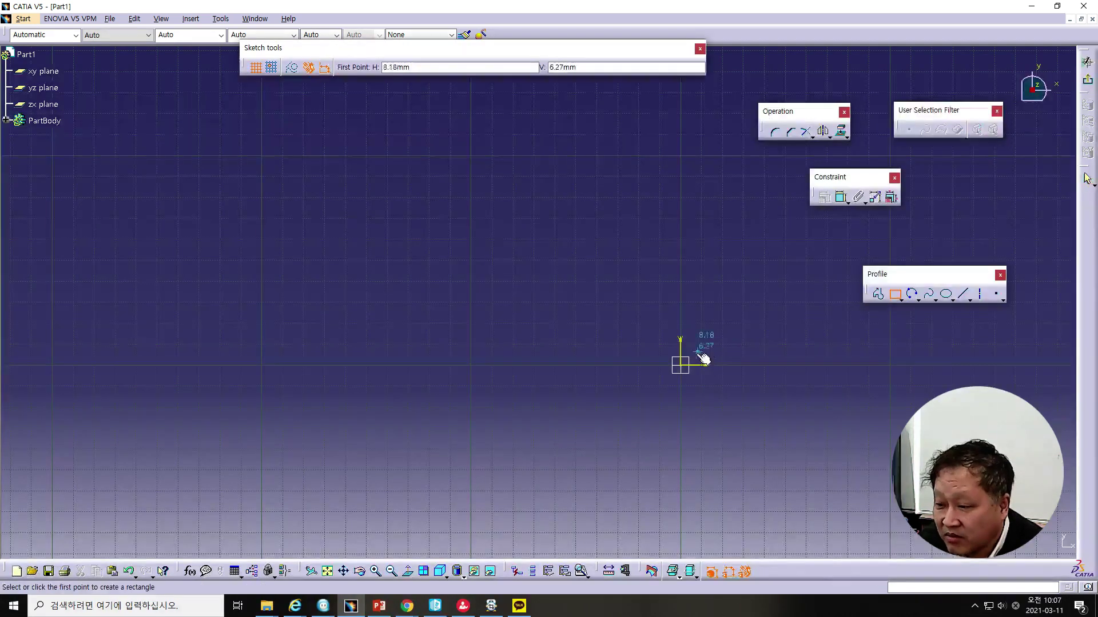
left_click(902, 300)
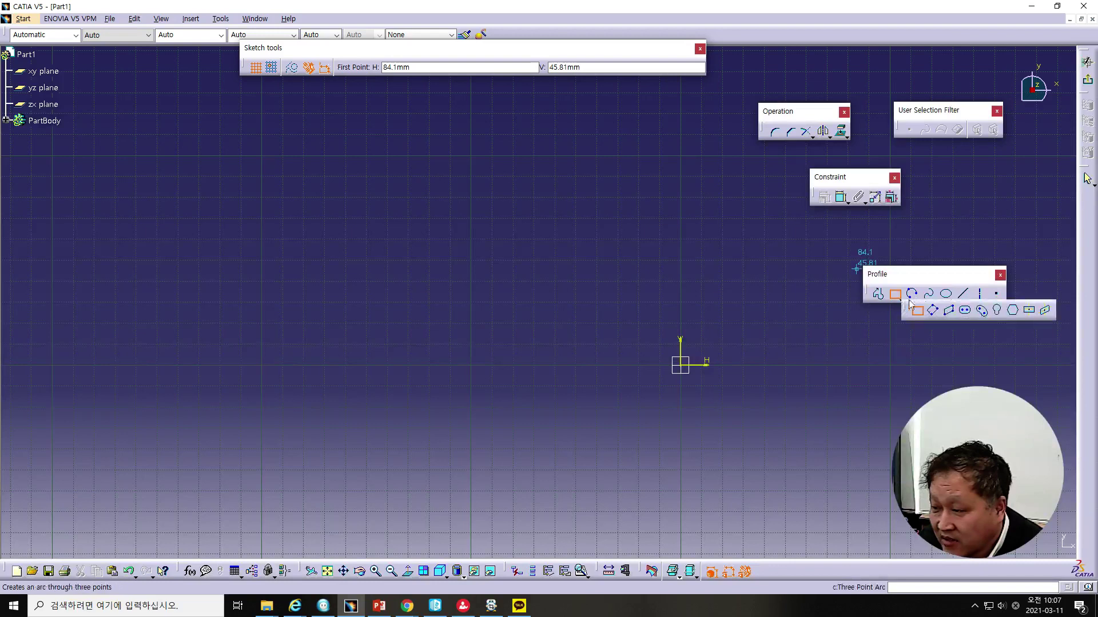
left_click(1028, 309)
left_click(687, 366)
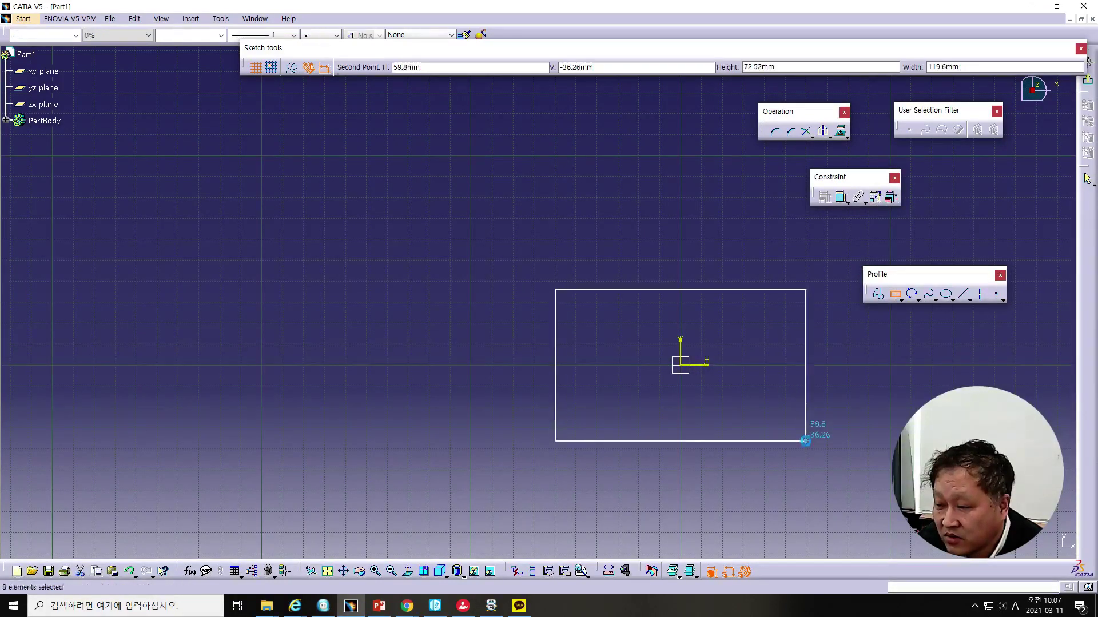
left_click(806, 441)
left_click(1087, 62)
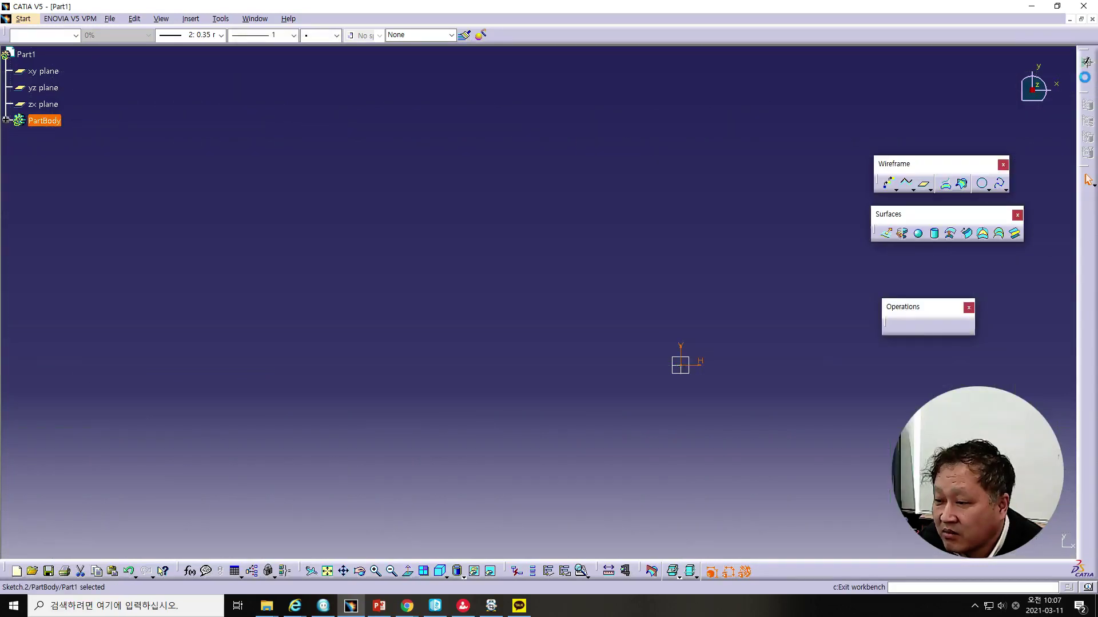
Step: Sketch a second centred rectangle on the offset plane Plane.1 above it
left_click(377, 151)
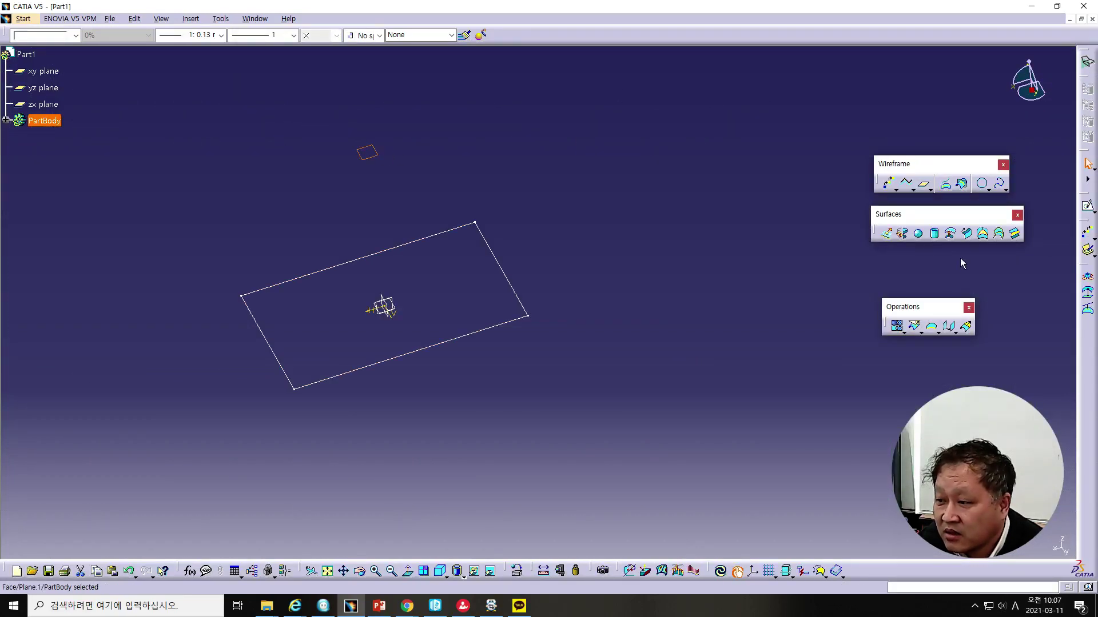
left_click(1087, 206)
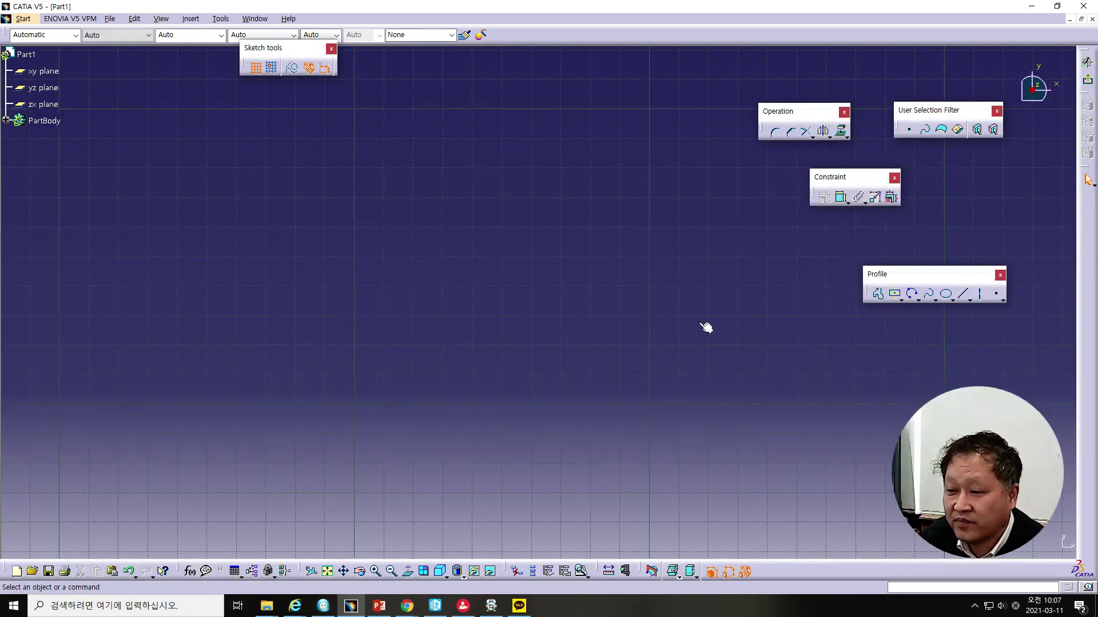
left_click(895, 299)
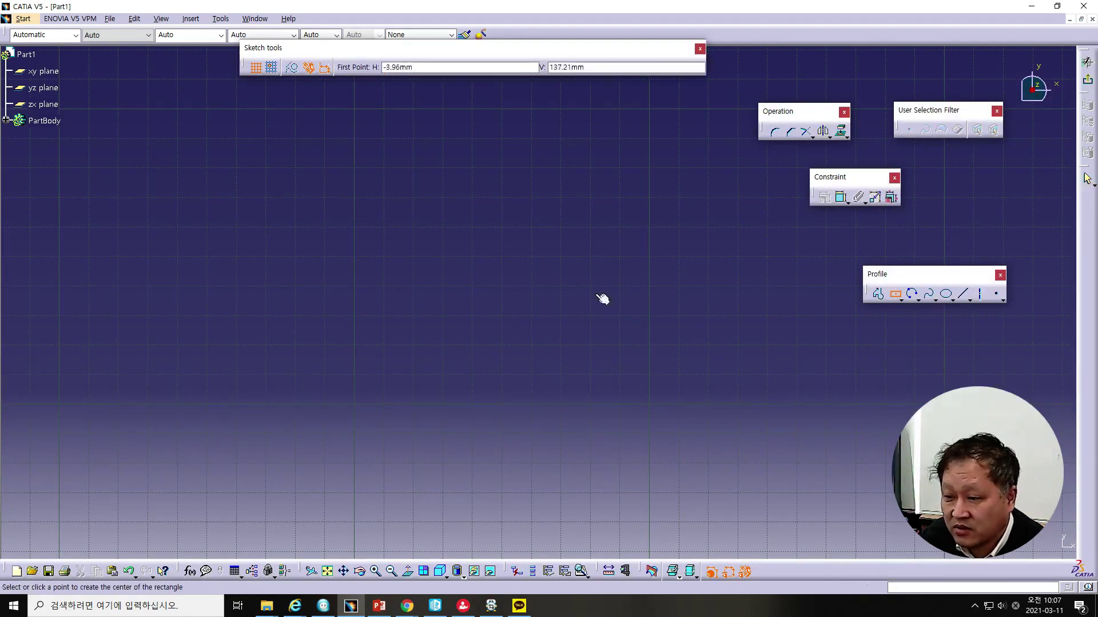
left_click(473, 271)
left_click(626, 377)
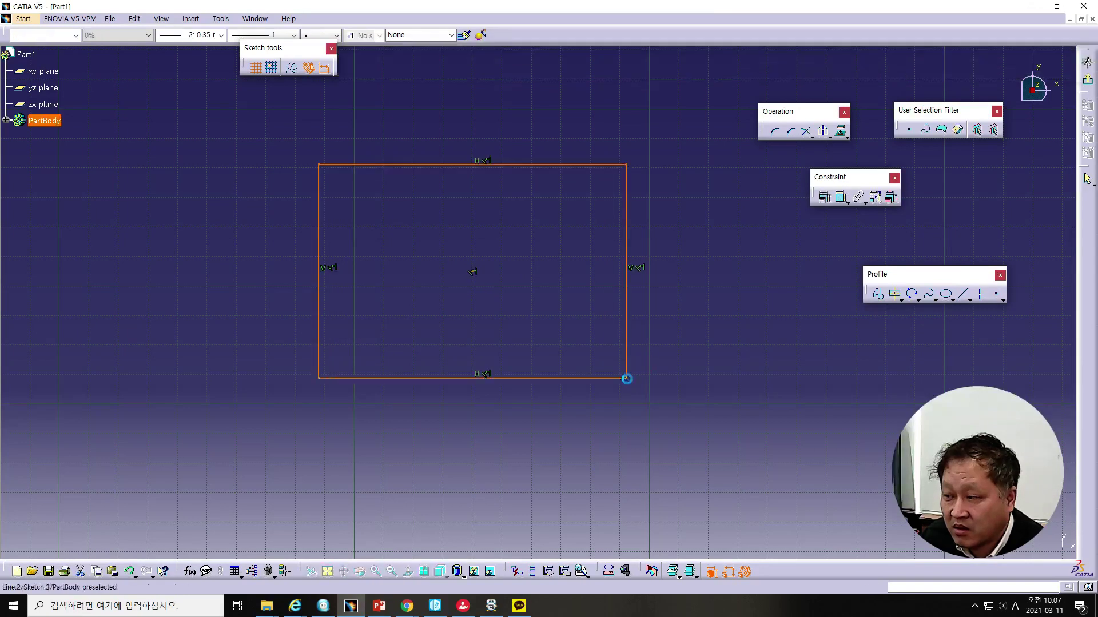
left_click(1088, 180)
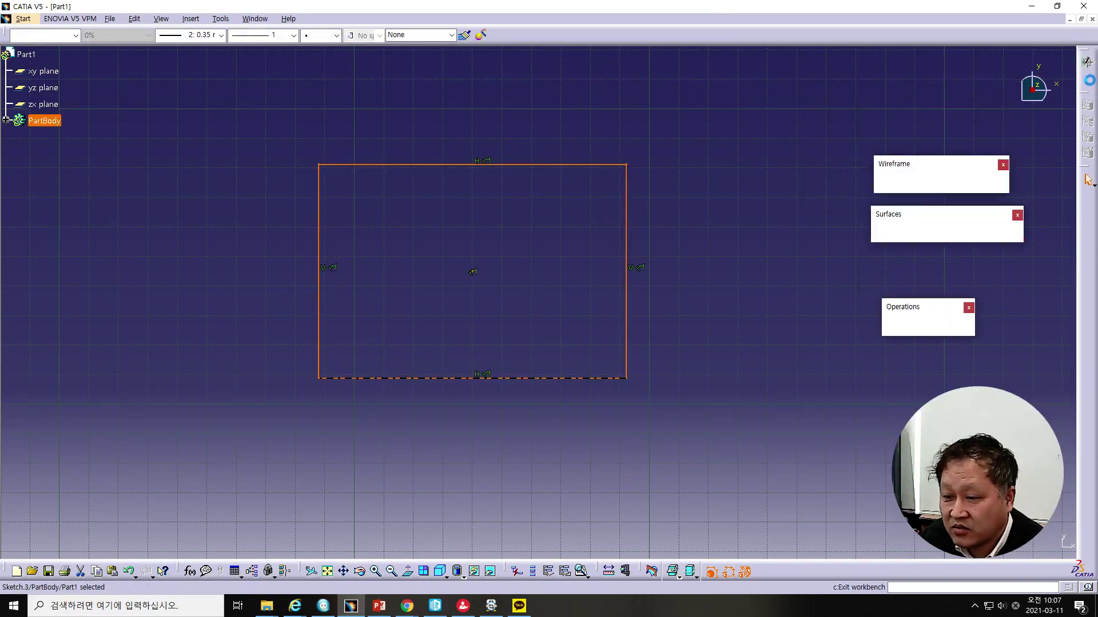
mouse_move(383, 455)
middle_mouse_down()
mouse_move(390, 385)
mouse_move(443, 286)
mouse_move(362, 375)
mouse_move(370, 363)
middle_mouse_up()
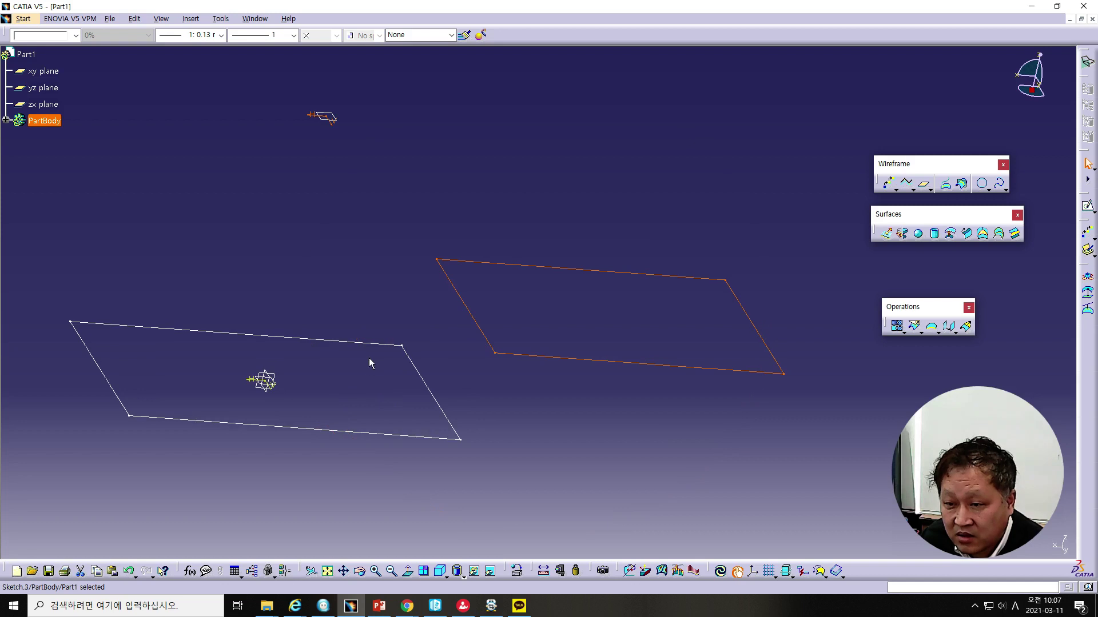
Step: Loft a multi-sections surface from the lower rectangle (Sketch.2) to the upper one (Sketch.3)
left_click(330, 119)
mouse_move(509, 350)
middle_mouse_down()
mouse_move(635, 385)
mouse_move(632, 348)
mouse_move(628, 362)
middle_mouse_up()
left_click(710, 438)
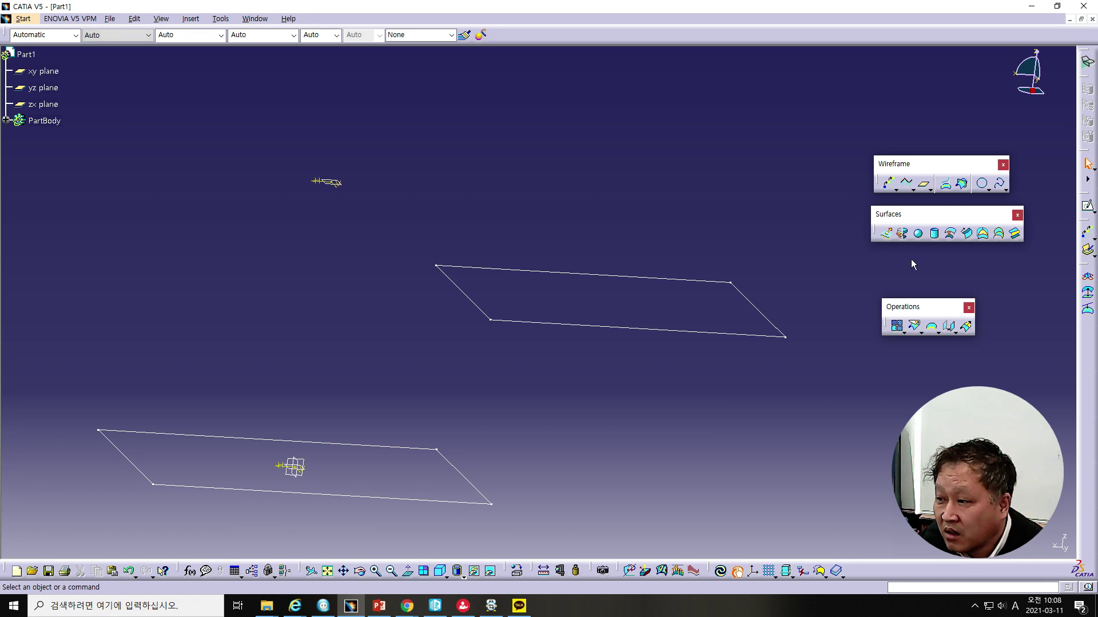
left_click(999, 234)
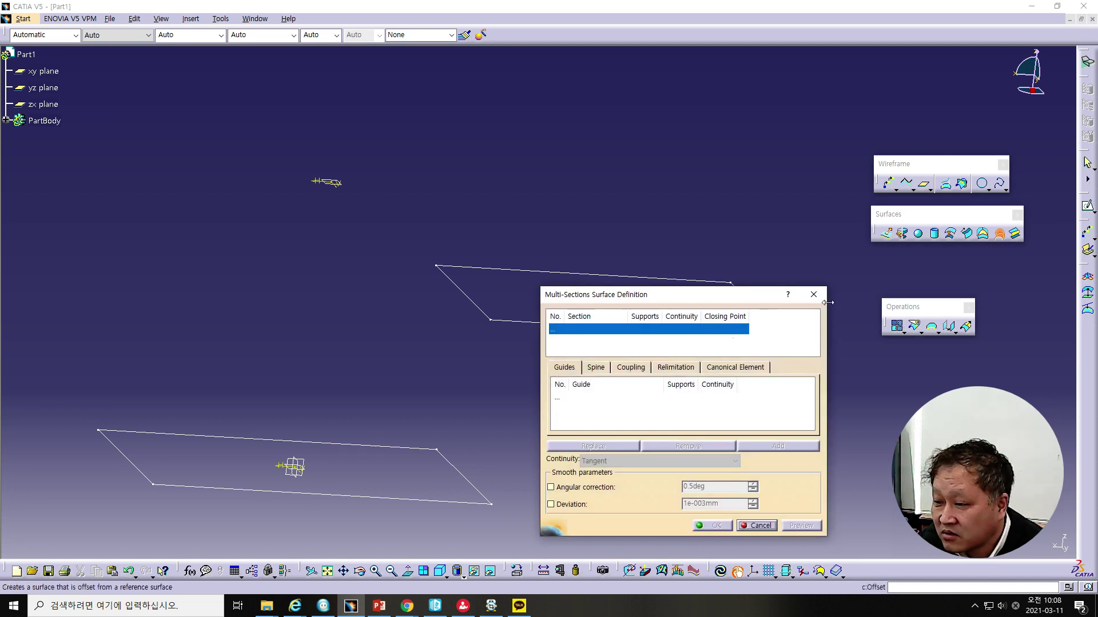
left_click(326, 443)
left_click(515, 321)
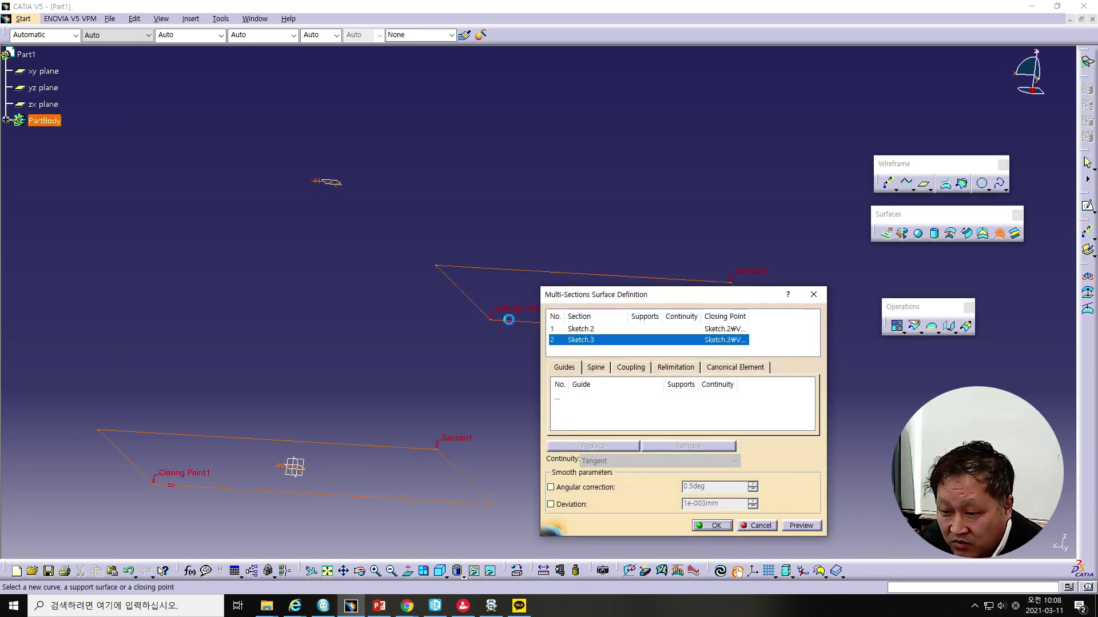
left_click_drag(603, 300, 612, 289)
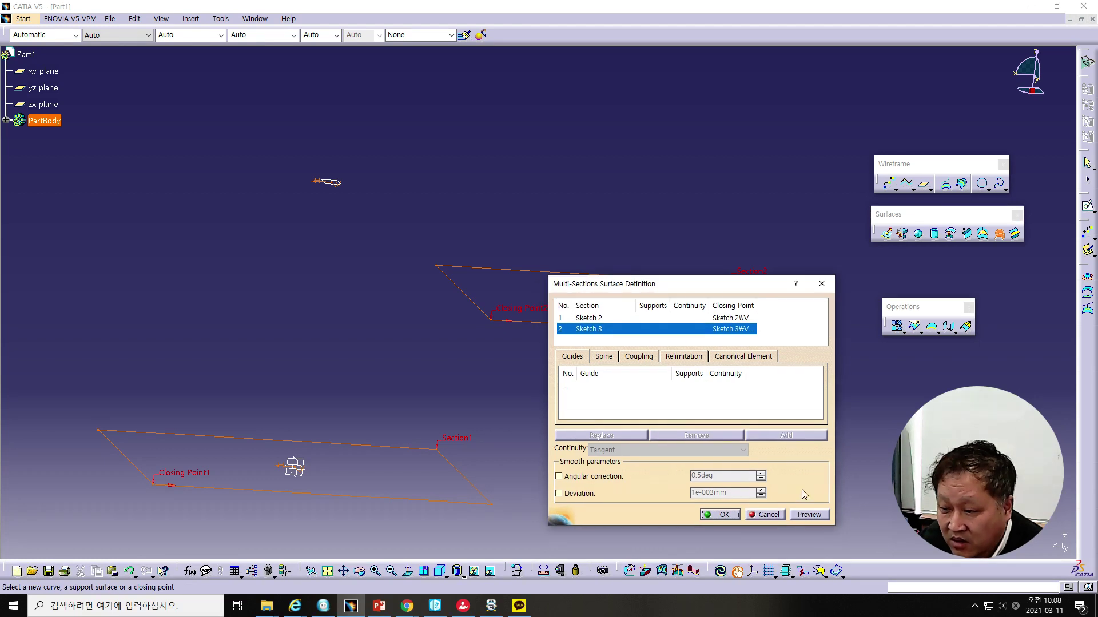
left_click(808, 515)
left_click(716, 514)
mouse_move(735, 443)
middle_mouse_down()
mouse_move(627, 460)
mouse_move(571, 483)
mouse_move(561, 512)
mouse_move(656, 471)
mouse_move(629, 507)
mouse_move(637, 473)
mouse_move(625, 448)
mouse_move(652, 424)
mouse_move(637, 453)
middle_mouse_up()
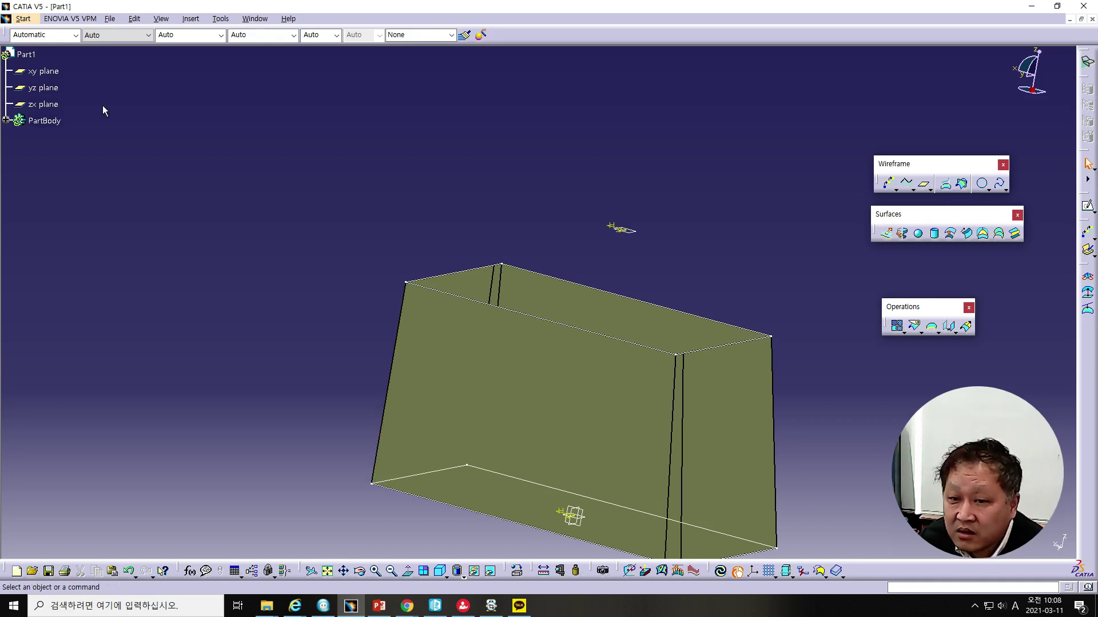
Step: Undo the lofted surface and both rectangle sketches, then switch back to PowerPoint
left_click(128, 571)
left_click(128, 570)
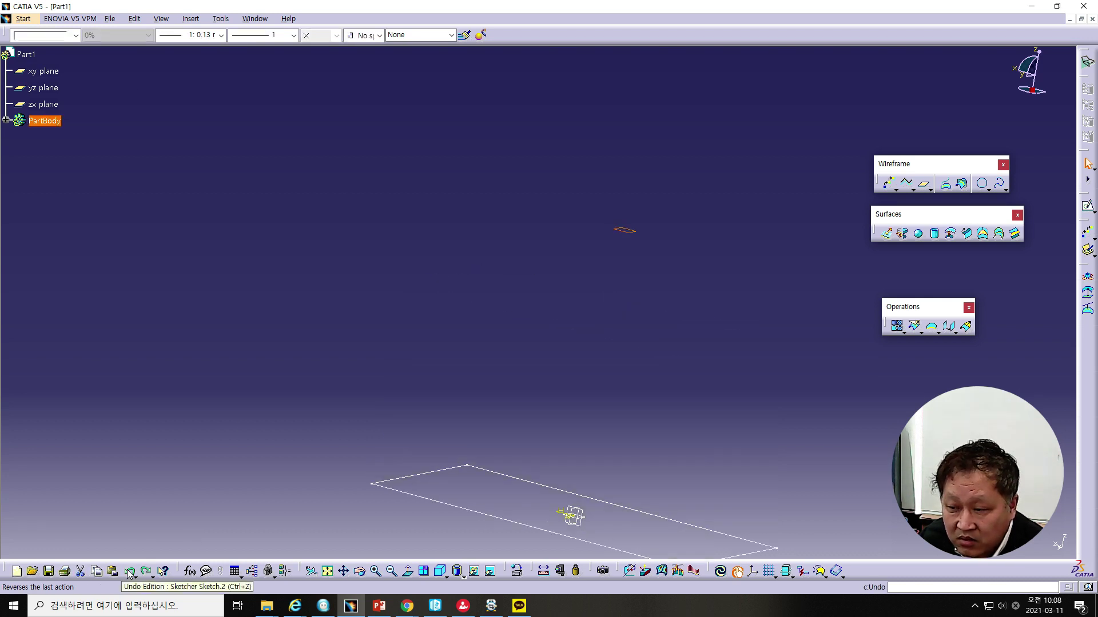
left_click(128, 571)
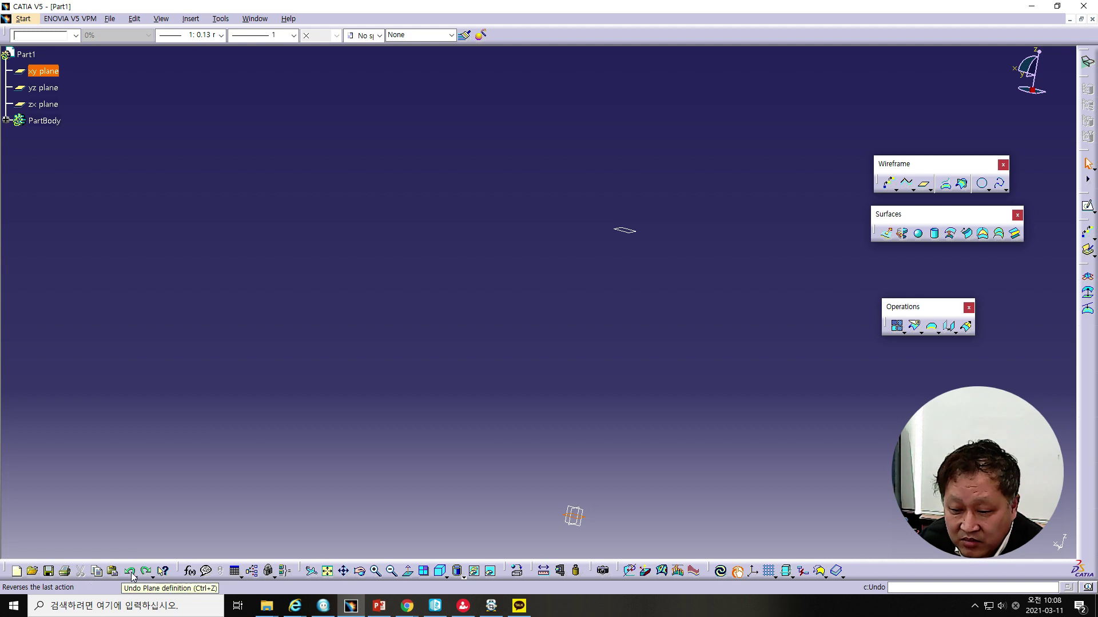
middle_click_drag(639, 401, 611, 324)
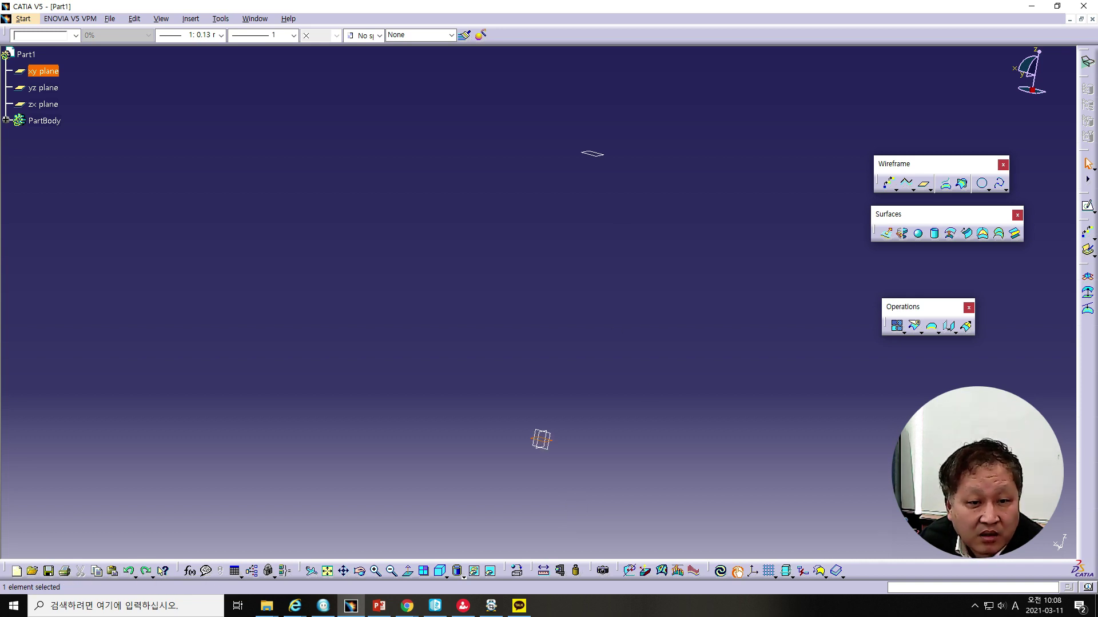
key("alt+Tab")
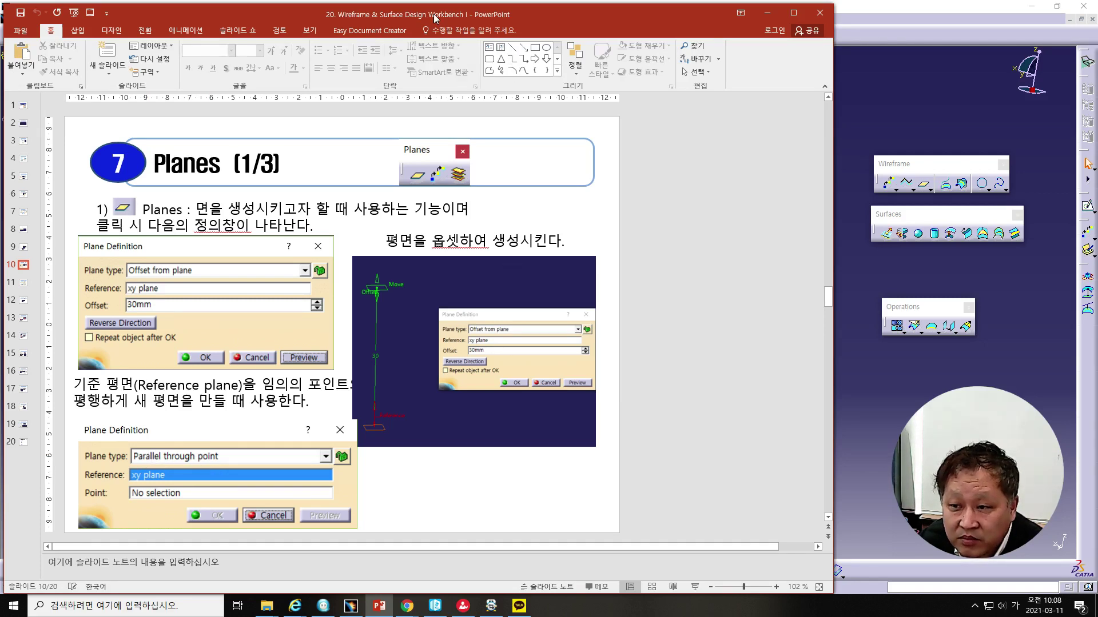
Step: Minimize the PowerPoint Planes slides to reveal the CATIA part
left_click(767, 12)
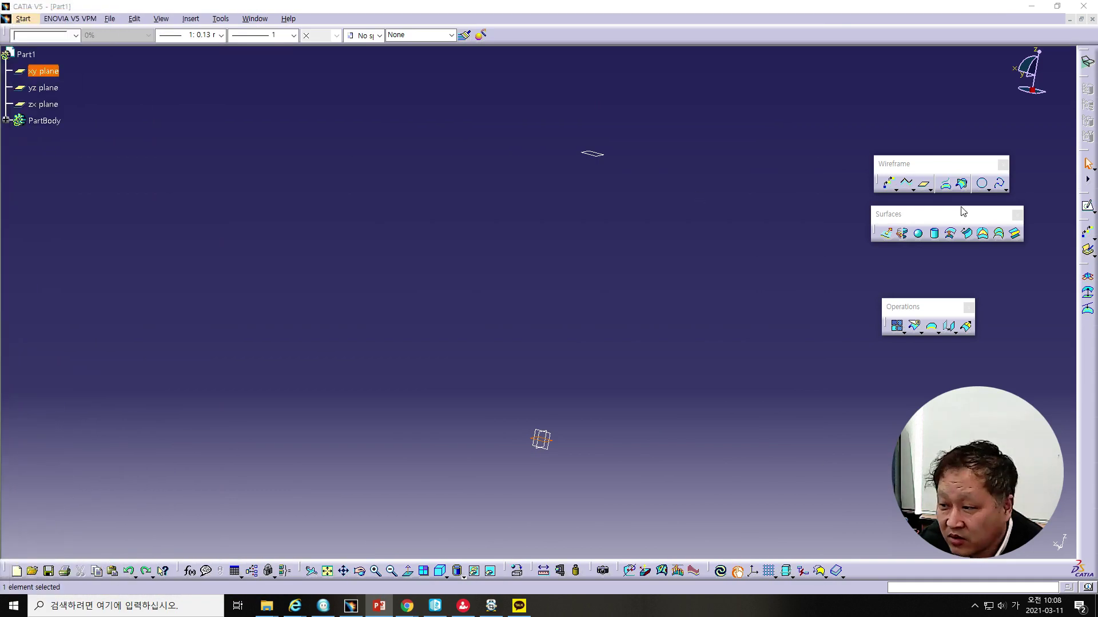
left_click(926, 185)
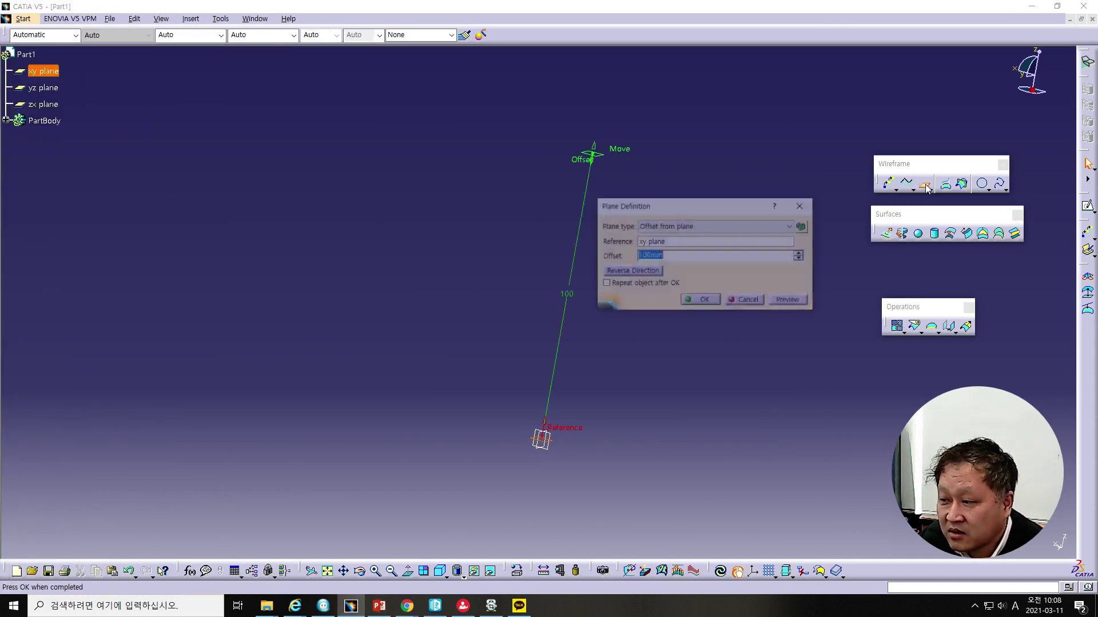
left_click(722, 226)
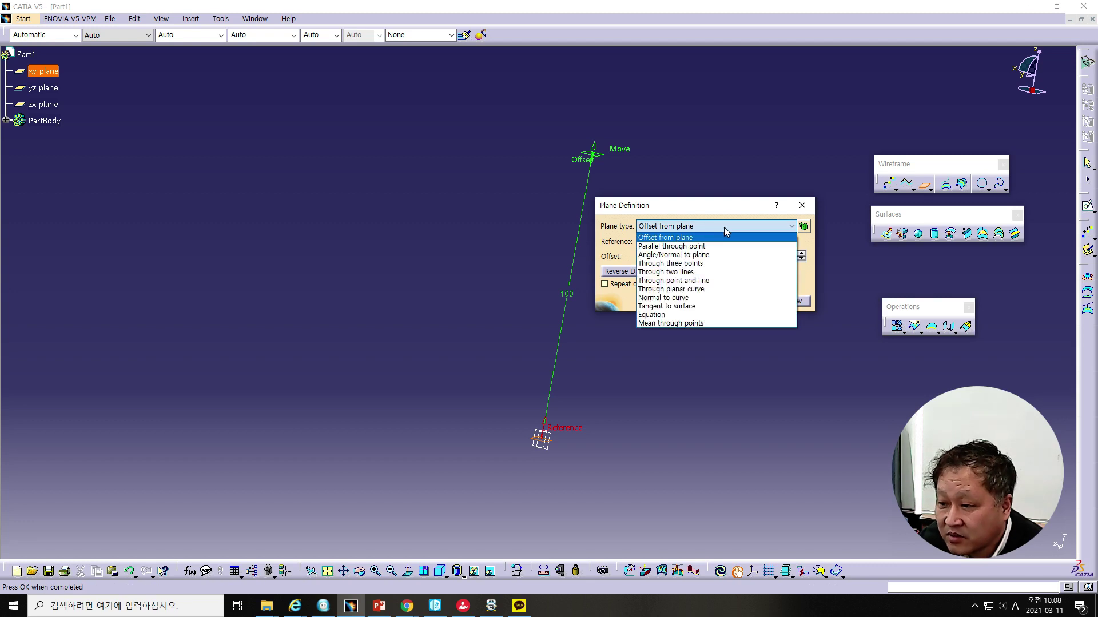
left_click(718, 246)
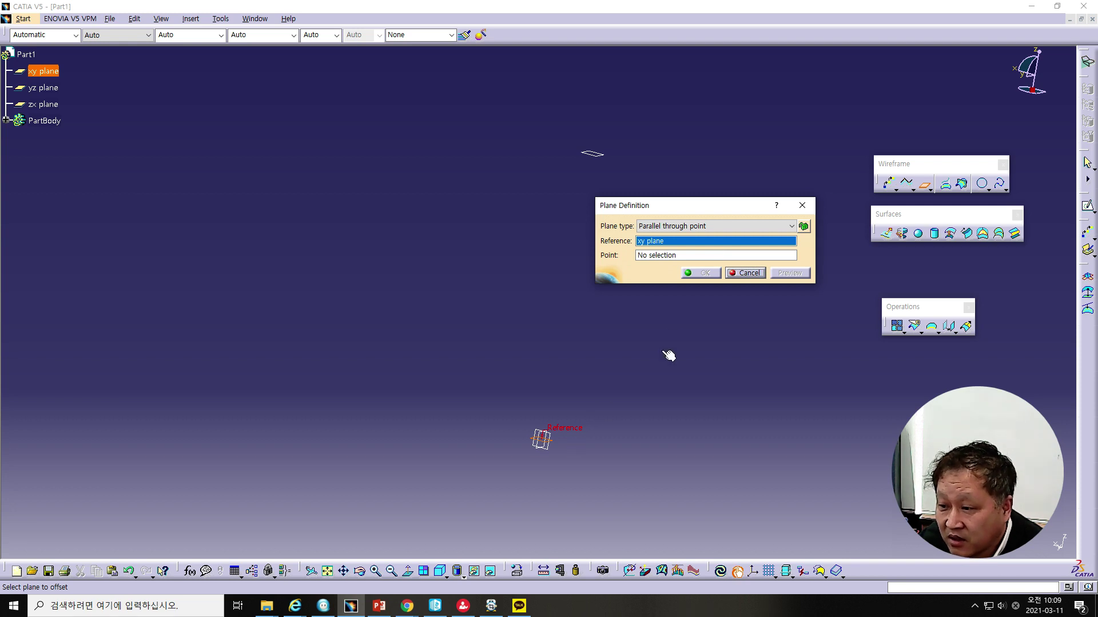
left_click(659, 255)
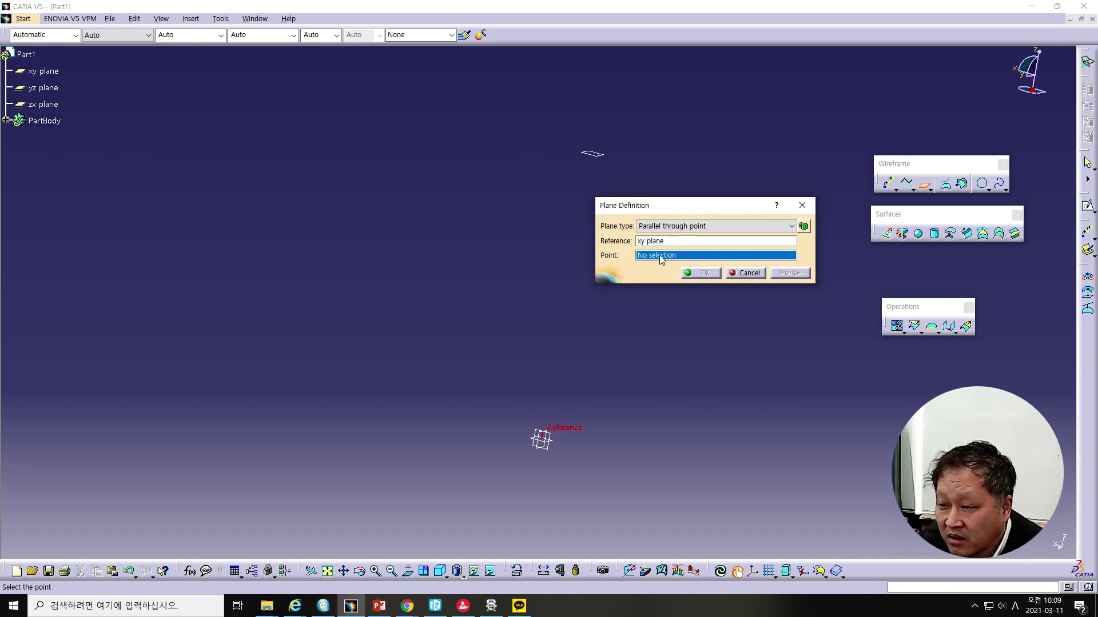
left_click(745, 275)
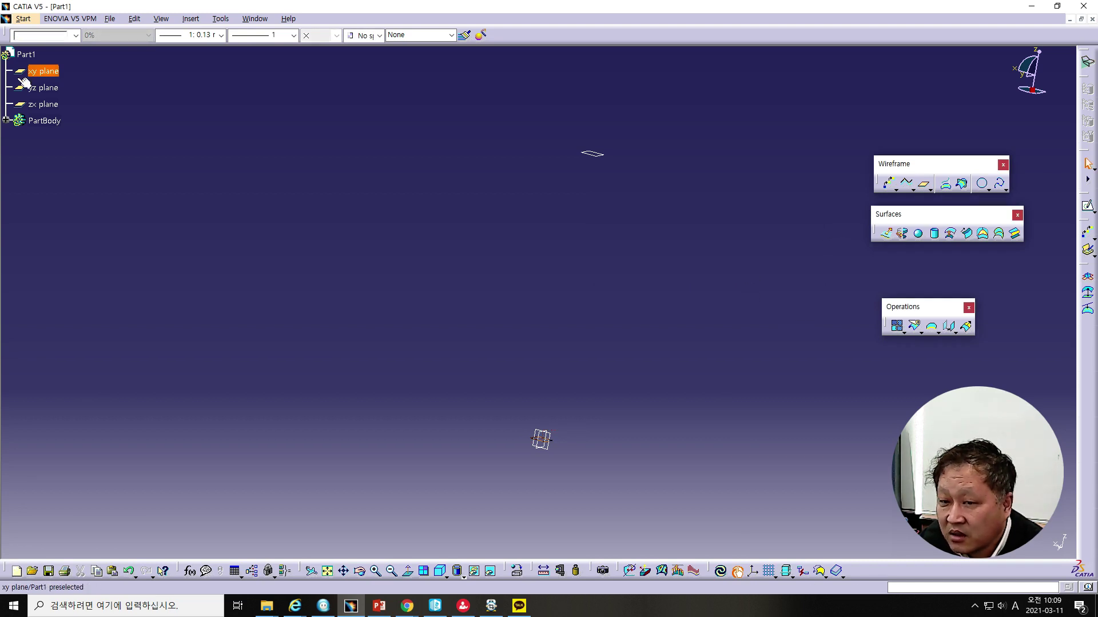
Step: Sketch a single point at about -61.93, 73.18 mm on the yz plane, then select that sketch
left_click(53, 90)
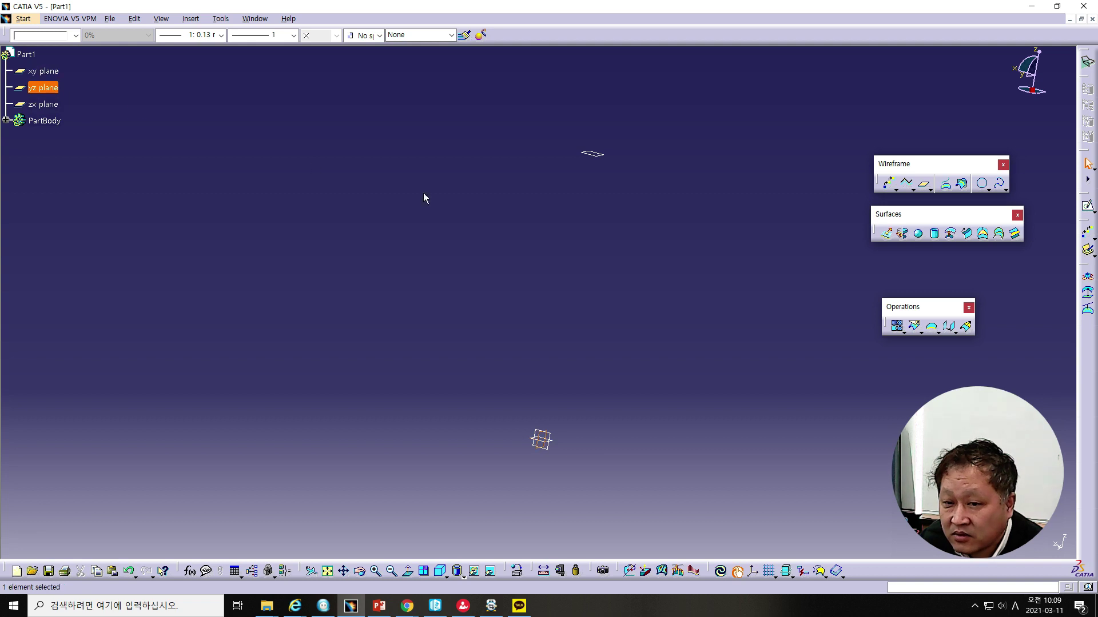
left_click(1088, 206)
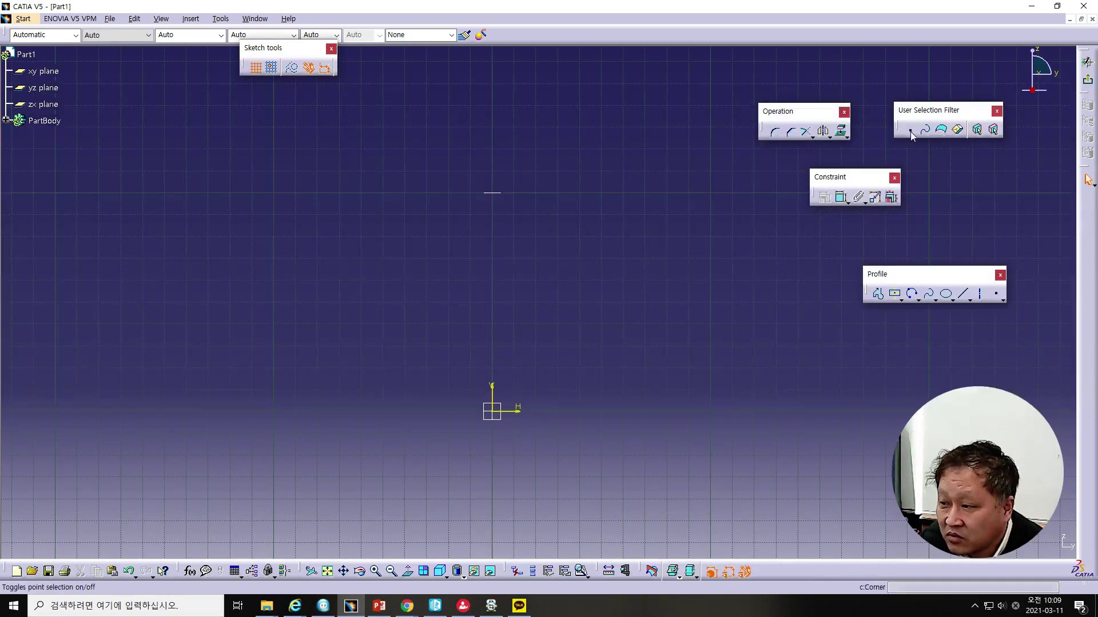
left_click(996, 293)
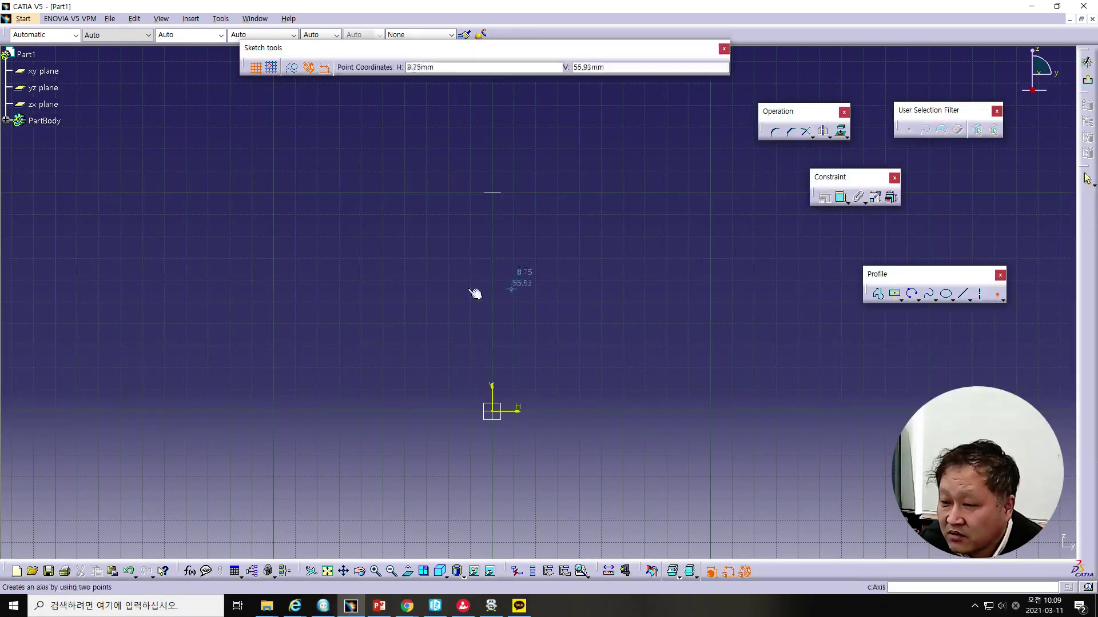
left_click(357, 251)
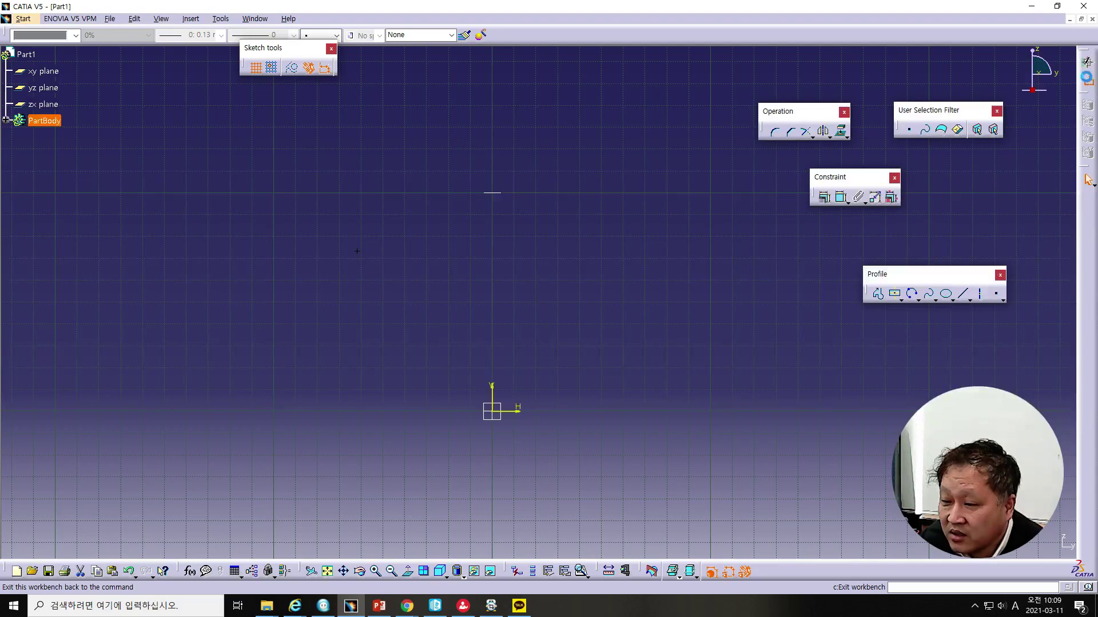
left_click(1086, 80)
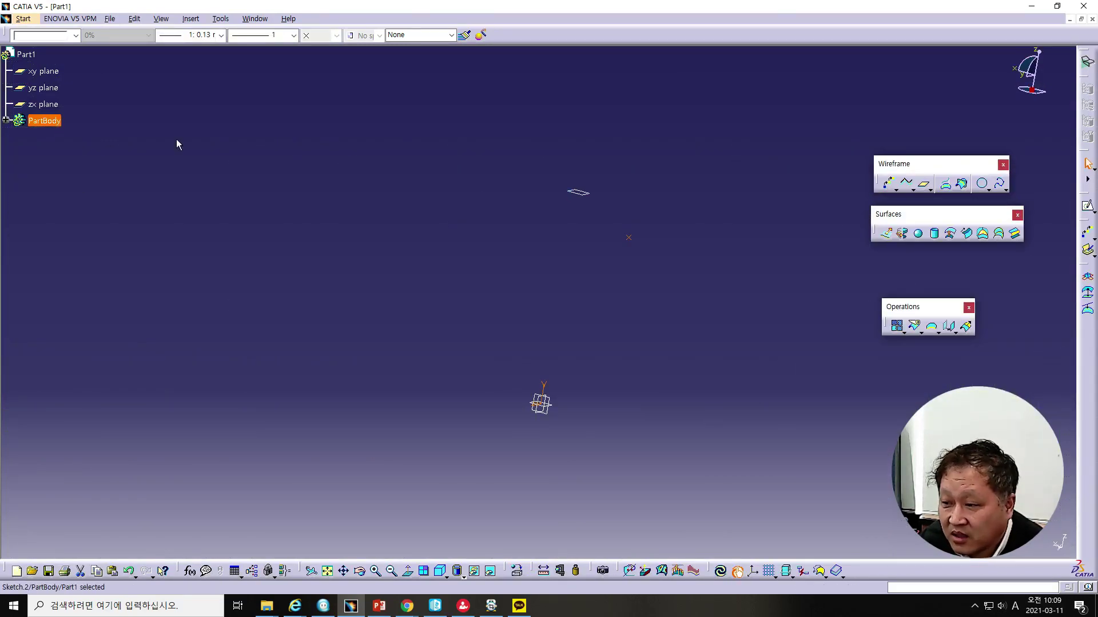
left_click(499, 231)
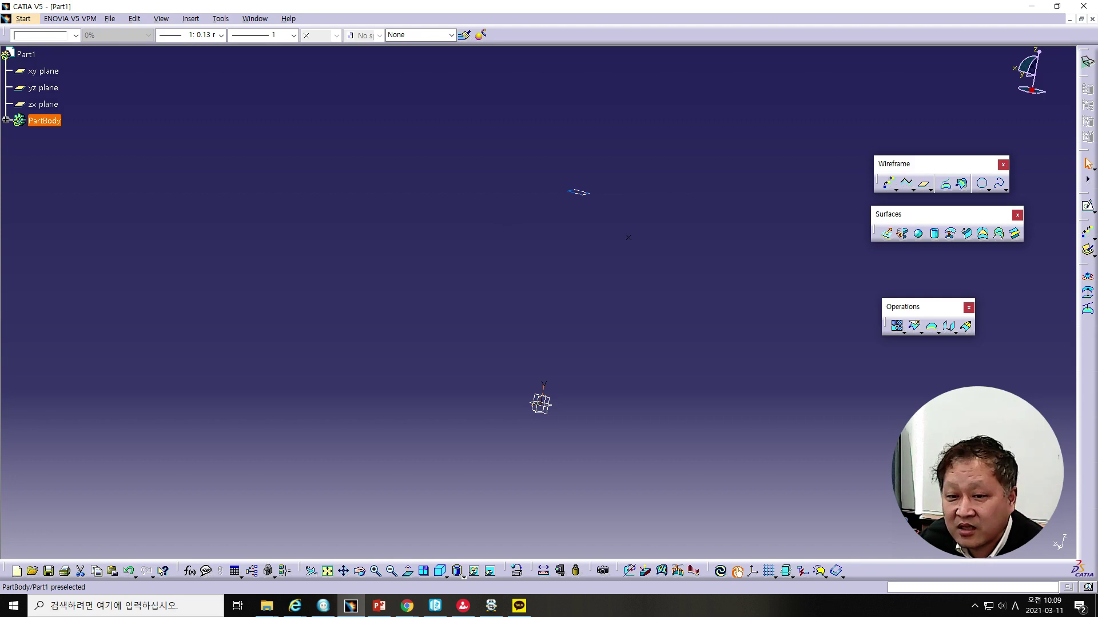
left_click(578, 192)
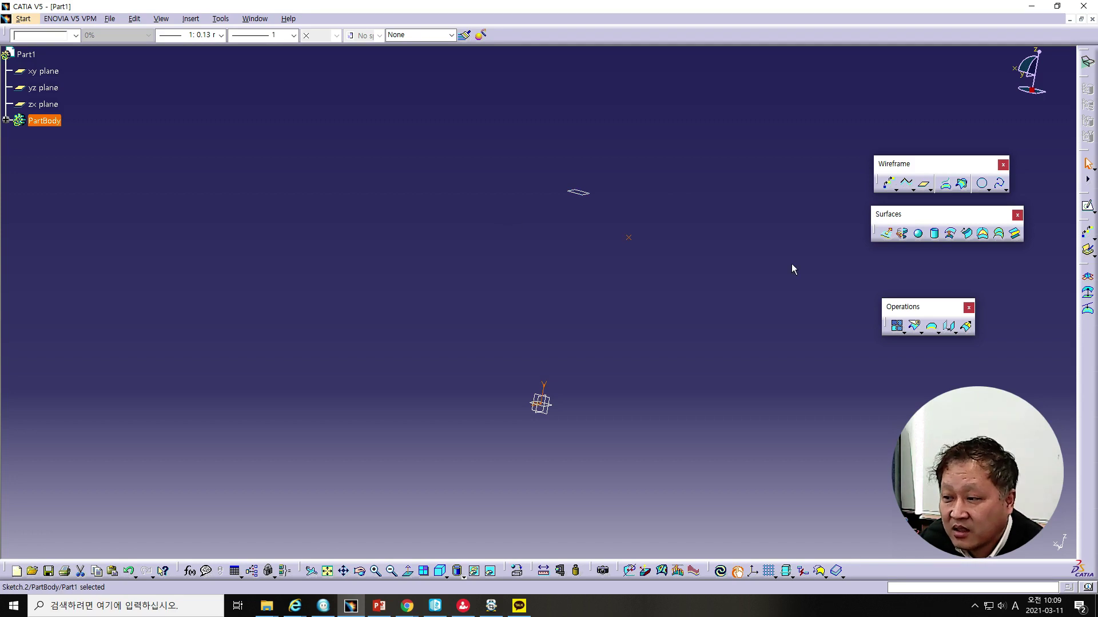
Step: Start a new plane using Sketch.2's point and display the Plane type list
left_click(927, 189)
left_click_drag(694, 200, 740, 274)
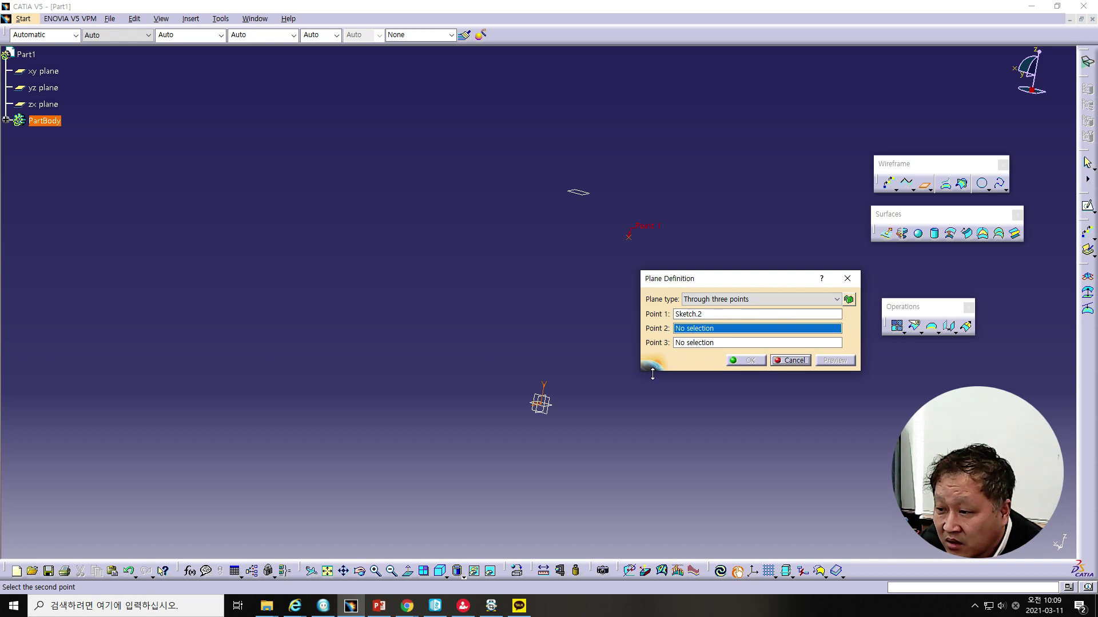
left_click(741, 299)
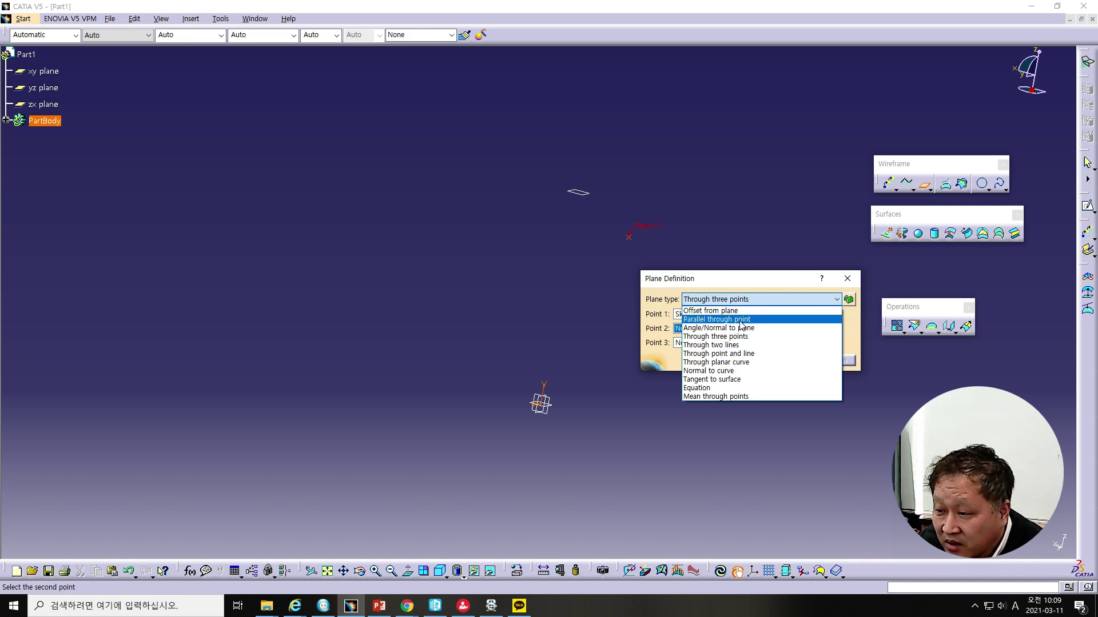
Step: Create a plane parallel to xy through Sketch.2's point, then bring PowerPoint back
left_click(741, 319)
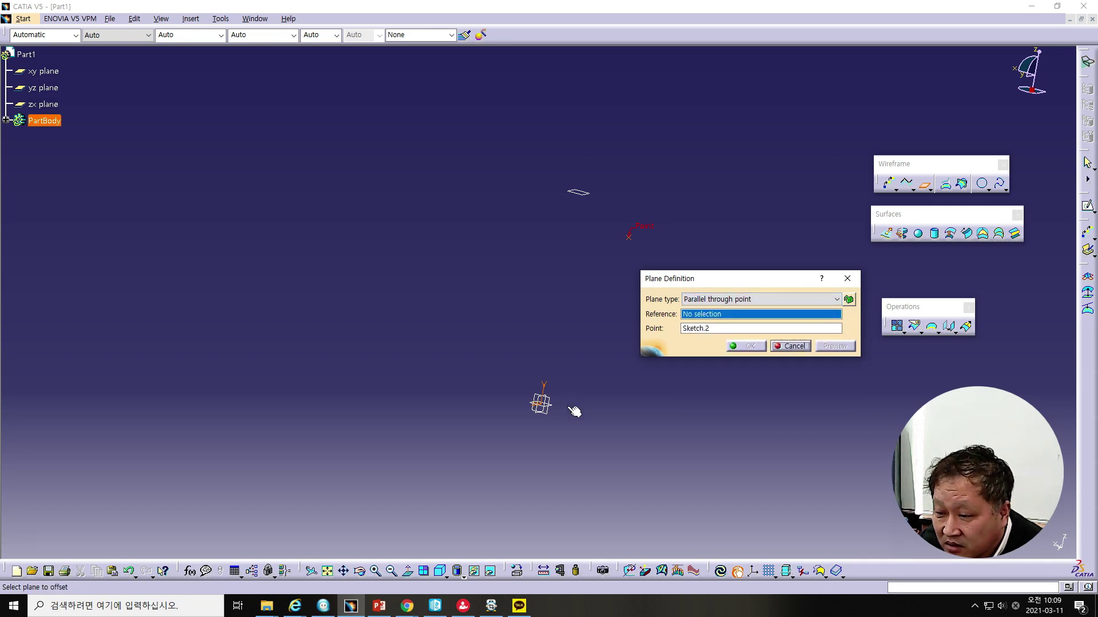
left_click(41, 69)
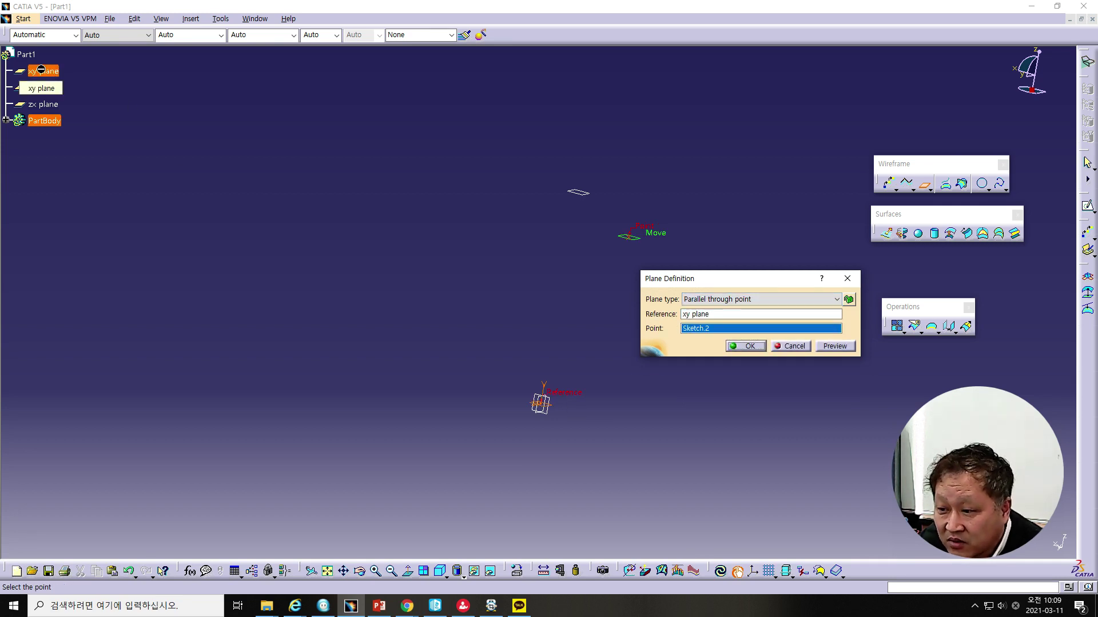
left_click(752, 346)
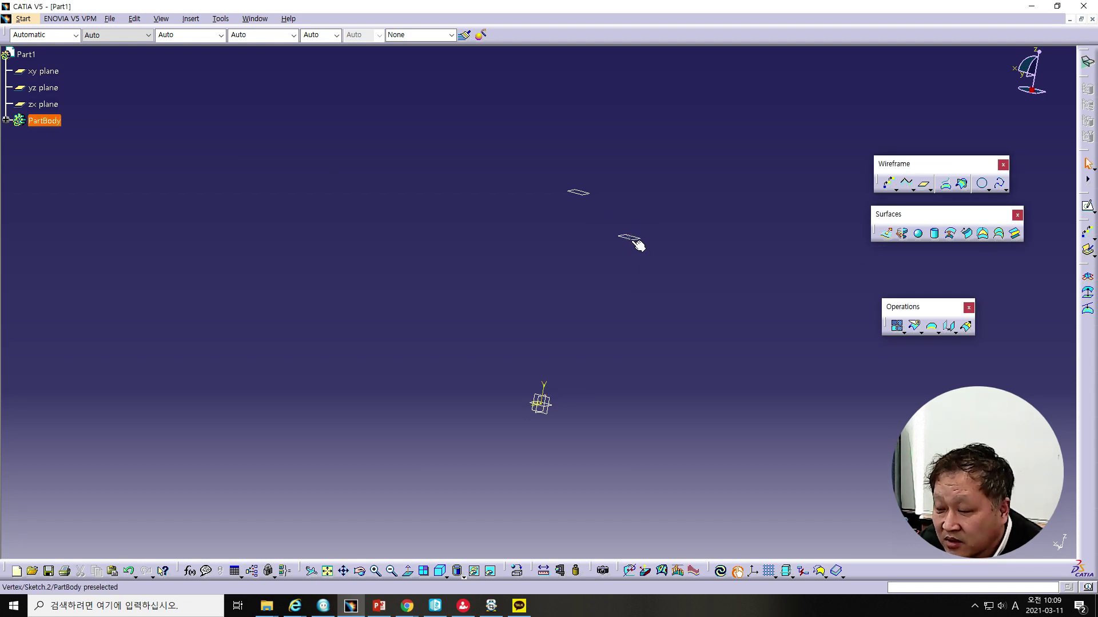
middle_click_drag(719, 255, 663, 208)
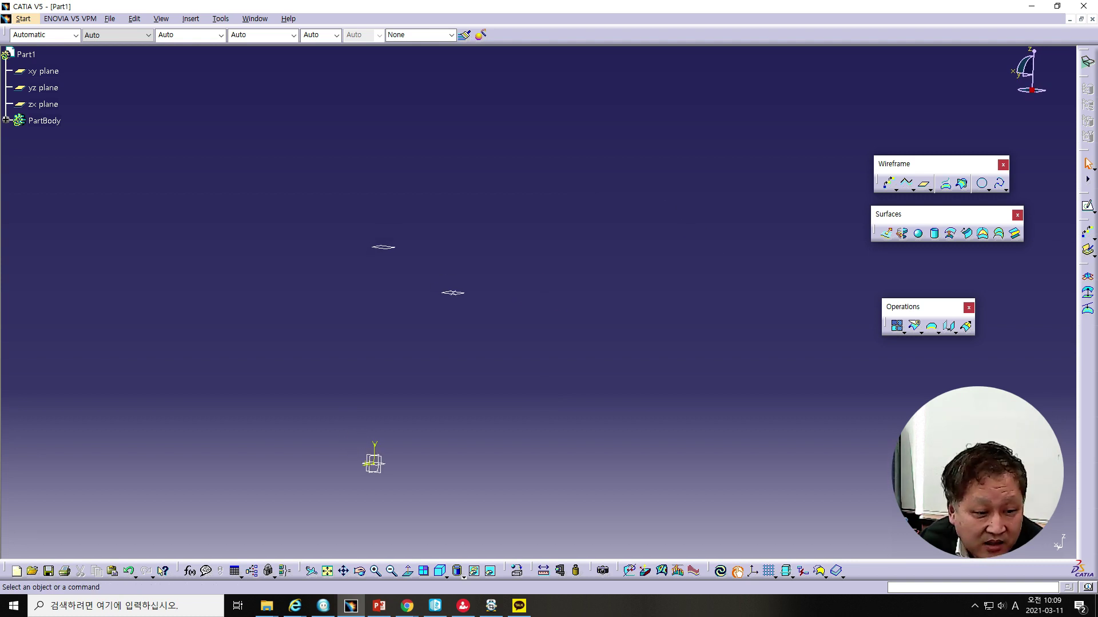
left_click(379, 606)
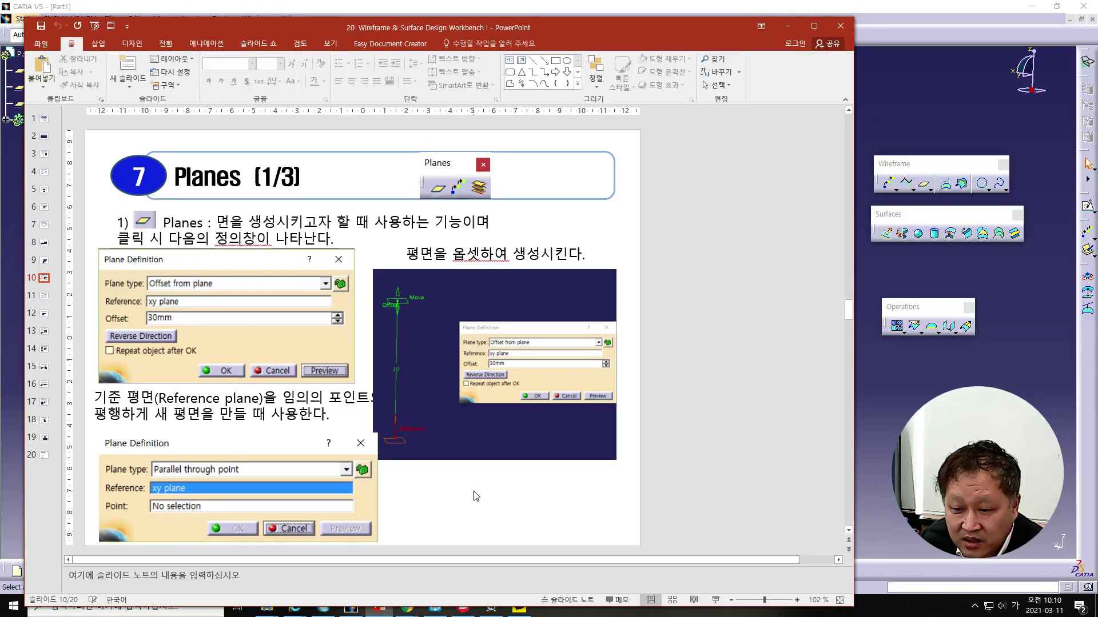
Step: Advance to slide 11 'Planes (2/3)', then switch back to CATIA
scroll(474, 492, "down", 1)
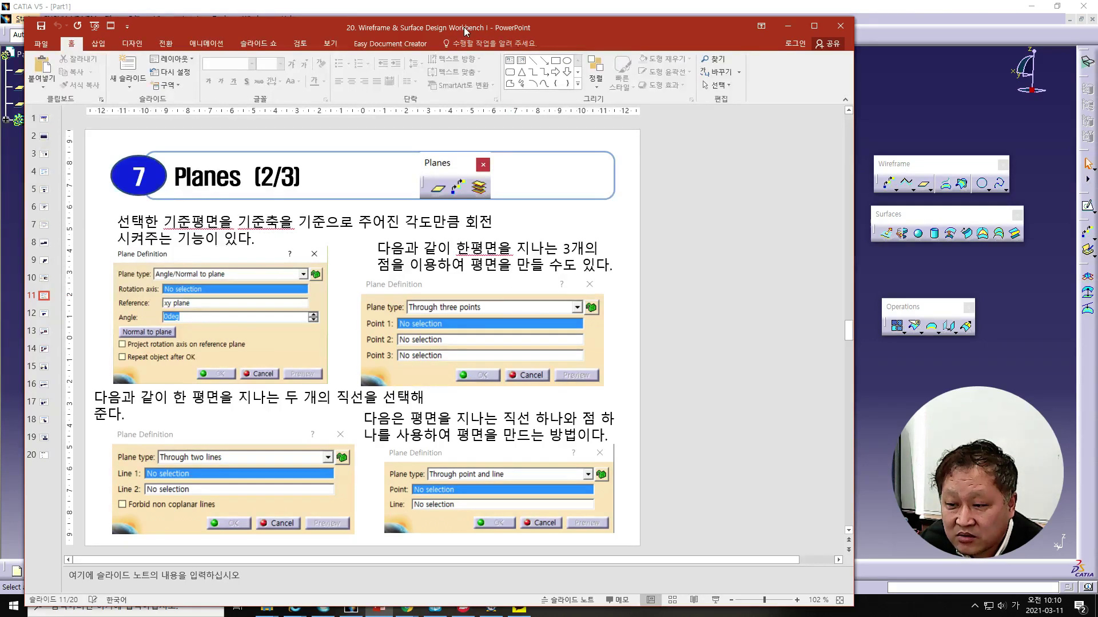
key("alt+Tab")
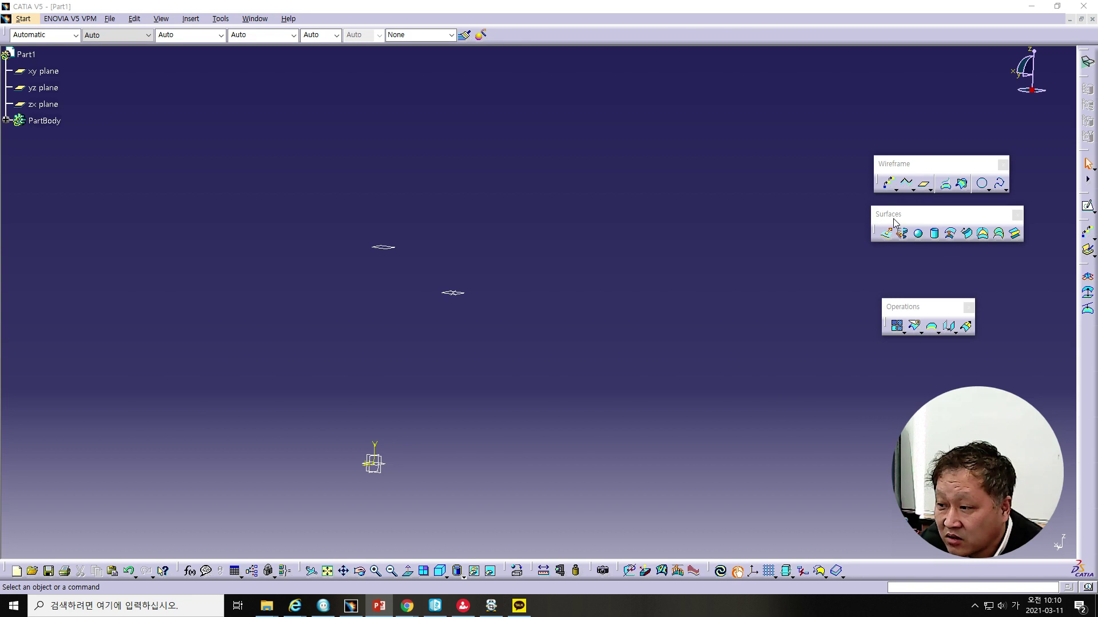
Step: Create one point at the origin and a second at X 0, Y 100 mm, Z 0
left_click(896, 189)
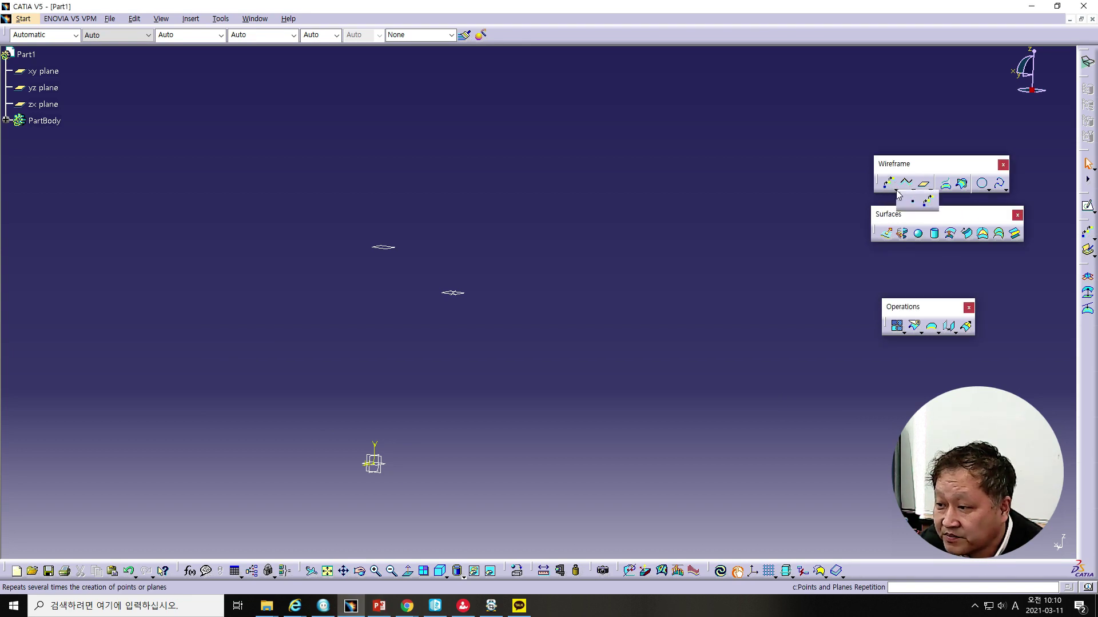
left_click(909, 204)
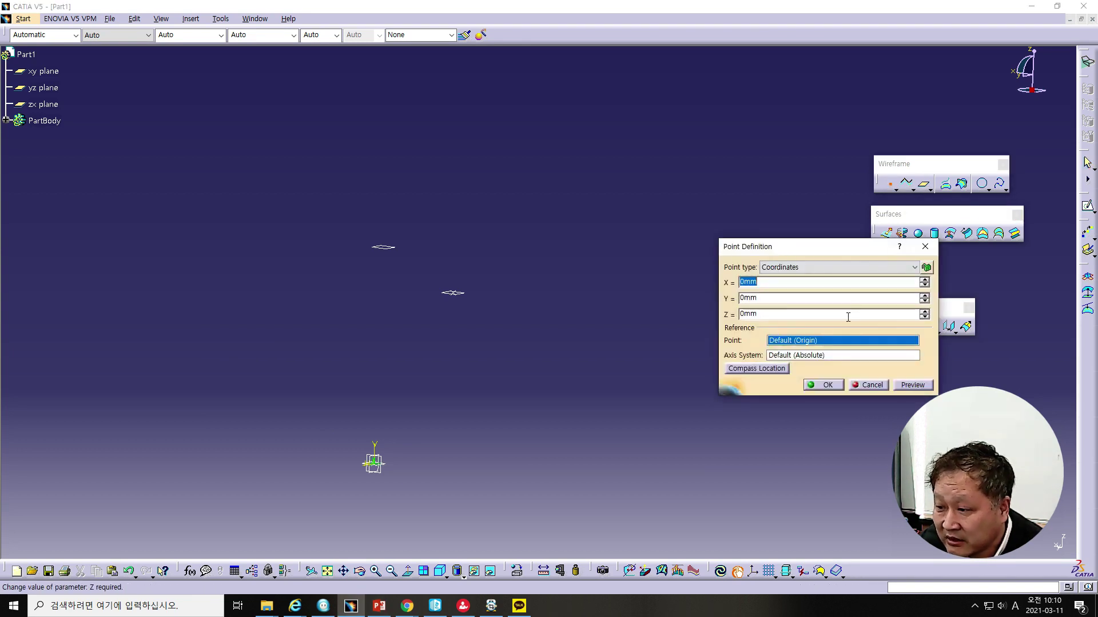
left_click(820, 387)
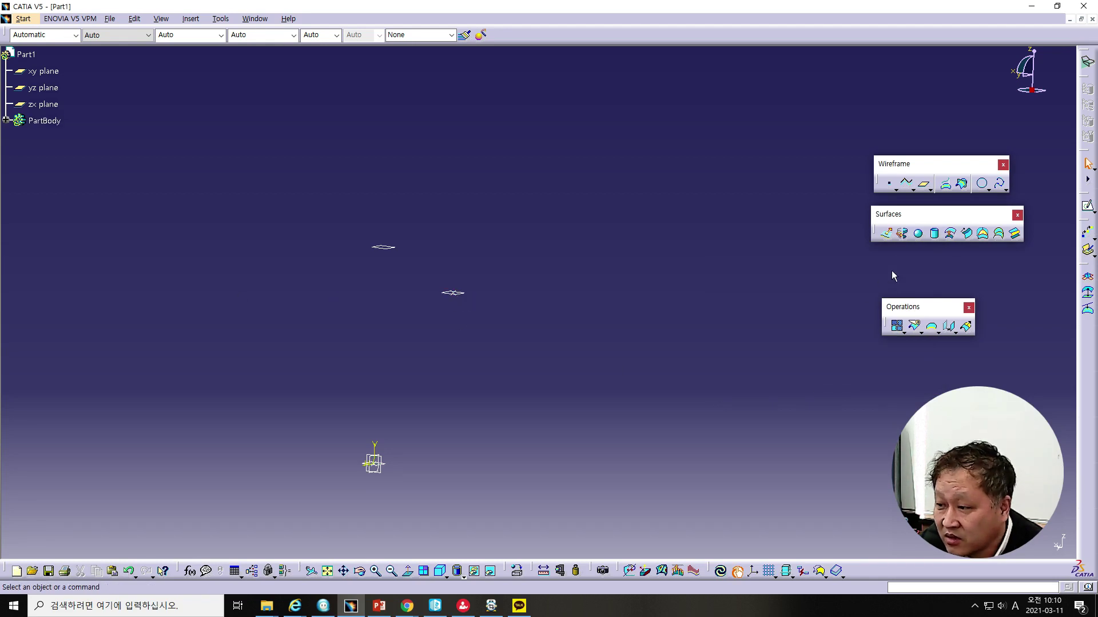
left_click(890, 185)
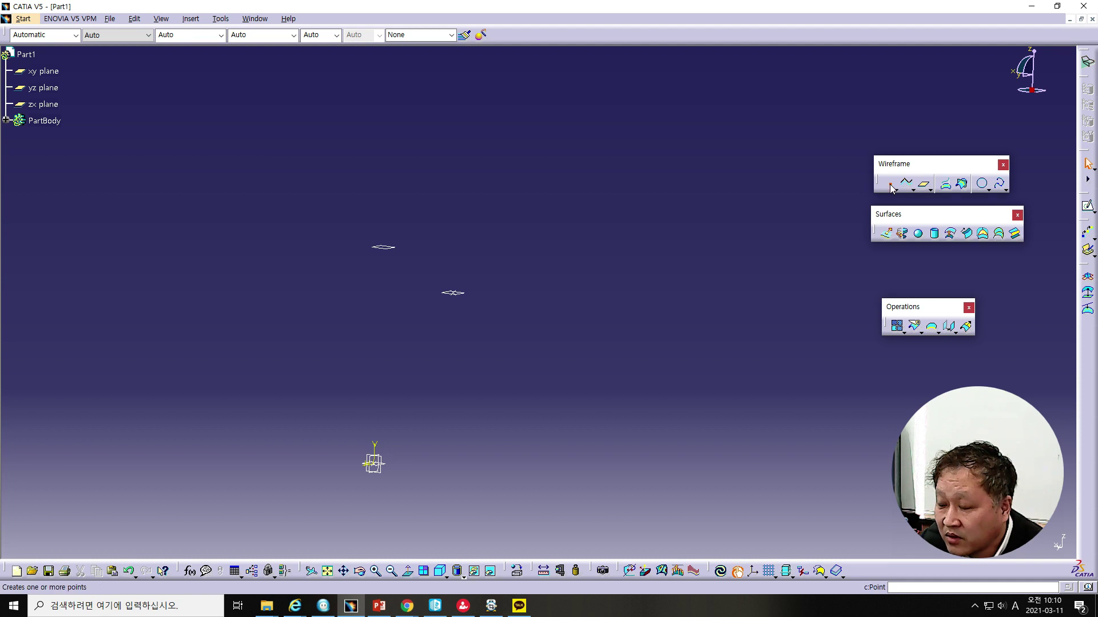
key("Tab")
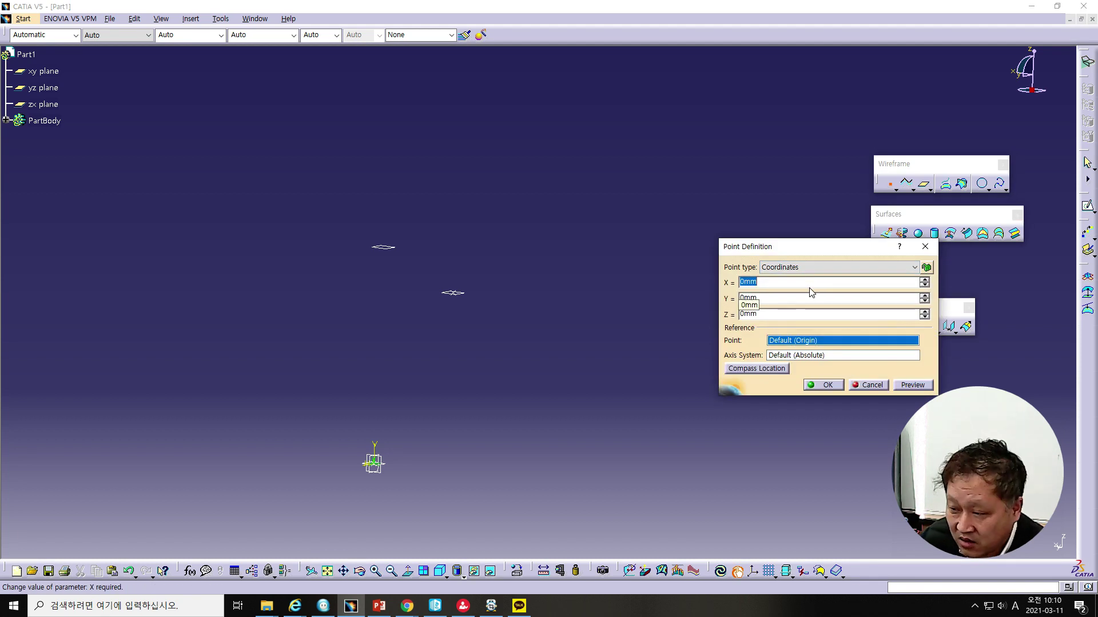
type("100")
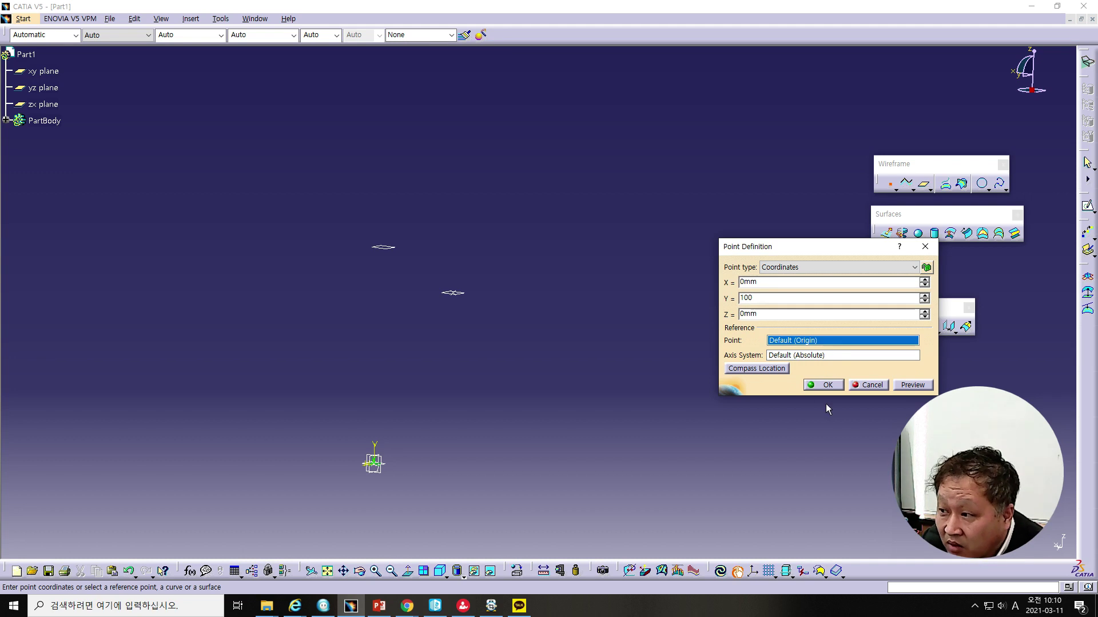
left_click(826, 385)
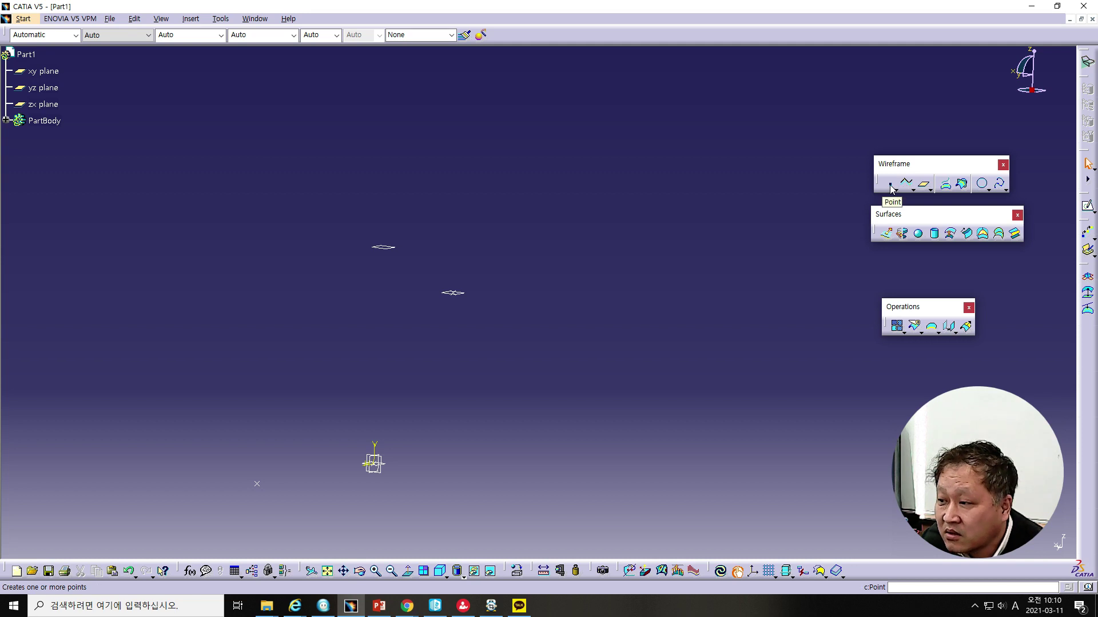
Step: Create a Through three points plane using Point.2, Point.1 and Sketch.2's point
left_click(924, 184)
left_click(752, 303)
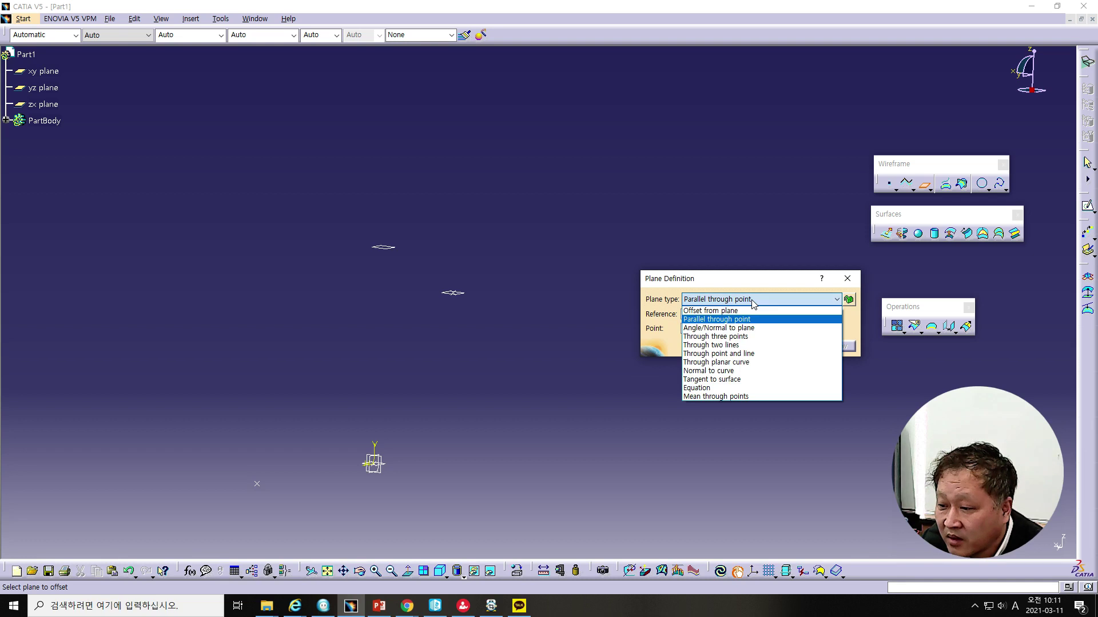
left_click(741, 337)
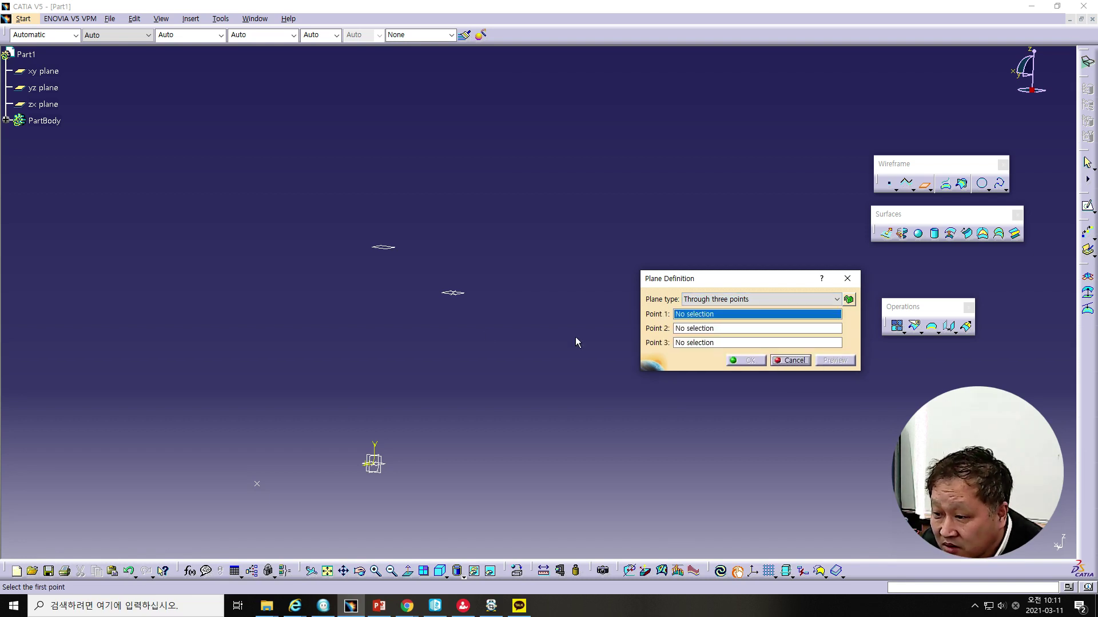
left_click(257, 484)
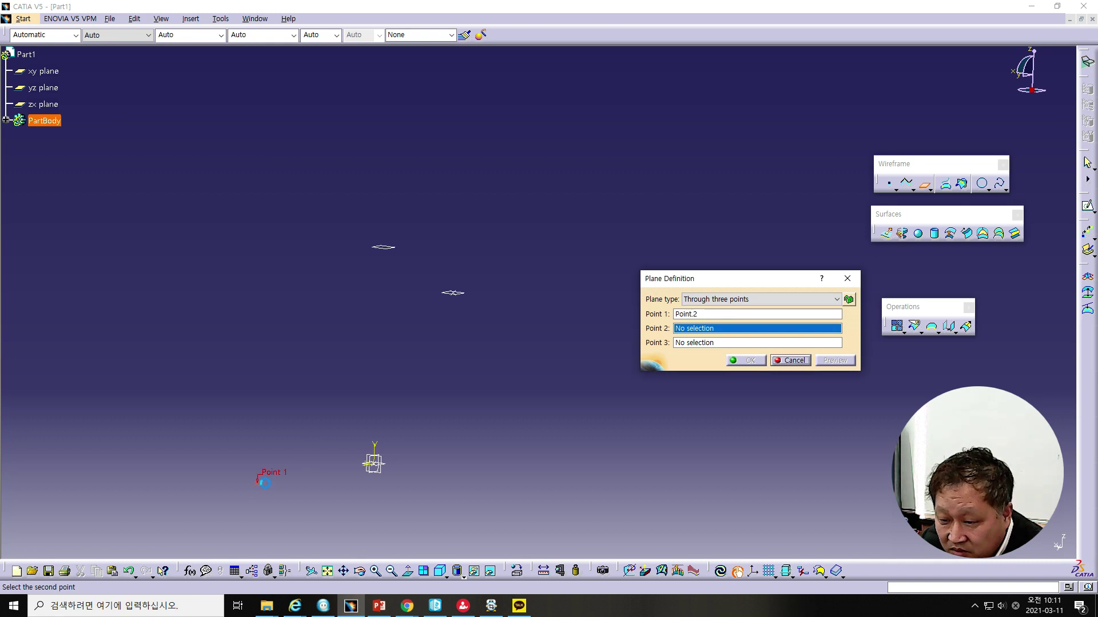
left_click(375, 467)
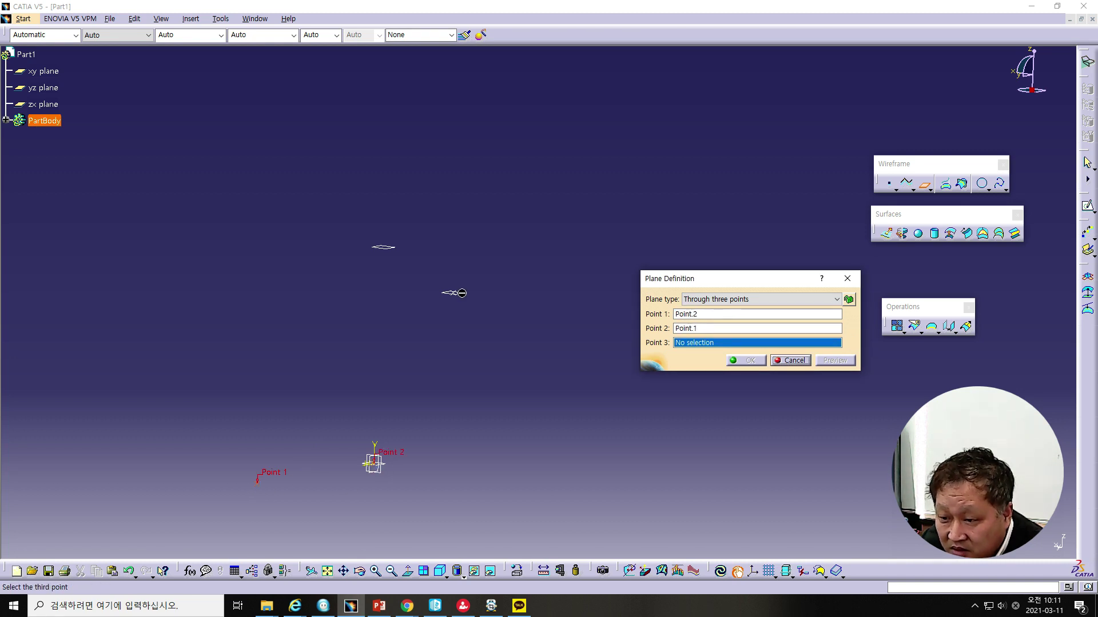
left_click(455, 293)
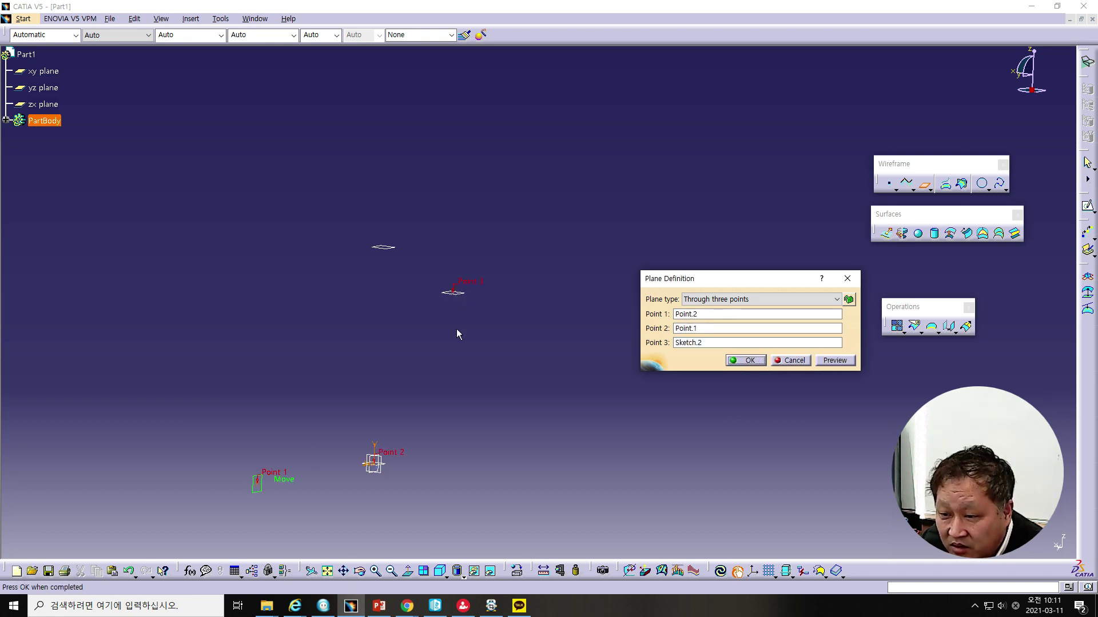
mouse_move(456, 414)
middle_mouse_down()
mouse_move(397, 447)
mouse_move(546, 436)
mouse_move(563, 421)
mouse_move(552, 433)
mouse_move(544, 331)
mouse_move(385, 436)
mouse_move(414, 428)
mouse_move(424, 441)
mouse_move(383, 403)
mouse_move(269, 397)
middle_mouse_up()
left_click(740, 360)
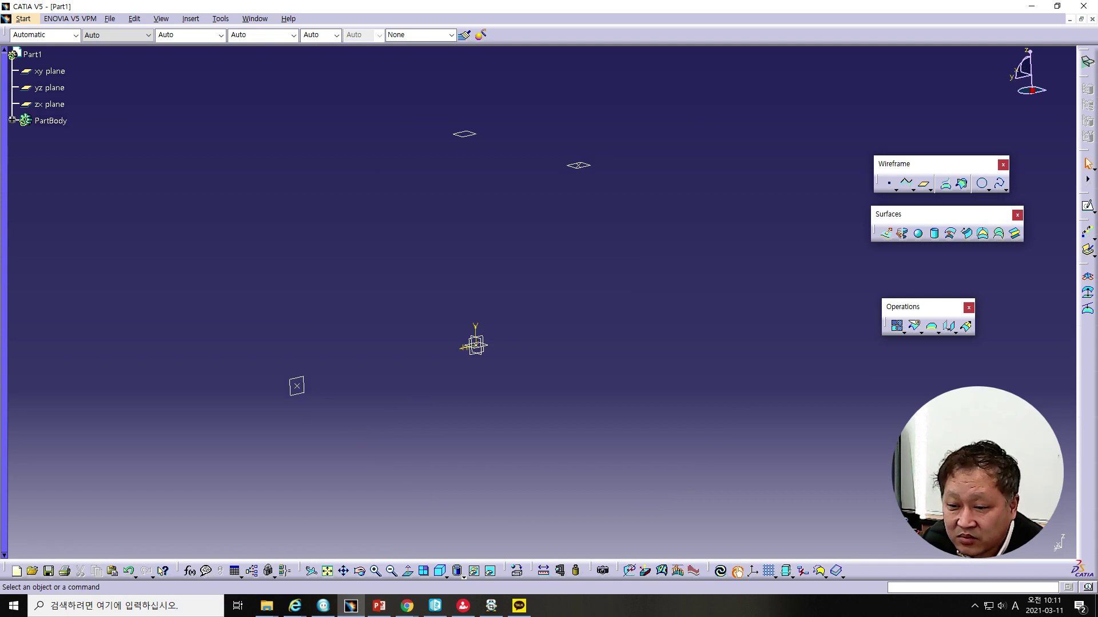
key("alt+Tab")
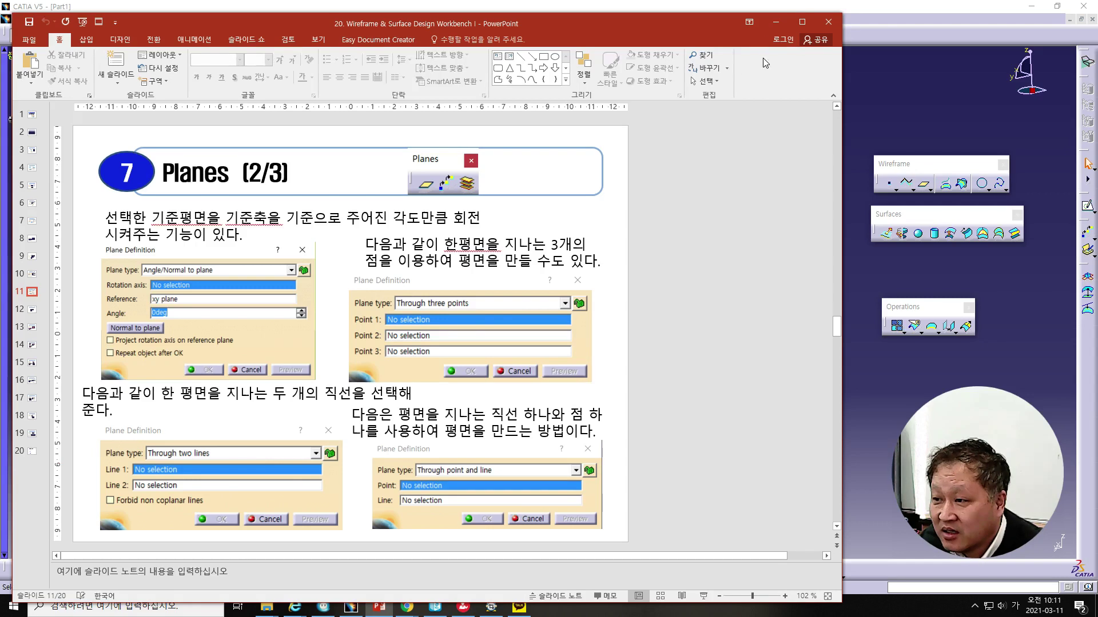
left_click(777, 22)
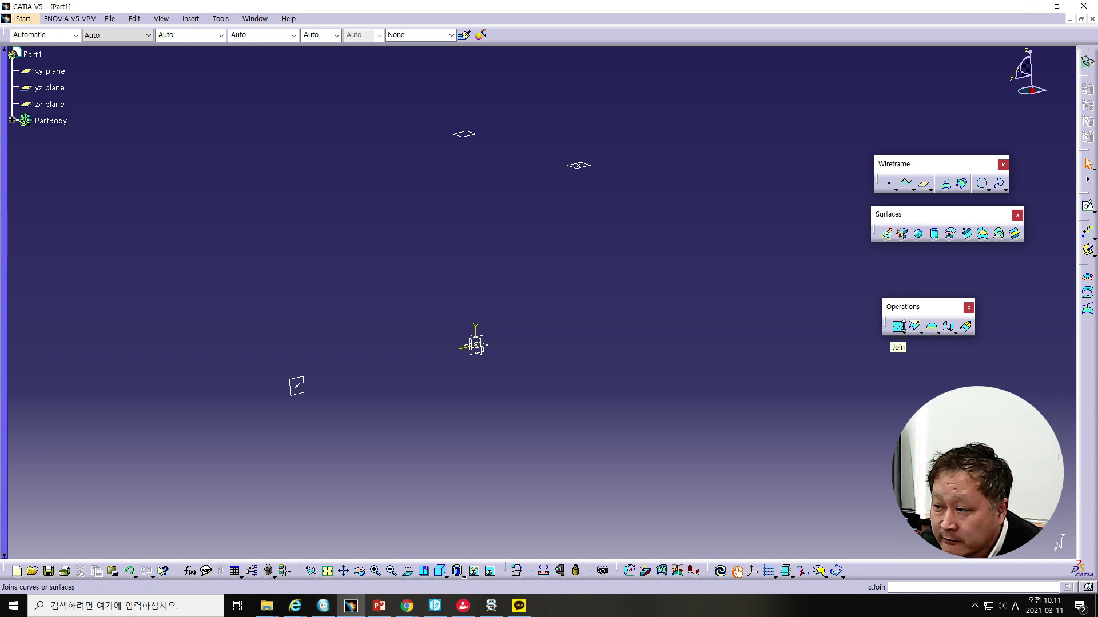
Step: Draw a point-to-point line joining Point.1 and Point.2
left_click(912, 189)
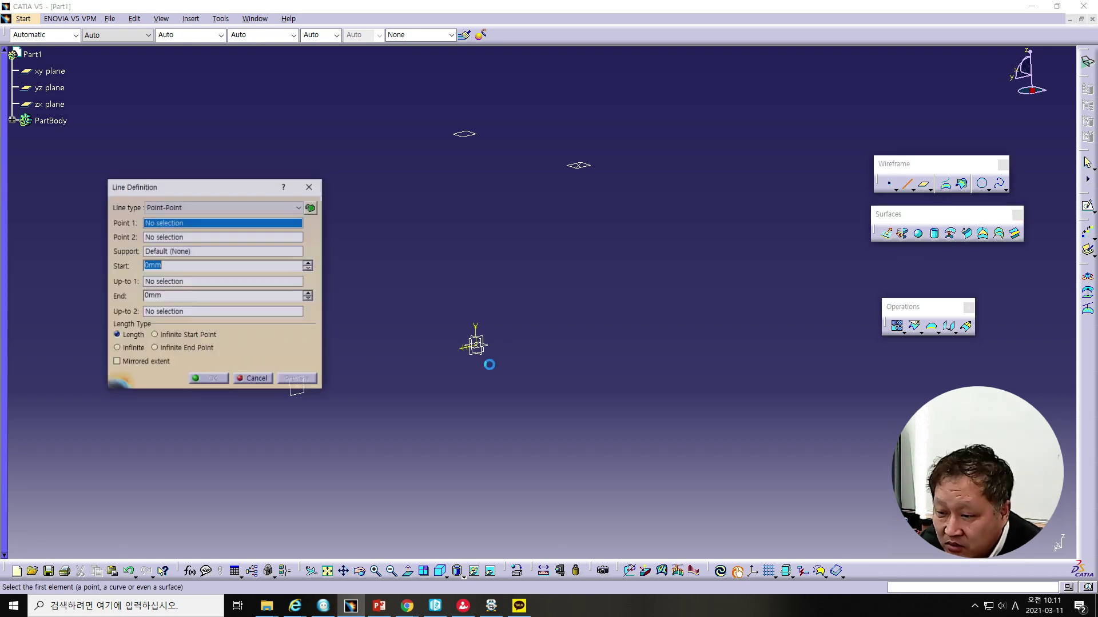
left_click_drag(222, 187, 197, 138)
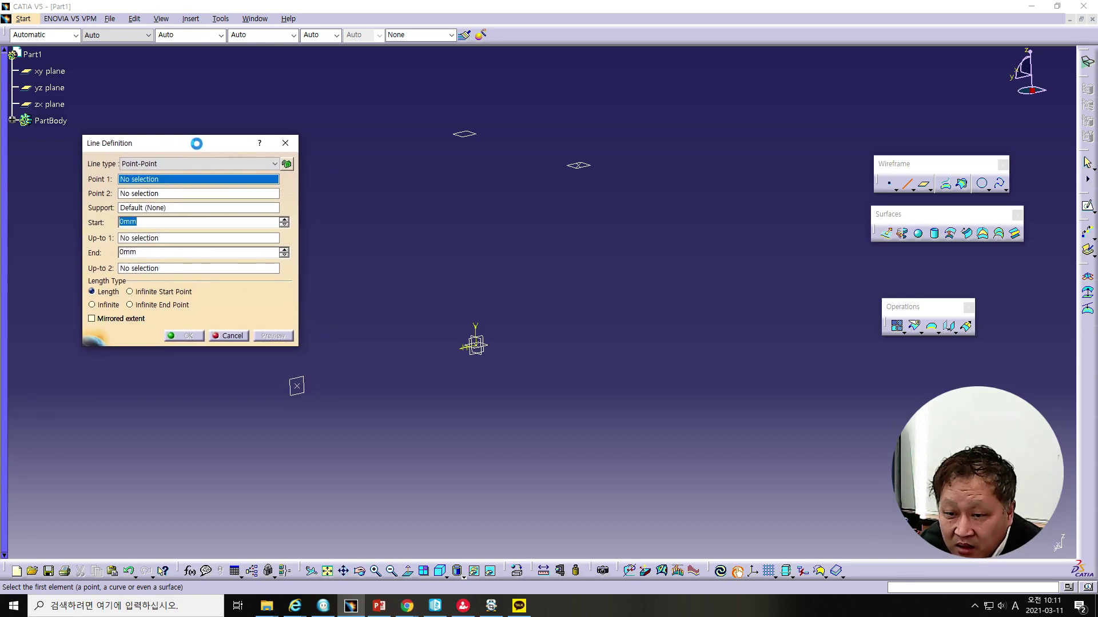
left_click(482, 348)
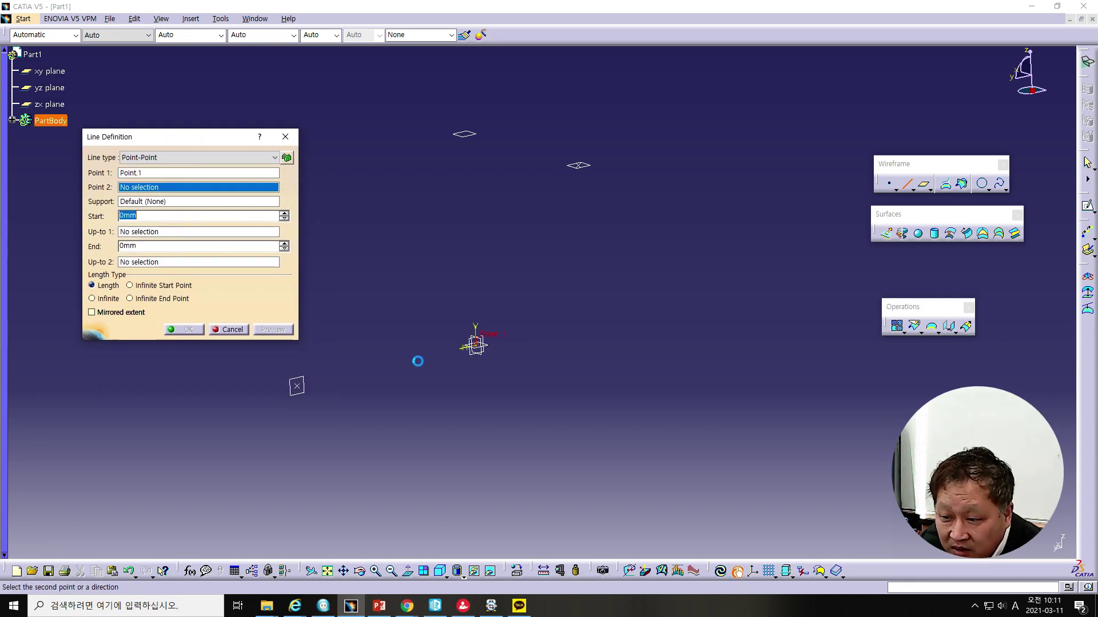
left_click(296, 388)
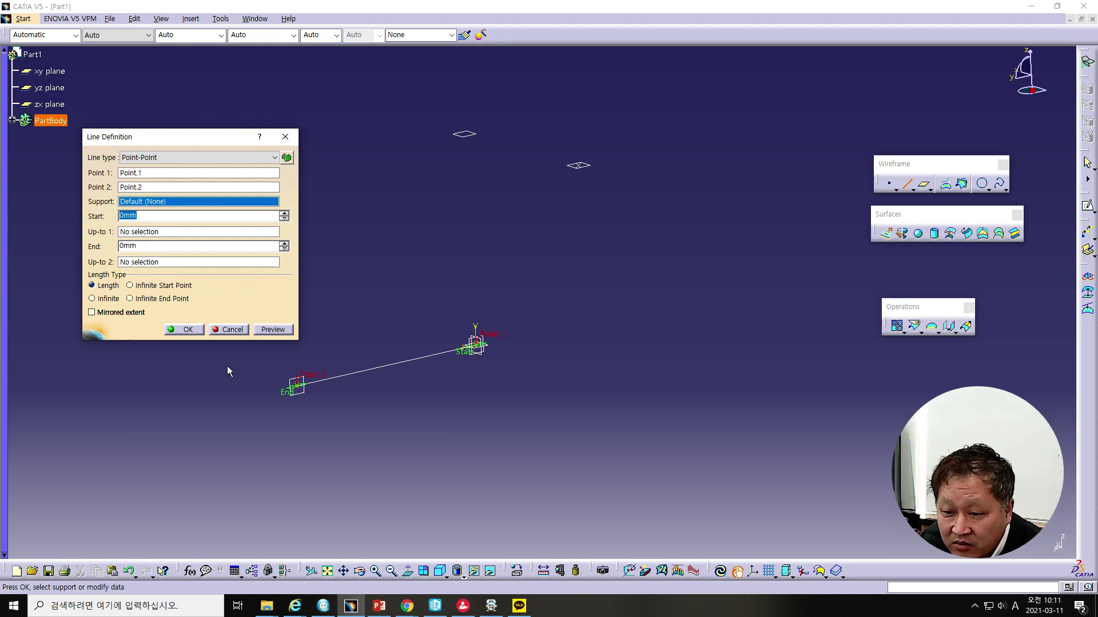
left_click(187, 330)
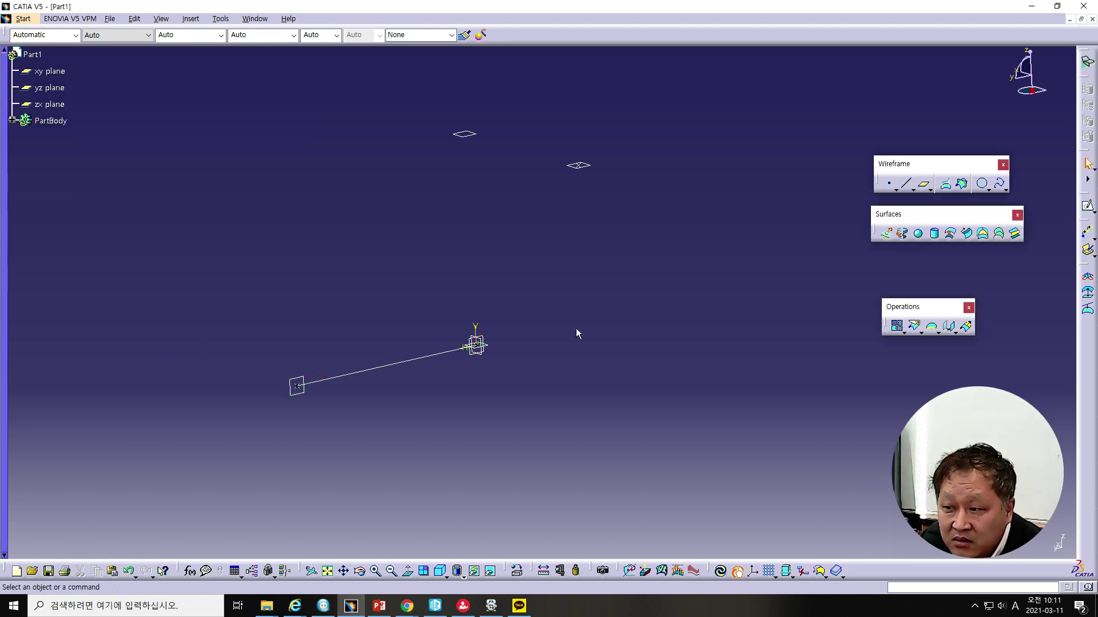
Step: Draw a 151 mm point-direction line from the upper point along the X direction
left_click(902, 184)
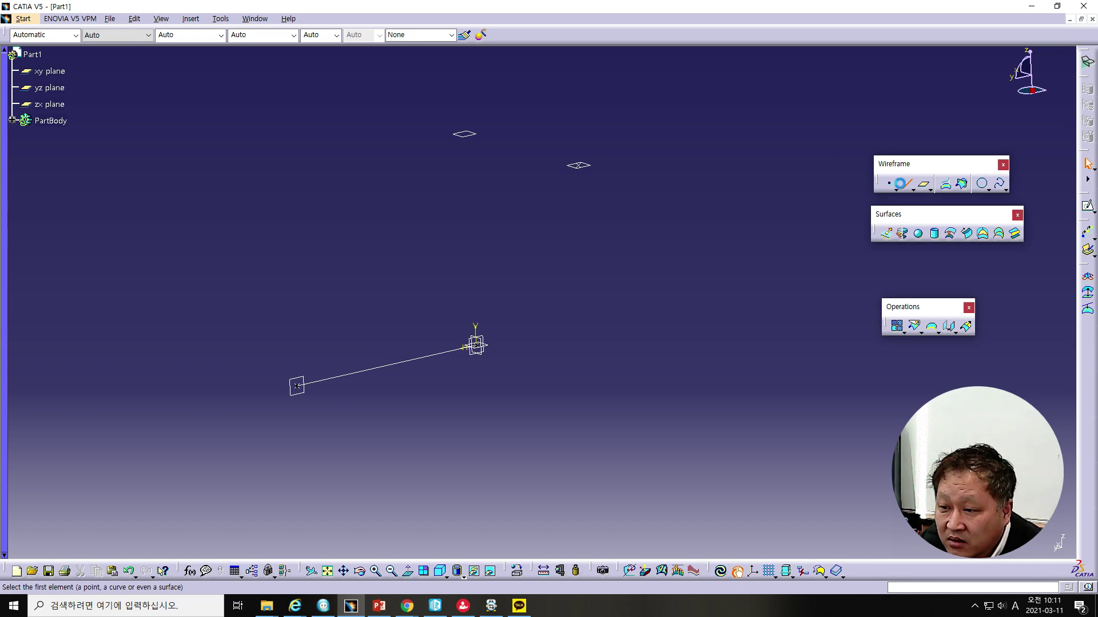
left_click(579, 165)
left_click(185, 158)
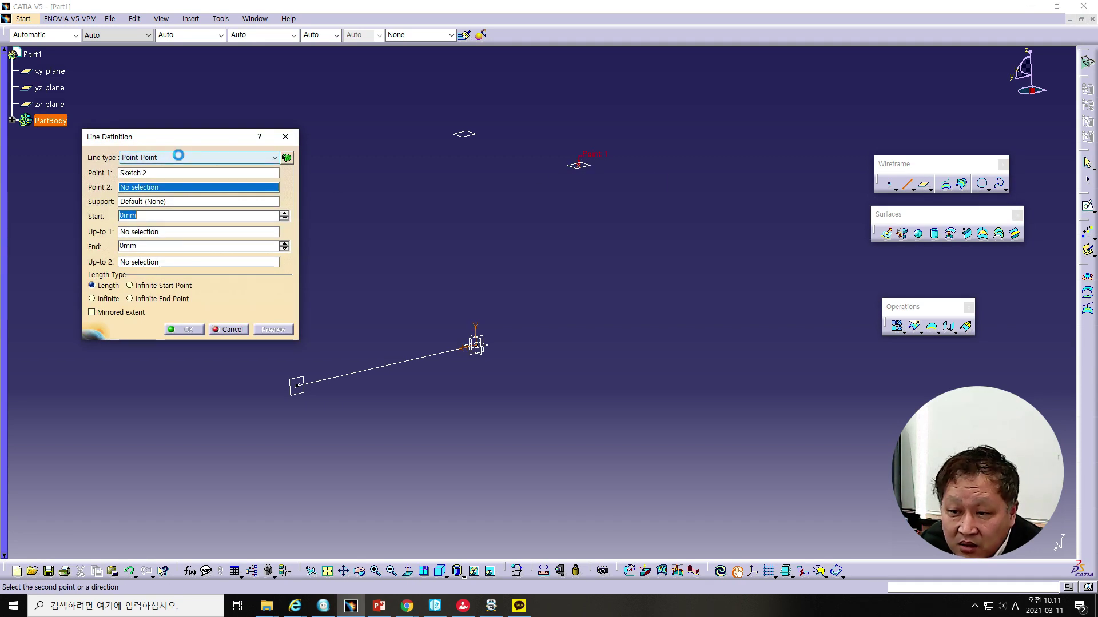
left_click(159, 178)
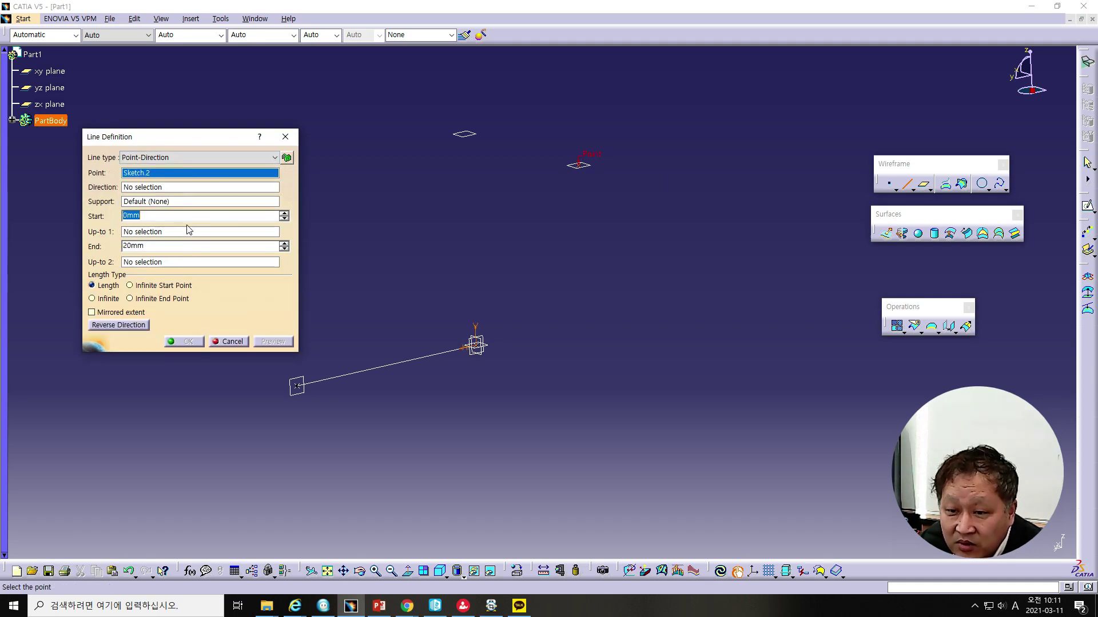
left_click(176, 187)
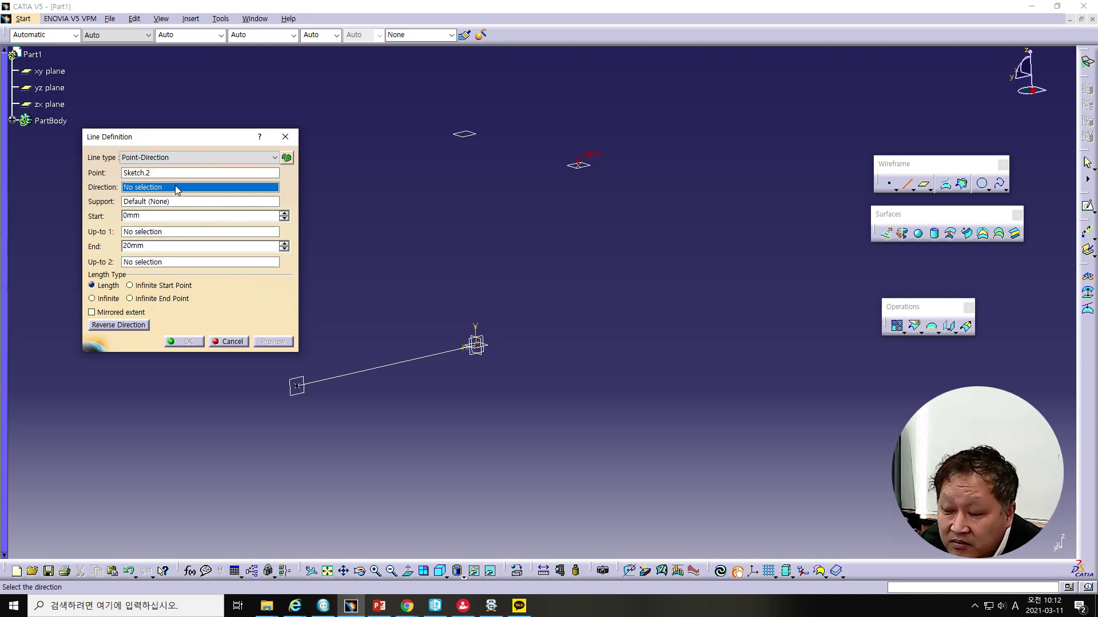
right_click(176, 191)
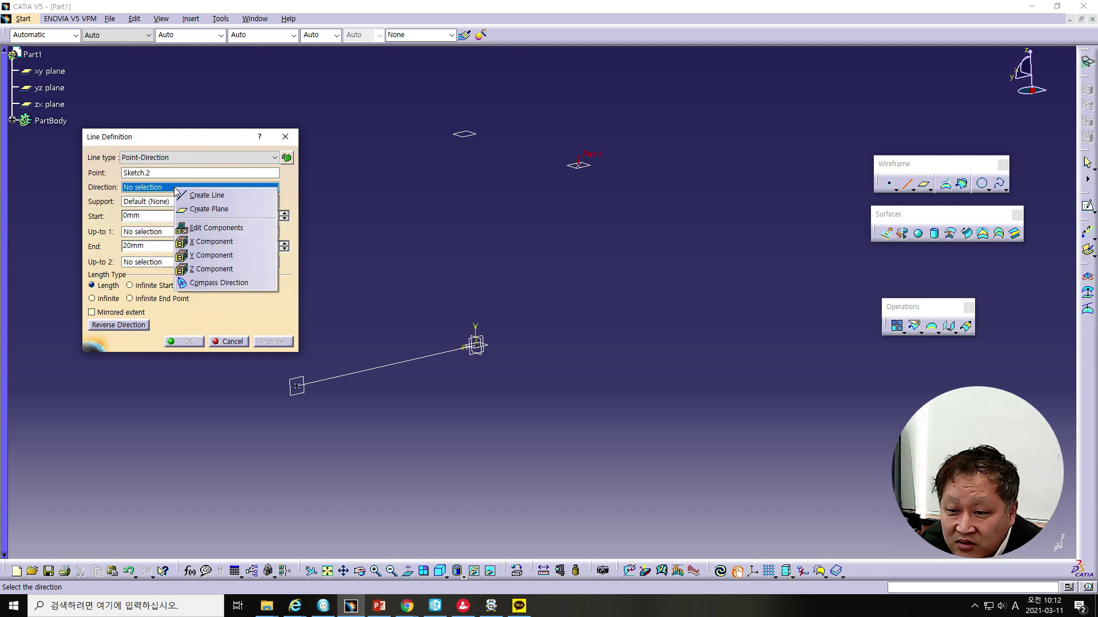
left_click(194, 244)
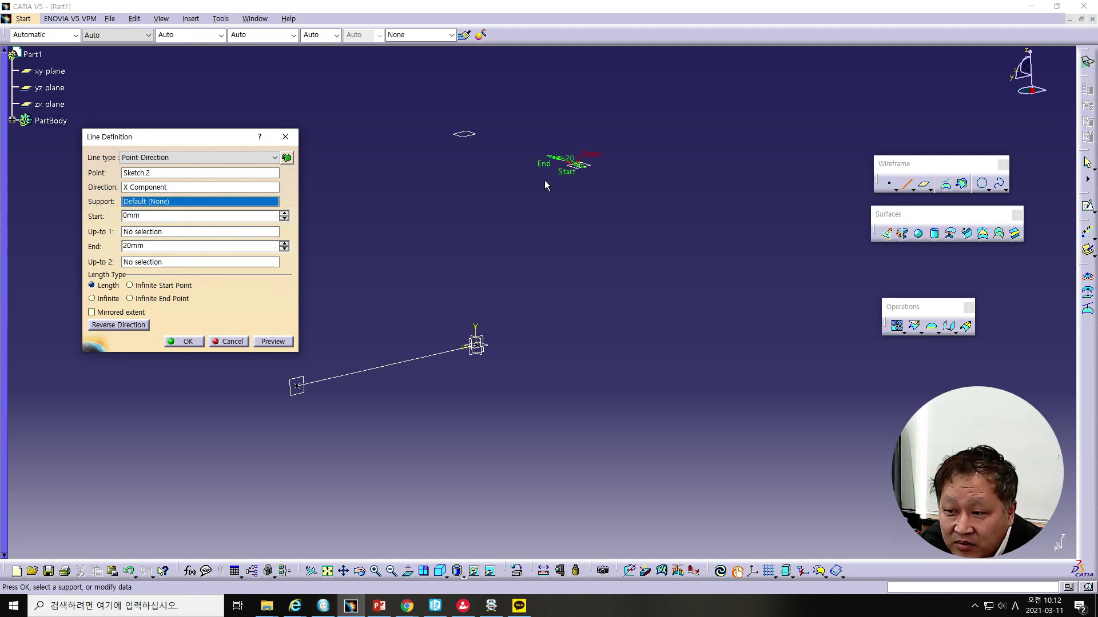
left_click_drag(549, 166, 355, 118)
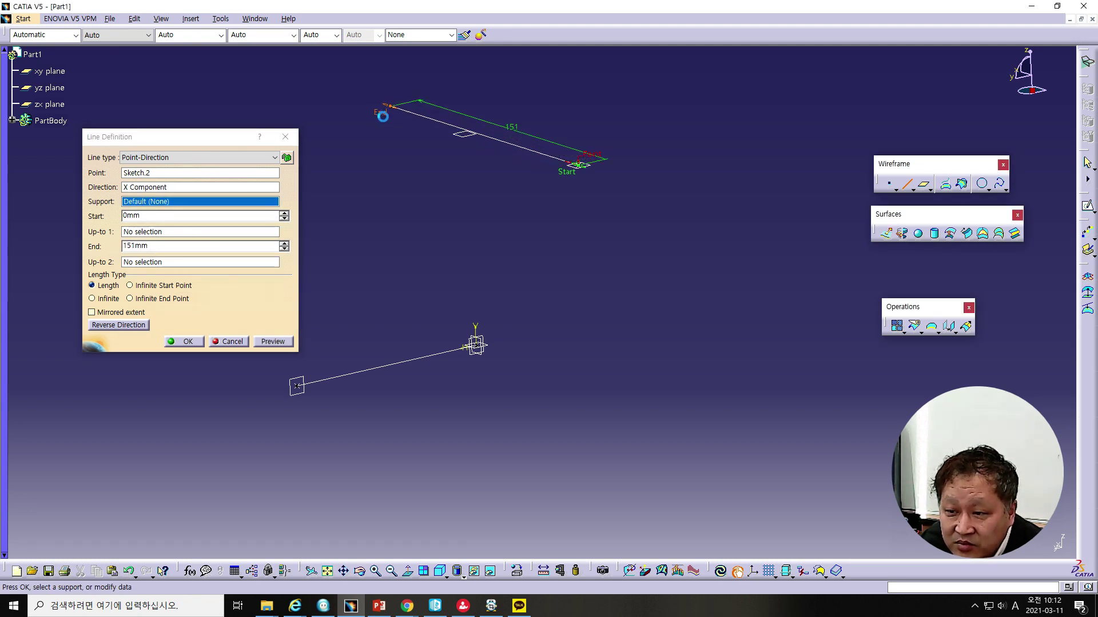
left_click(187, 342)
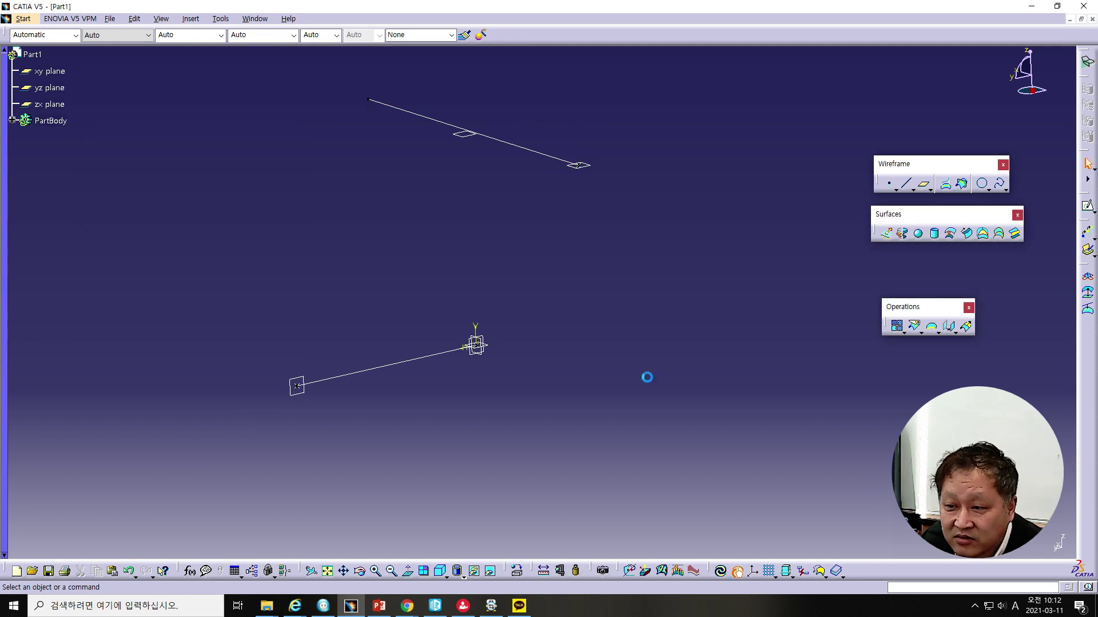
Step: Try a plane through the upper and lower lines, check the planes slide, then cancel it
left_click(924, 184)
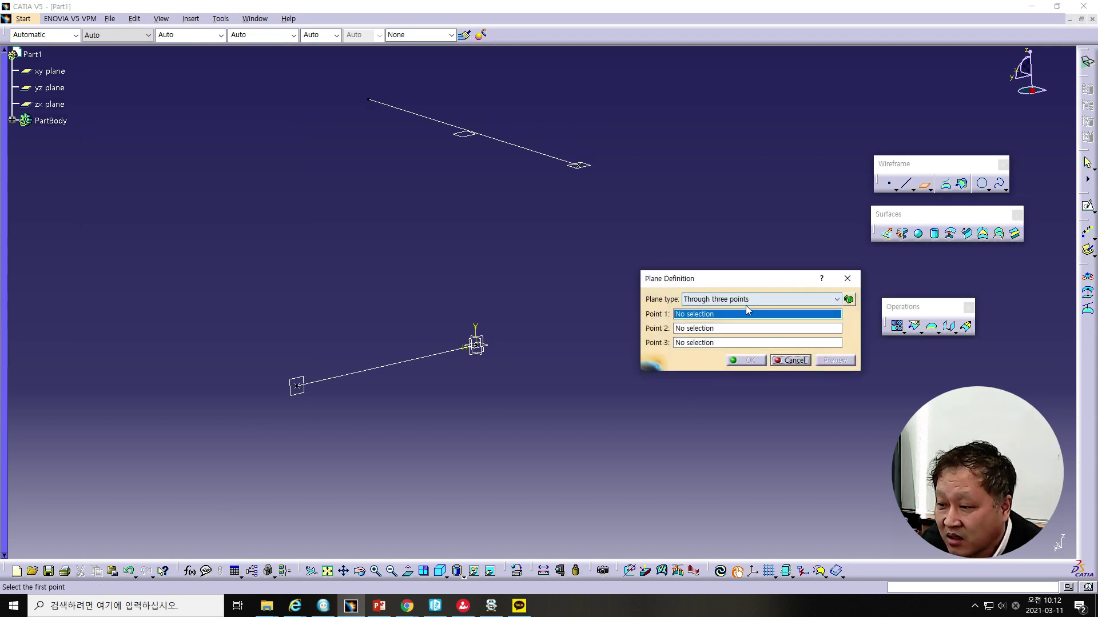
left_click(746, 299)
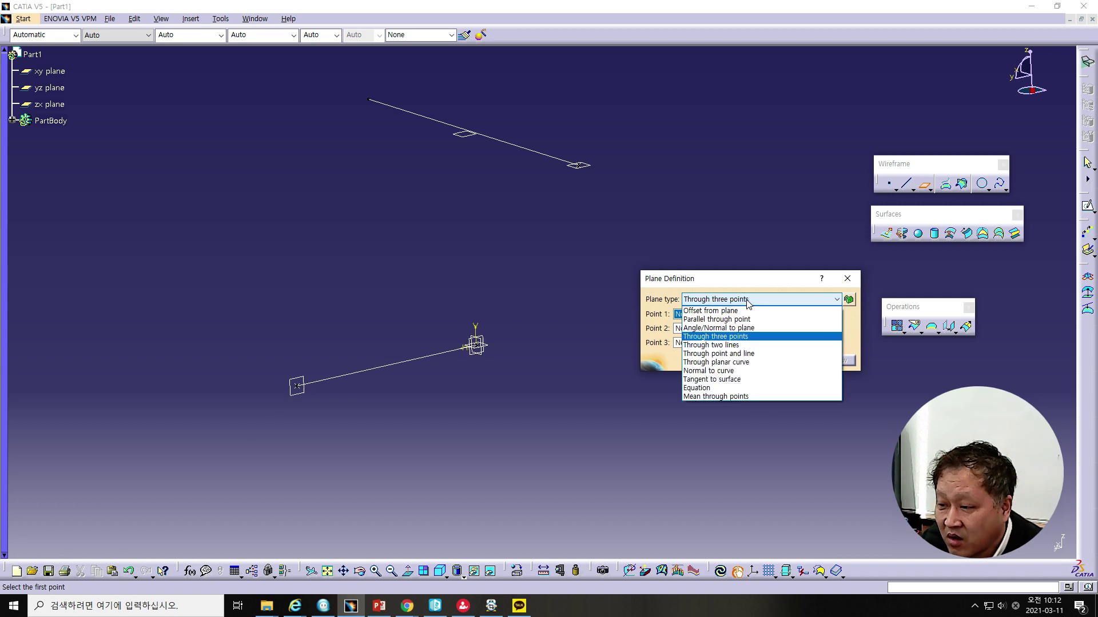
left_click(737, 345)
left_click(482, 139)
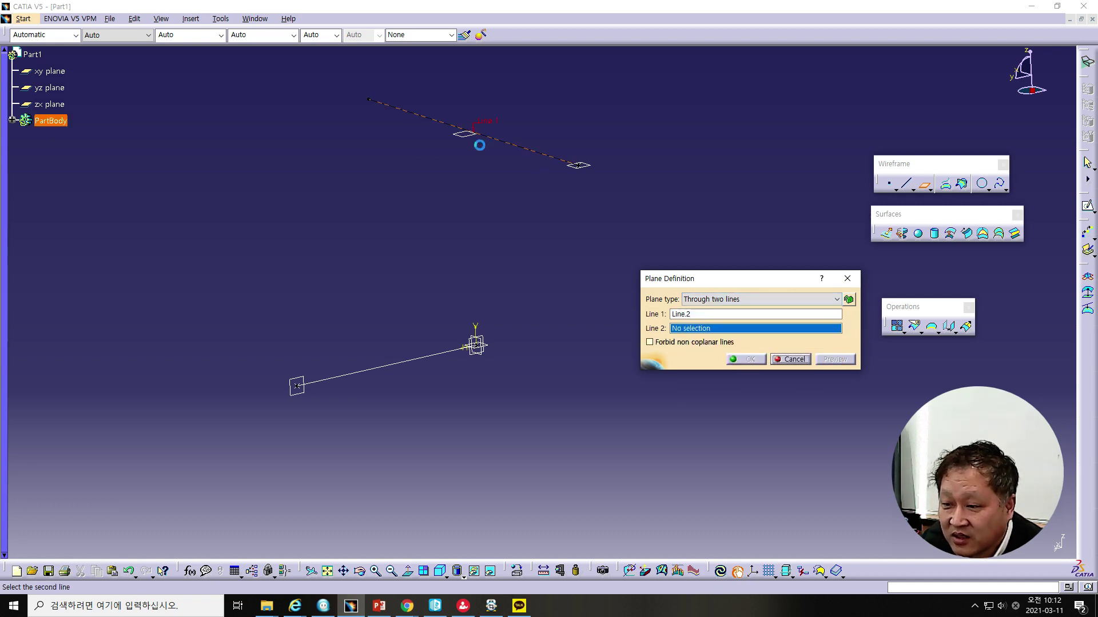
left_click(437, 360)
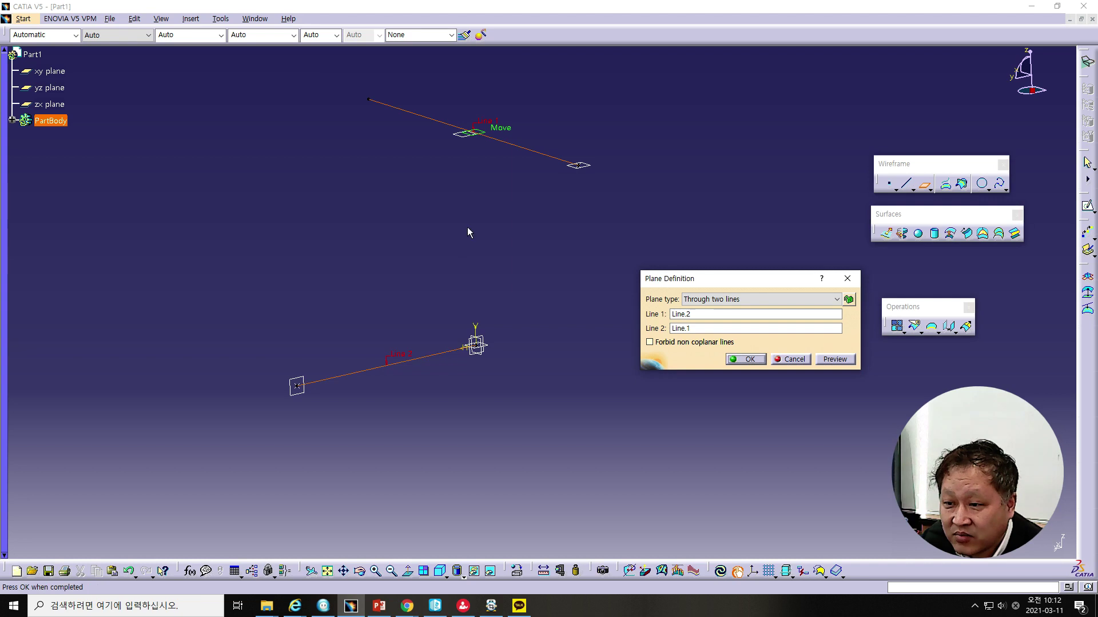
mouse_move(568, 309)
middle_mouse_down()
mouse_move(504, 357)
mouse_move(548, 245)
mouse_move(571, 225)
mouse_move(623, 231)
mouse_move(591, 289)
middle_mouse_up()
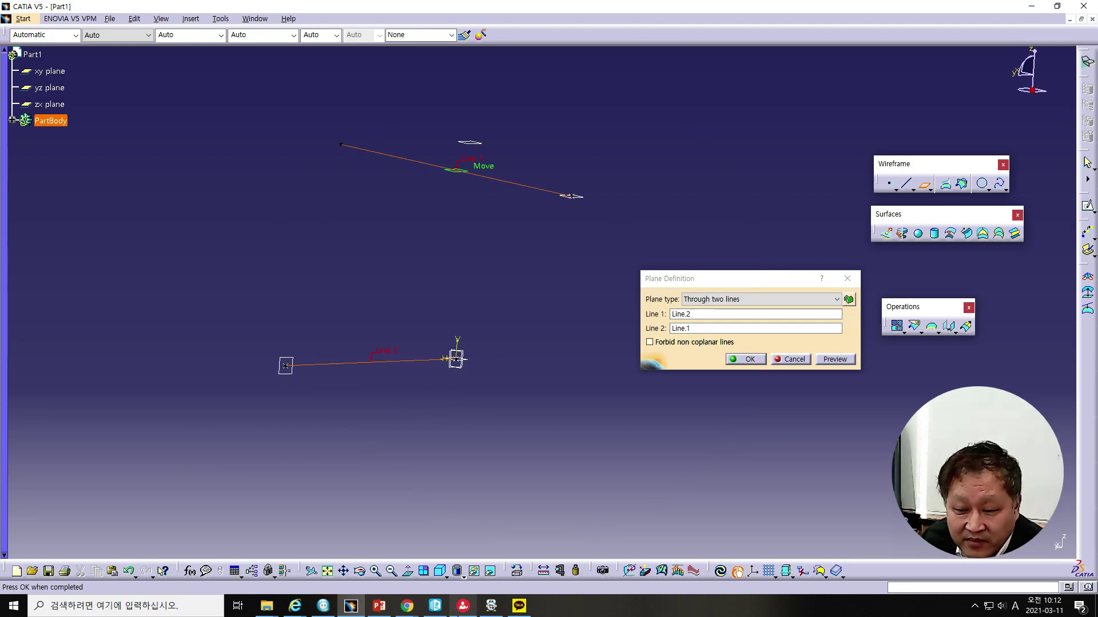
left_click(380, 605)
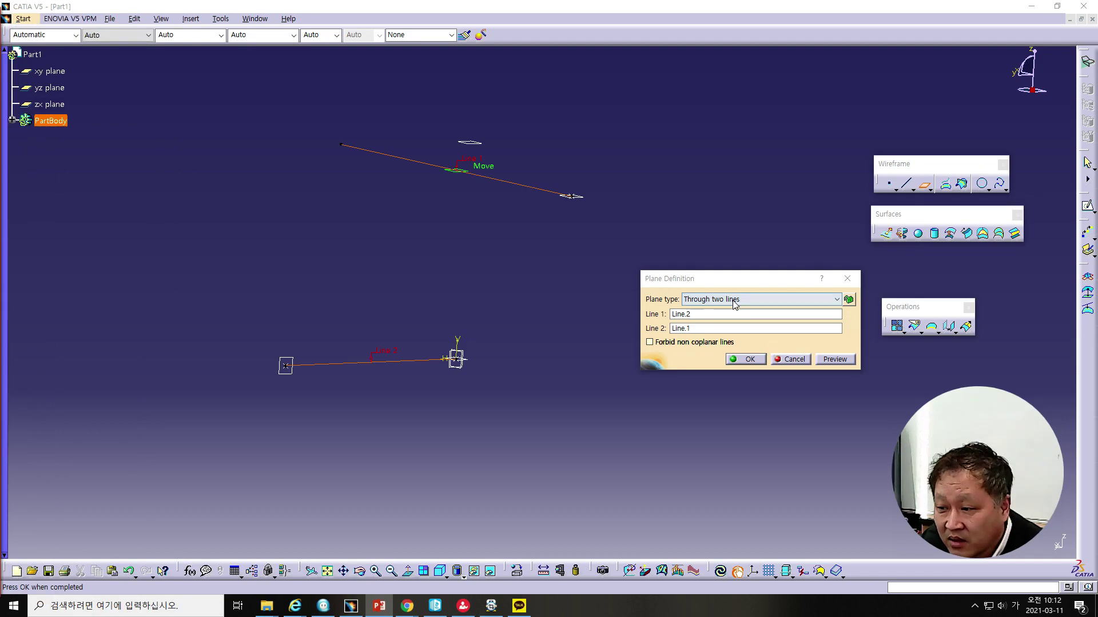
left_click(735, 303)
key("Escape")
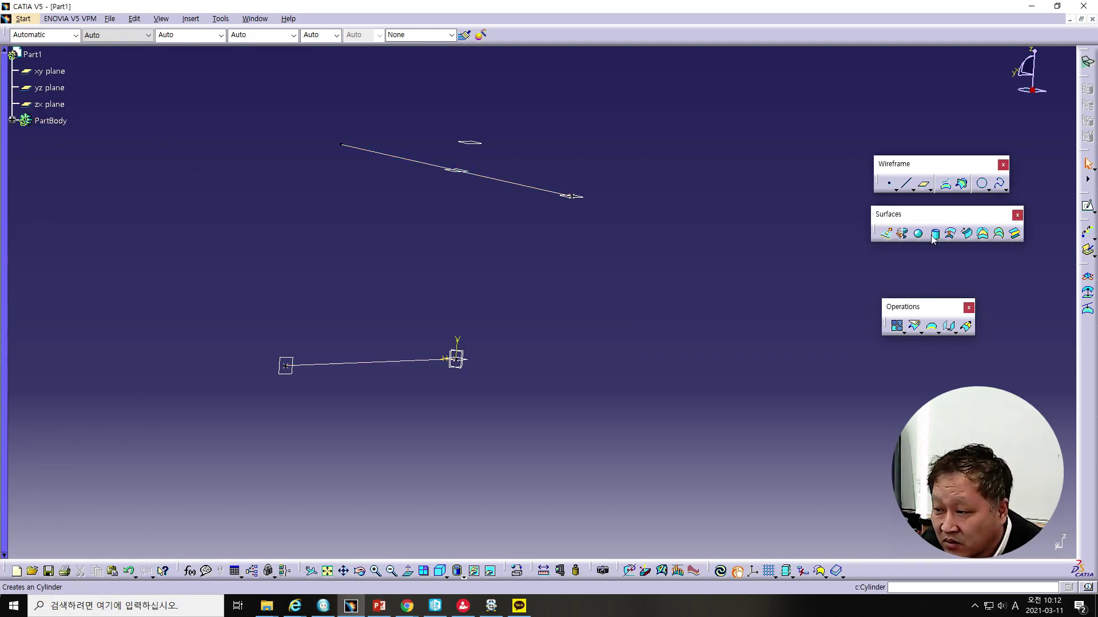
Step: Create a Through point and line plane from Sketch.2's point and Line.1
left_click(922, 186)
left_click(733, 297)
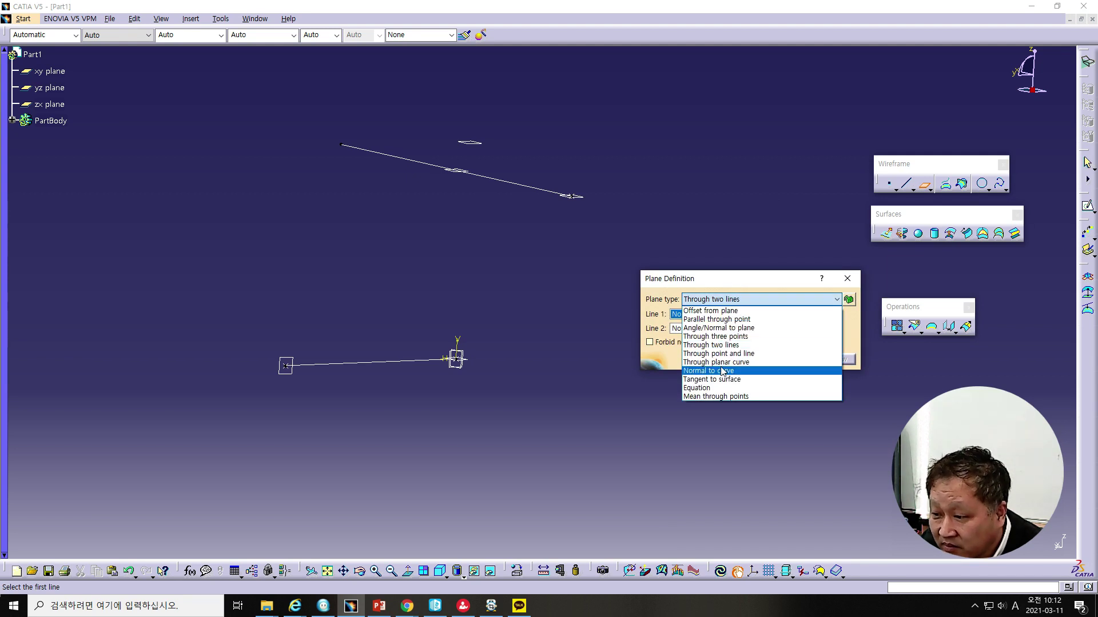
left_click(723, 355)
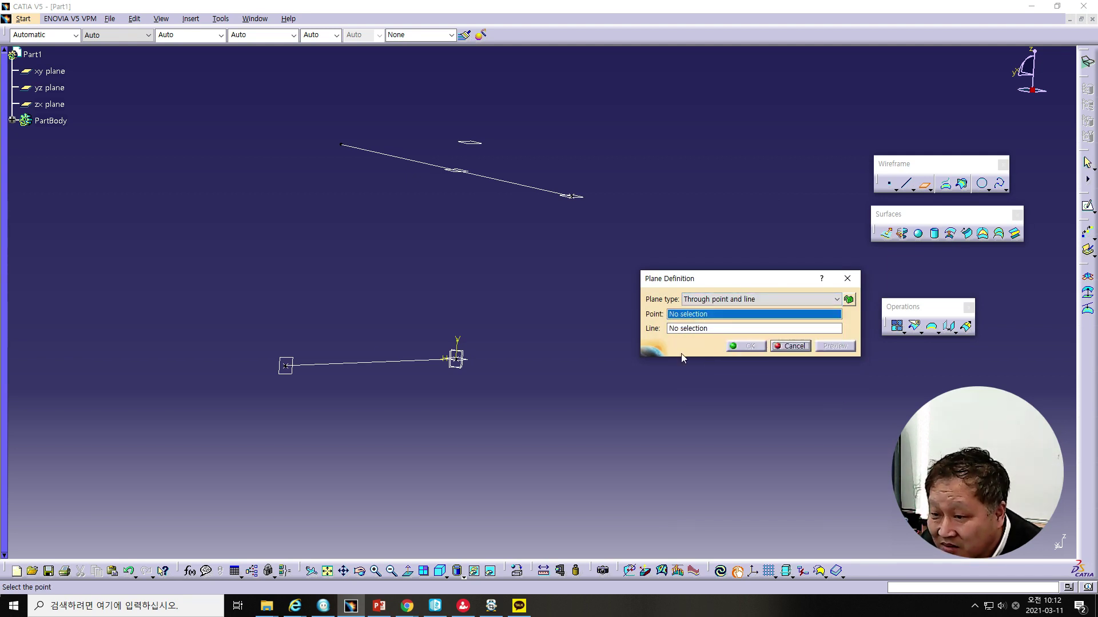
left_click(366, 366)
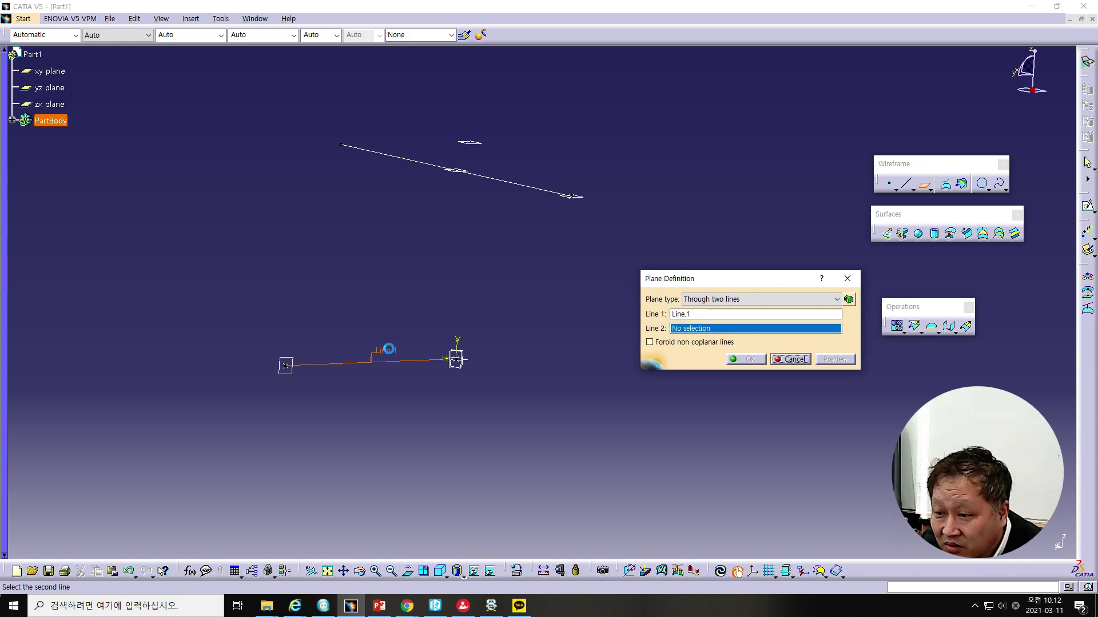
left_click(571, 196)
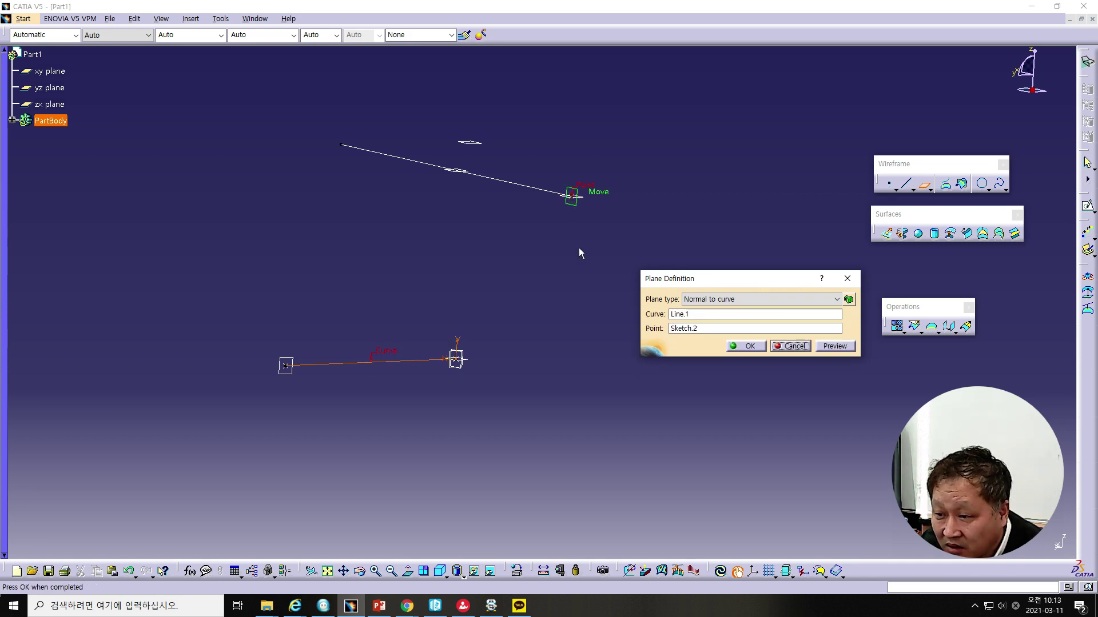
mouse_move(581, 323)
middle_mouse_down()
mouse_move(494, 379)
mouse_move(423, 367)
mouse_move(481, 366)
mouse_move(472, 361)
middle_mouse_up()
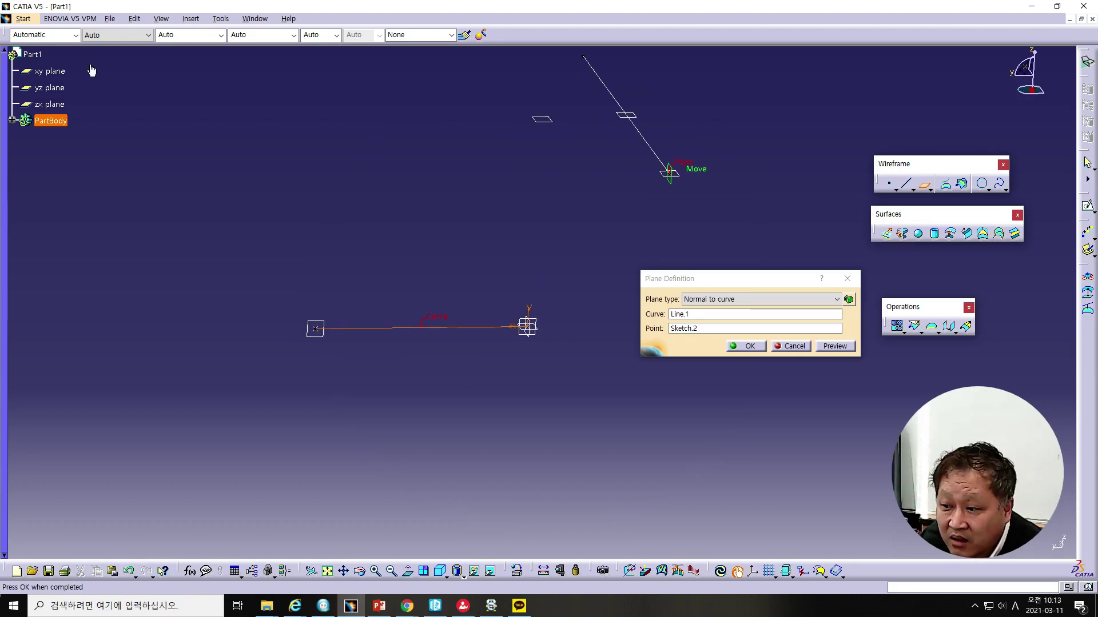
left_click(687, 300)
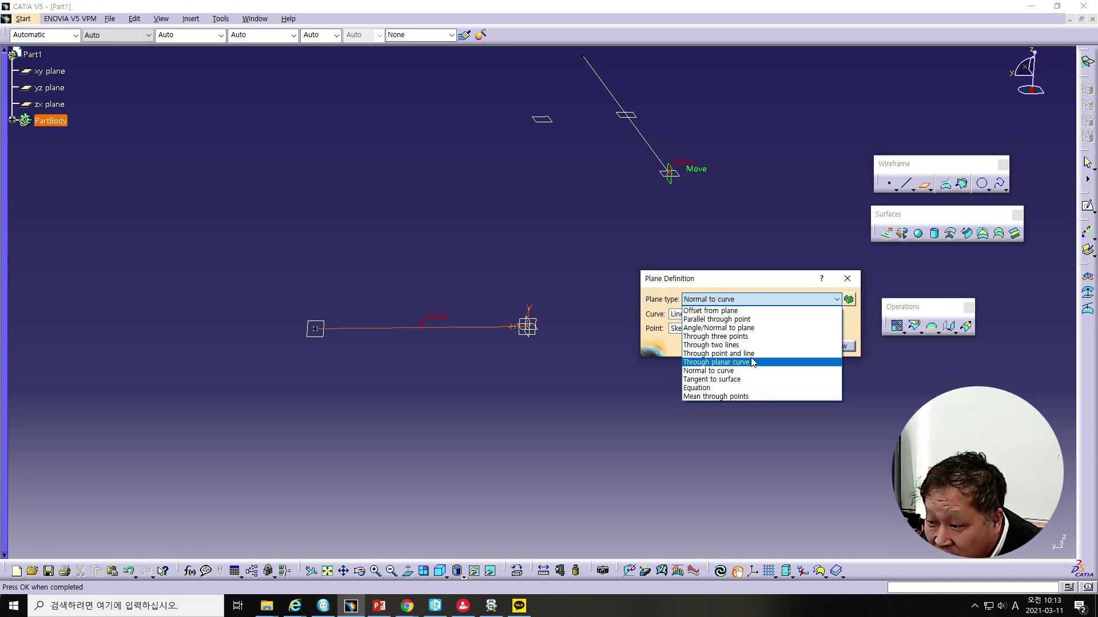
left_click(742, 354)
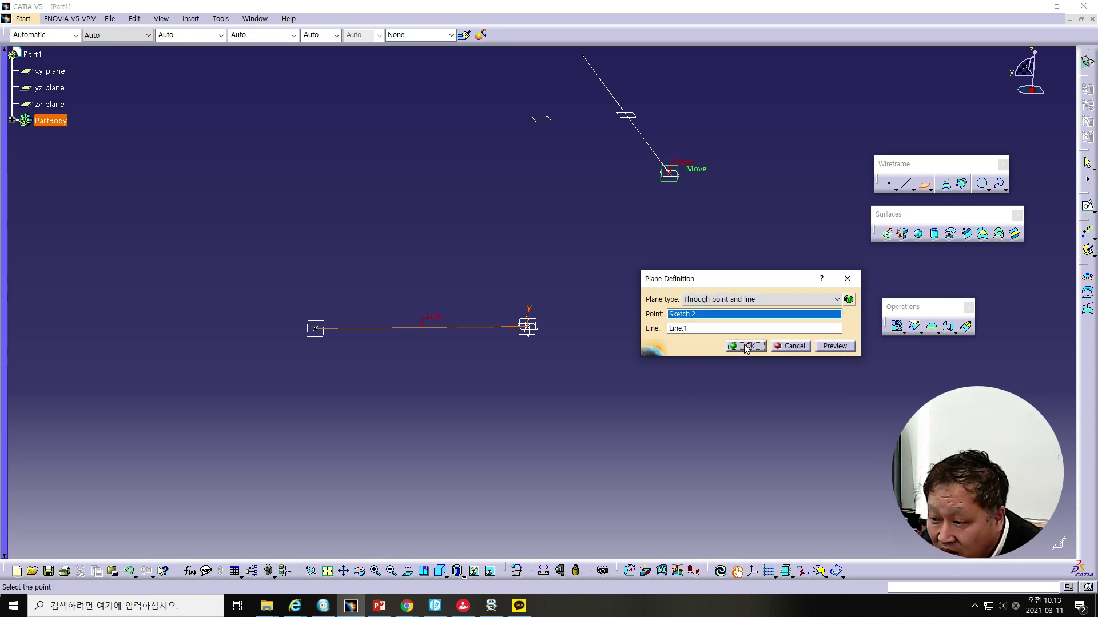
left_click(746, 348)
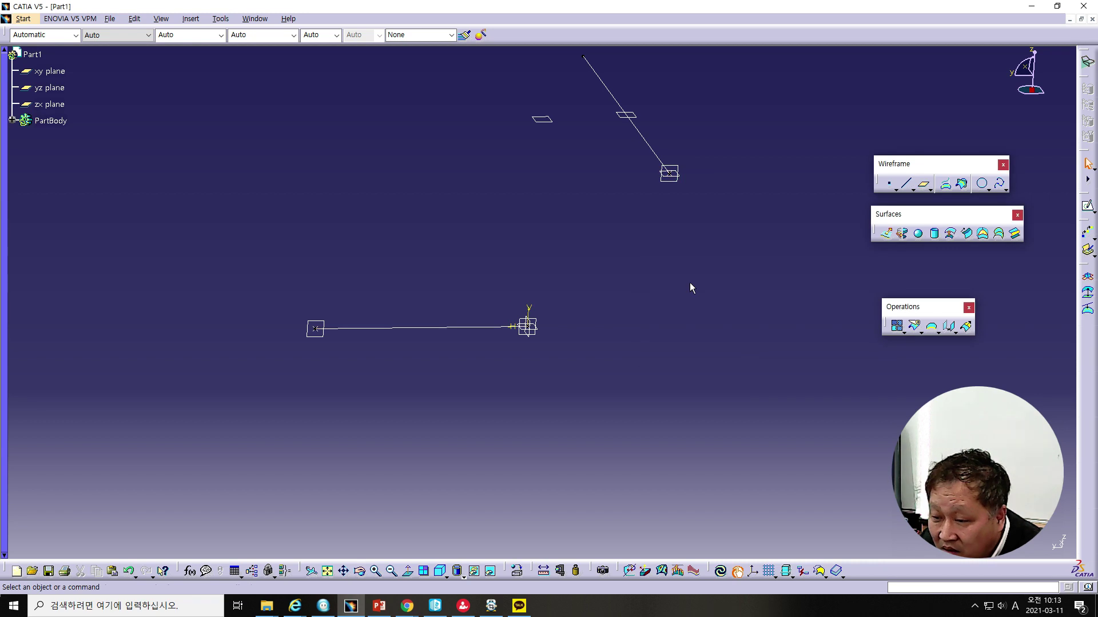
middle_click_drag(690, 282, 677, 247)
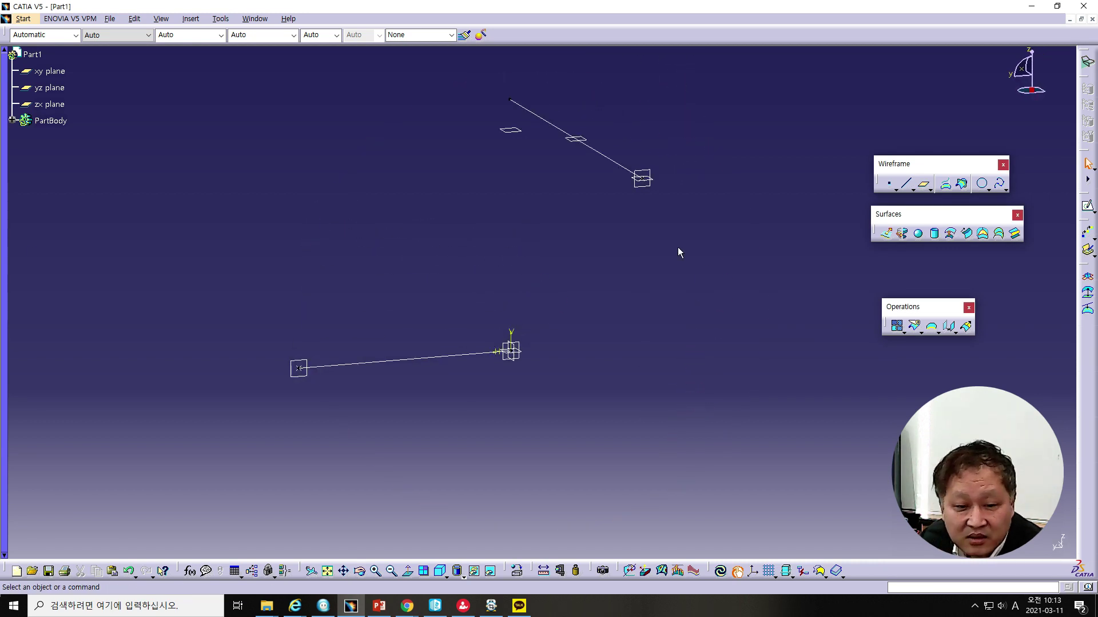
left_click(379, 606)
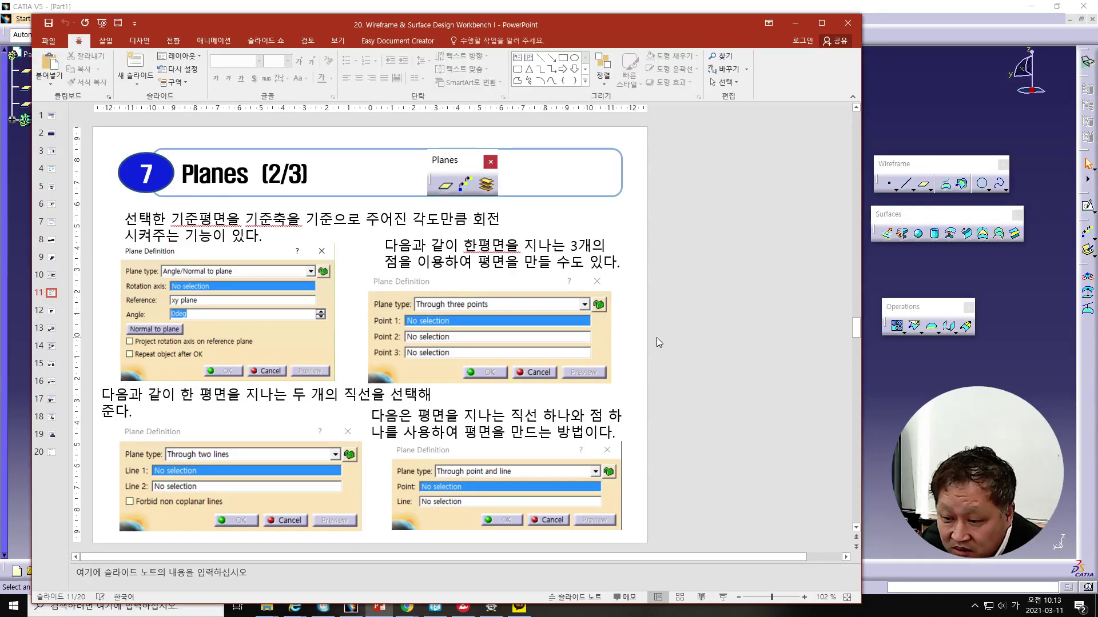
scroll(657, 342, "down", 1)
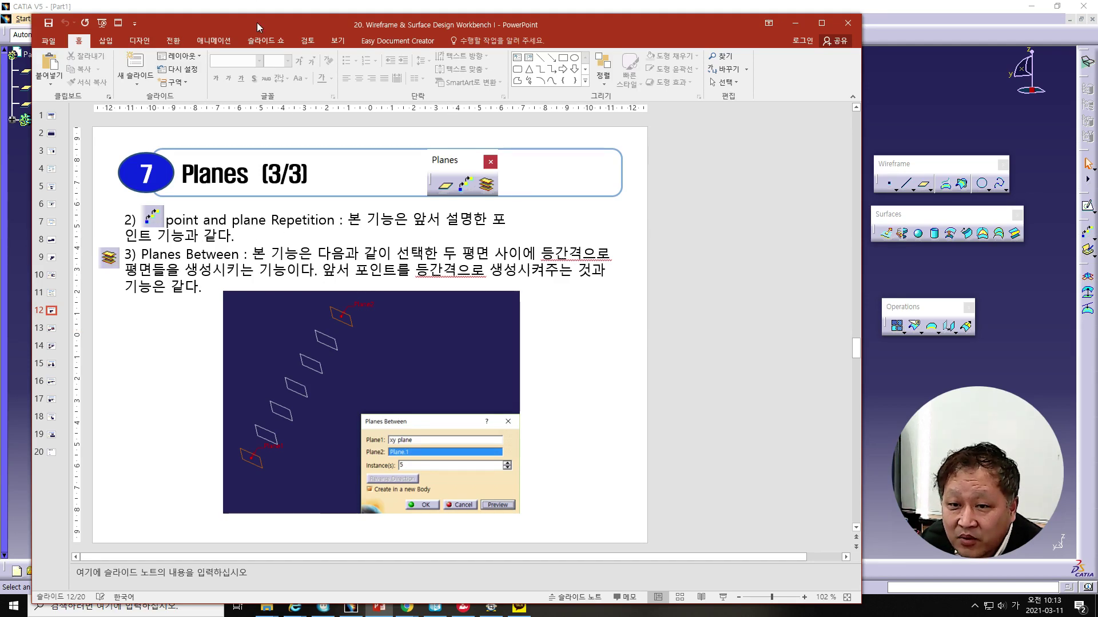
left_click_drag(256, 22, 227, 10)
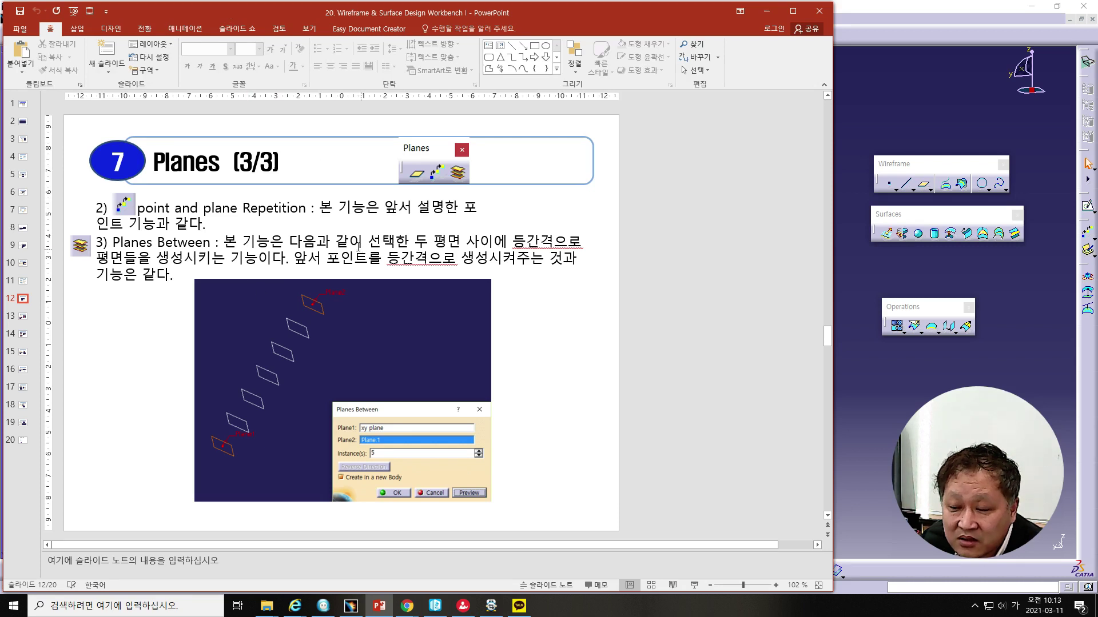
key("super+Down")
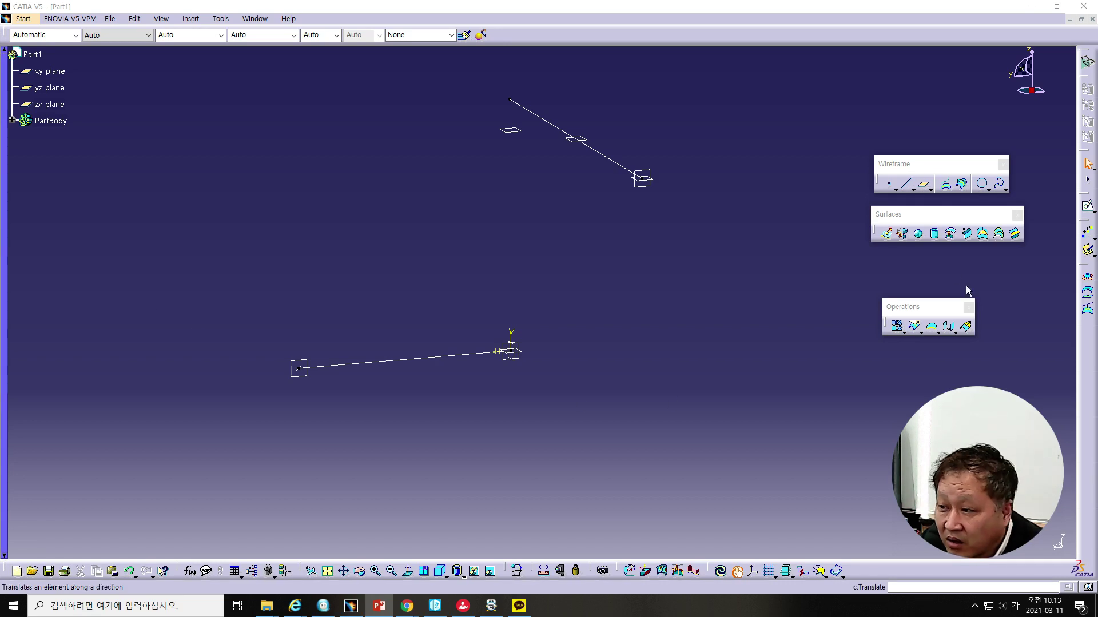
Step: Repeat Point.1 along Line.1 as 10 evenly spaced instances
left_click(931, 191)
left_click(962, 204)
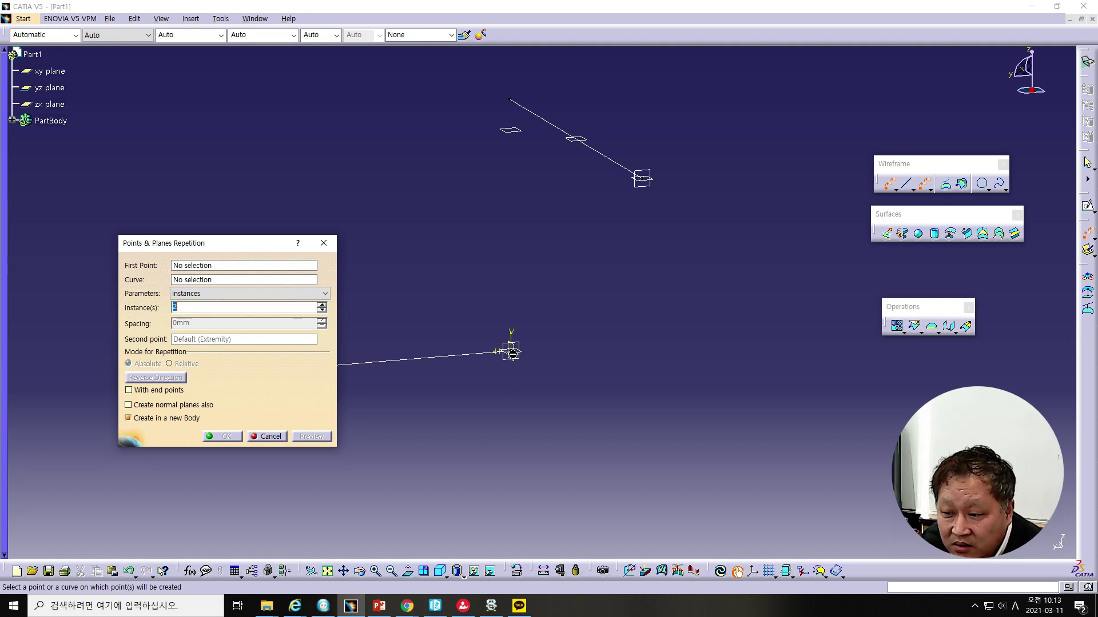
left_click(511, 353)
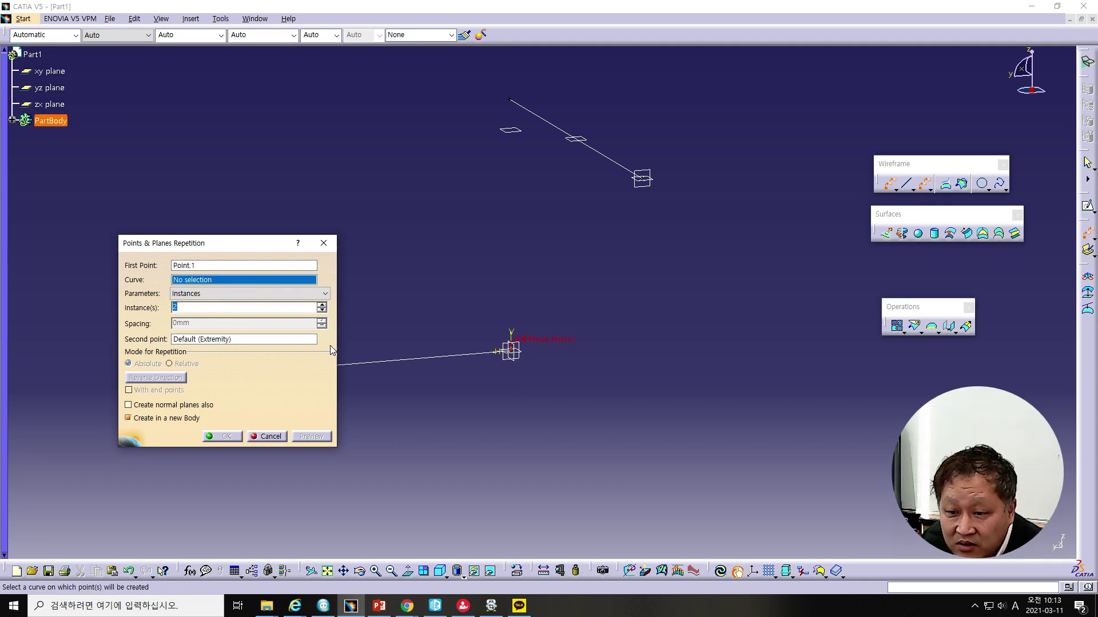
left_click(382, 361)
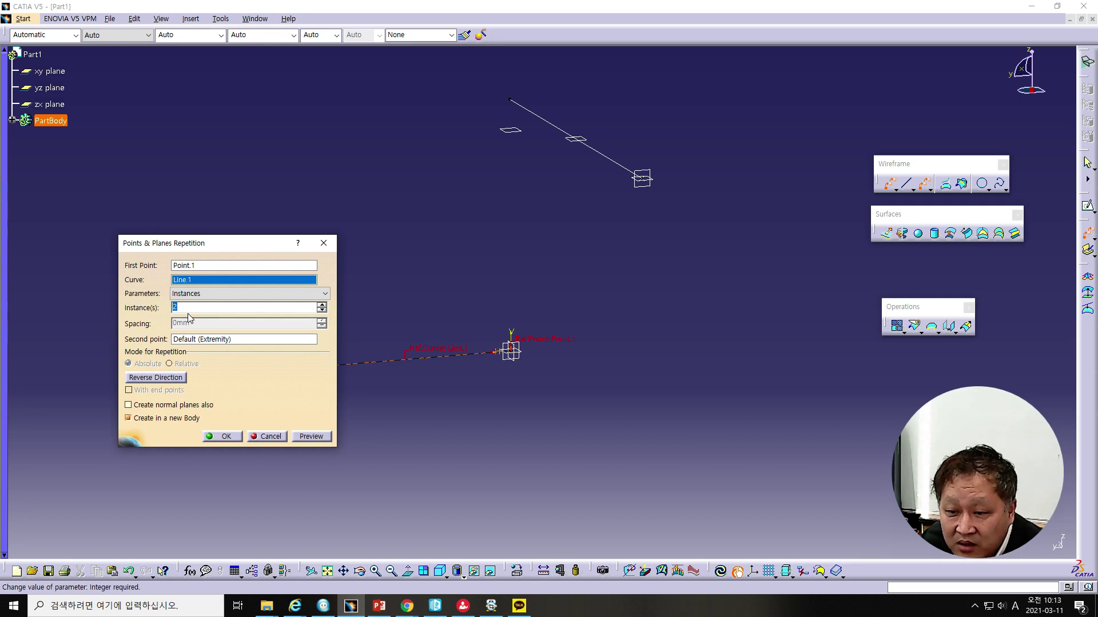
type("10")
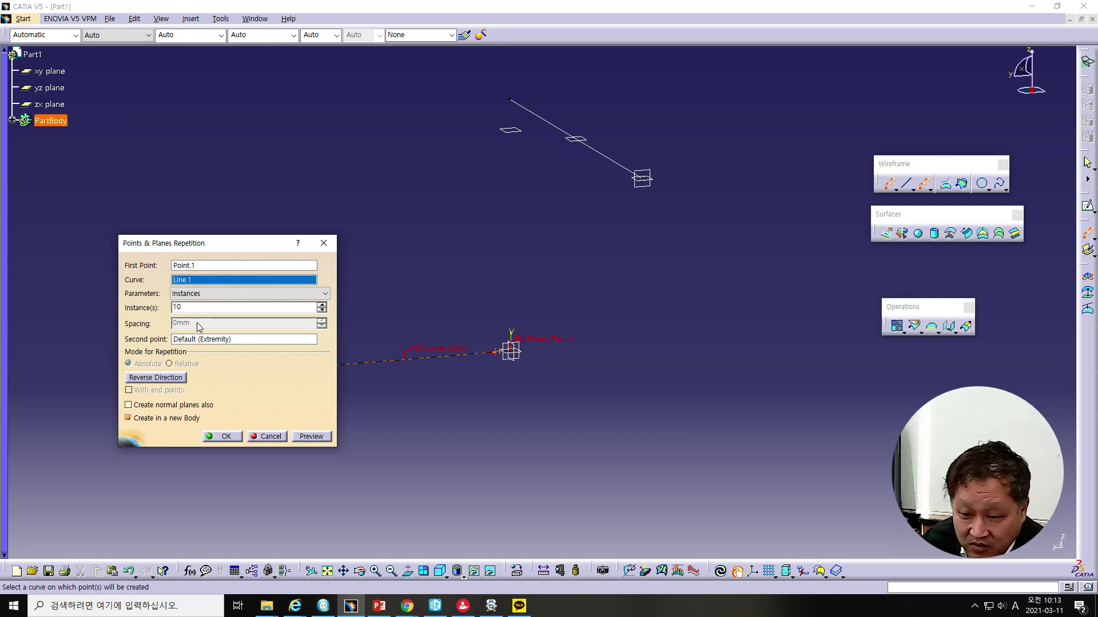
left_click(226, 436)
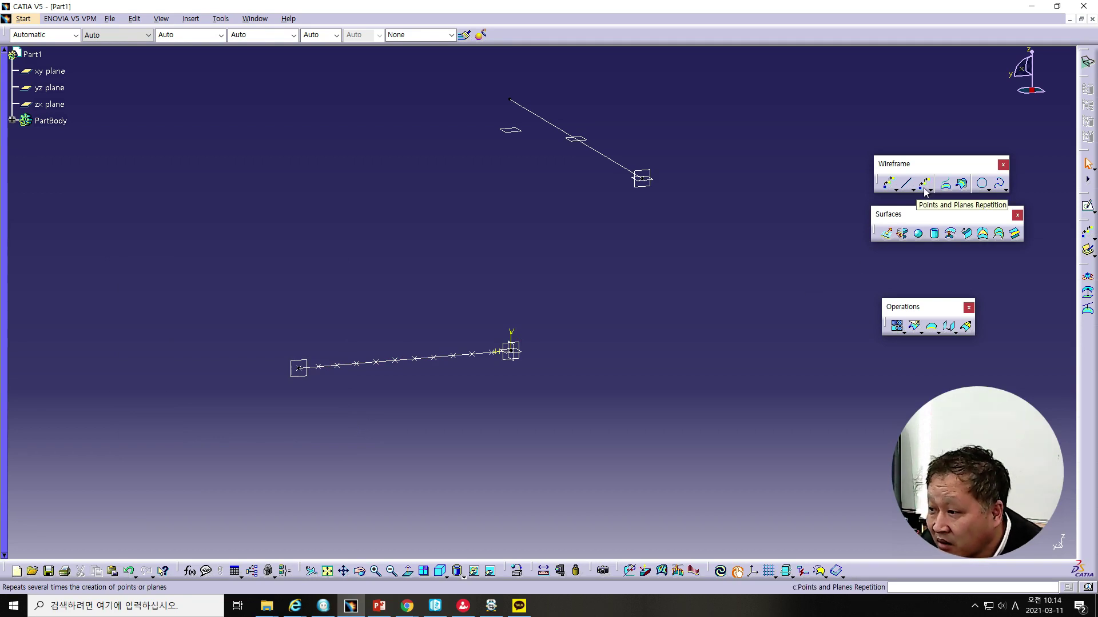
Step: Tear off the Plane flyout as a floating Planes toolbar
left_click(930, 189)
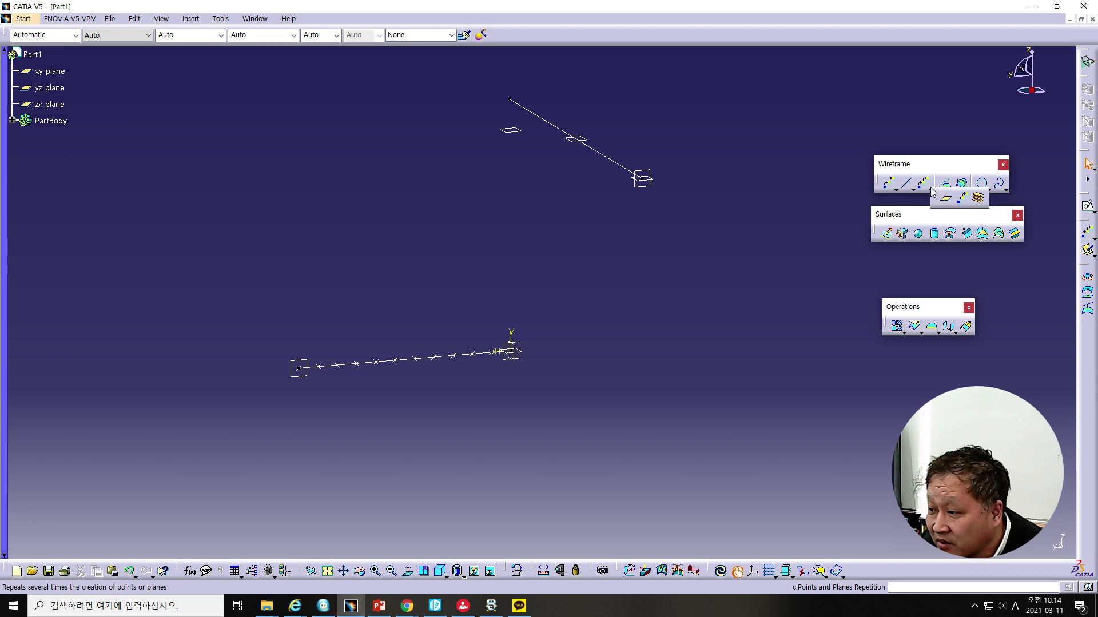
left_click_drag(931, 187, 930, 180)
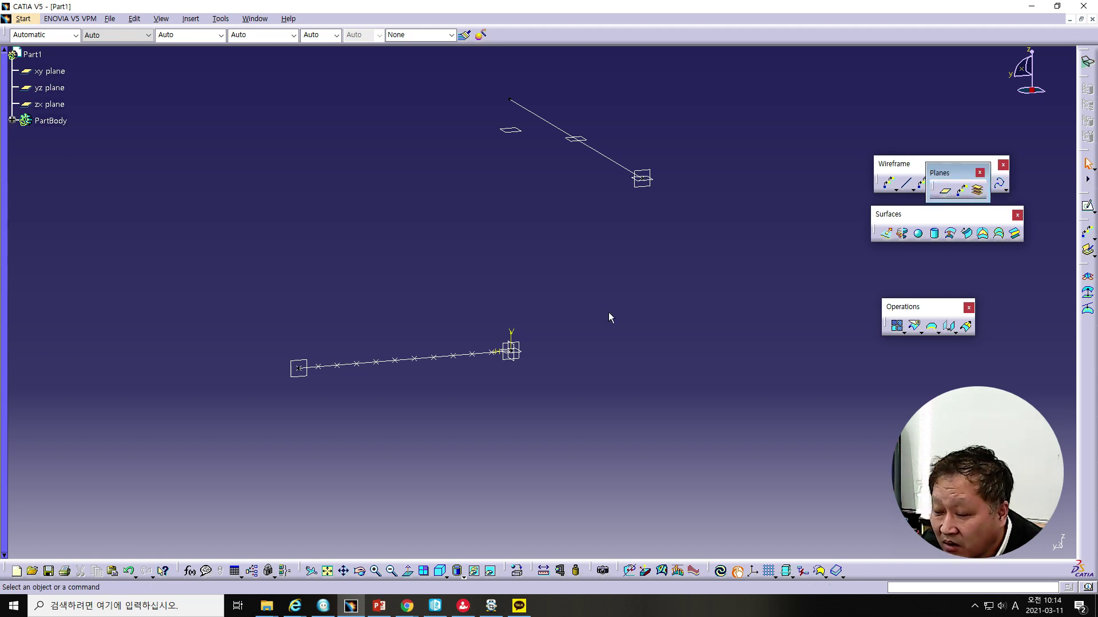
middle_click_drag(392, 407, 405, 340)
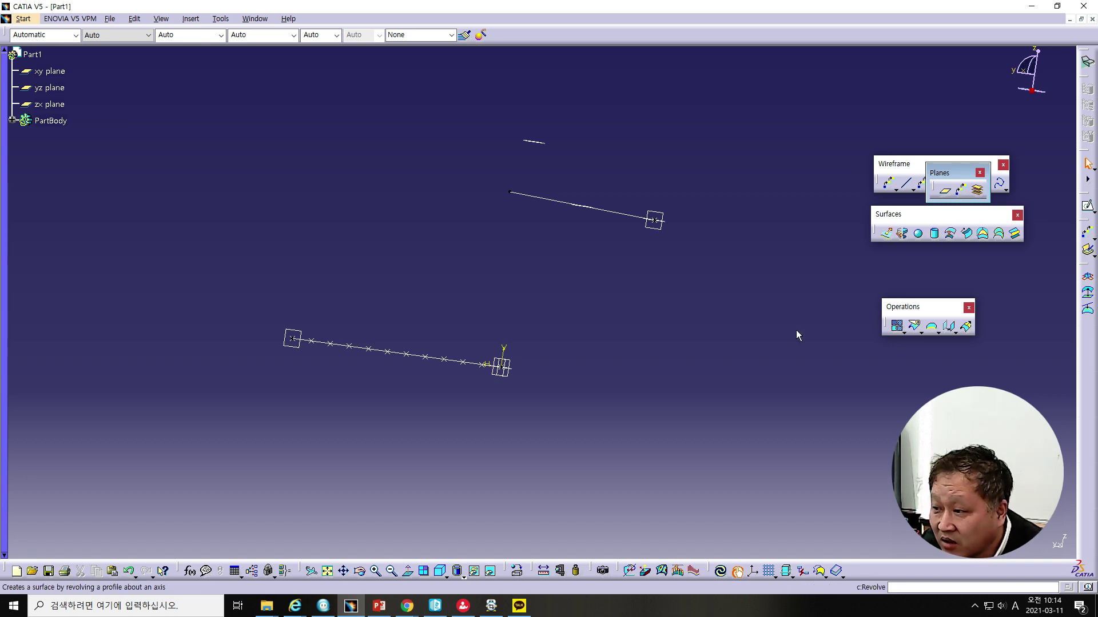
Step: Try Planes Between on the plane at the line's right end, then cancel
left_click(978, 192)
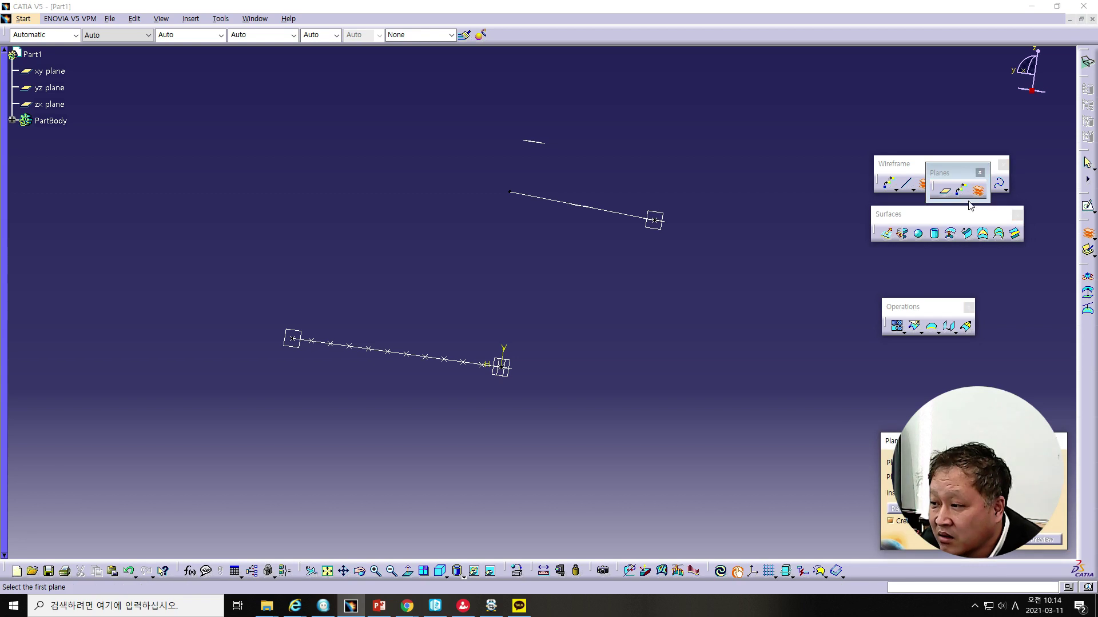
left_click_drag(884, 439, 575, 383)
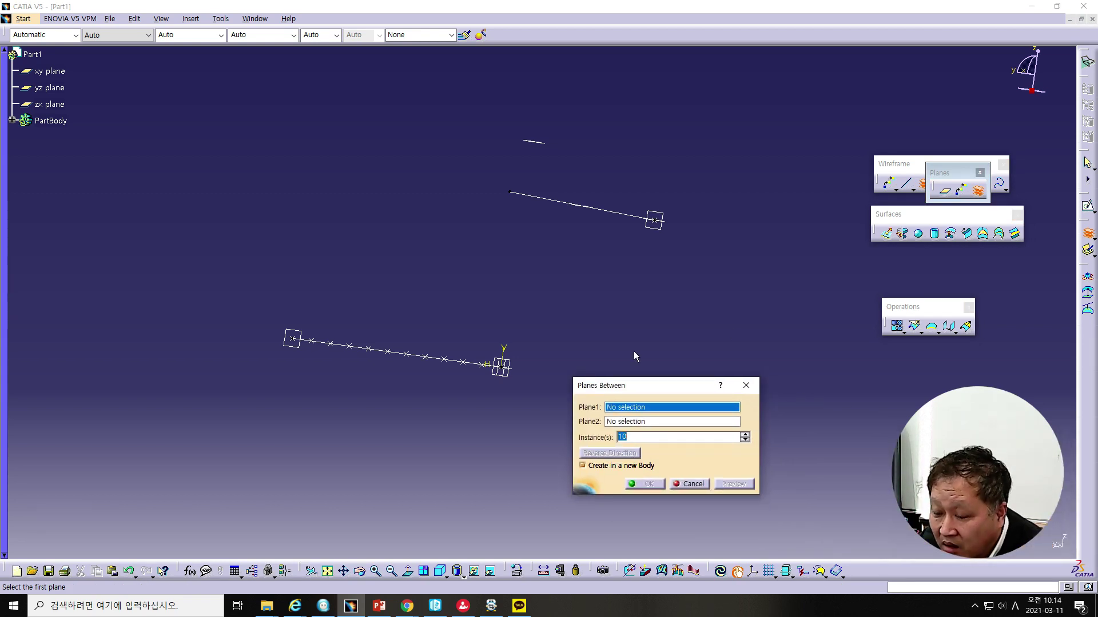
left_click(656, 226)
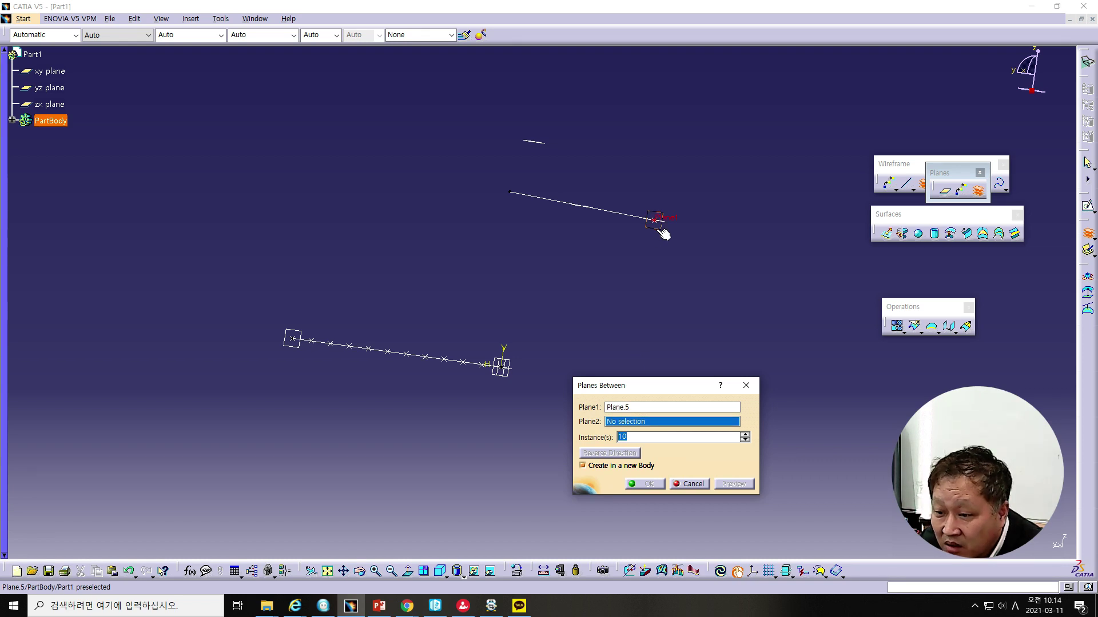
left_click(690, 483)
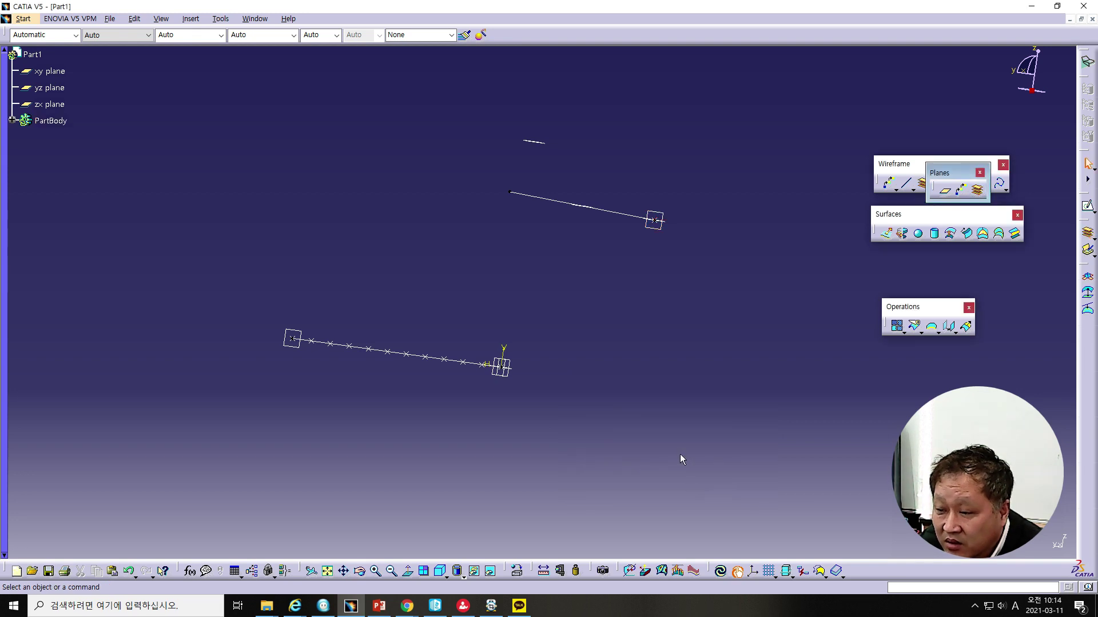
Step: Create an offset plane 169mm from Plane.5
left_click(945, 191)
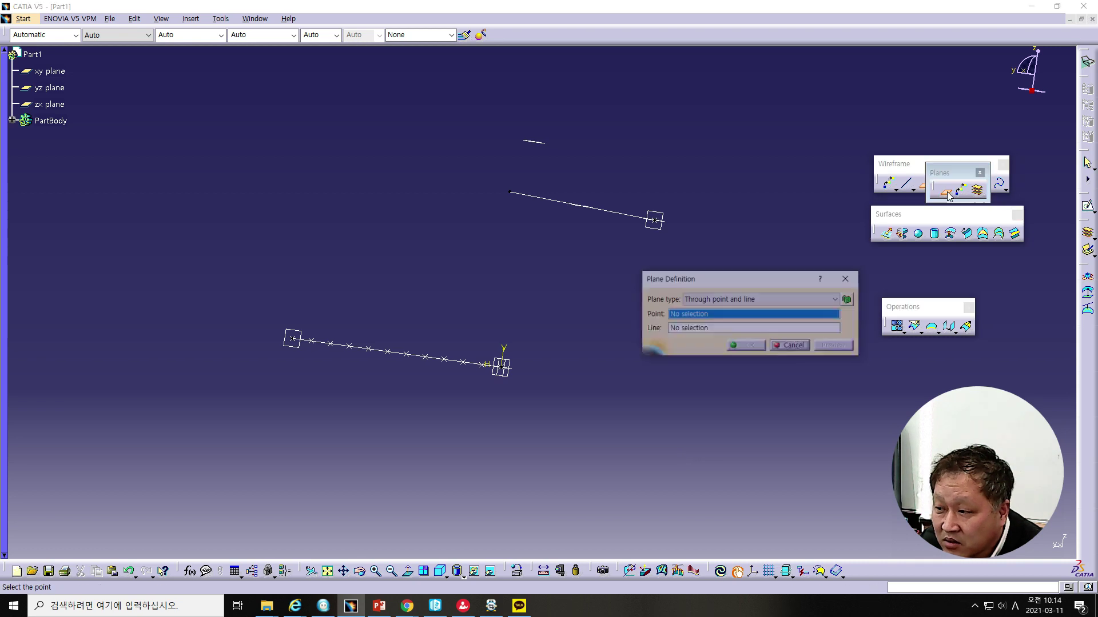
left_click(718, 299)
left_click(715, 310)
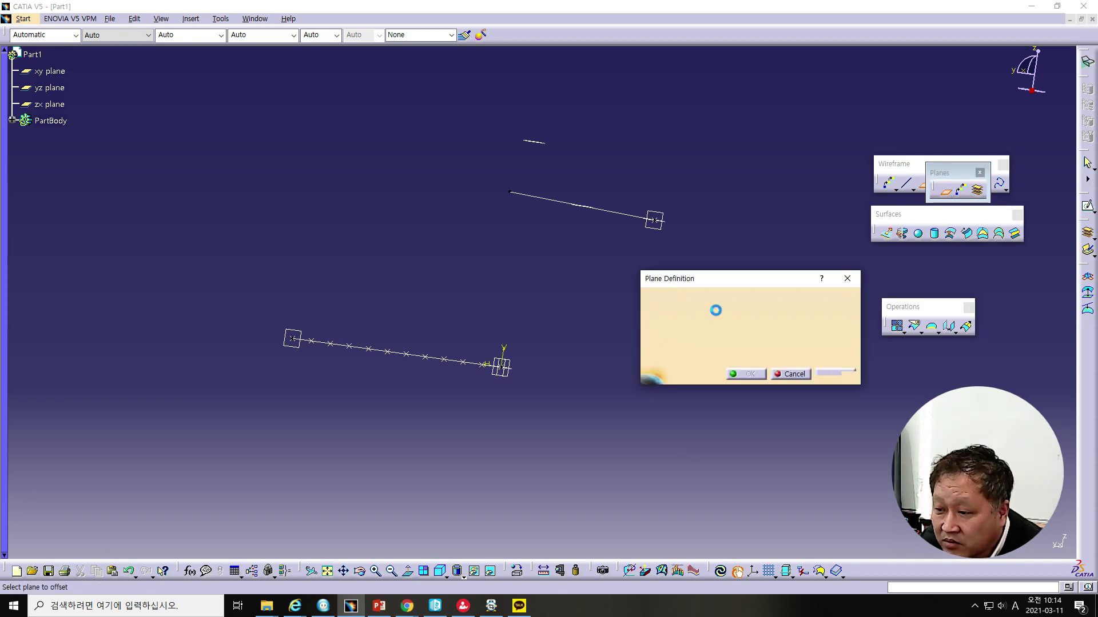
left_click(654, 223)
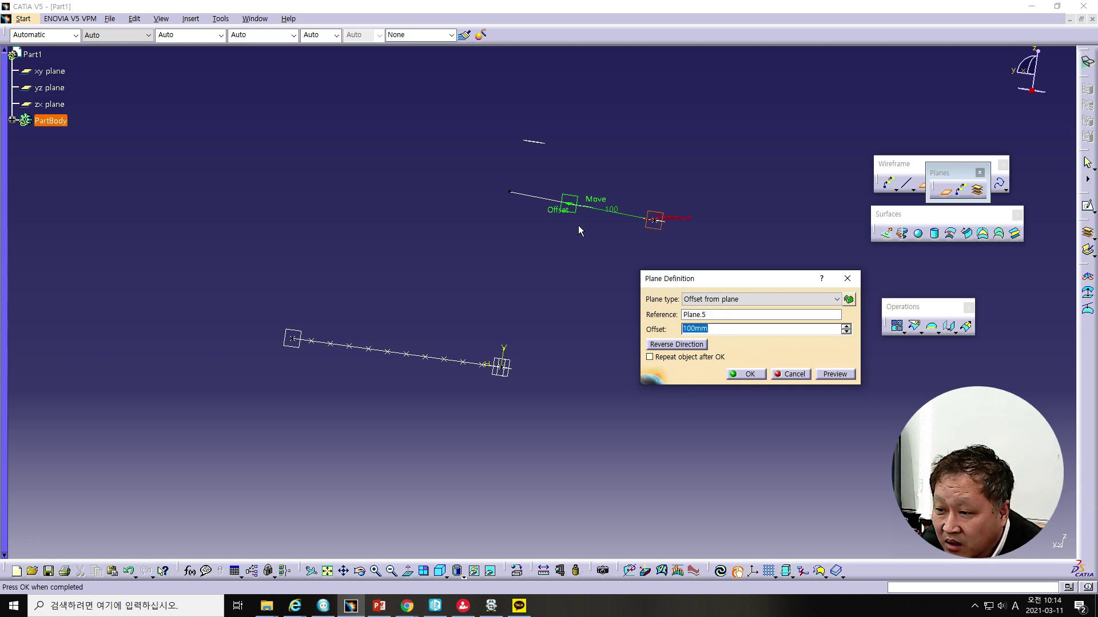
left_click_drag(567, 213, 508, 201)
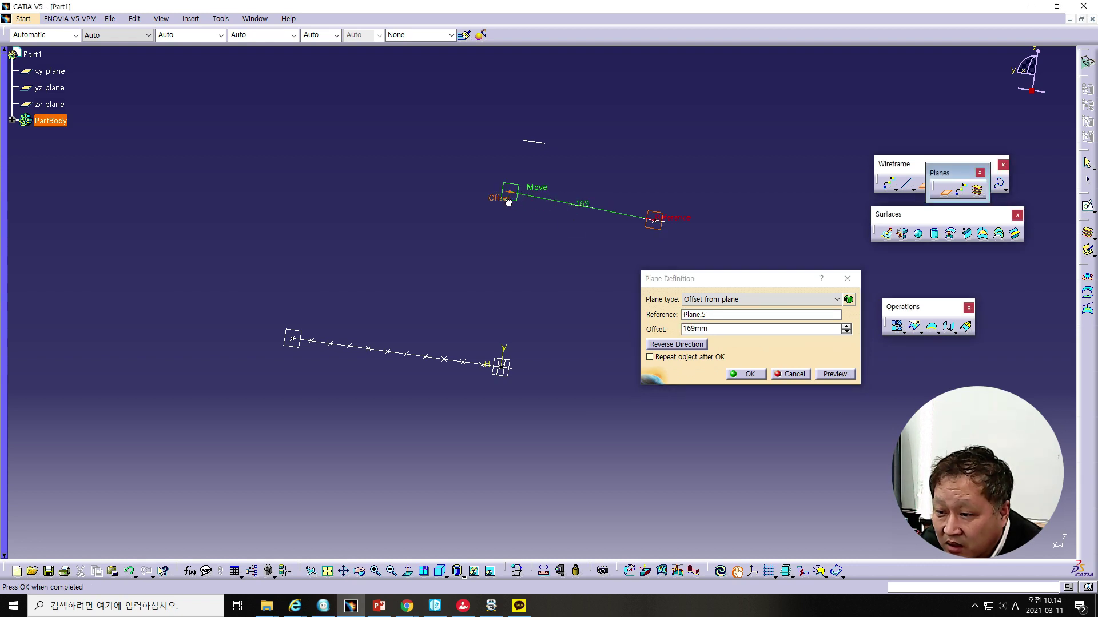
left_click(748, 373)
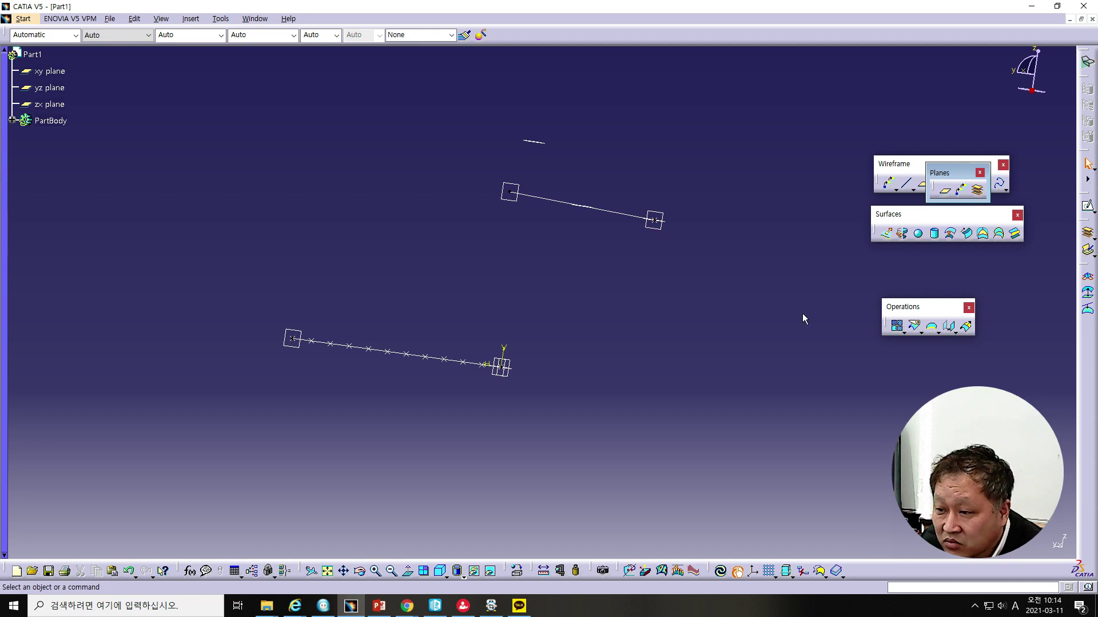
Step: Create 10 planes between Plane.5 and Plane.6 and orbit to inspect them
left_click(977, 190)
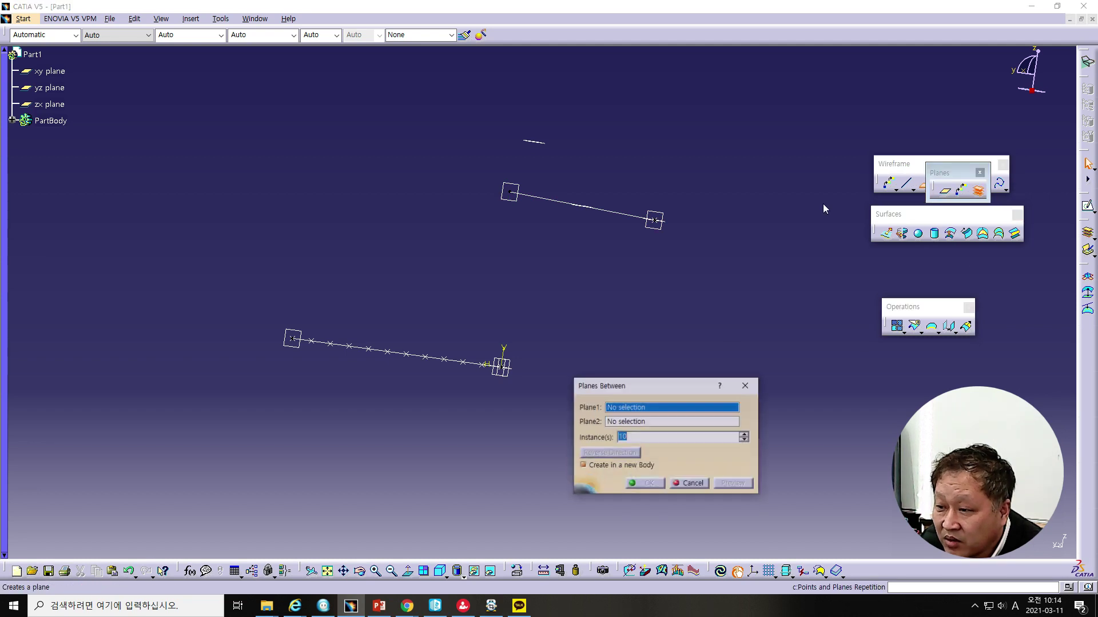
left_click(655, 223)
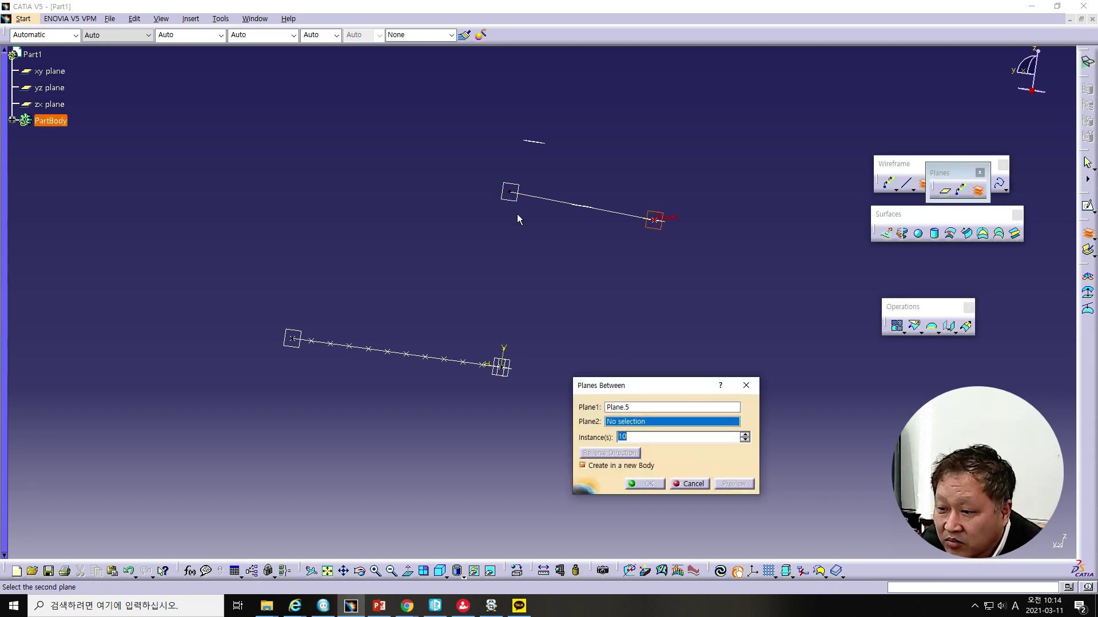
left_click(514, 202)
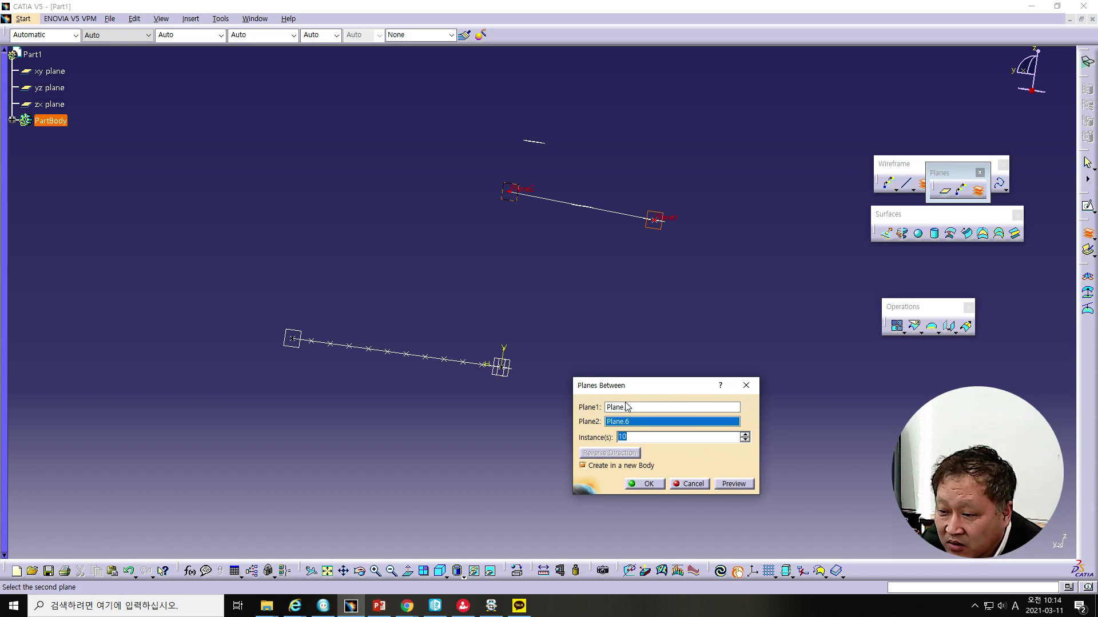
left_click(649, 484)
middle_click_drag(587, 282, 678, 317)
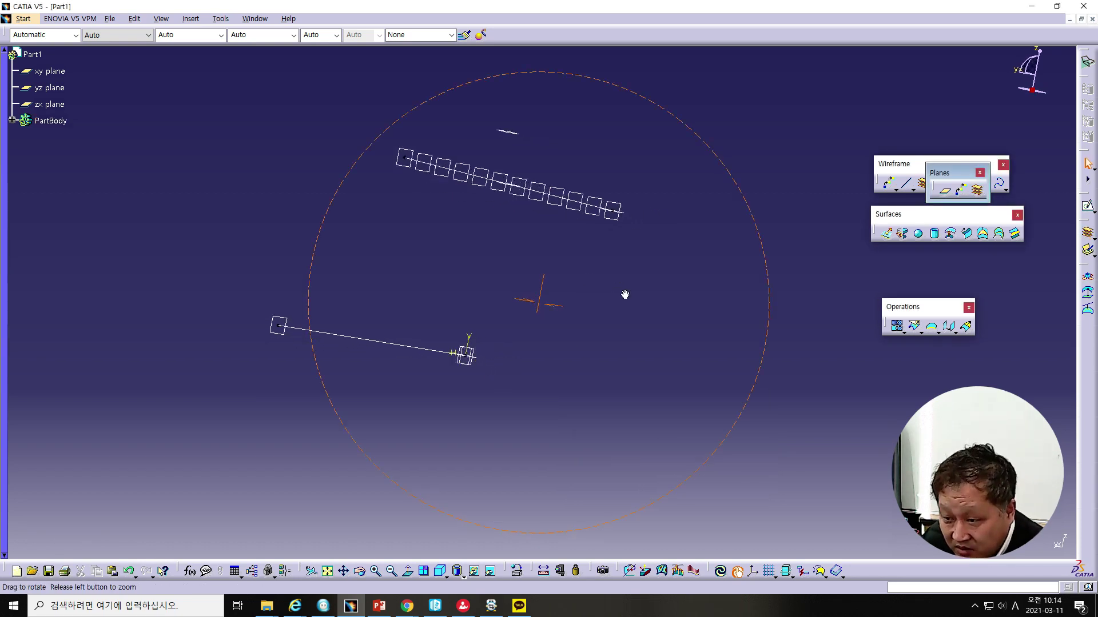
mouse_move(678, 317)
middle_mouse_down()
mouse_move(559, 305)
mouse_move(751, 318)
middle_mouse_up()
mouse_move(551, 327)
middle_mouse_down()
mouse_move(589, 320)
mouse_move(564, 314)
middle_mouse_up()
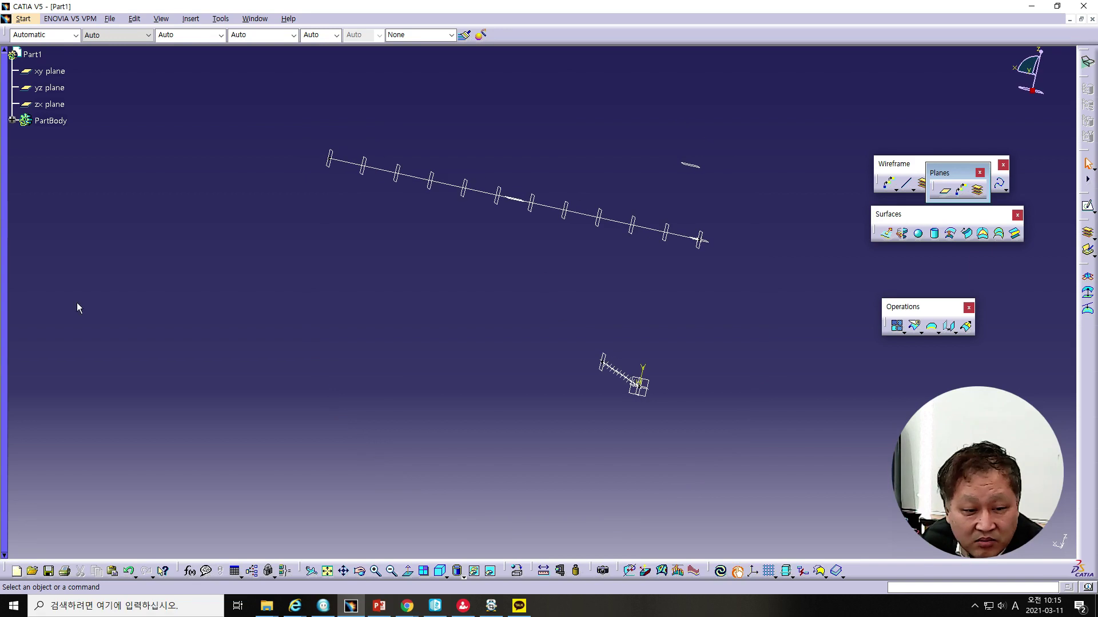
Step: Advance the lecture slides to slide 13 'Projection (1/2)' and move the window aside
key("alt+Tab")
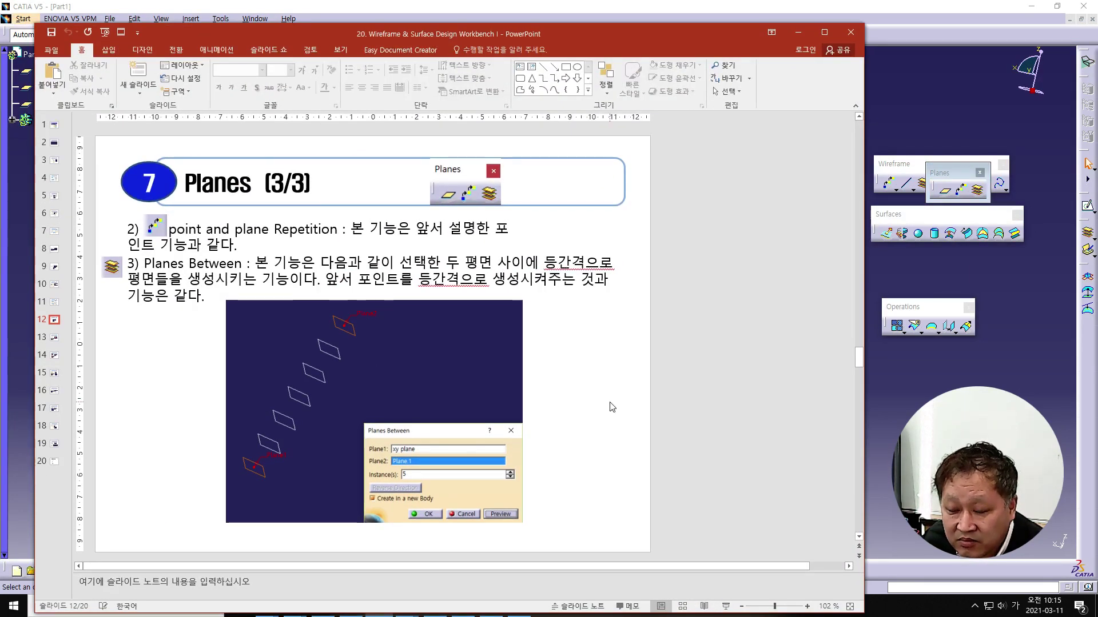
scroll(611, 407, "down", 1)
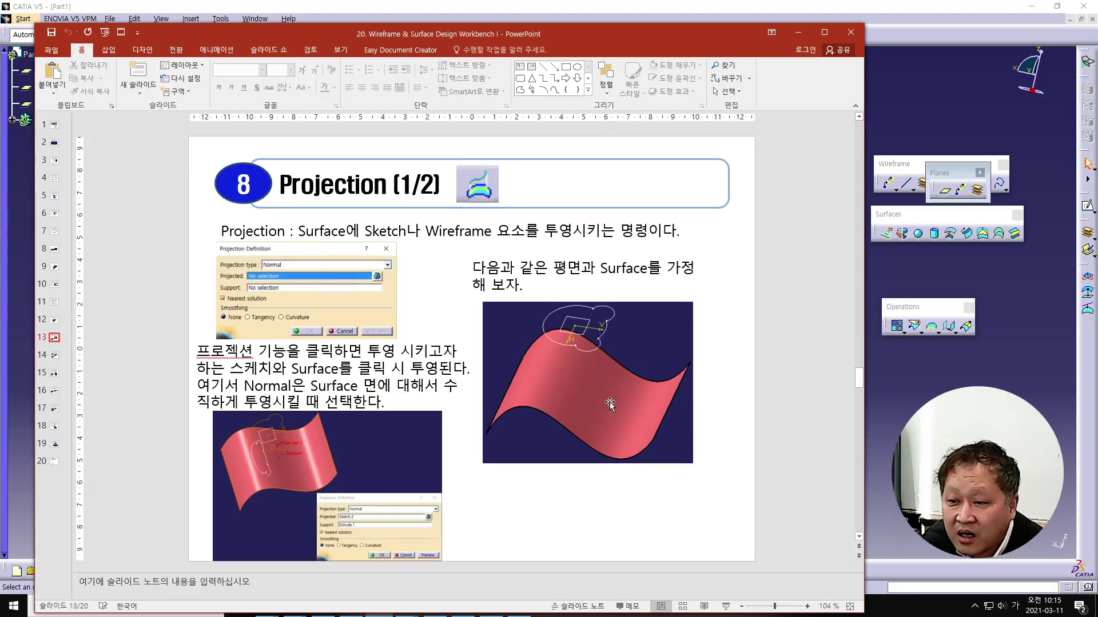
scroll(611, 407, "up", 1)
scroll(611, 406, "down", 1)
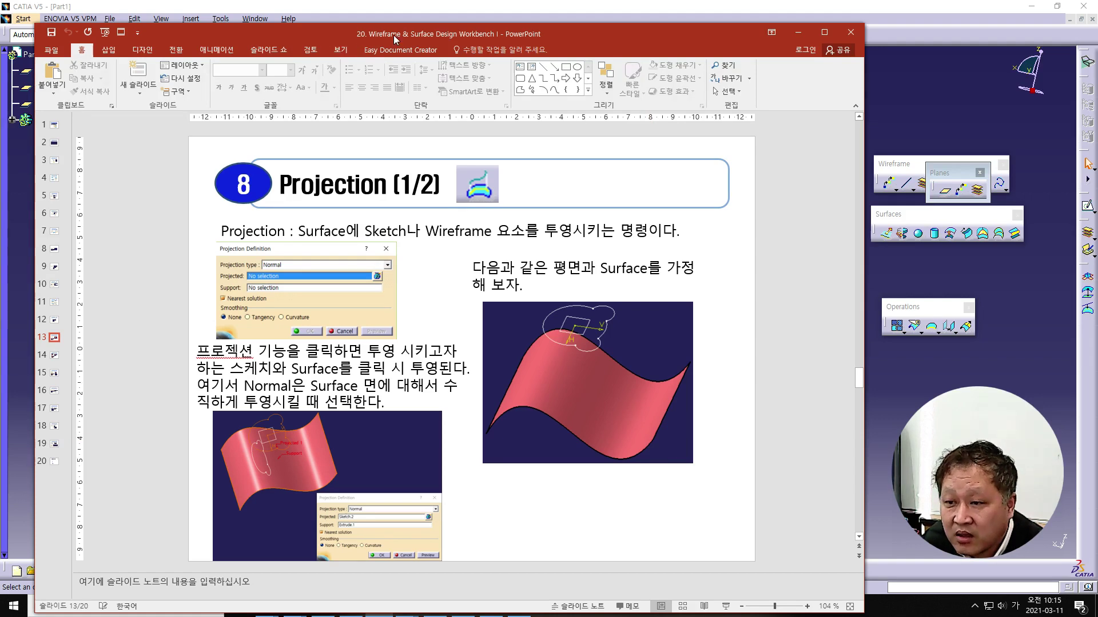
left_click_drag(343, 34, 0, 23)
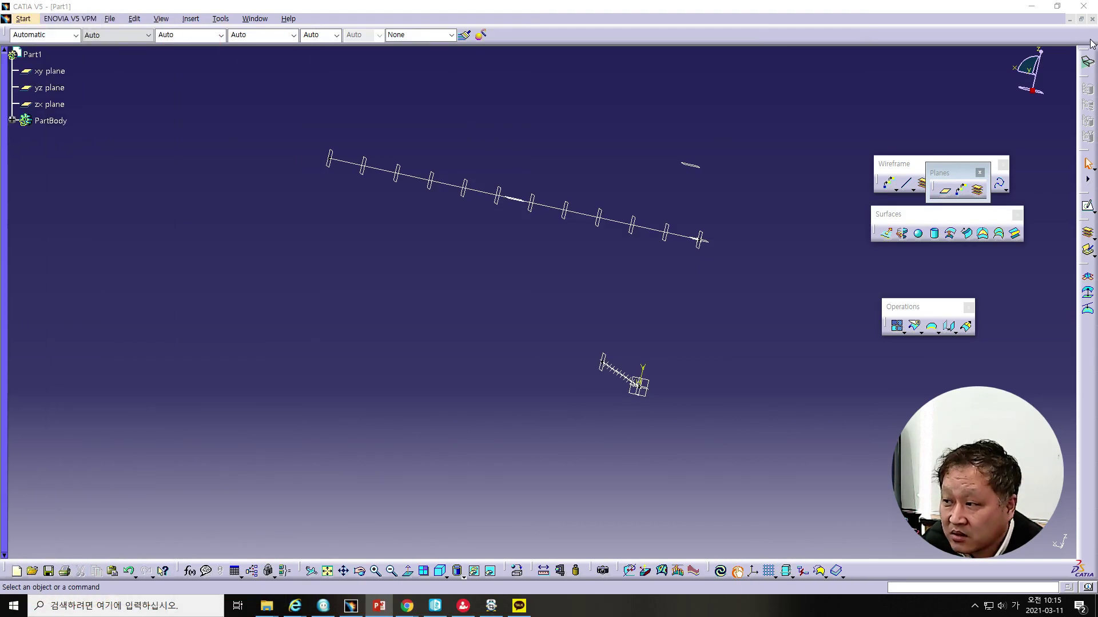
Step: Close Part1 without saving and start a new Wireframe and Surface Design part
left_click(1092, 20)
left_click(576, 324)
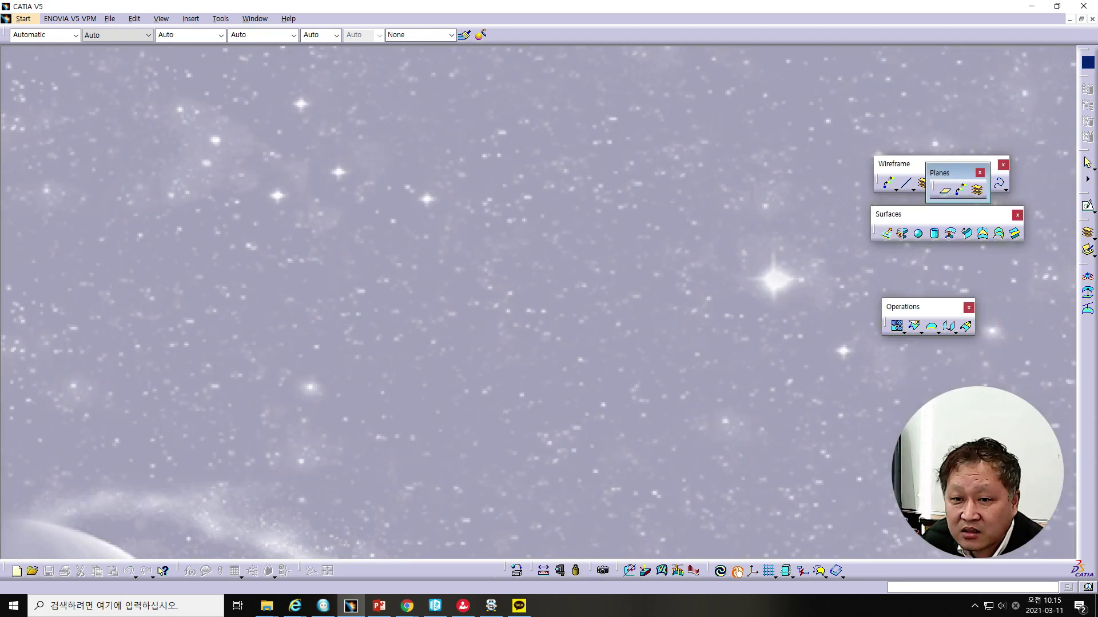
left_click(20, 21)
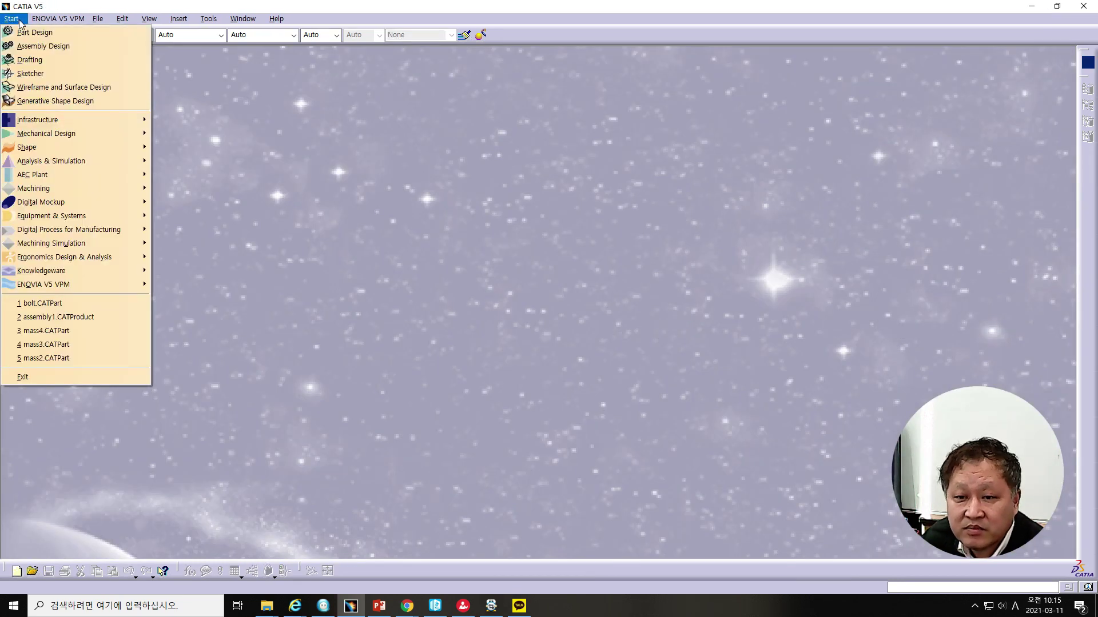
left_click(56, 87)
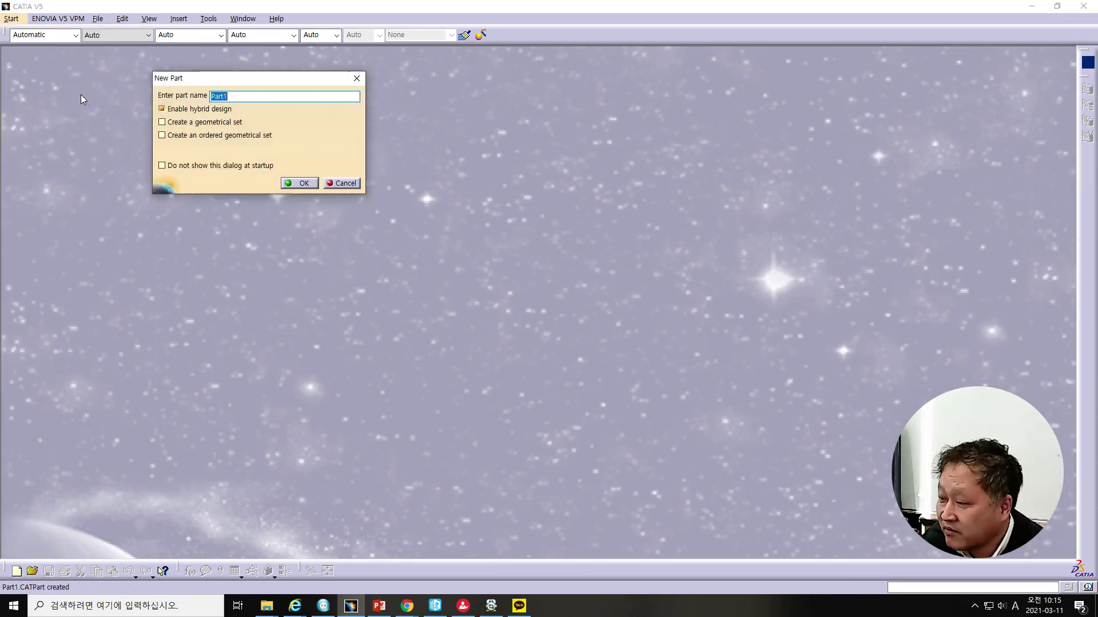
left_click(301, 187)
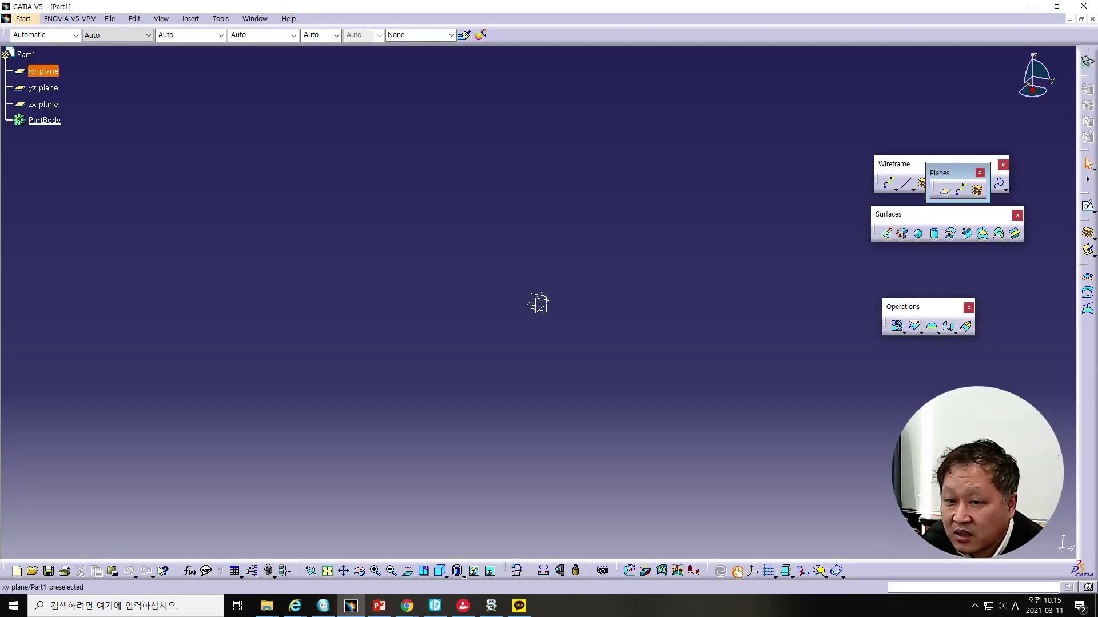
Step: Sketch a five-point wavy spline on the xy plane from left of the origin to the upper right
left_click(43, 71)
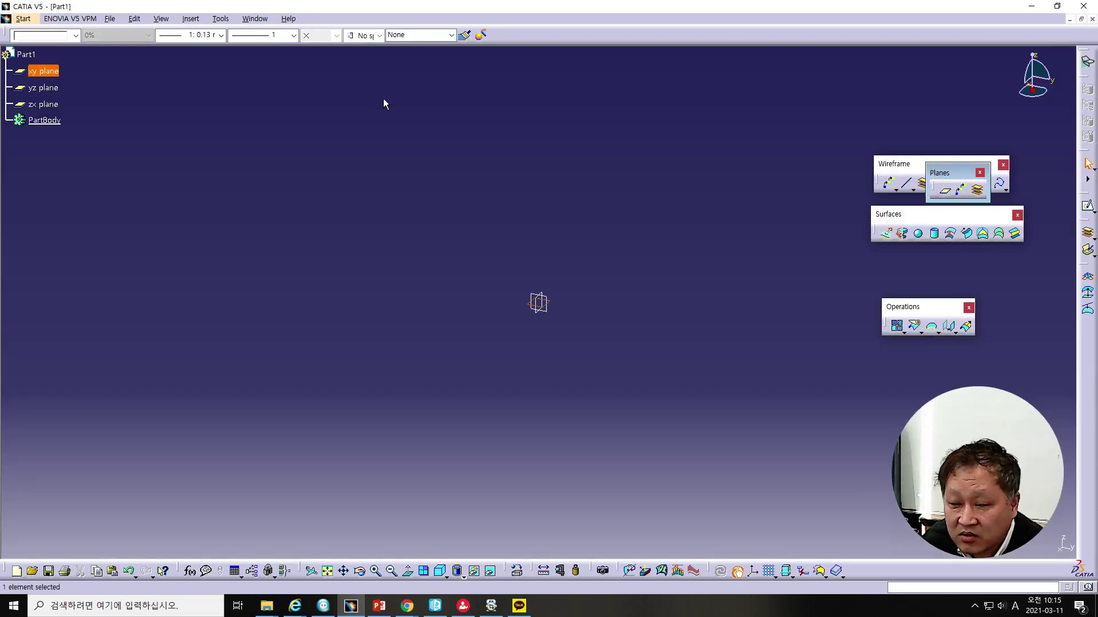
left_click(1088, 207)
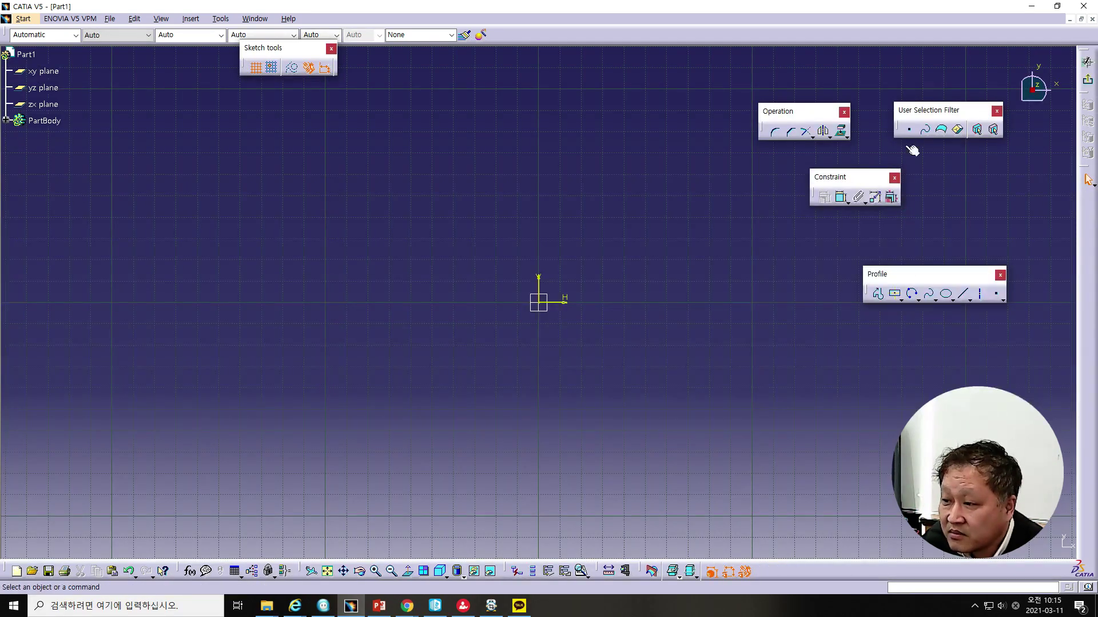
left_click(929, 294)
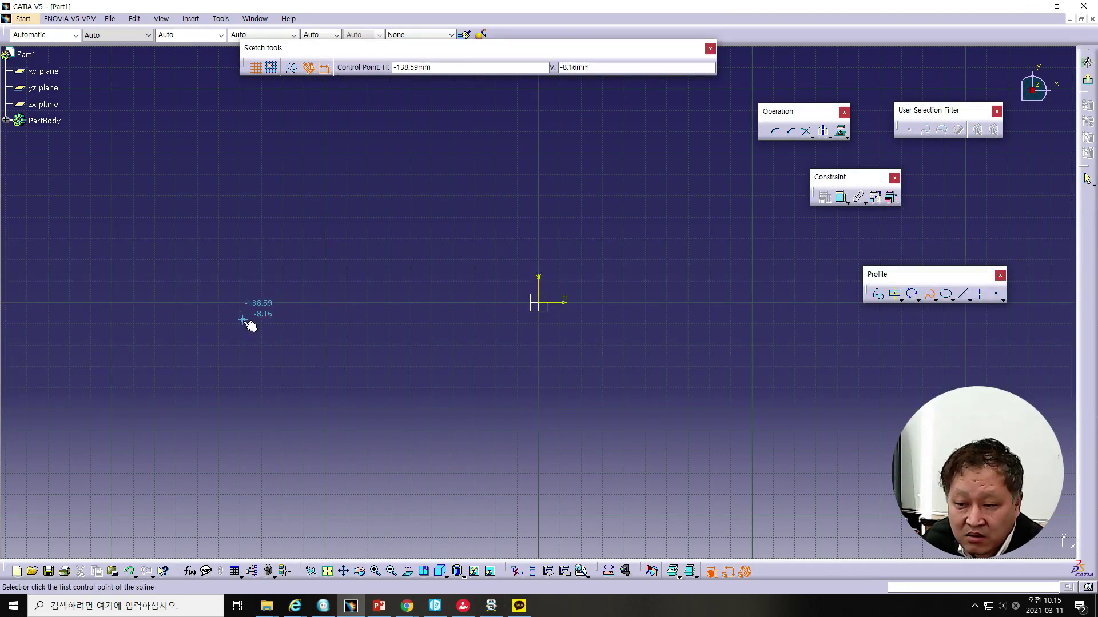
left_click(245, 302)
left_click(378, 172)
left_click(558, 228)
left_click(655, 293)
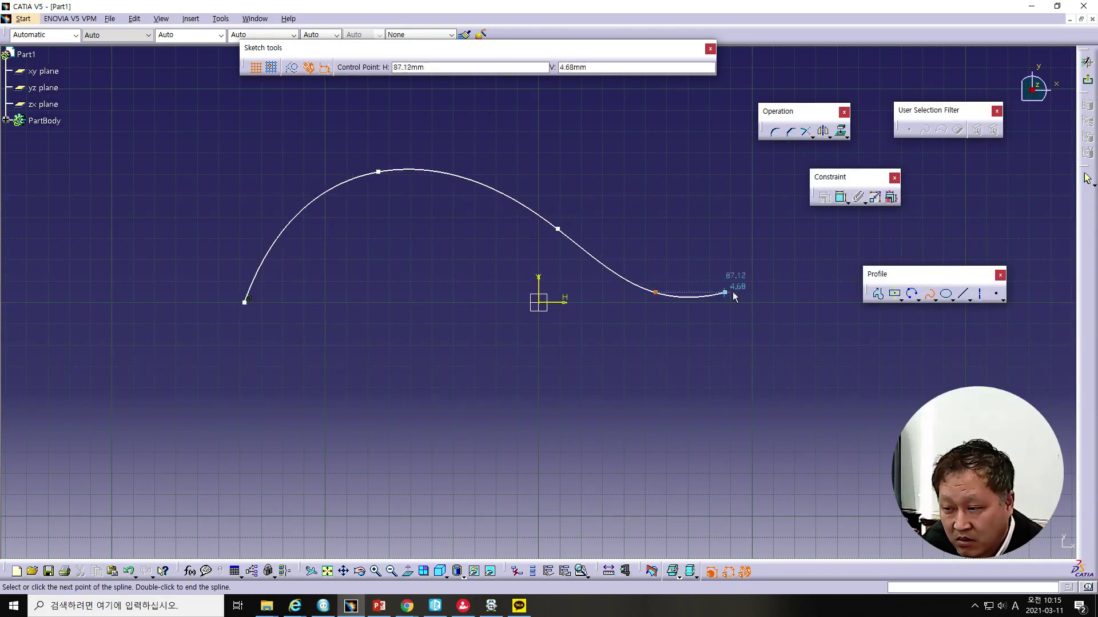
double_click(813, 232)
Step: Finish the spline, exit the sketch, and extrude it into a taller wavy surface
double_click(813, 232)
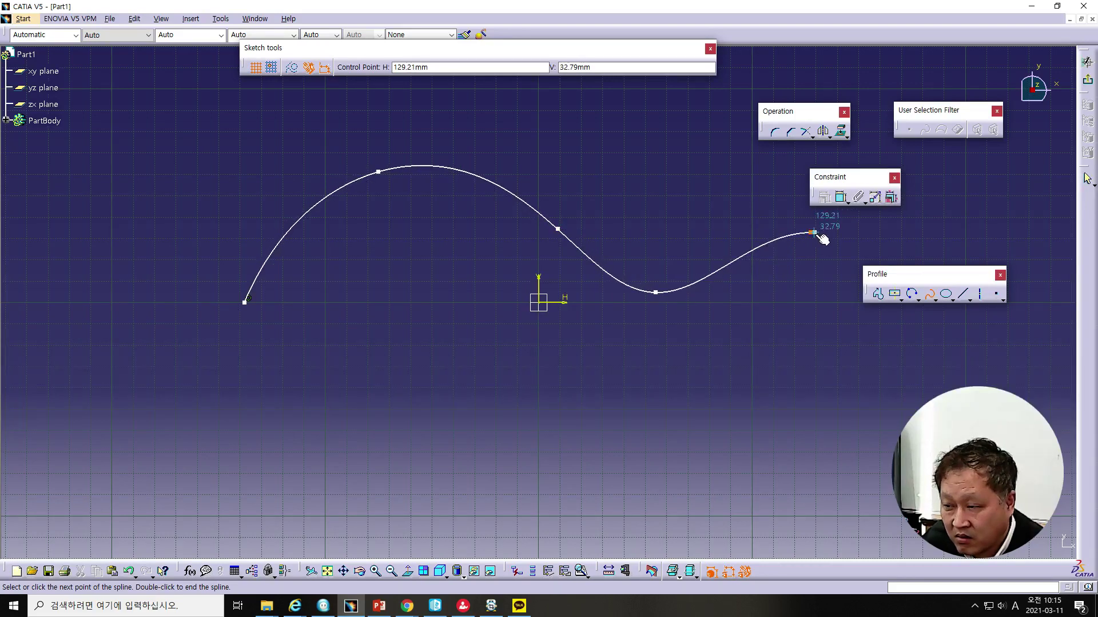
left_click(1086, 80)
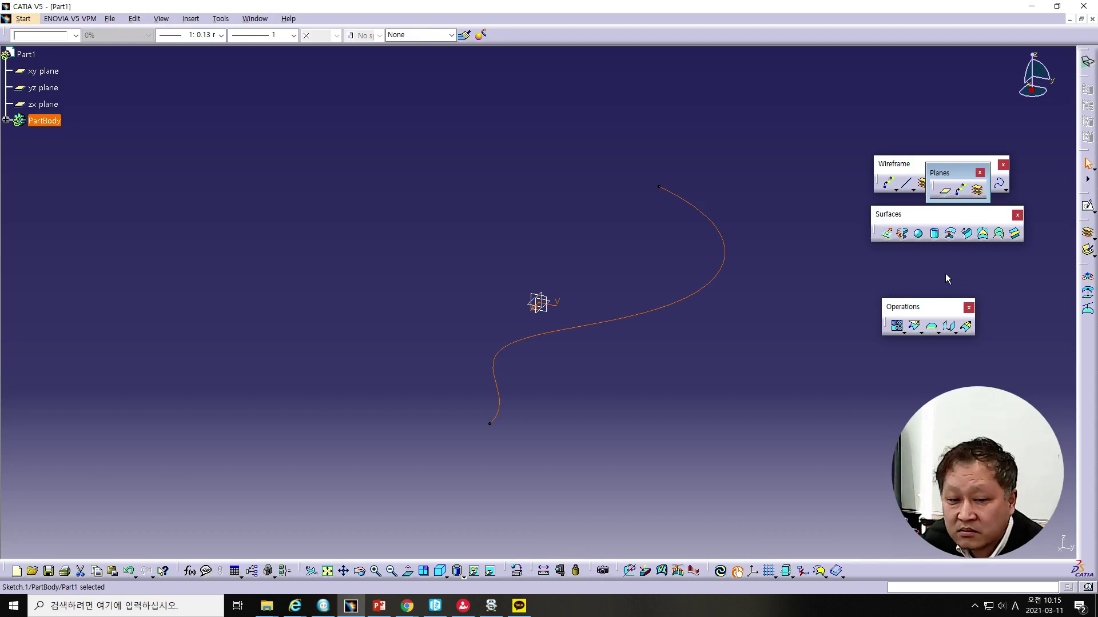
left_click(886, 233)
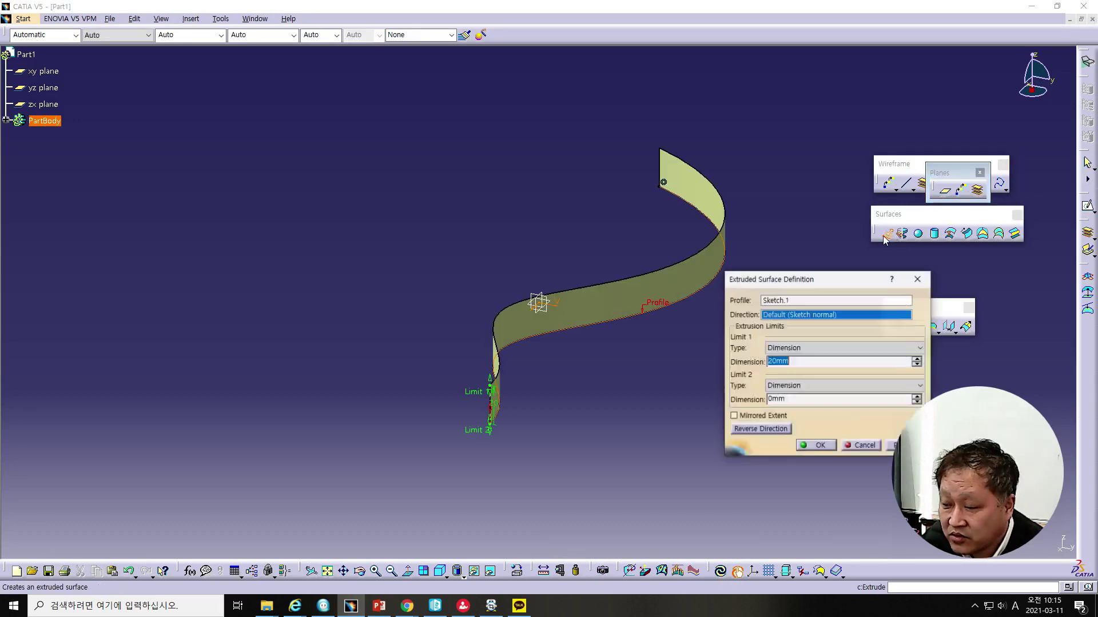
left_click_drag(490, 393, 490, 291)
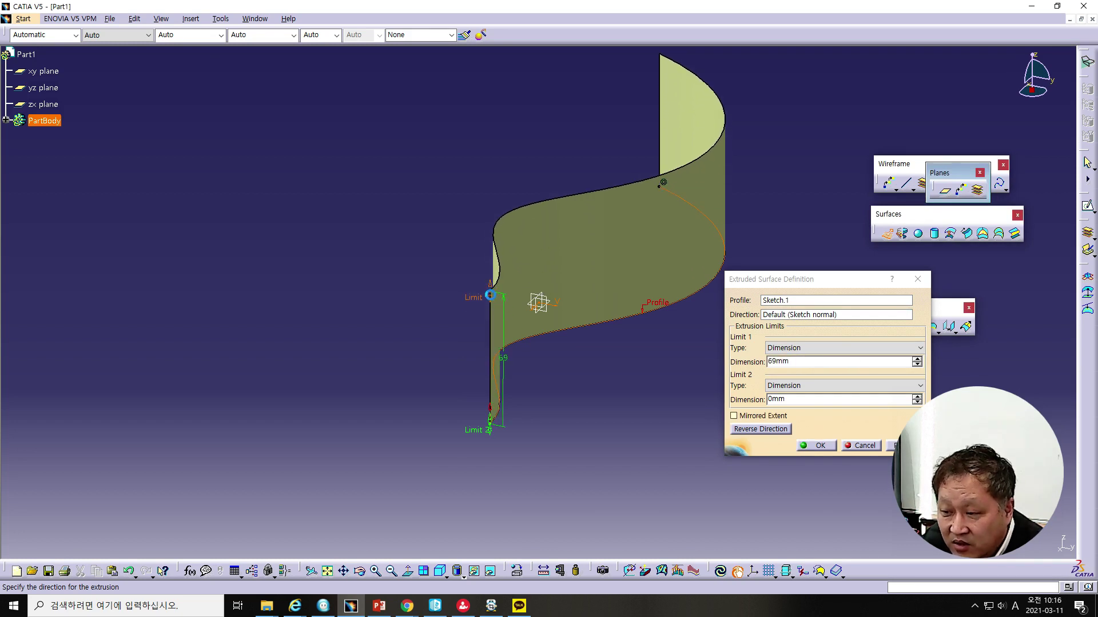
left_click(822, 445)
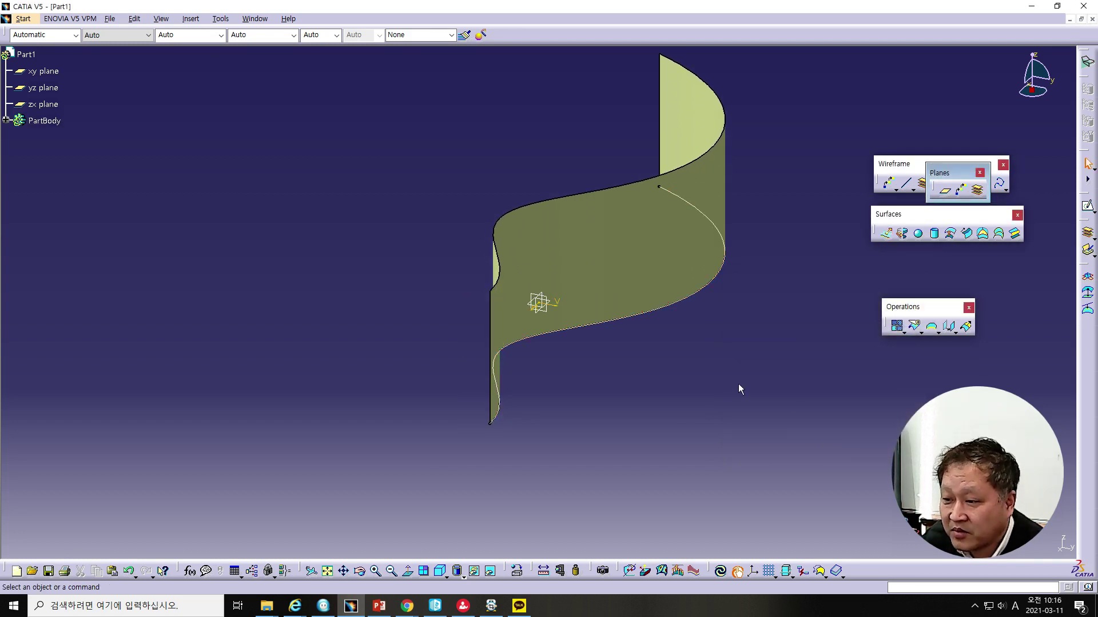
mouse_move(730, 383)
middle_mouse_down()
mouse_move(755, 415)
mouse_move(621, 499)
mouse_move(638, 503)
middle_mouse_up()
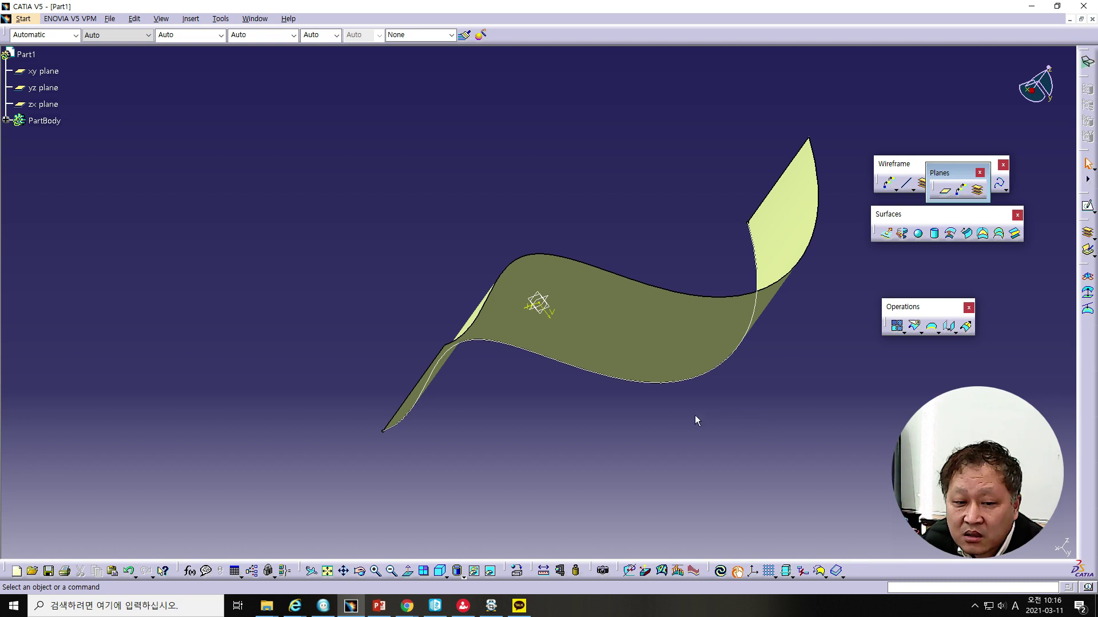
mouse_move(781, 421)
middle_mouse_down()
mouse_move(691, 428)
mouse_move(688, 248)
mouse_move(610, 152)
mouse_move(564, 343)
mouse_move(583, 326)
mouse_move(536, 274)
mouse_move(522, 277)
middle_mouse_up()
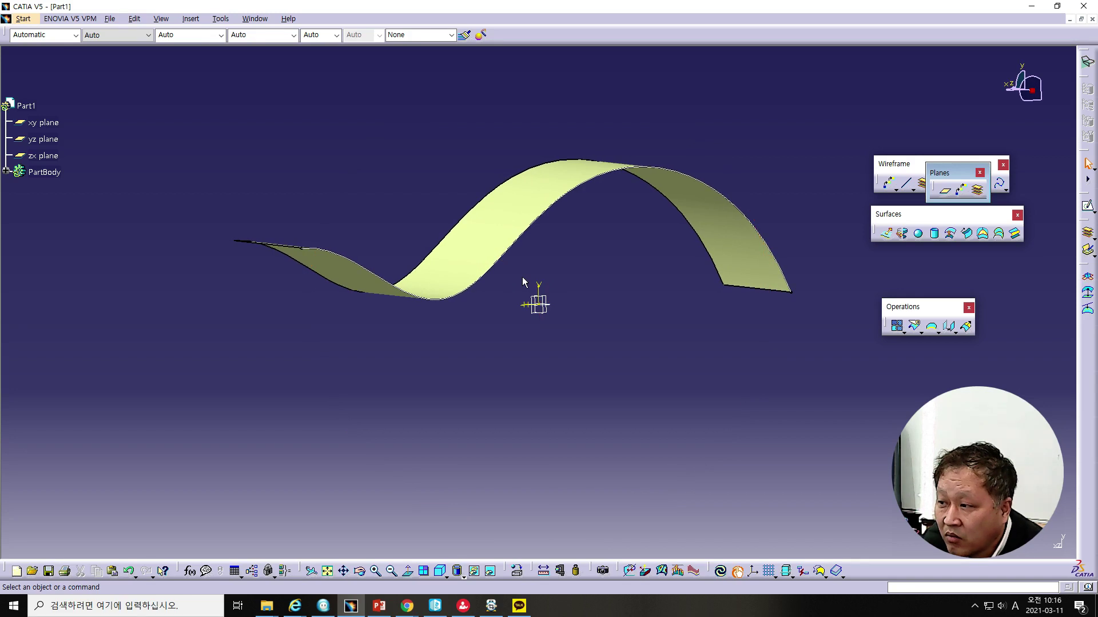
left_click(40, 140)
left_click(1086, 205)
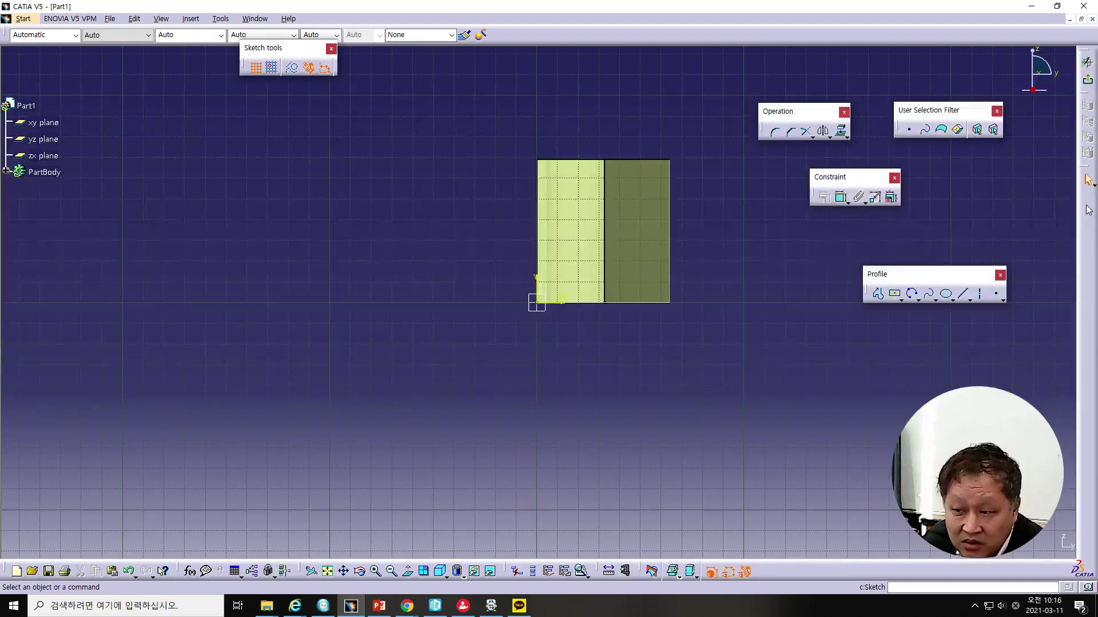
middle_click_drag(669, 341, 657, 366)
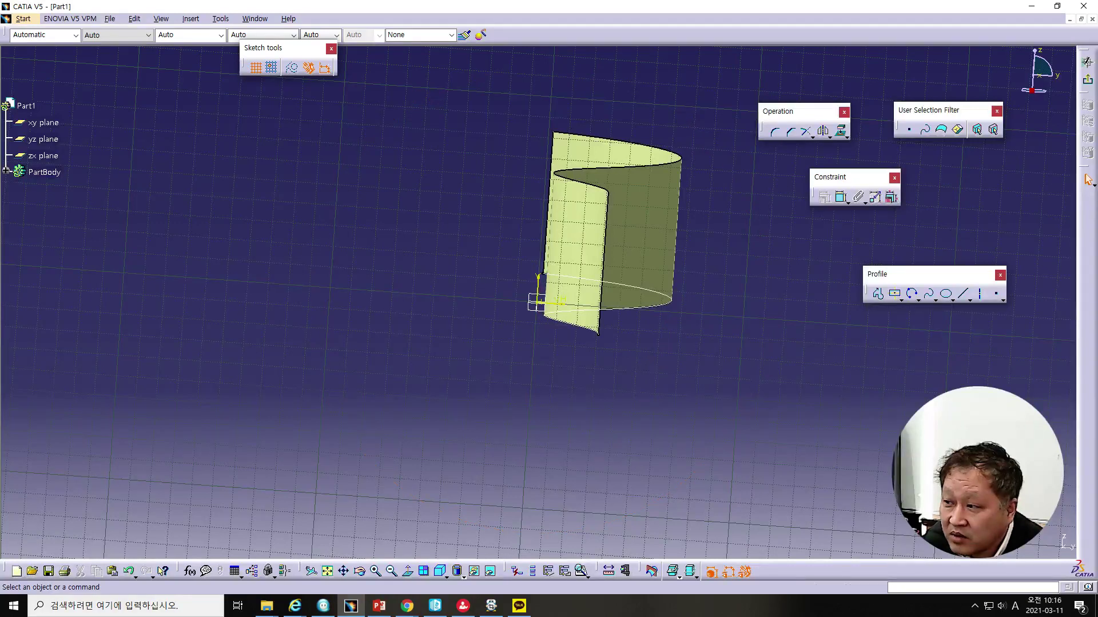
left_click(1086, 79)
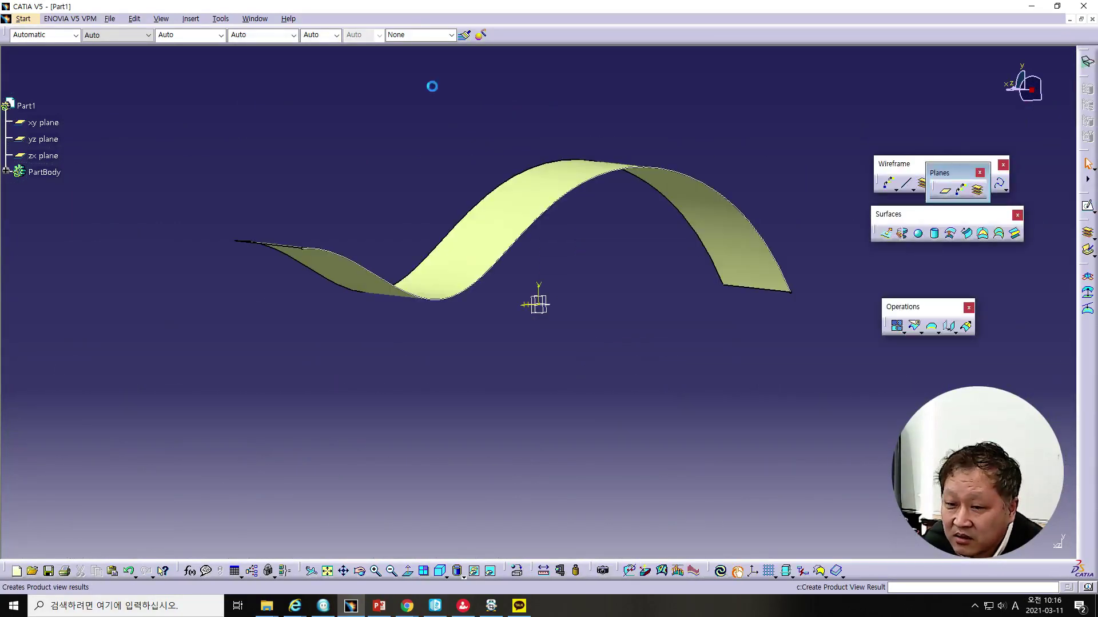
left_click(54, 159)
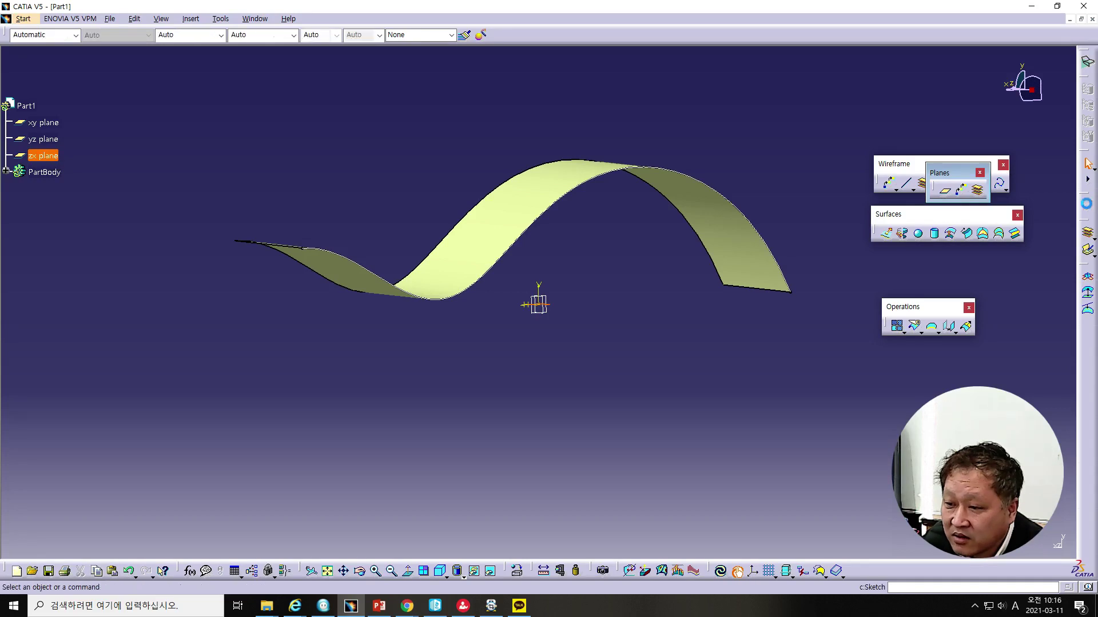
left_click(629, 570)
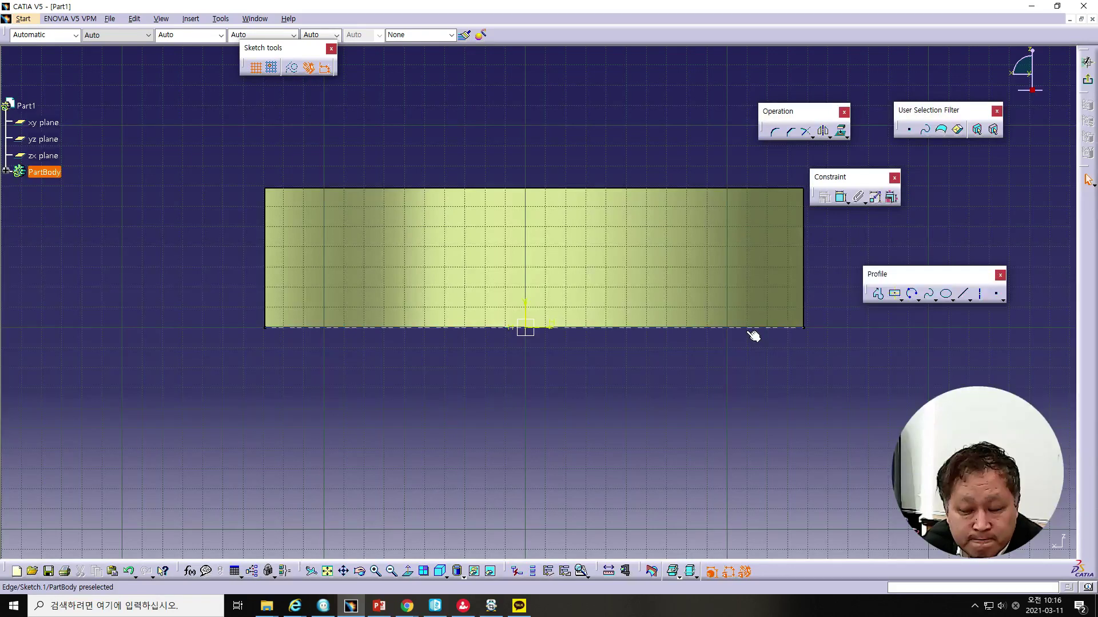
mouse_move(539, 439)
middle_mouse_down()
mouse_move(552, 298)
mouse_move(544, 186)
mouse_move(522, 129)
mouse_move(531, 118)
mouse_move(577, 135)
middle_mouse_up()
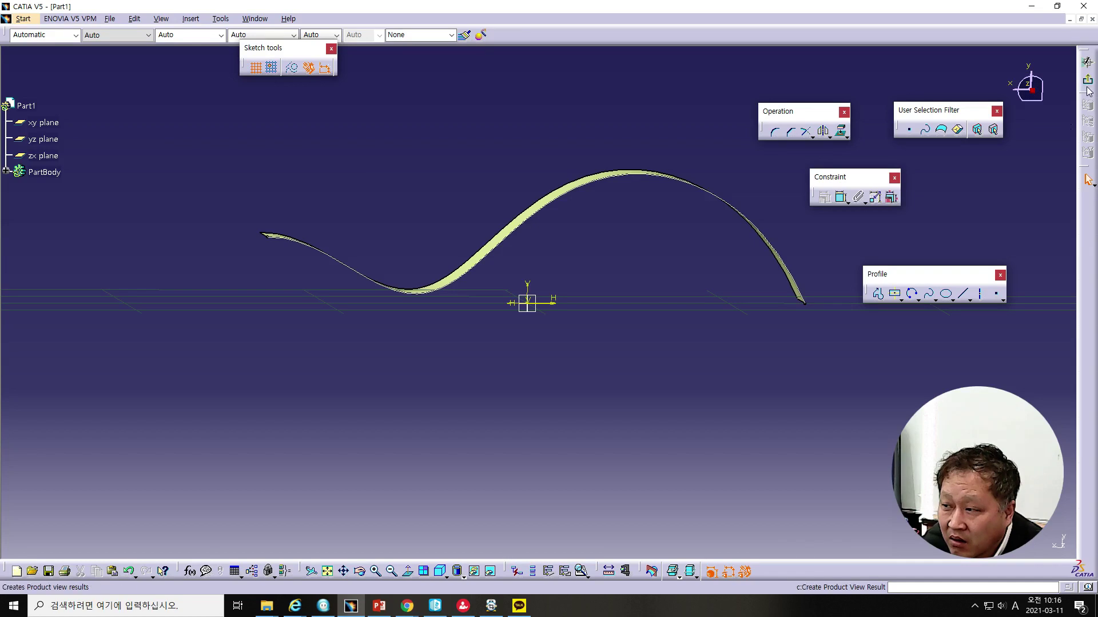
left_click(1087, 61)
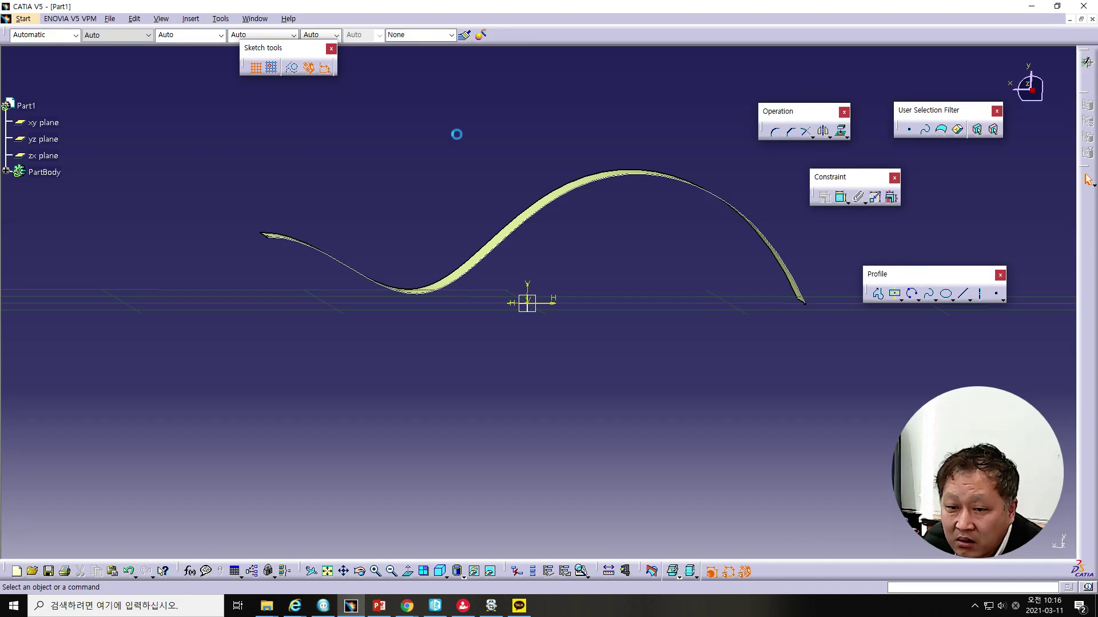
left_click(48, 140)
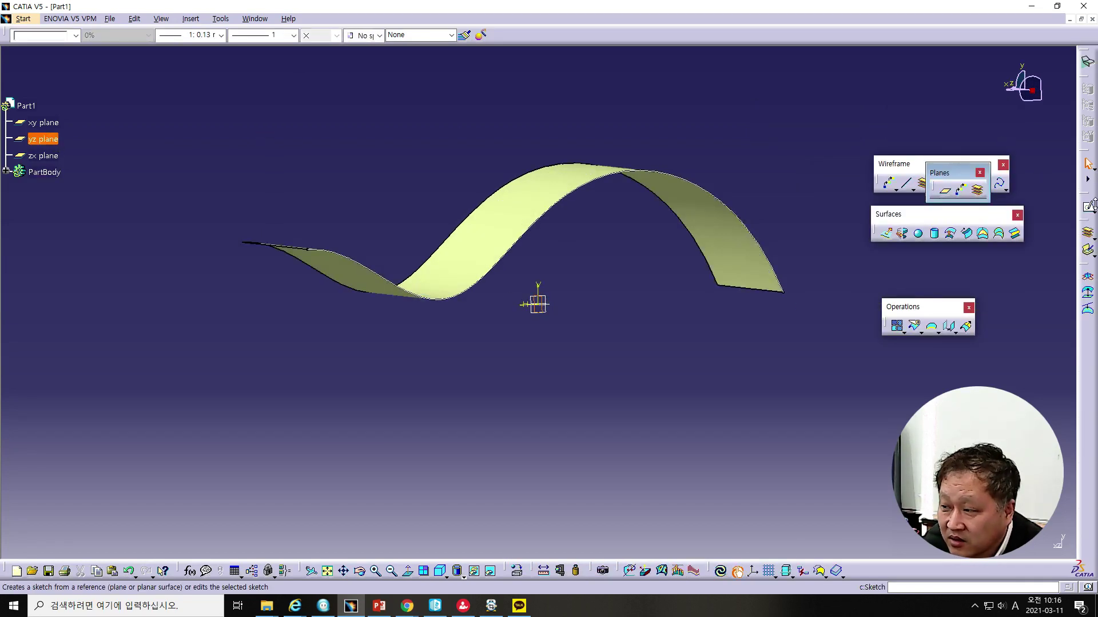
left_click(1088, 208)
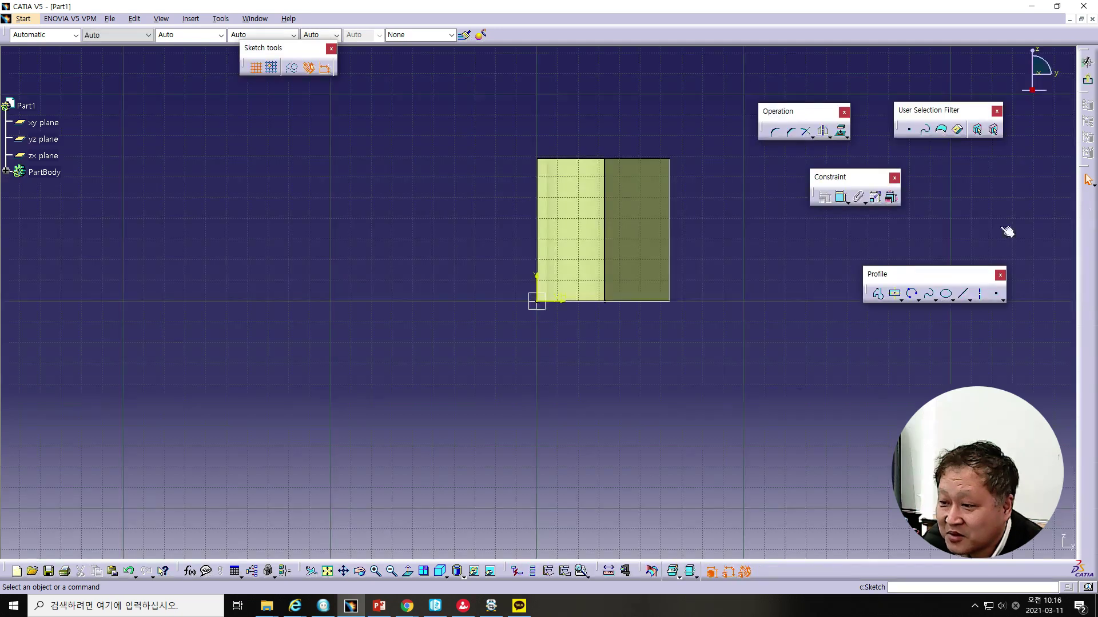
mouse_move(678, 403)
middle_mouse_down()
mouse_move(662, 355)
mouse_move(527, 311)
mouse_move(492, 352)
middle_mouse_up()
mouse_move(845, 371)
middle_mouse_down()
mouse_move(765, 358)
mouse_move(715, 272)
mouse_move(696, 201)
mouse_move(613, 317)
mouse_move(541, 341)
mouse_move(494, 139)
mouse_move(480, 138)
middle_mouse_up()
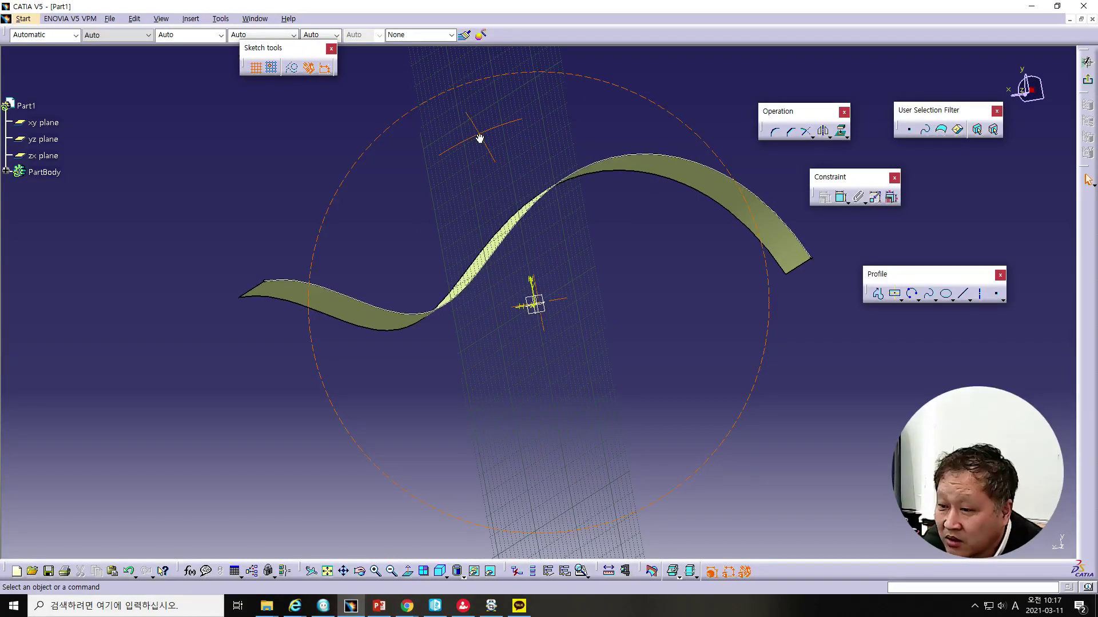
middle_click_drag(480, 138, 478, 127)
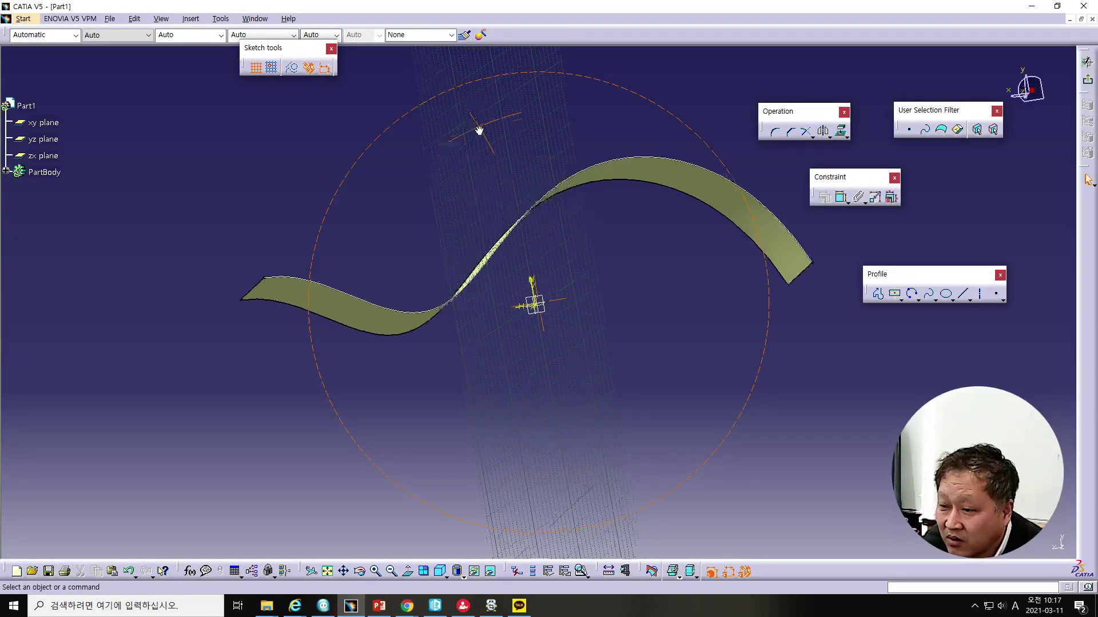
left_click(1088, 85)
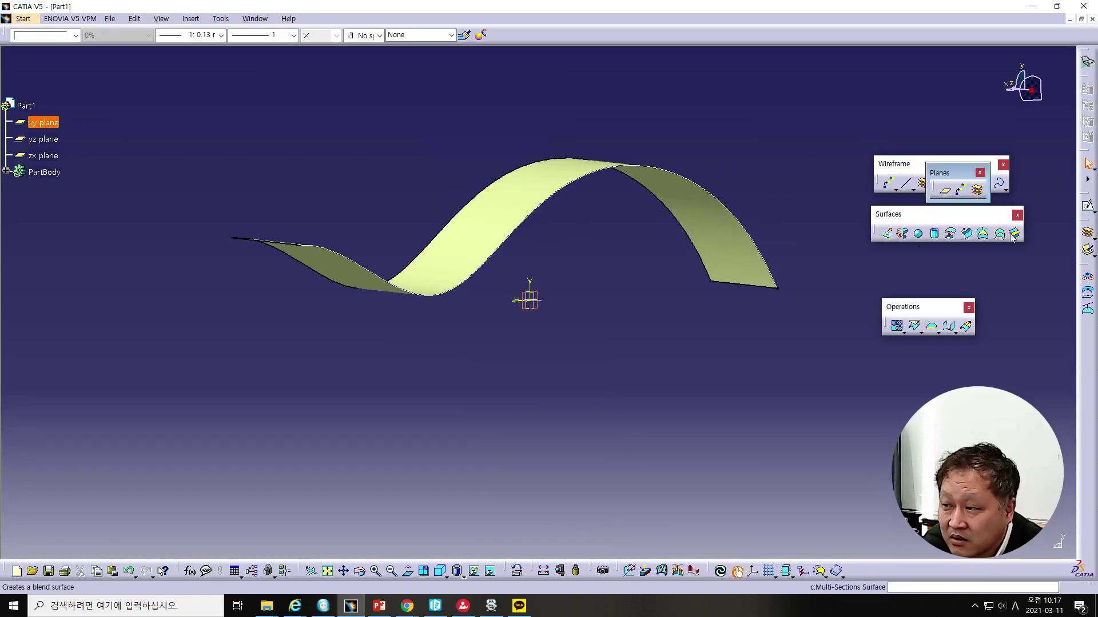
left_click(1088, 205)
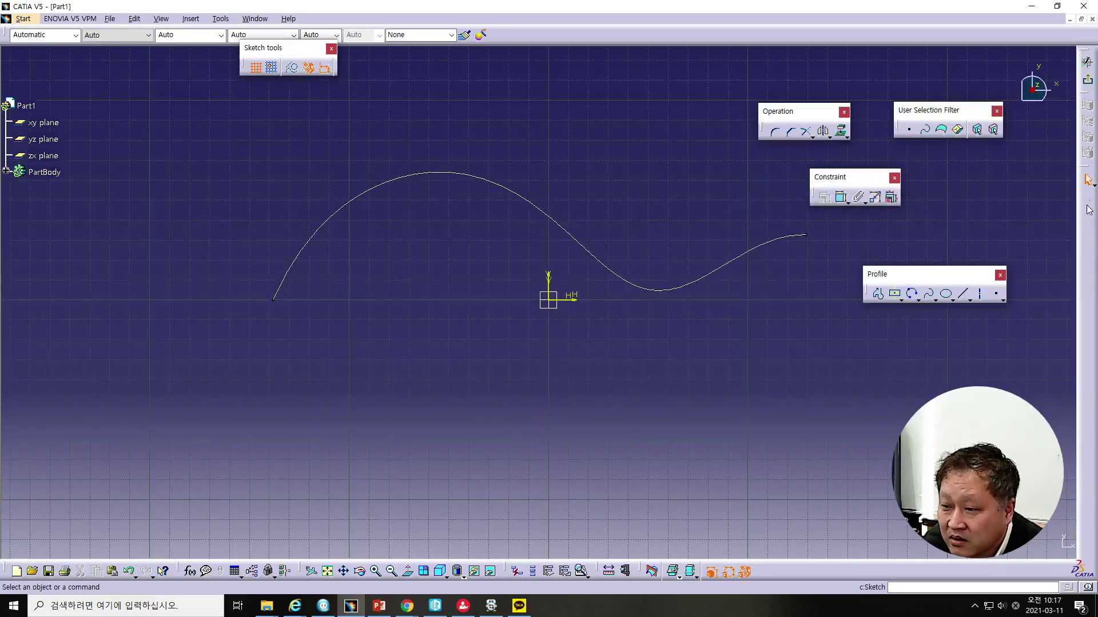
mouse_move(464, 274)
middle_mouse_down()
mouse_move(444, 342)
mouse_move(444, 328)
middle_mouse_up()
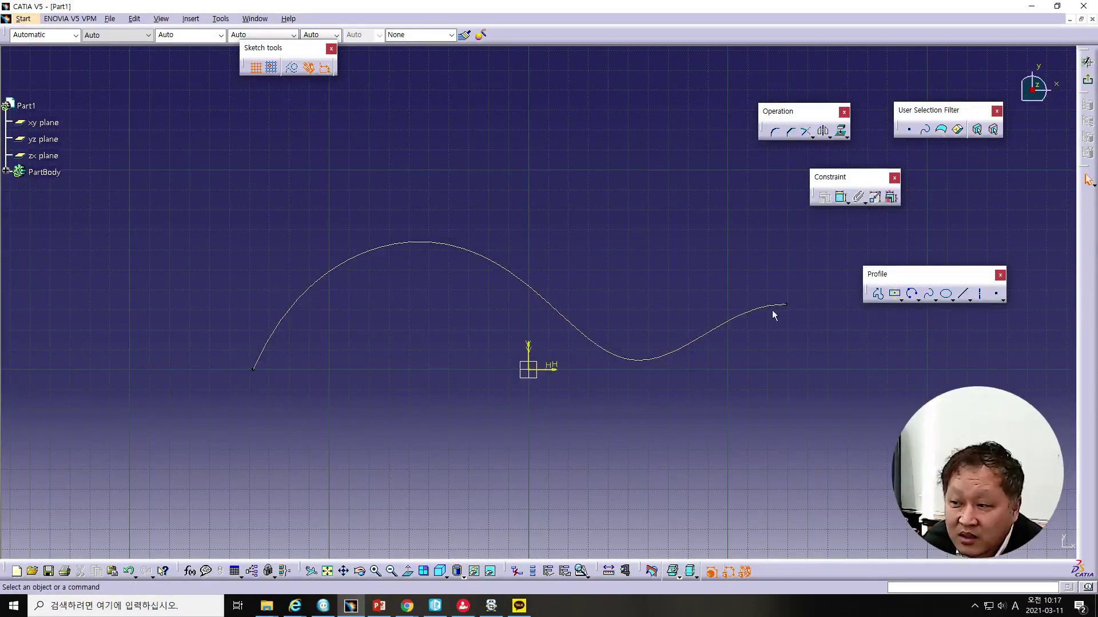
left_click(877, 294)
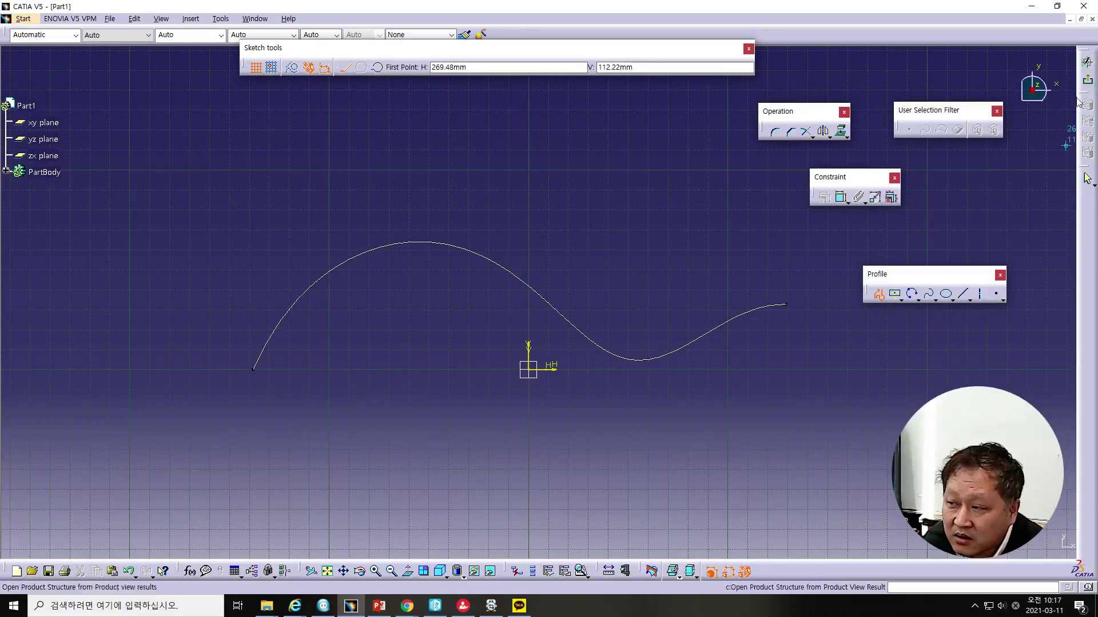
left_click(1088, 83)
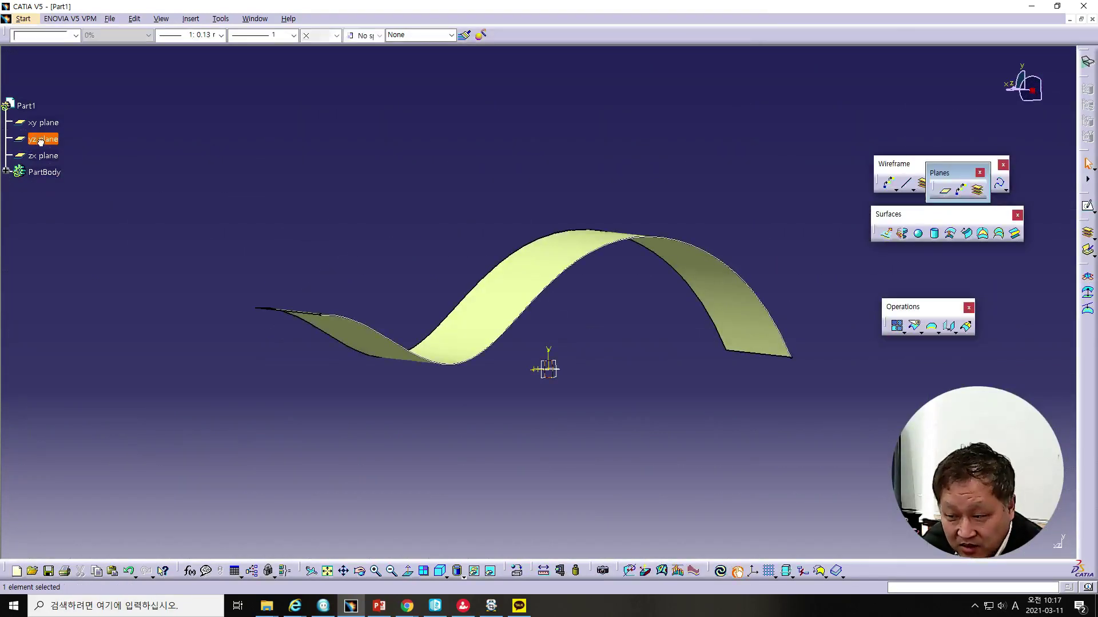
Step: Open a sketch on the yz plane and view it straight on
left_click(1087, 206)
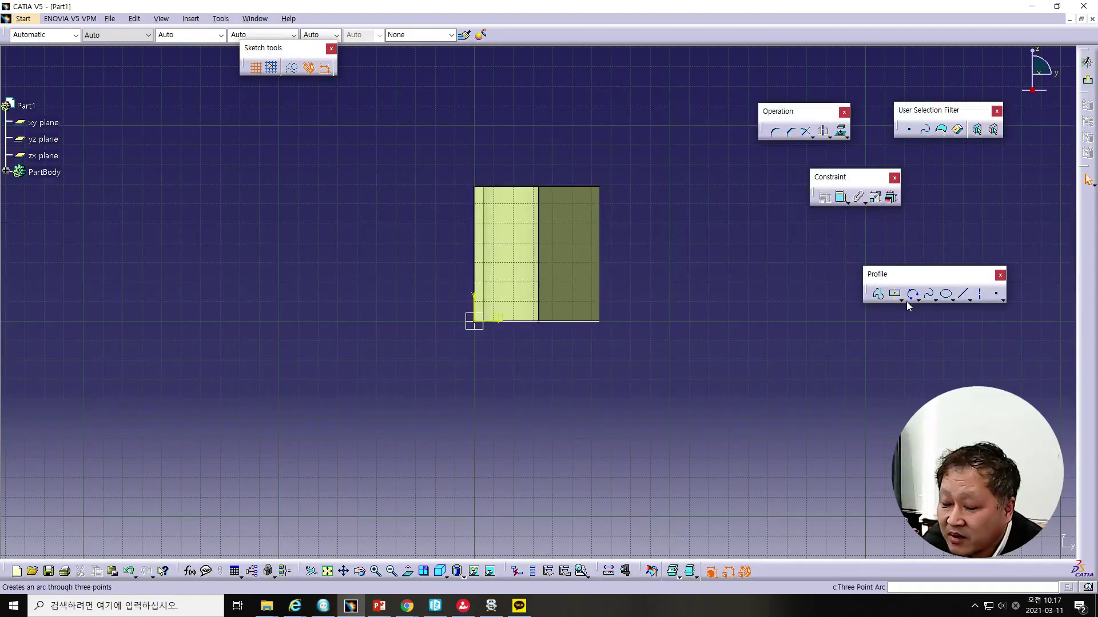
mouse_move(659, 294)
middle_mouse_down()
mouse_move(629, 319)
mouse_move(636, 295)
middle_mouse_up()
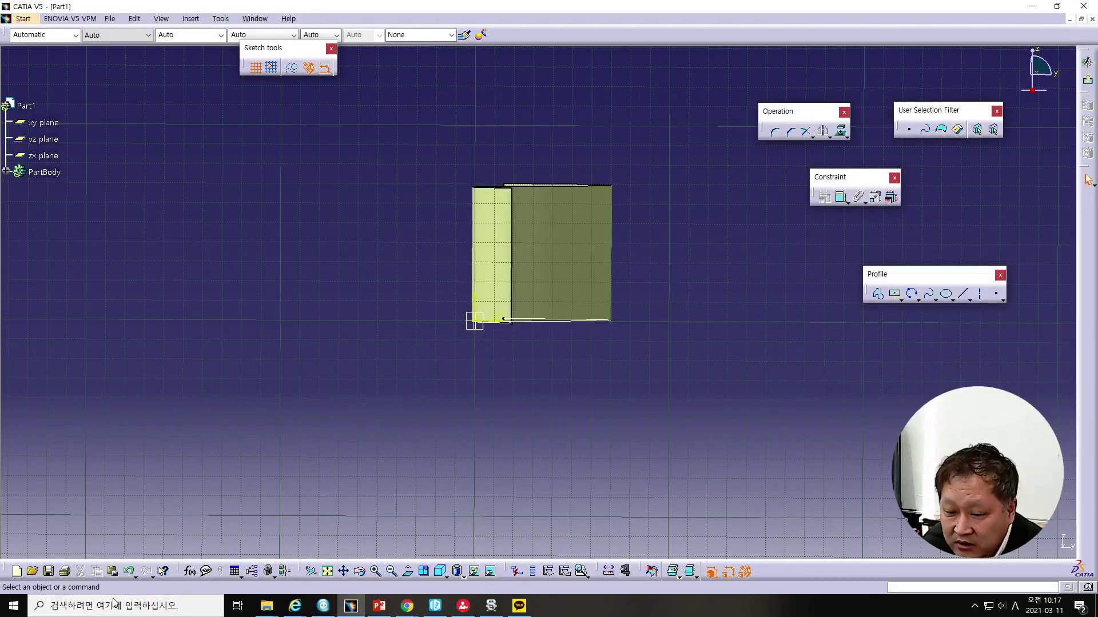
left_click(407, 571)
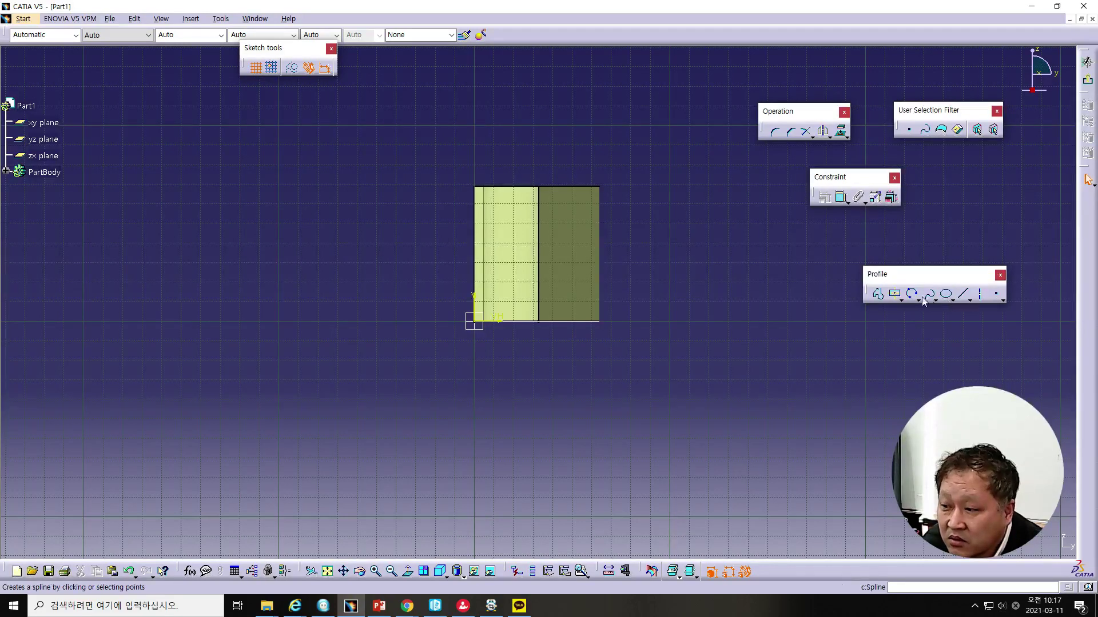
Step: Draw a three-point-arc profile: a large lower arc, then a small upper-right arc
left_click(879, 295)
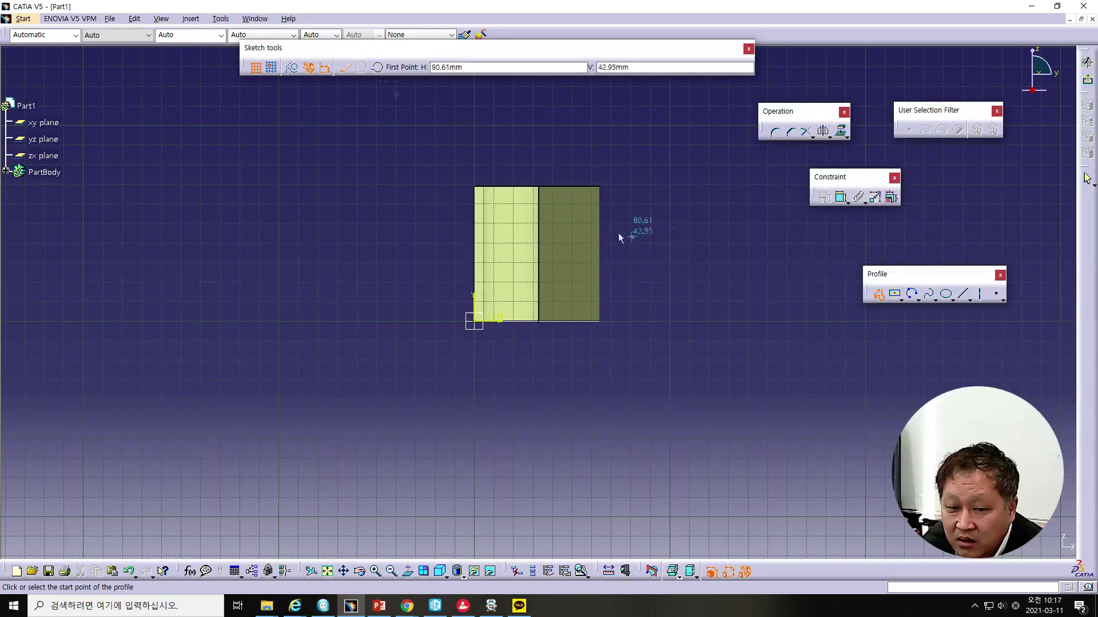
left_click(377, 69)
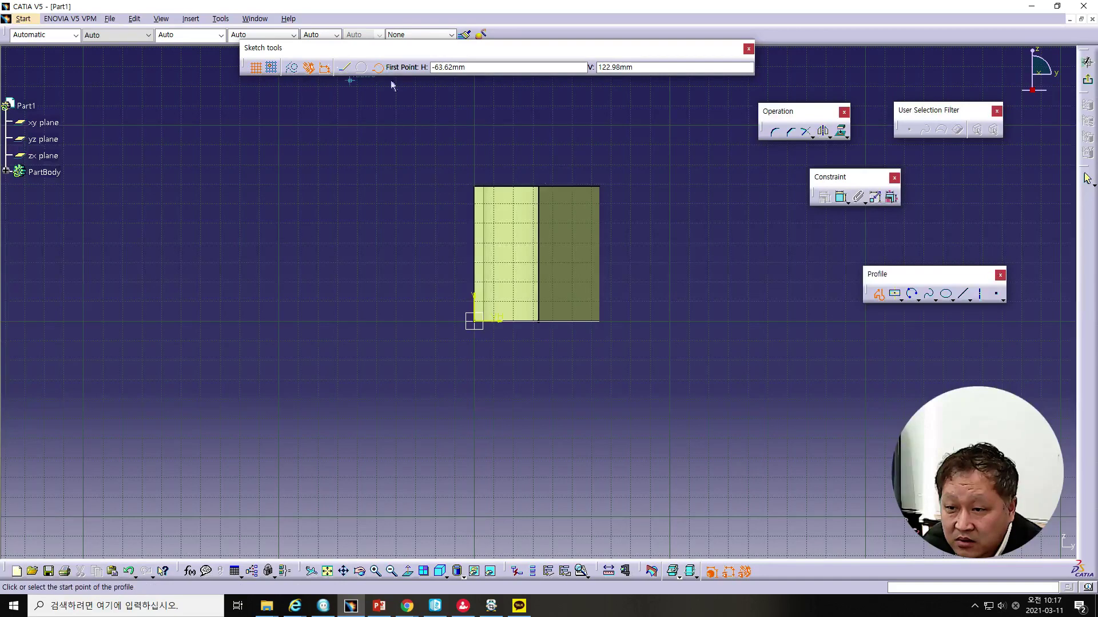
left_click(660, 247)
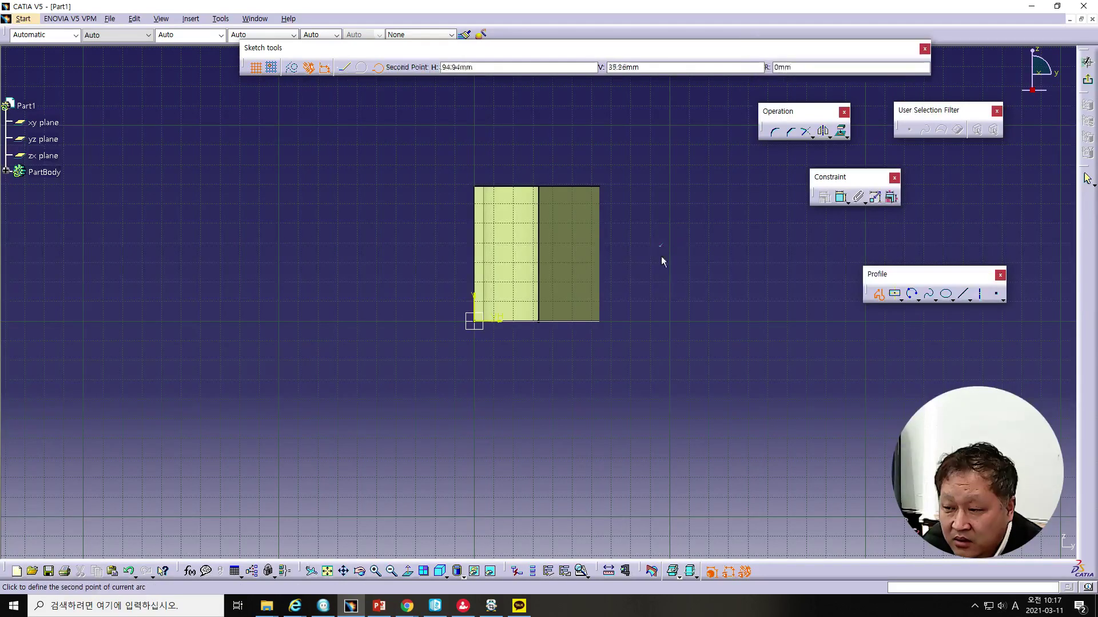
left_click(707, 296)
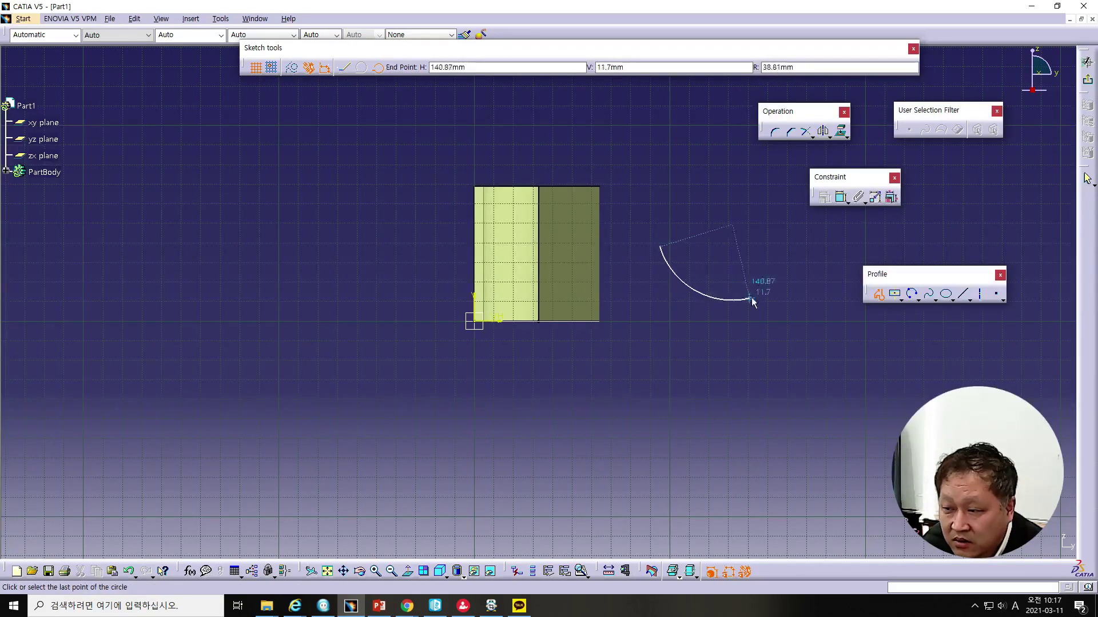
left_click(792, 245)
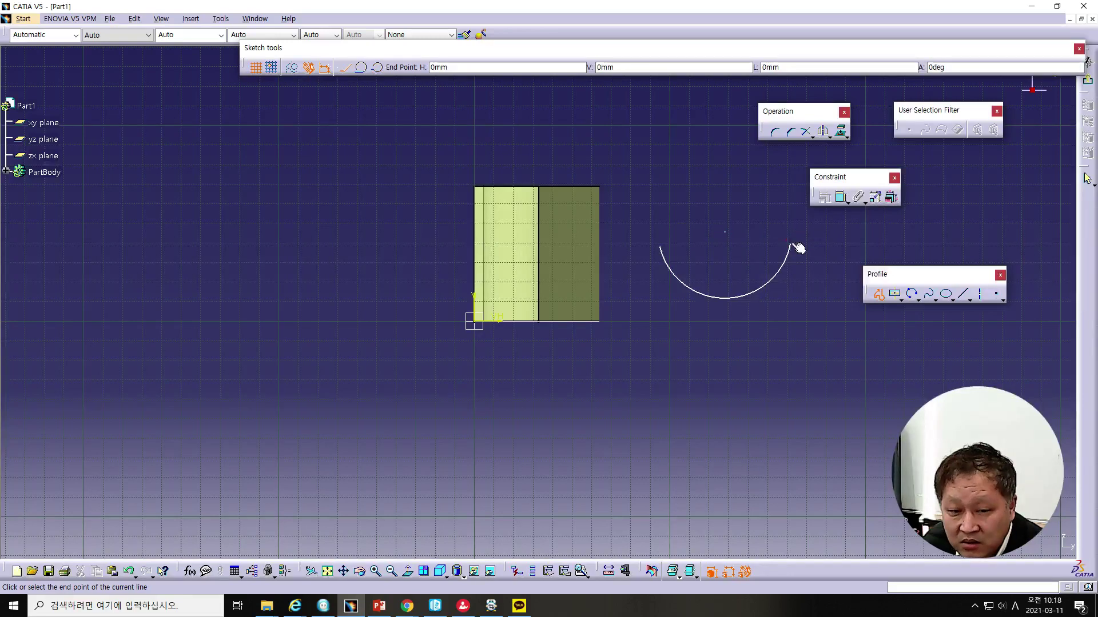
left_click(379, 69)
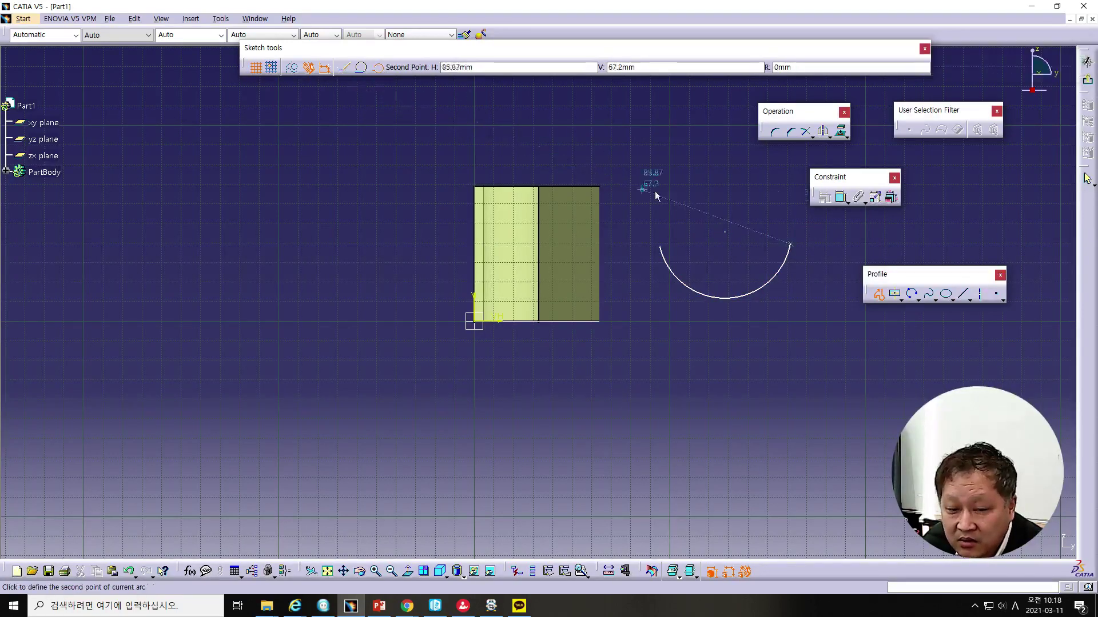
left_click(817, 227)
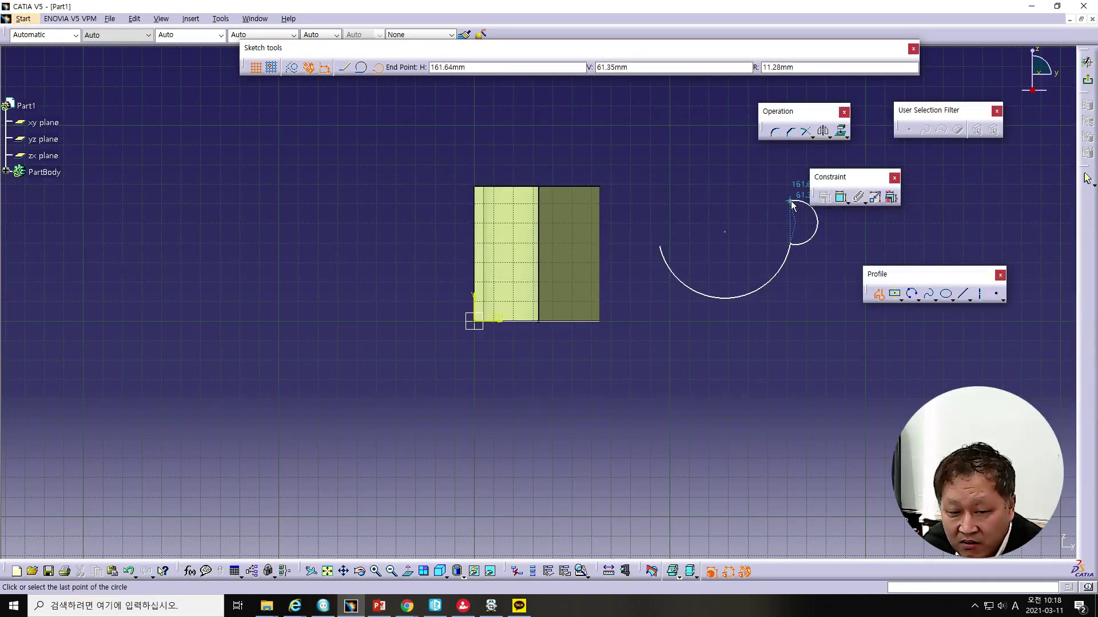
left_click(792, 201)
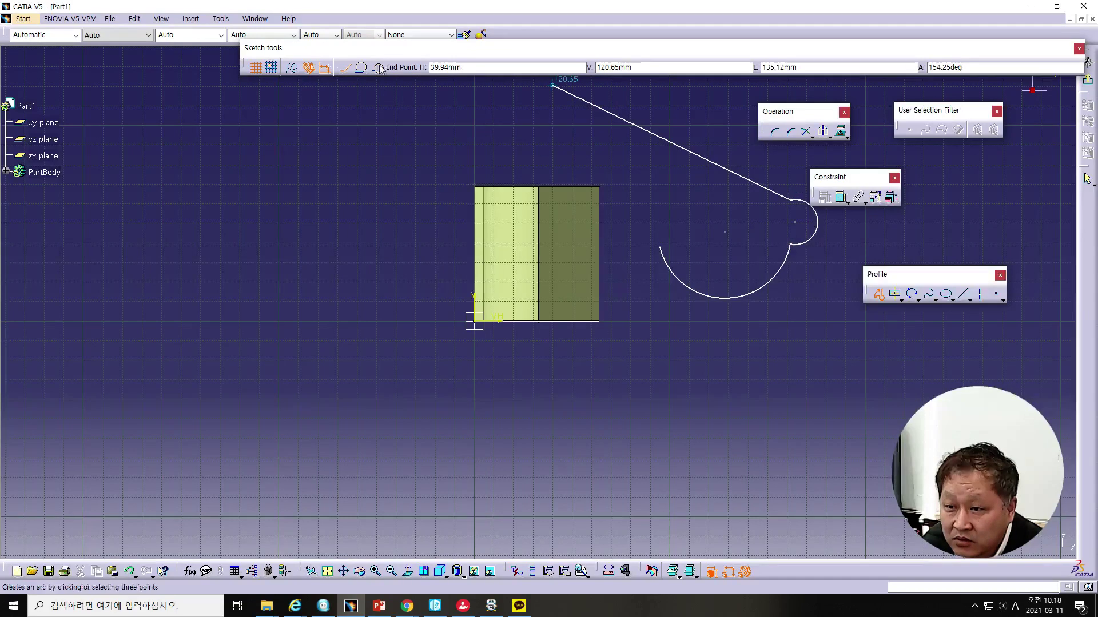
Step: Add the top arc and a closing arc back to the start, then exit the sketch
left_click(378, 68)
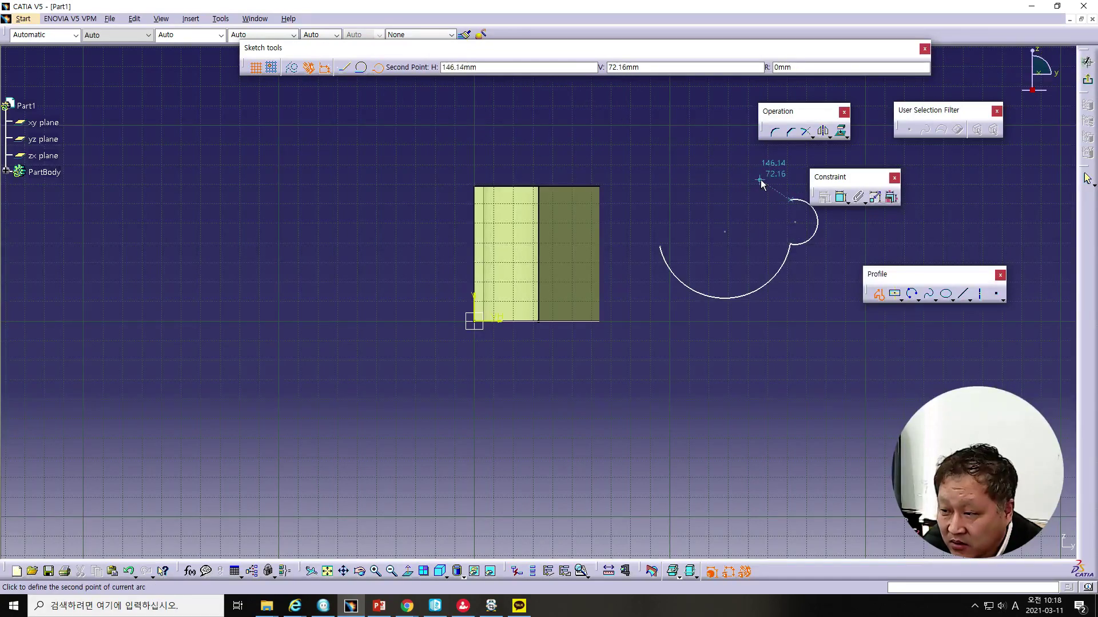
left_click(736, 176)
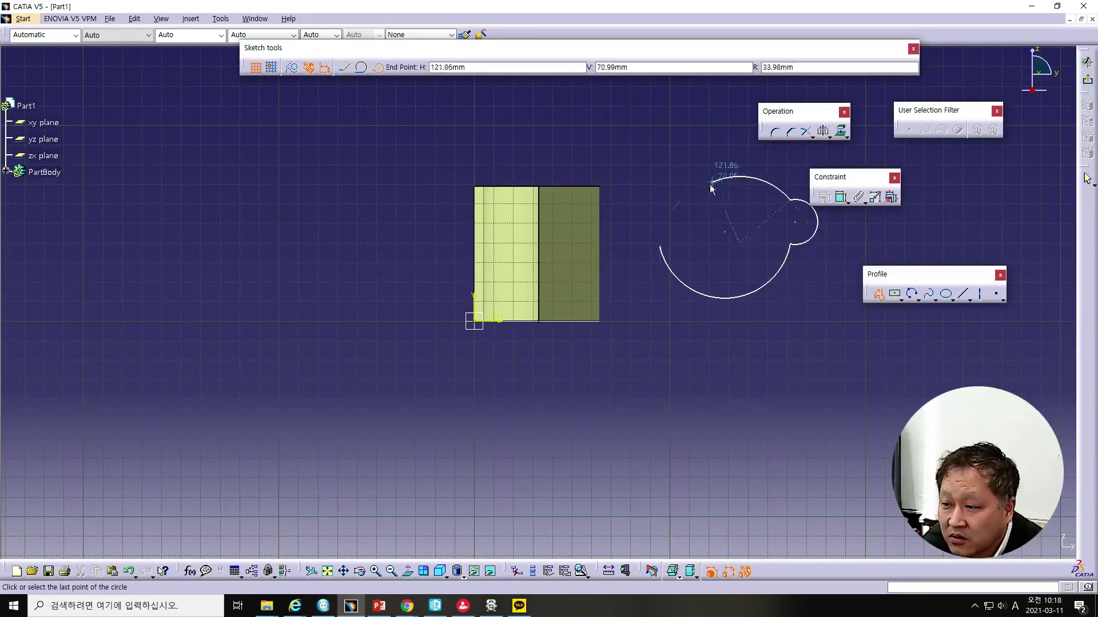
left_click(660, 201)
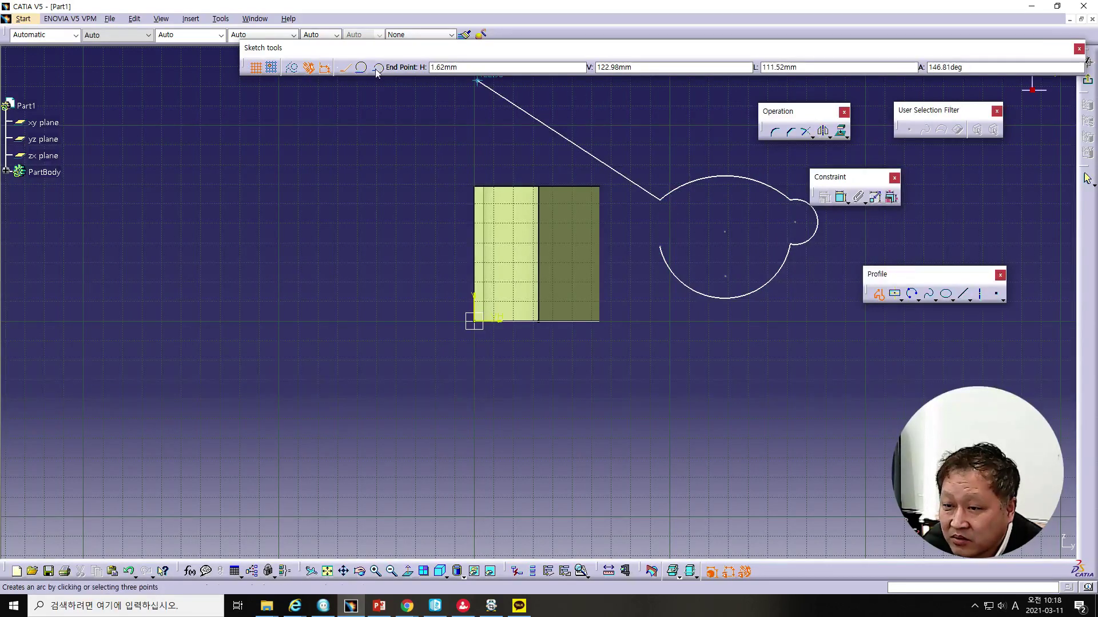
left_click(643, 225)
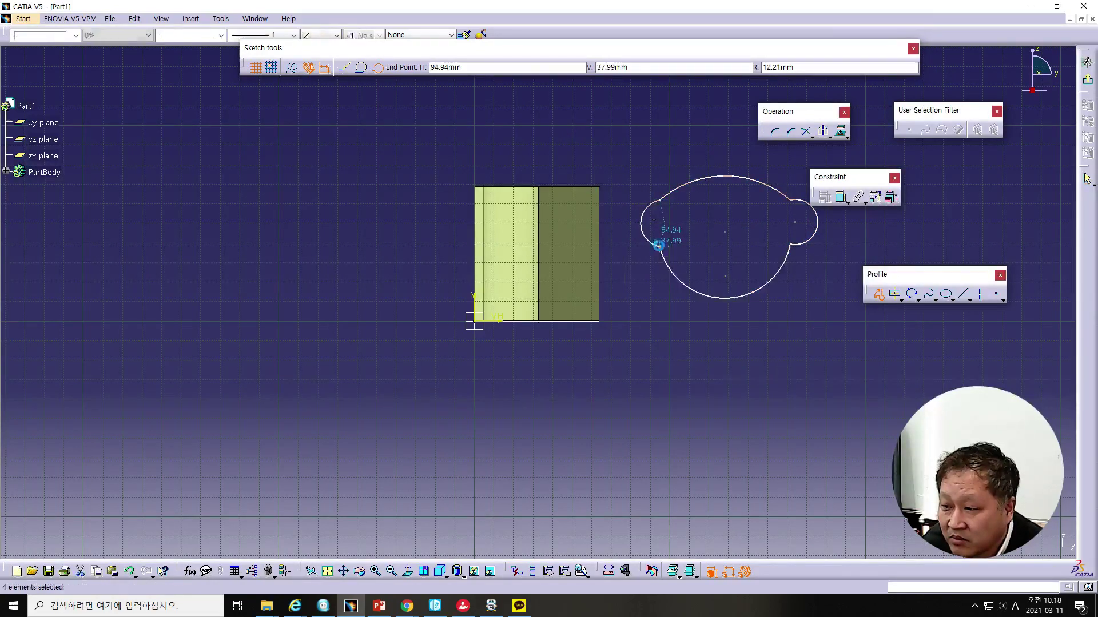
left_click(657, 244)
left_click(664, 327)
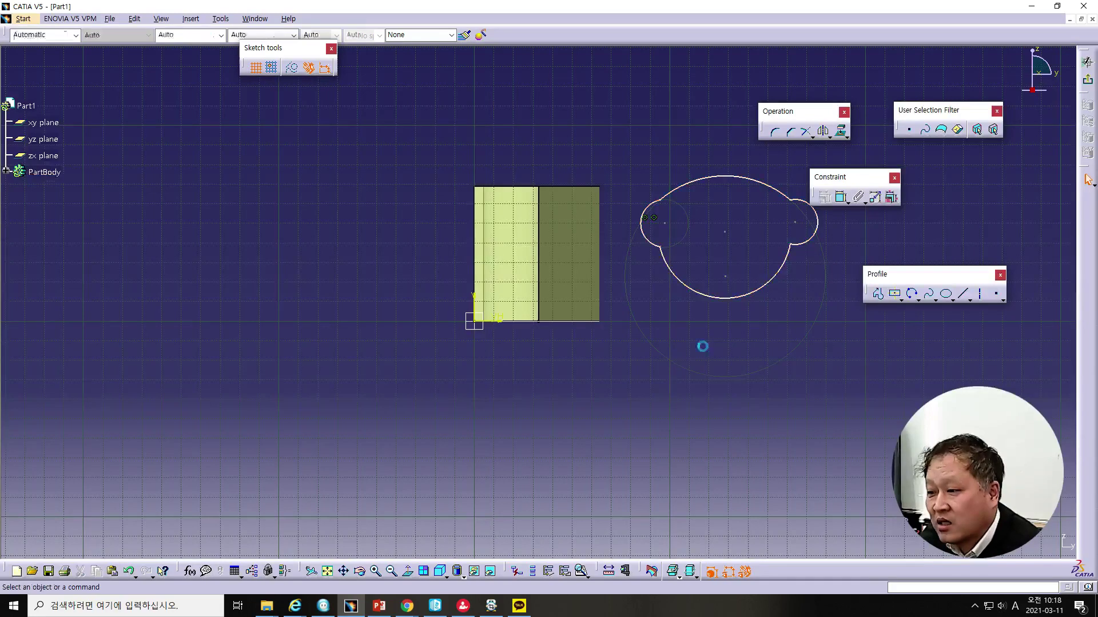
left_click(1088, 85)
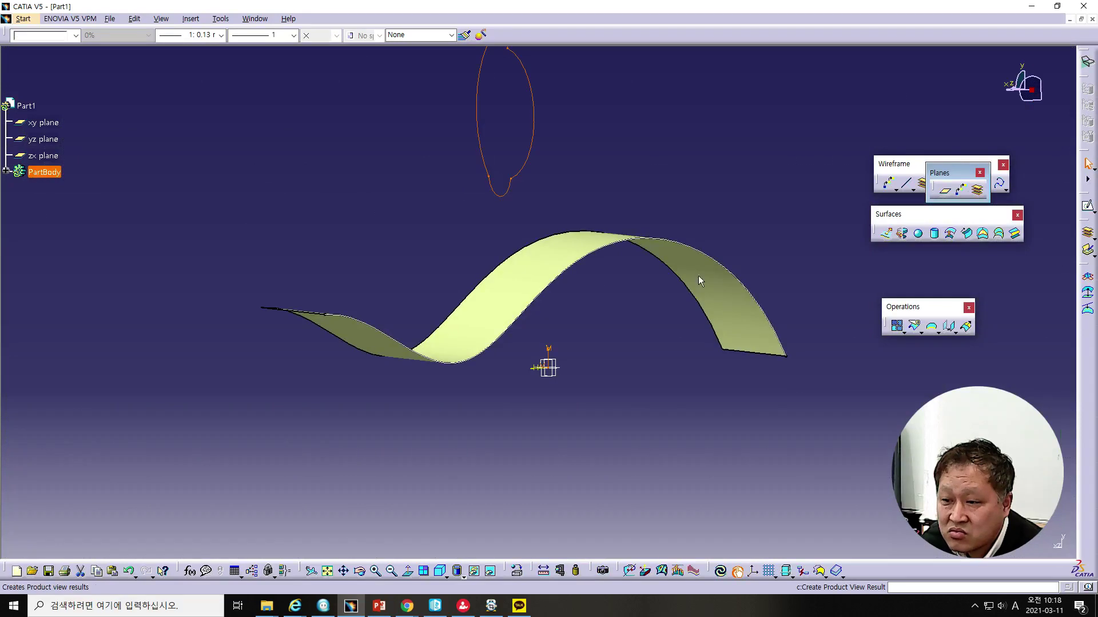
Step: Close the Planes toolbar and start a Normal projection with Sketch.6 as the element
middle_click_drag(604, 312, 581, 374)
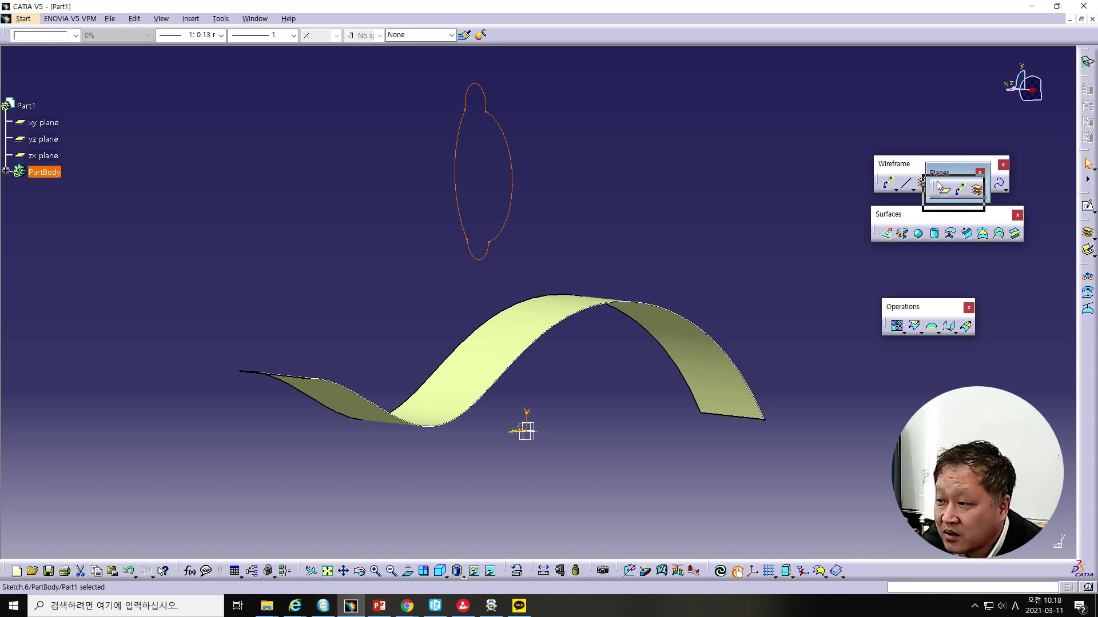
left_click_drag(949, 173, 928, 197)
left_click(958, 198)
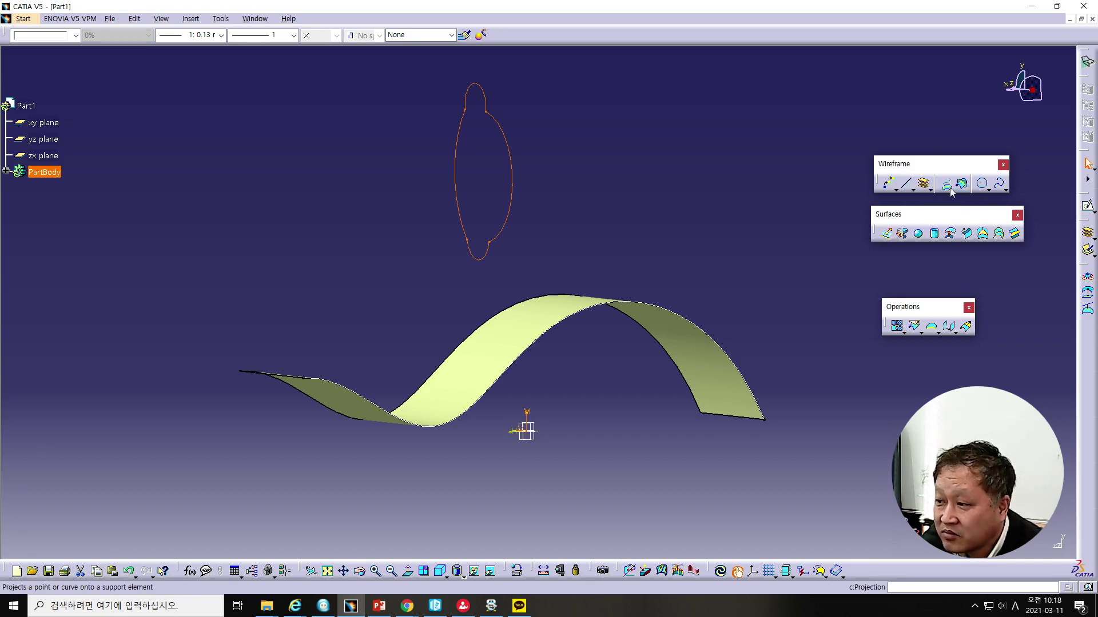
left_click(947, 187)
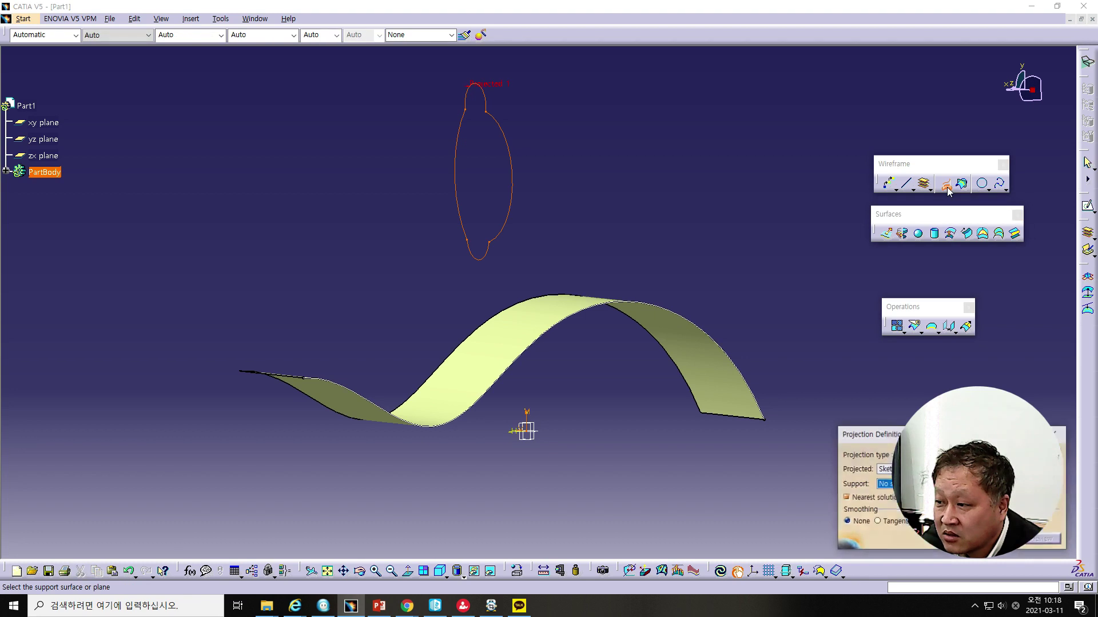
left_click_drag(922, 435, 688, 166)
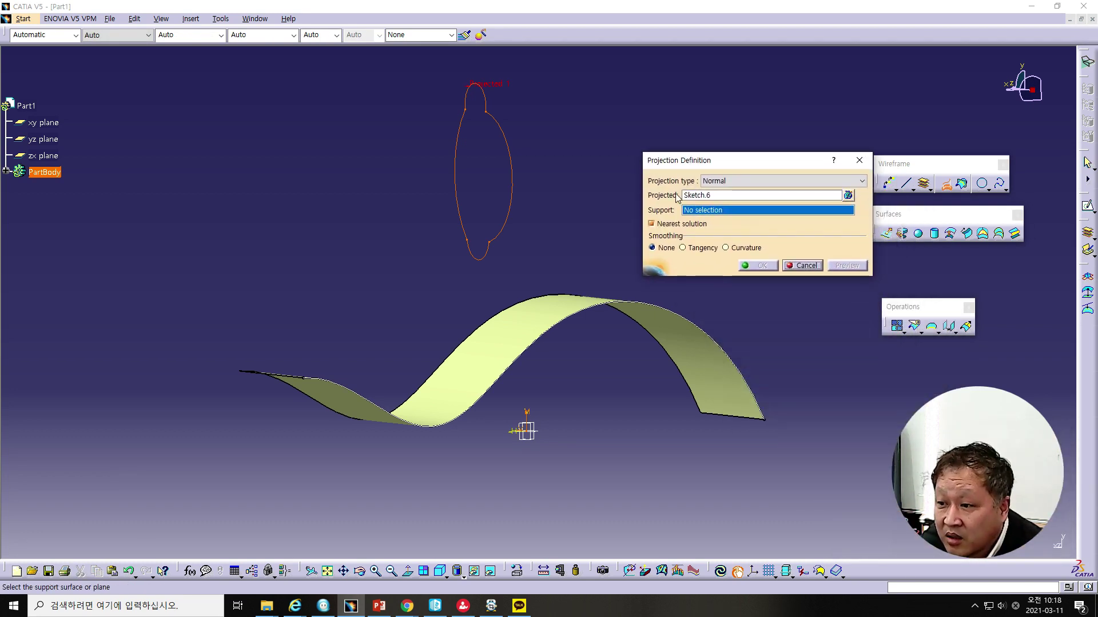
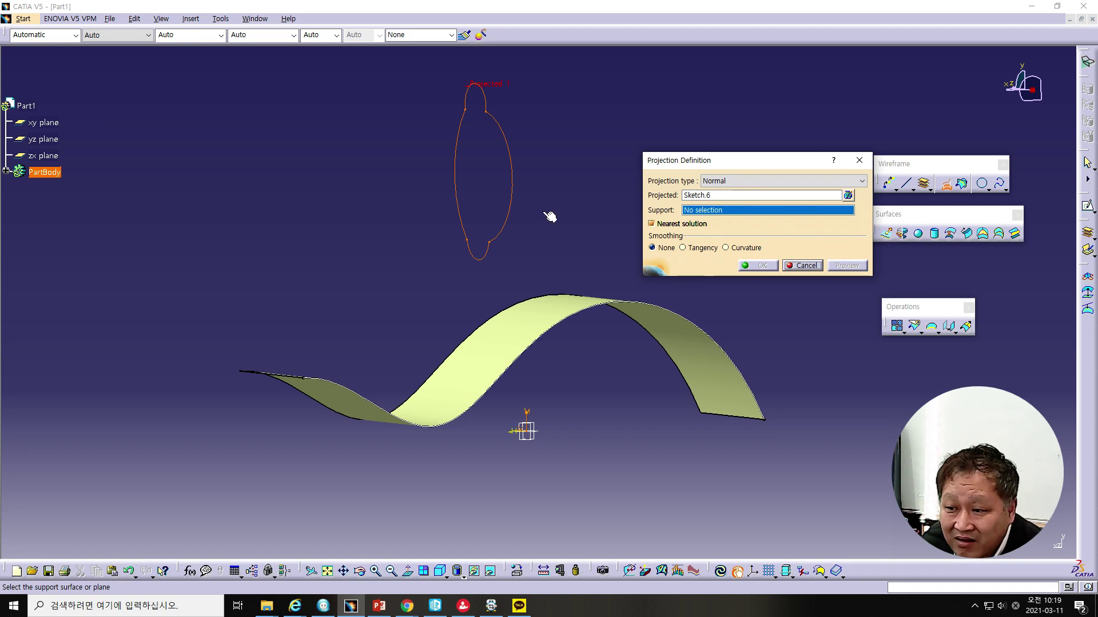
Step: Project Sketch.6 normally onto the wavy Extrude.1 support surface, previewing before confirming
left_click(518, 196)
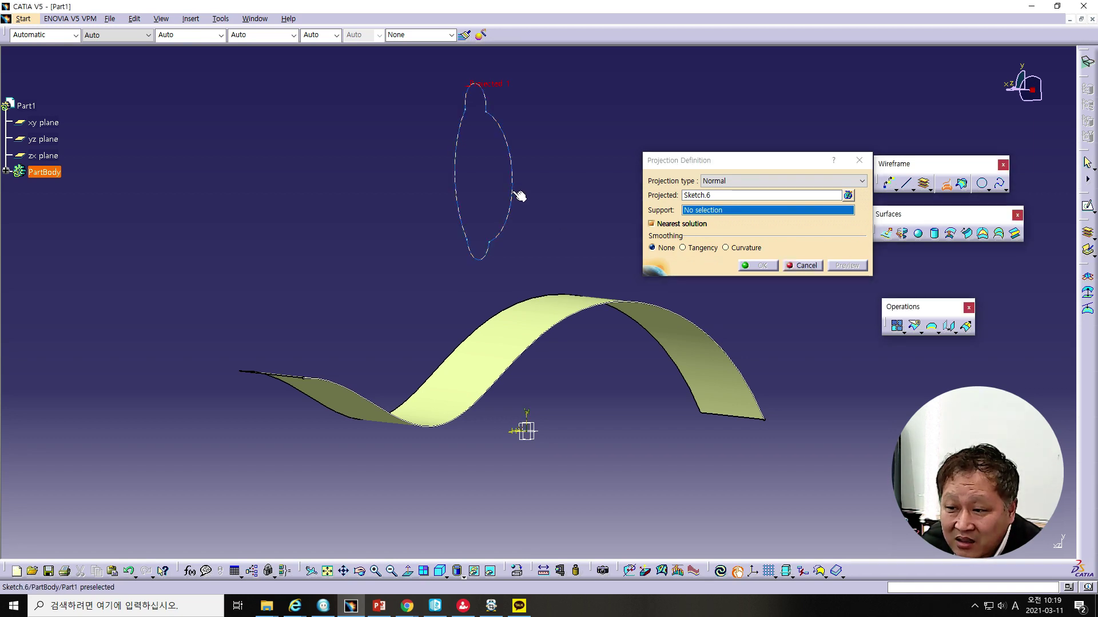
left_click(553, 313)
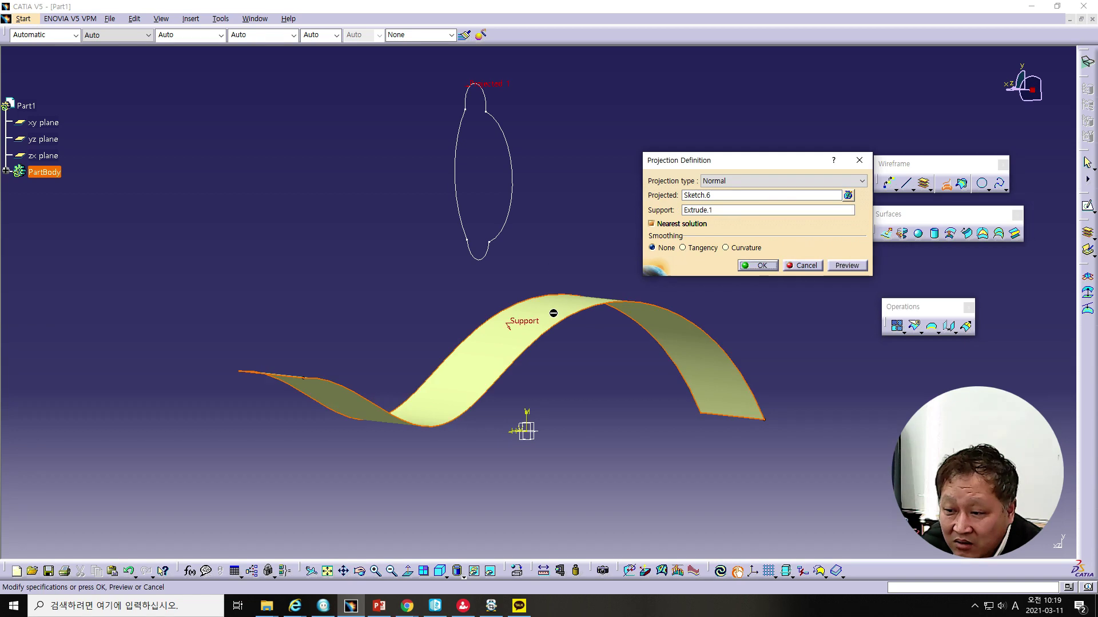
left_click(845, 266)
left_click(761, 265)
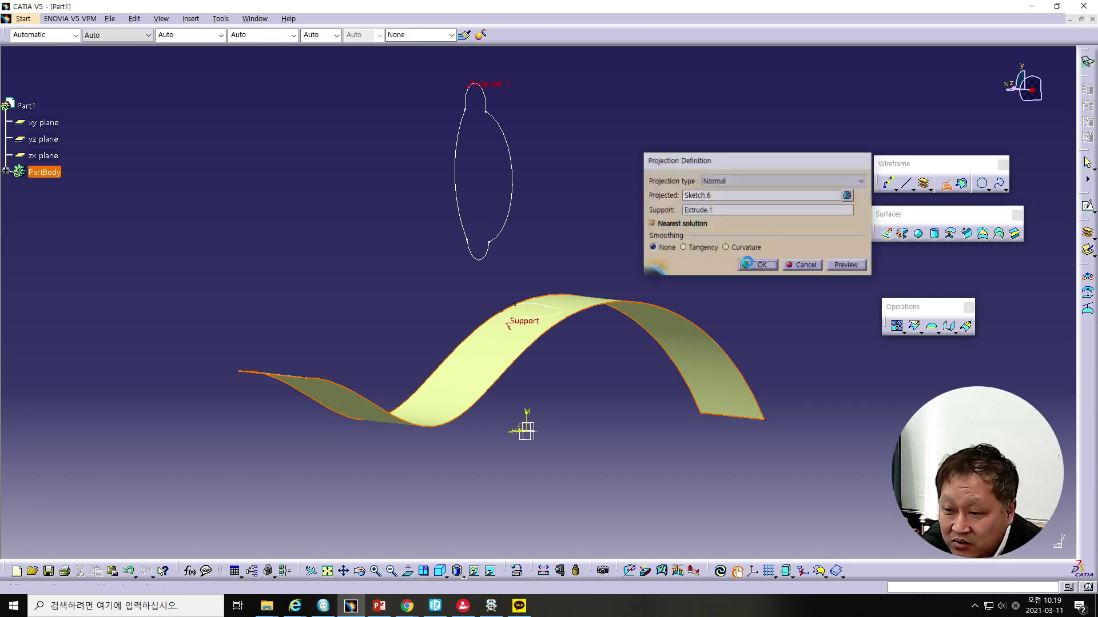
middle_click_drag(598, 362, 602, 478)
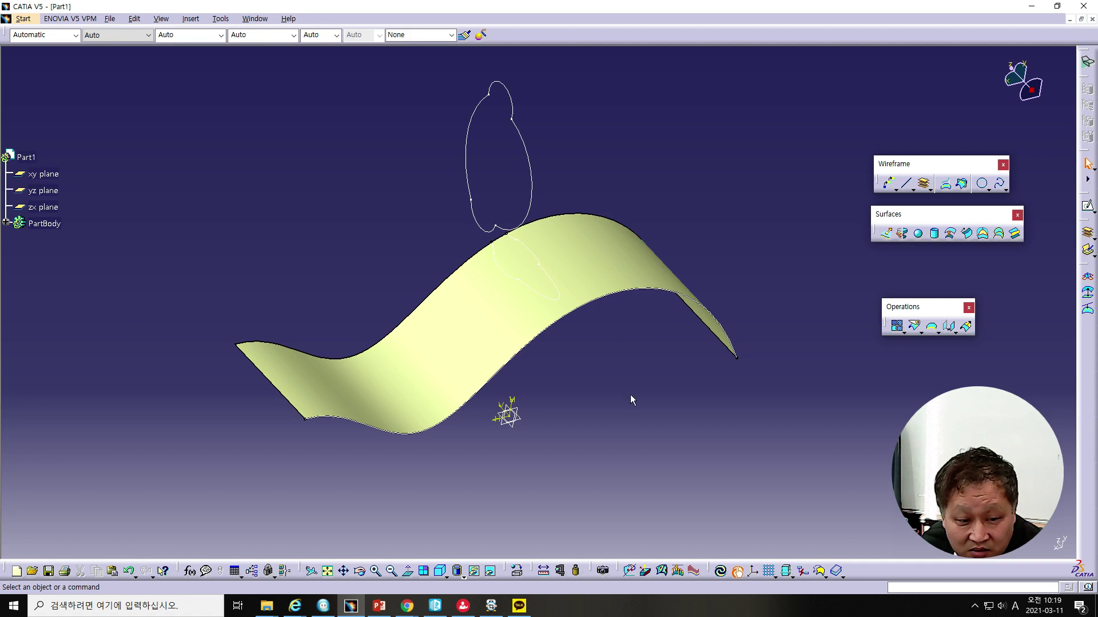
Step: Colour the Extrude.1 surface orange using the Graphic Properties colour list
mouse_move(647, 400)
middle_mouse_down()
mouse_move(616, 371)
mouse_move(573, 380)
mouse_move(574, 394)
middle_mouse_up()
left_click(690, 294)
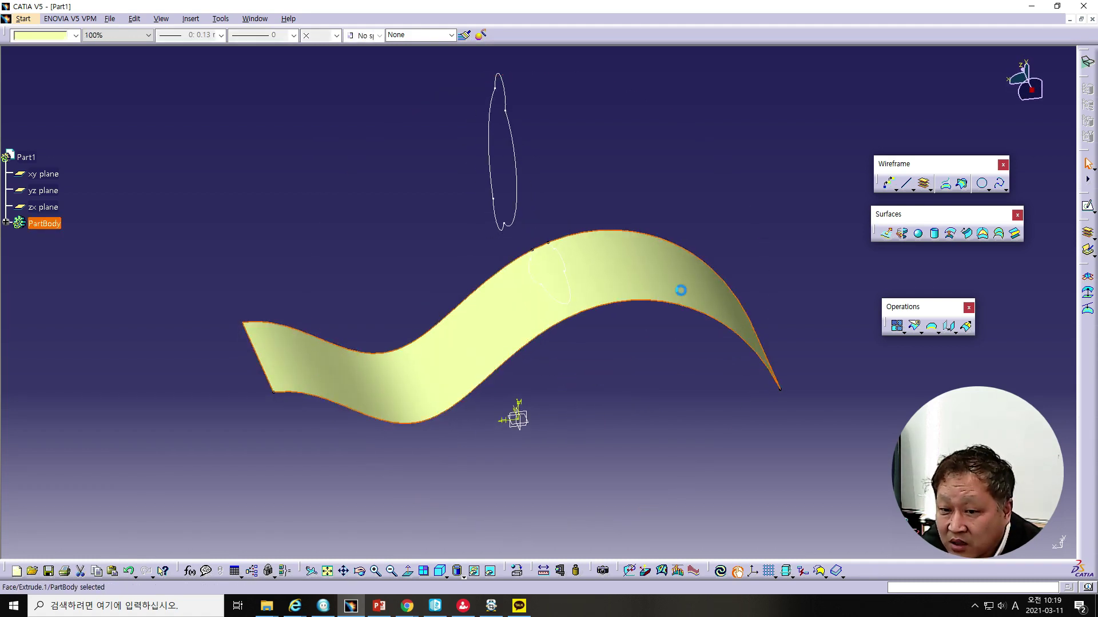
left_click(75, 35)
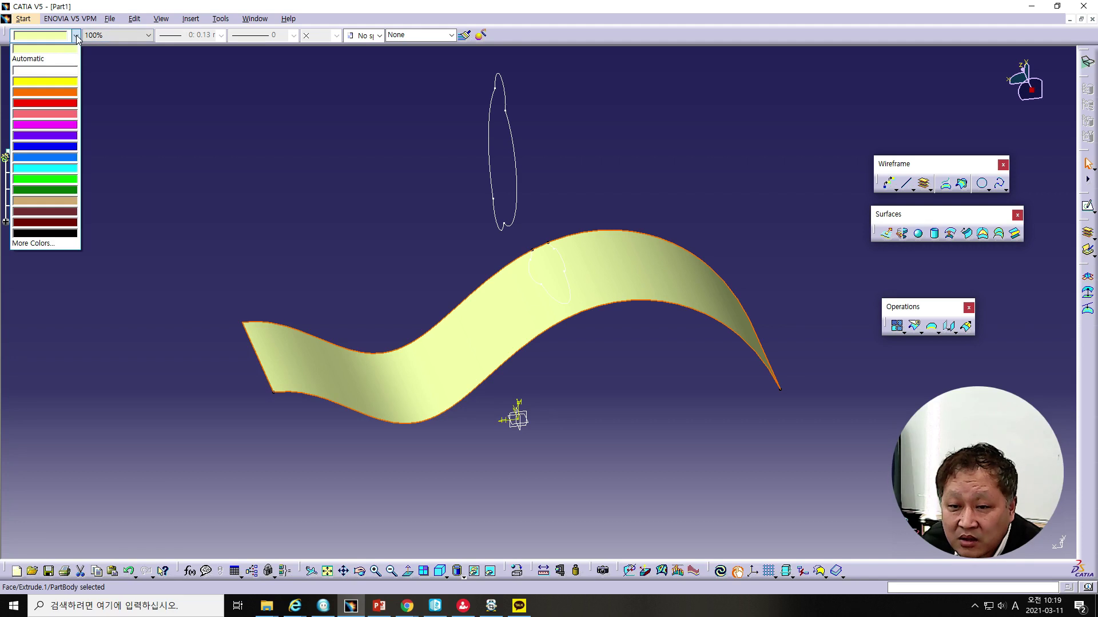
left_click(59, 93)
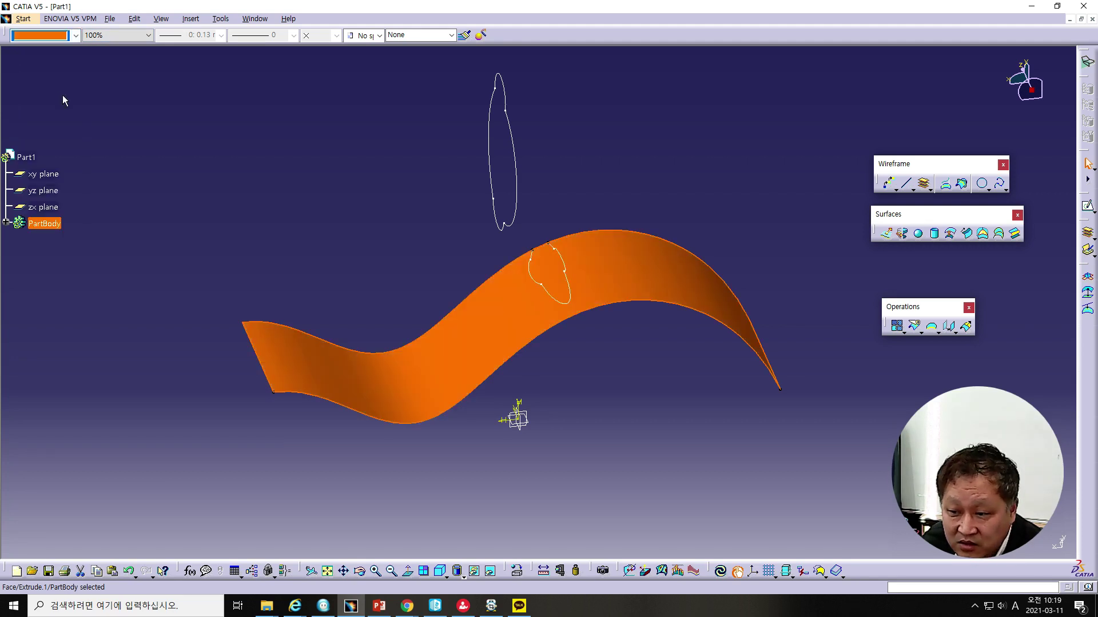
left_click(650, 428)
middle_click_drag(607, 409, 568, 370)
left_click(41, 174)
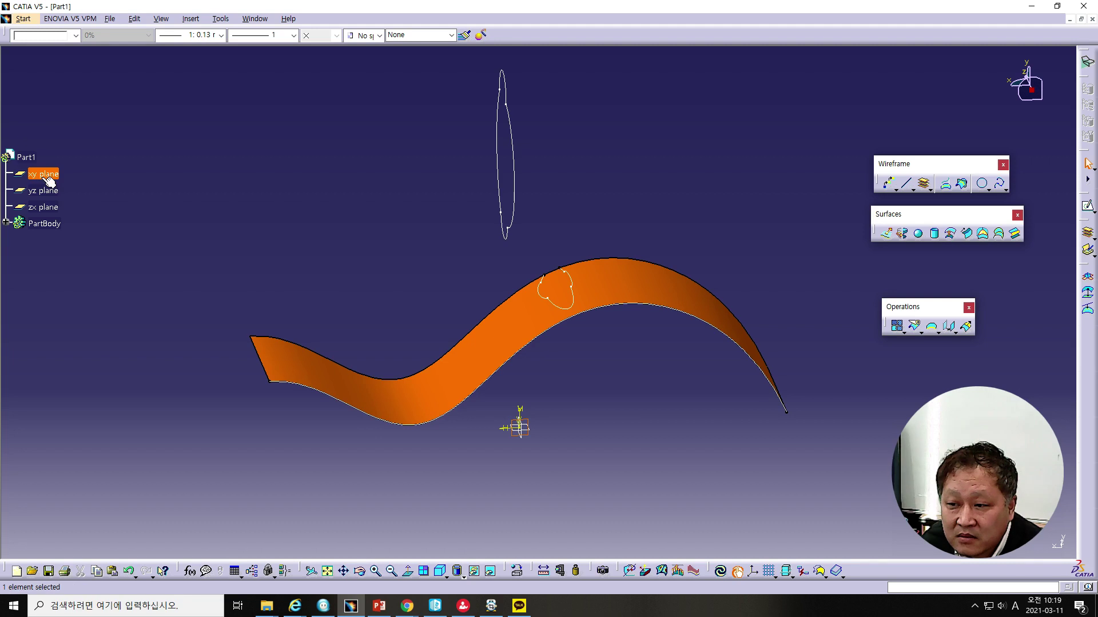
Step: Delete the bulb-shaped Sketch.6 outline in a yz-plane sketch and return to 3D
left_click(41, 191)
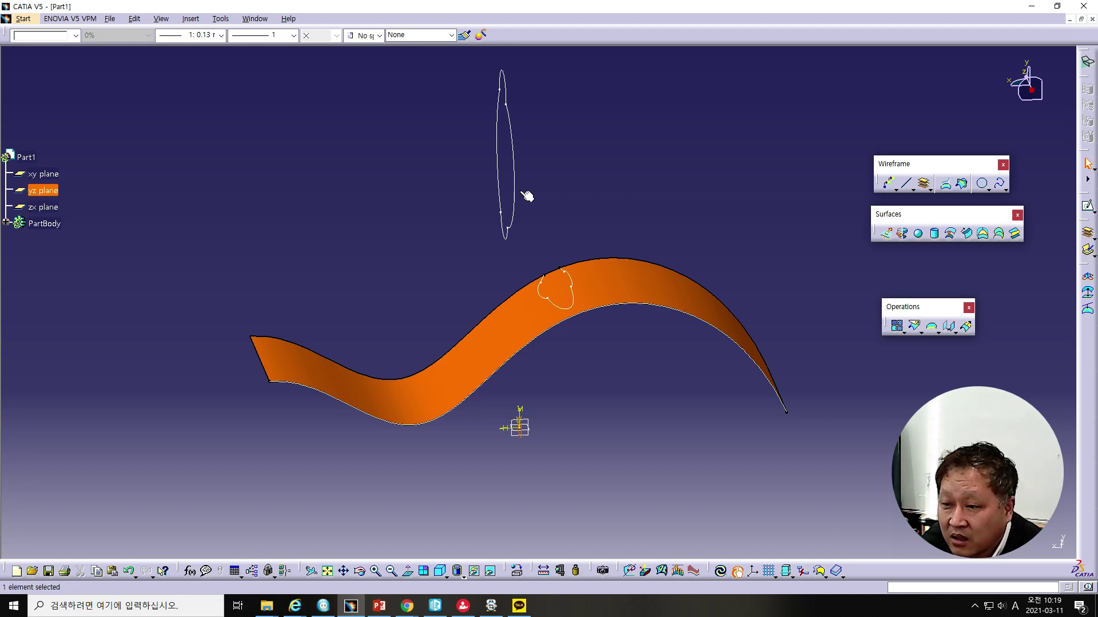
key("s")
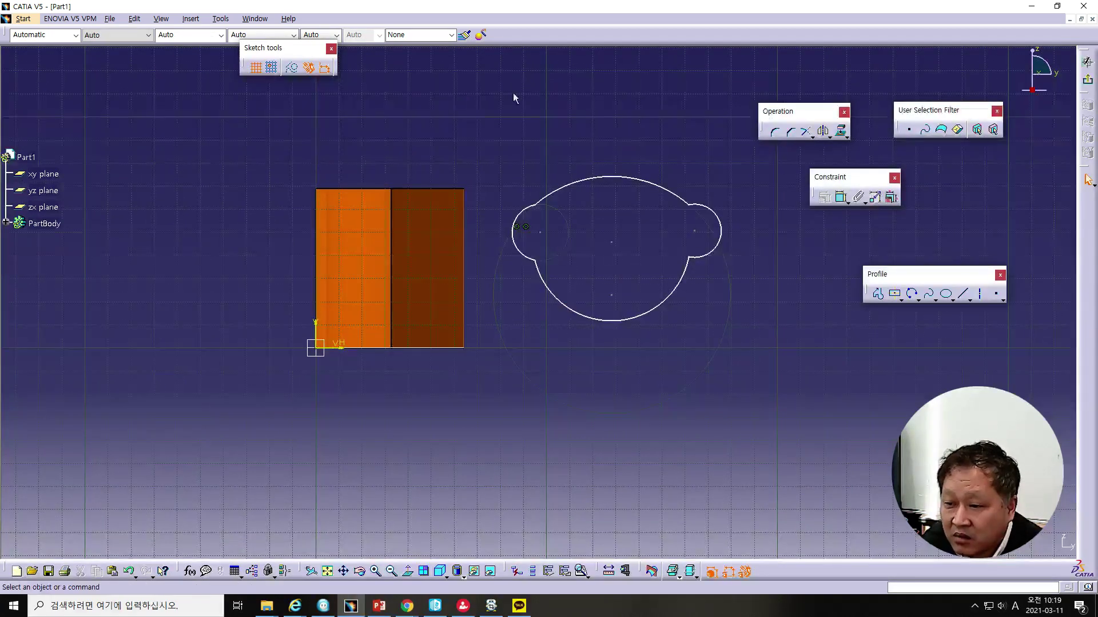
mouse_move(477, 106)
left_mouse_down()
mouse_move(689, 459)
mouse_move(746, 465)
left_mouse_up()
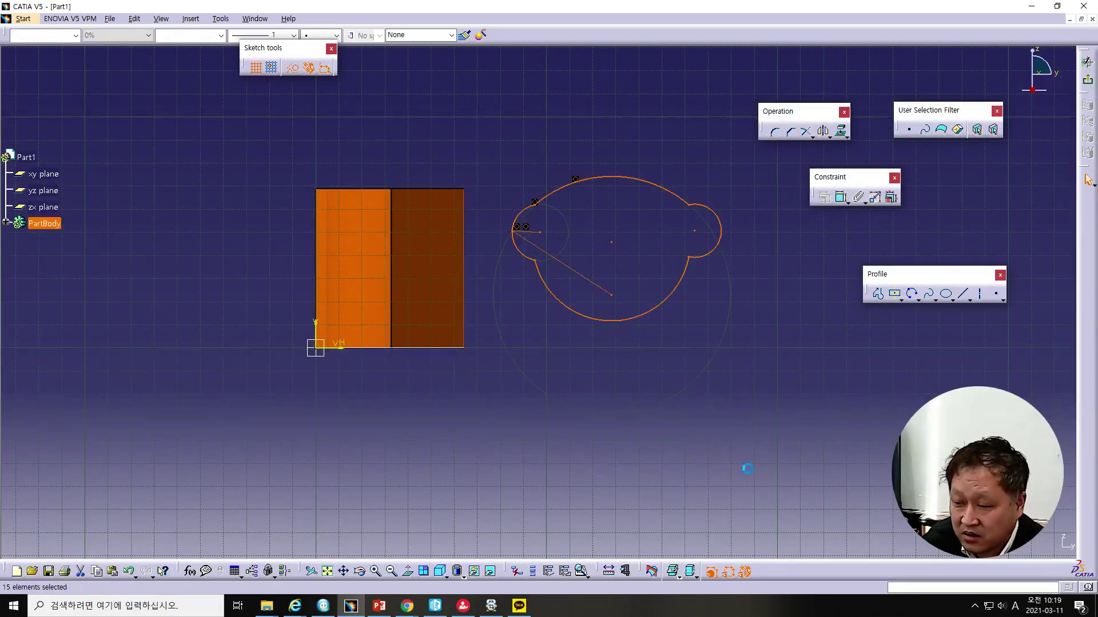
key("Delete")
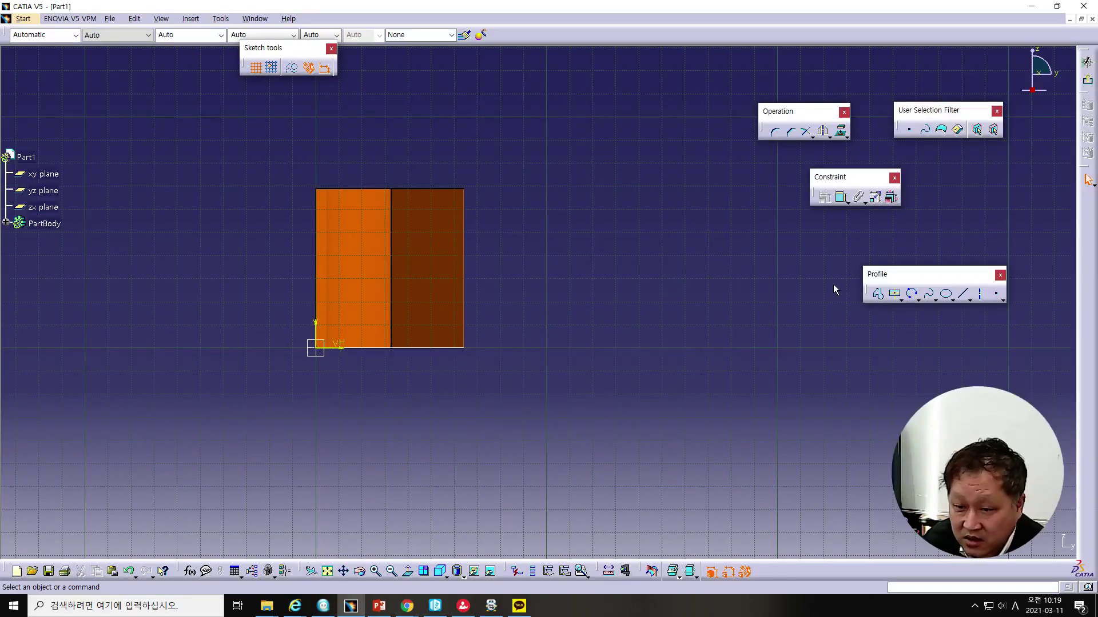
left_click(1087, 62)
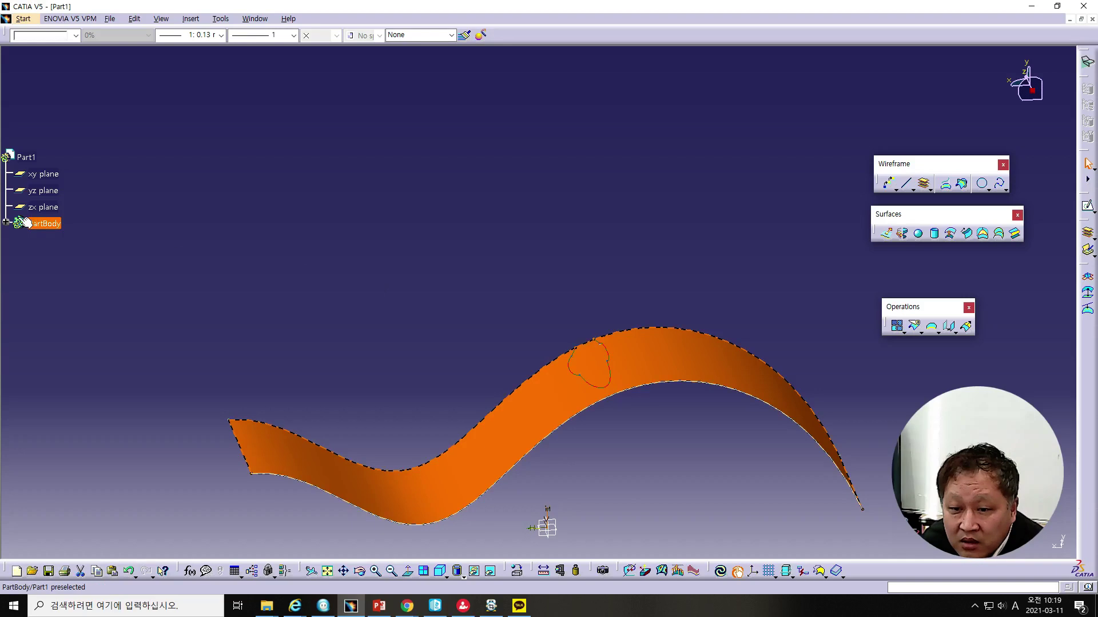
Step: Open a new sketch on the zx plane, fitted and viewed face-on
left_click(48, 208)
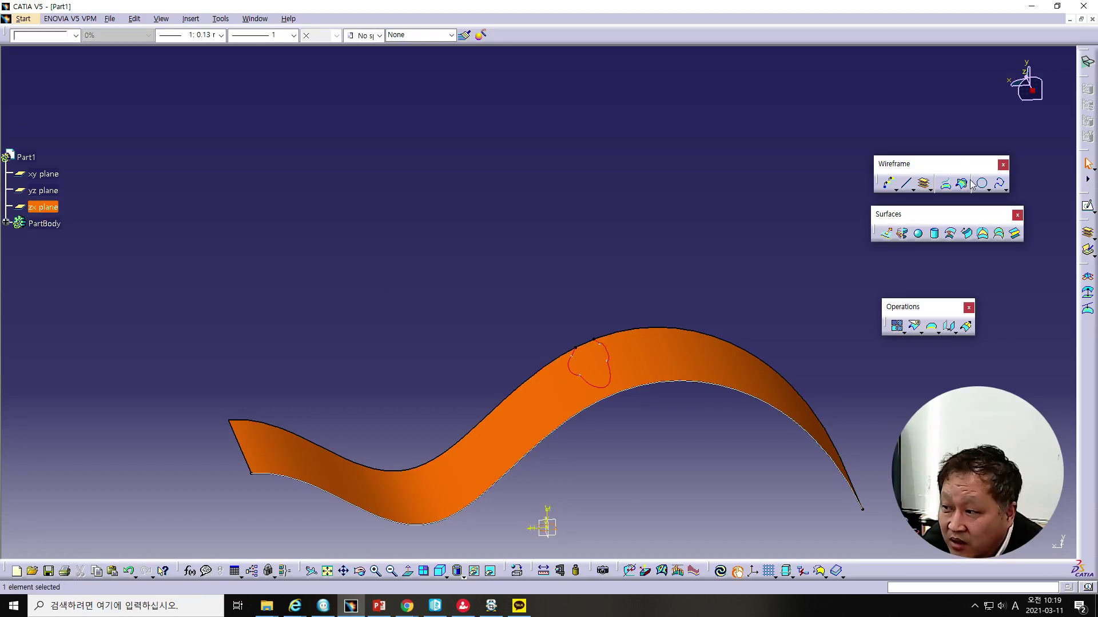
left_click(1089, 207)
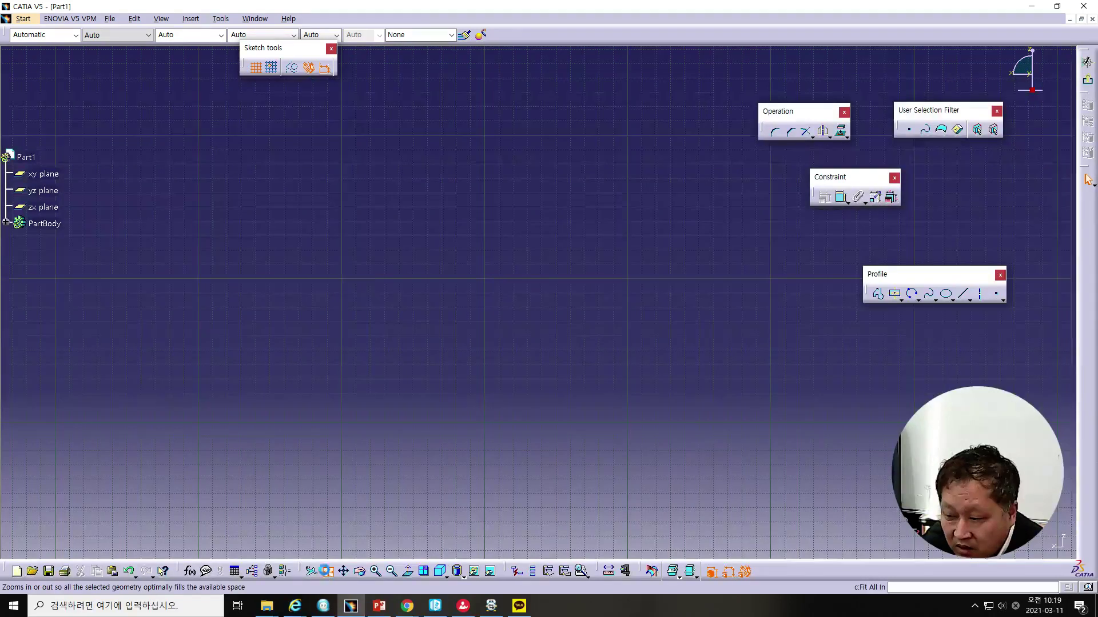
left_click(326, 570)
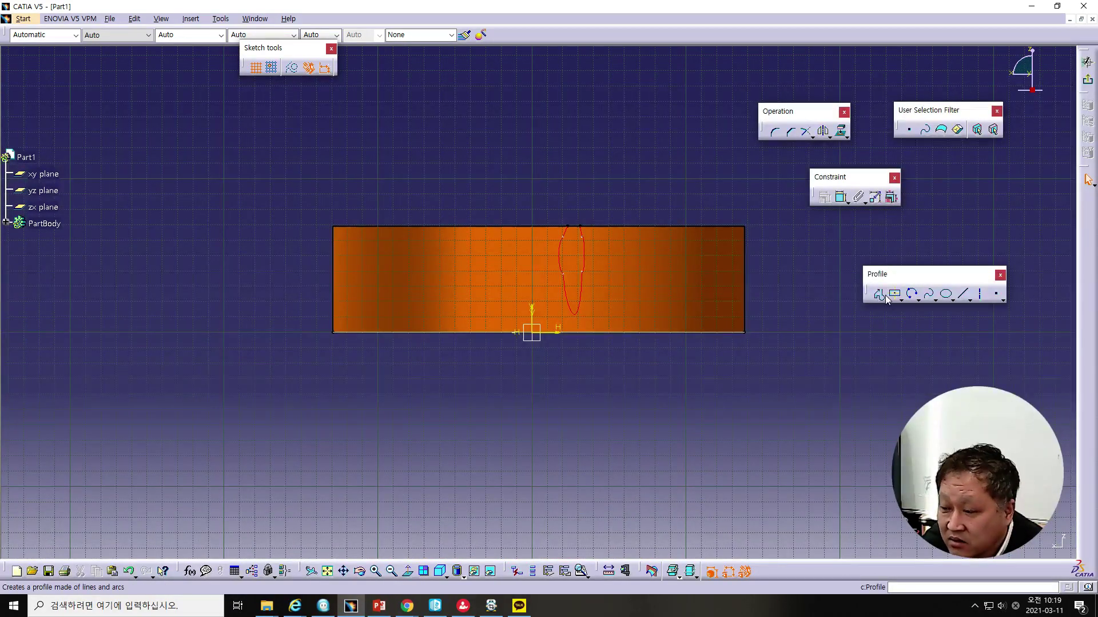
mouse_move(573, 418)
middle_mouse_down()
mouse_move(574, 253)
mouse_move(588, 255)
mouse_move(588, 321)
middle_mouse_up()
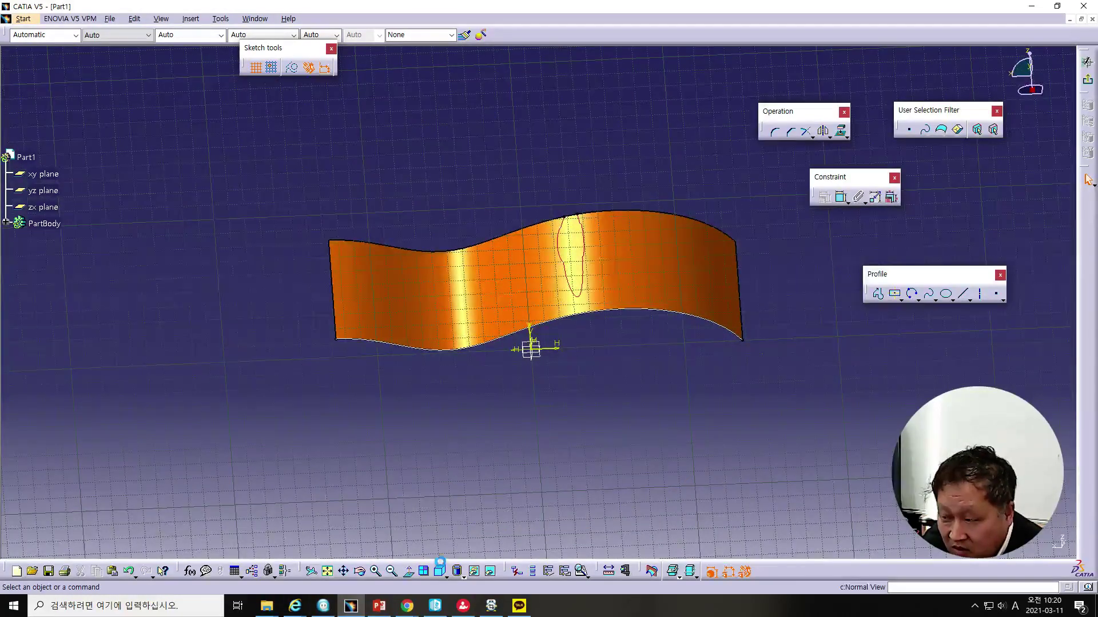
left_click(440, 569)
left_click(877, 294)
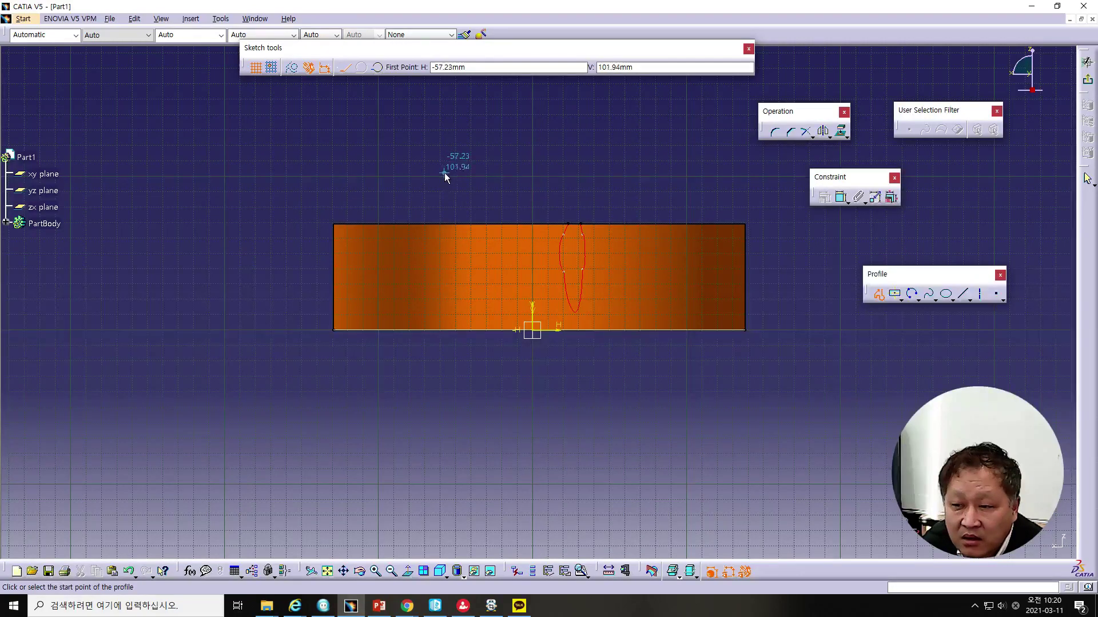
left_click(430, 153)
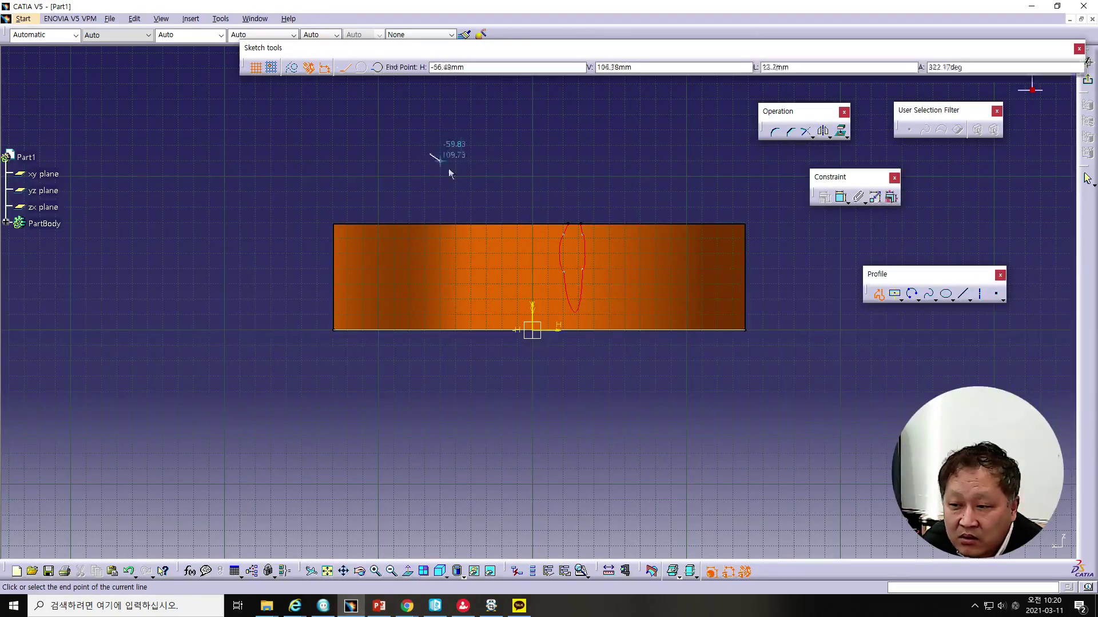
left_click(532, 200)
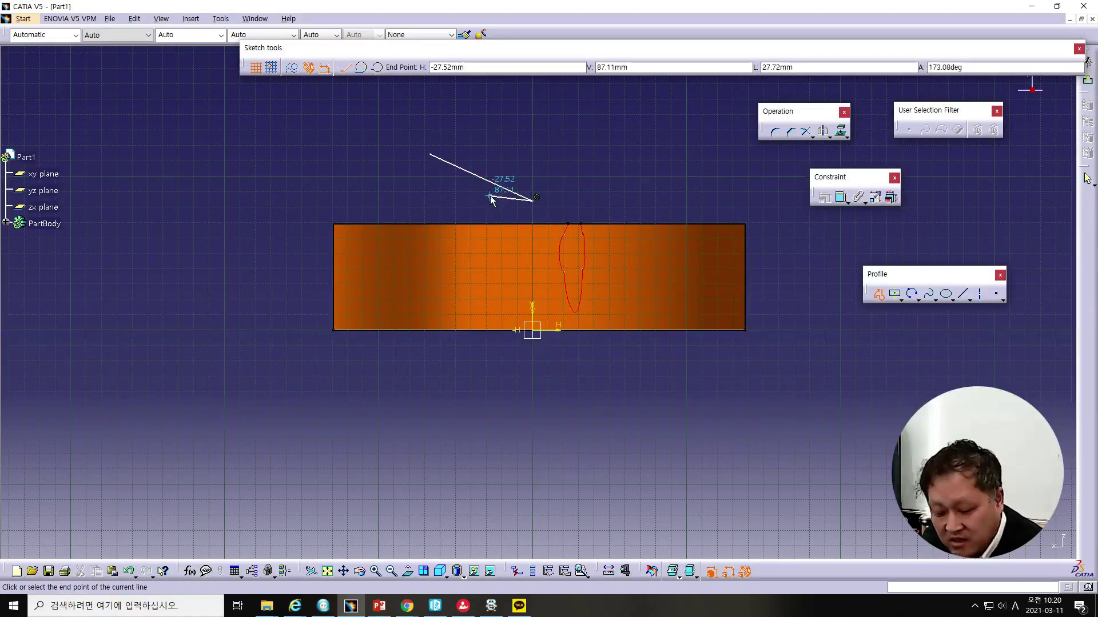
key("Escape")
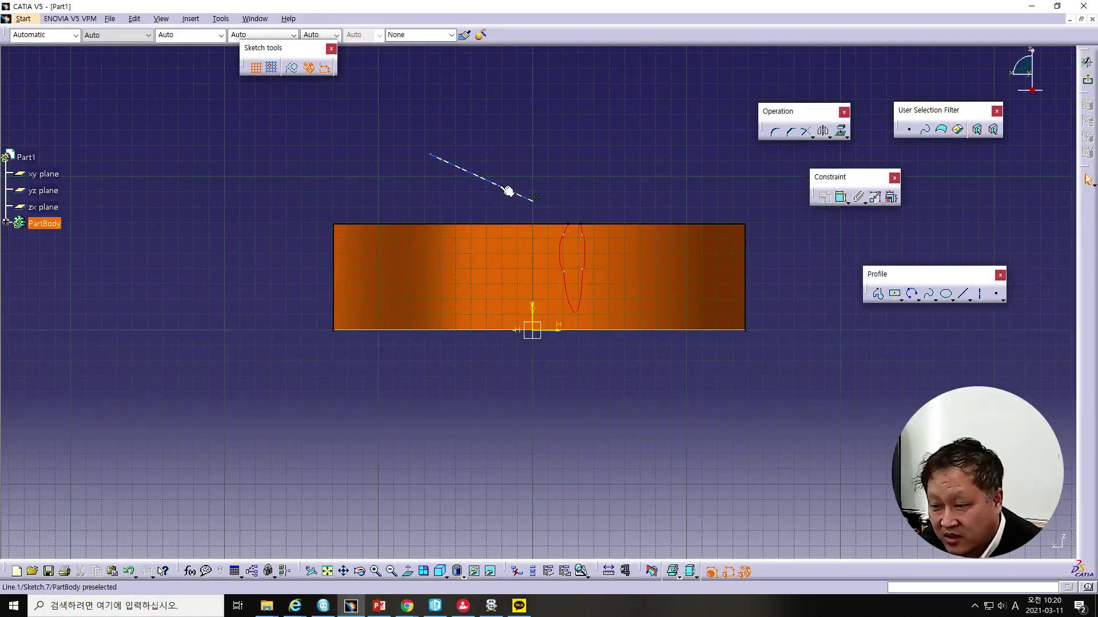
left_click(503, 188)
key("Delete")
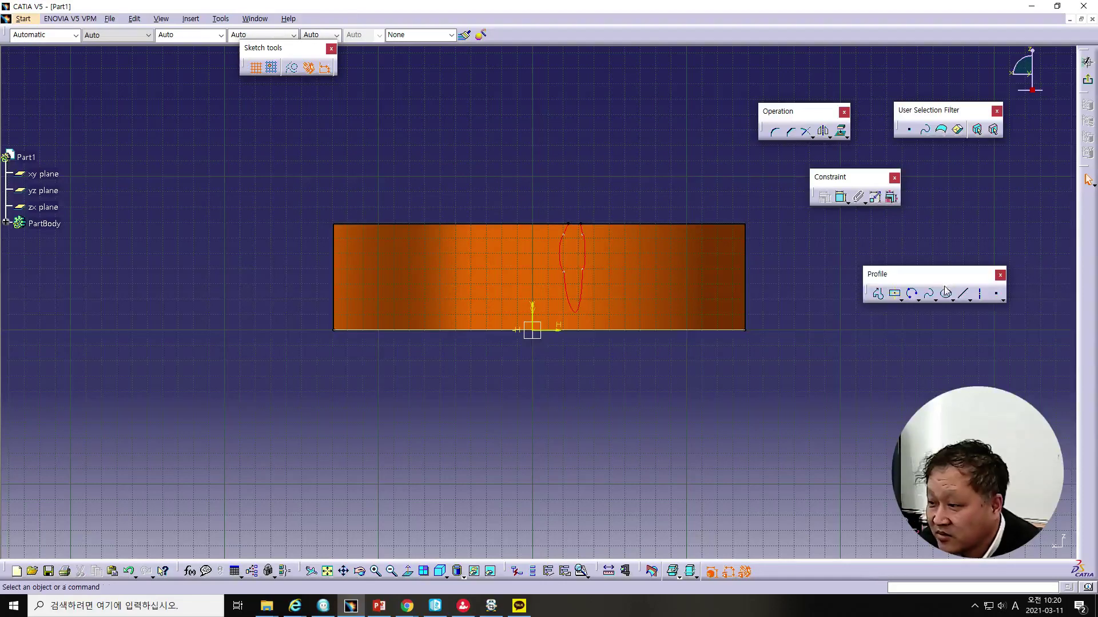
left_click(877, 293)
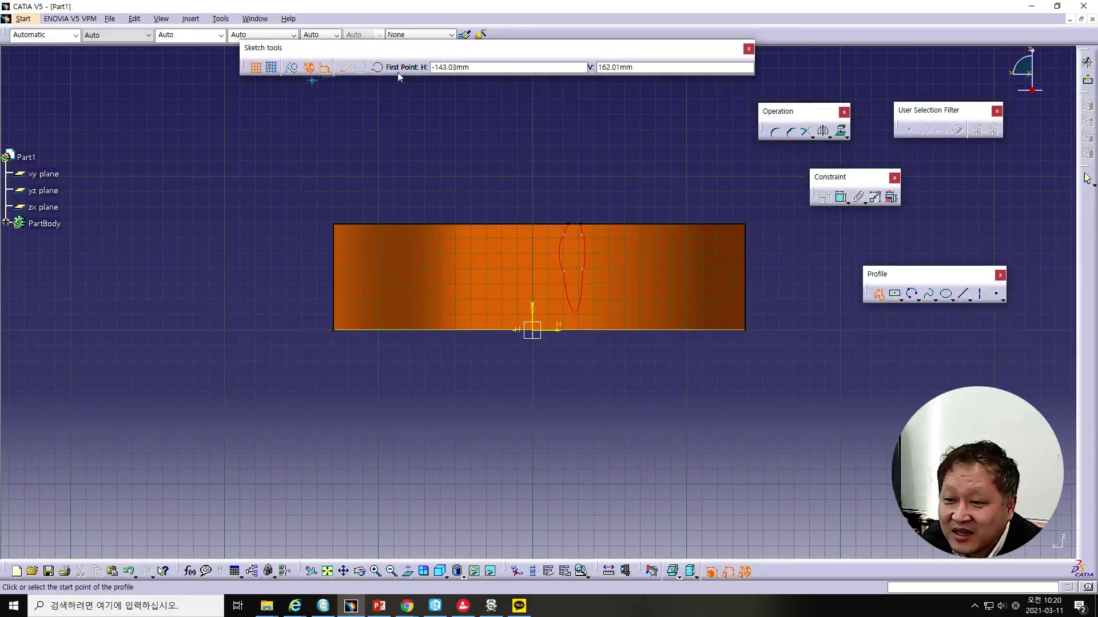
left_click(379, 69)
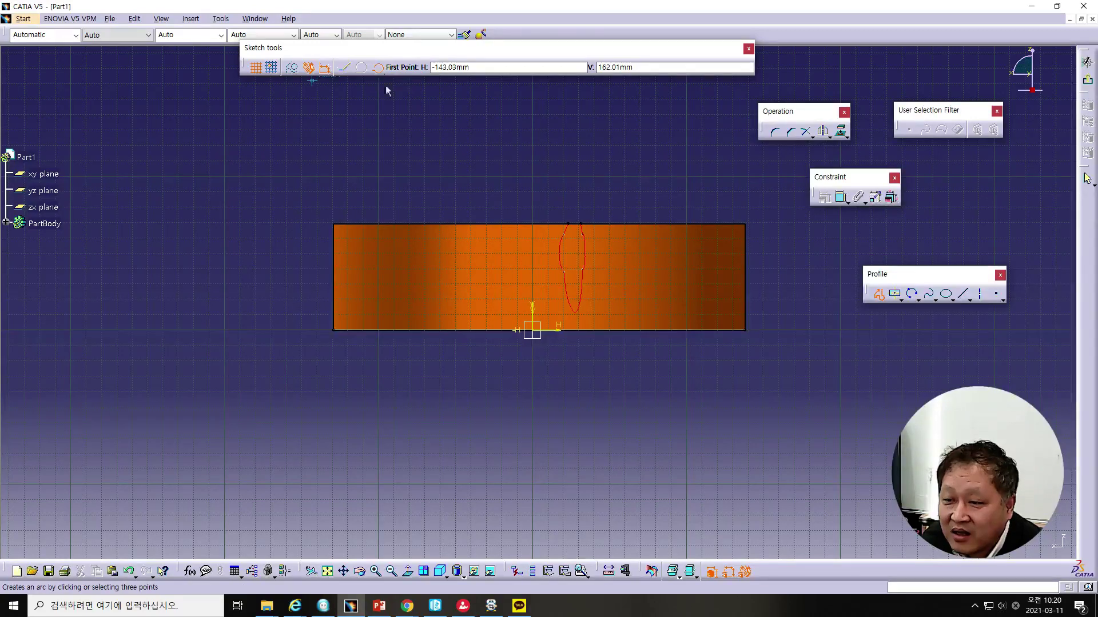
left_click(411, 145)
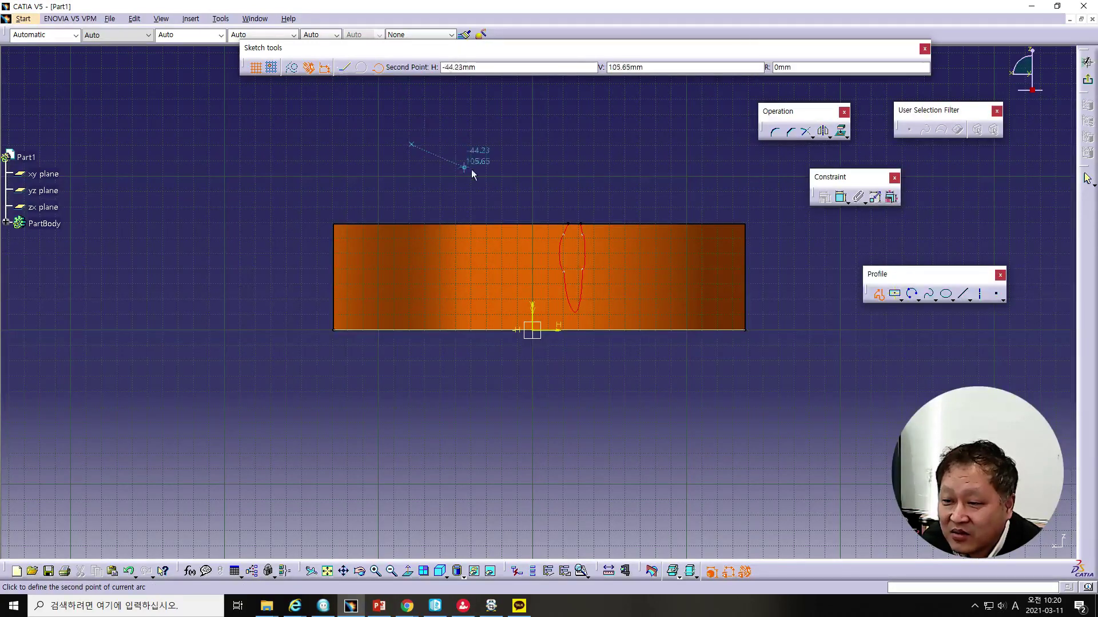
left_click(538, 193)
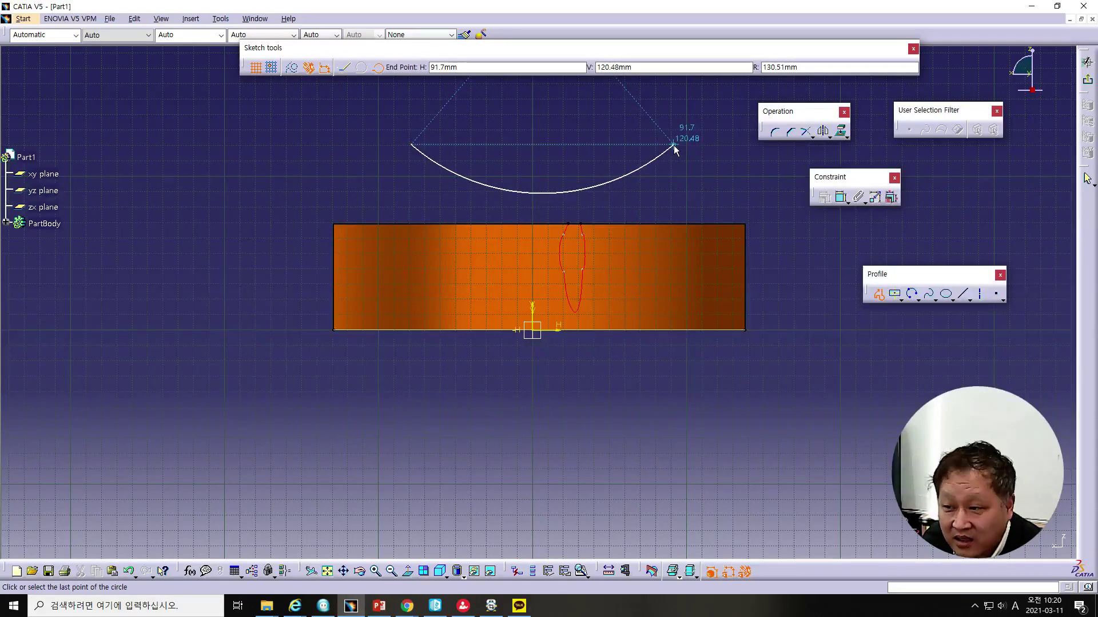
key("Escape")
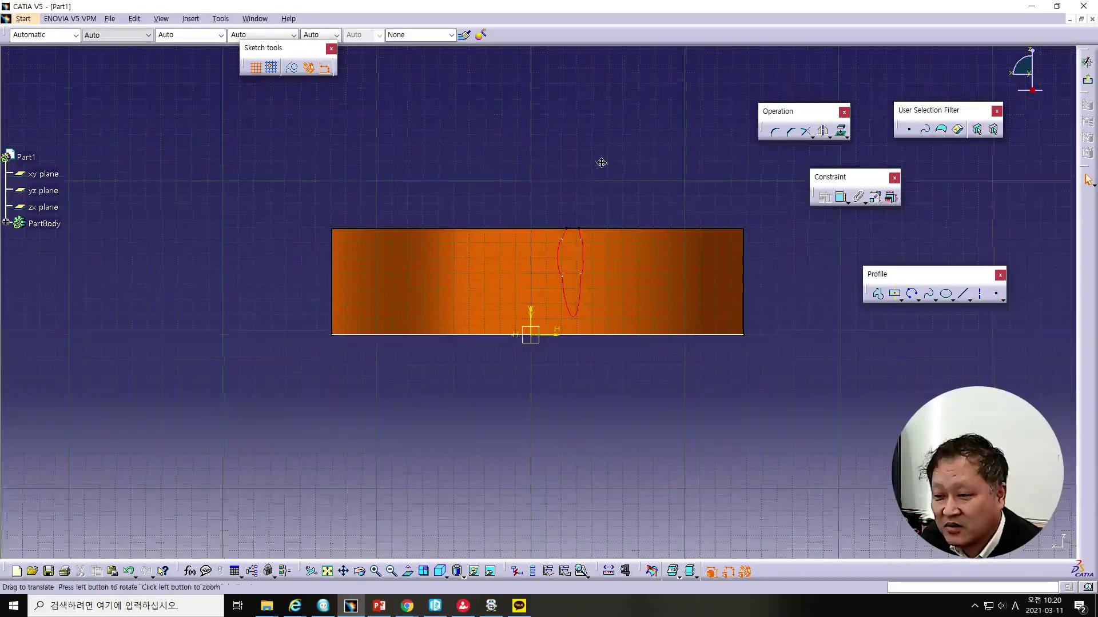
Step: Draw a stray profile line above the surface, then undo it
middle_click_drag(600, 164, 589, 310)
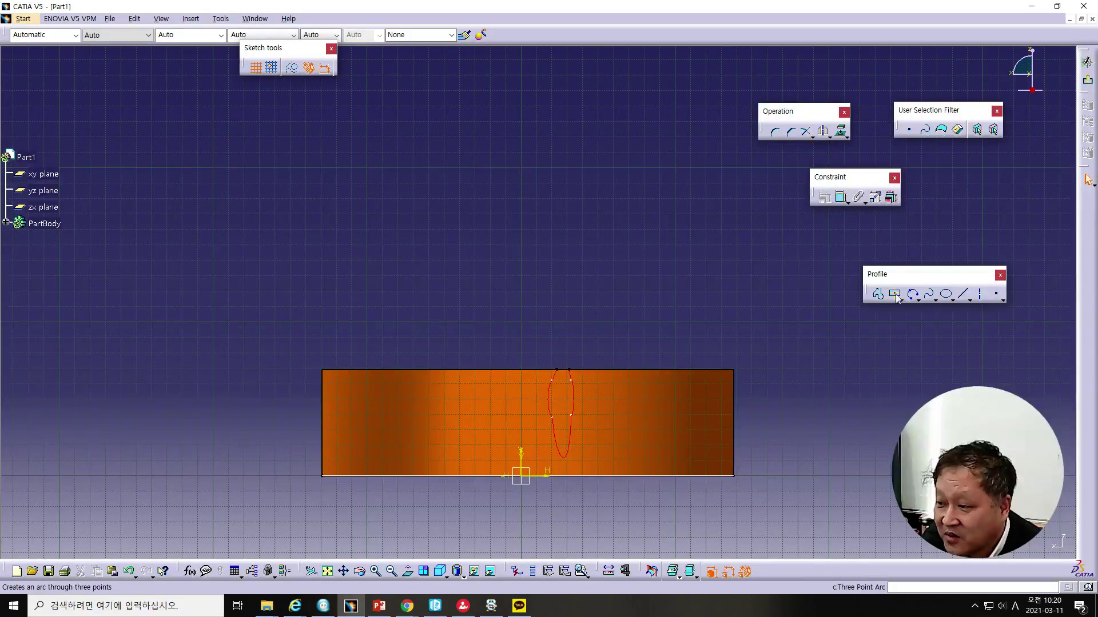
left_click(878, 294)
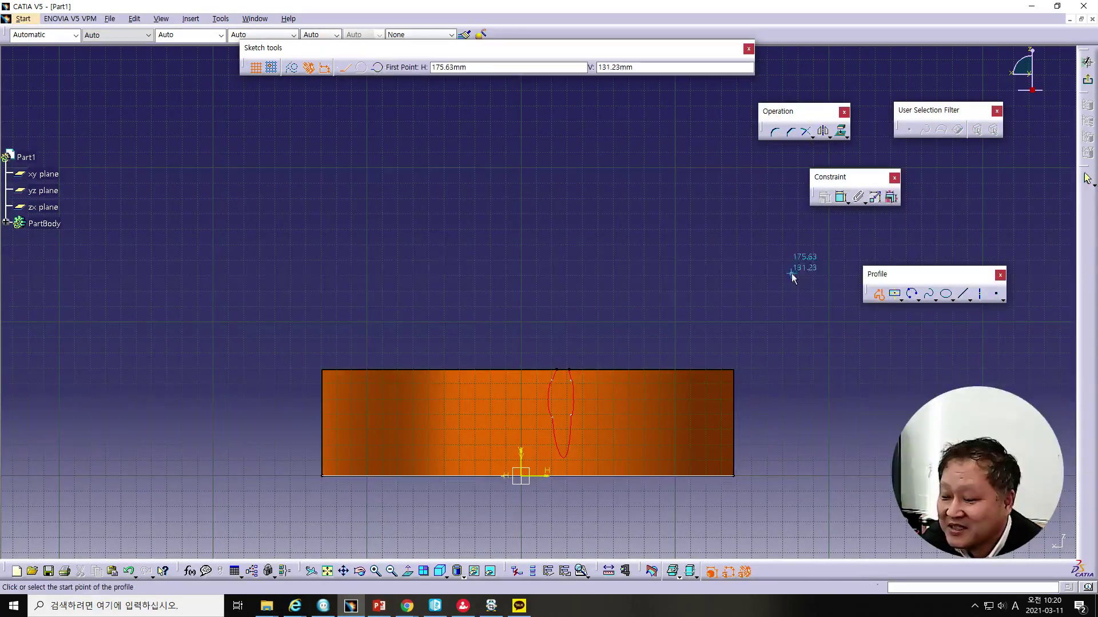
left_click(412, 242)
left_click(520, 321)
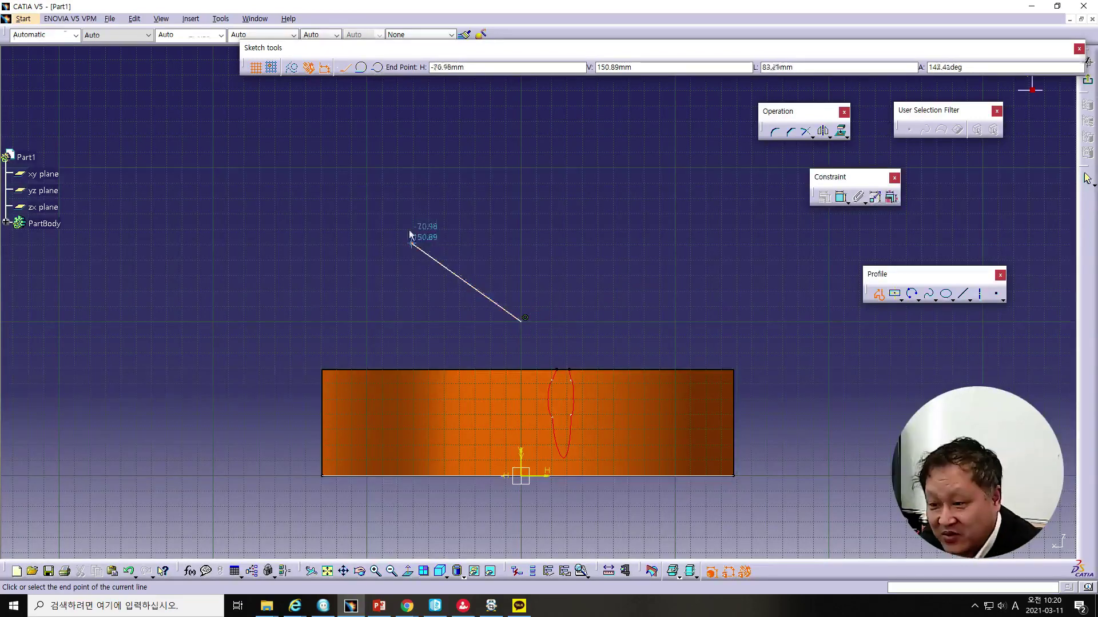
key("Escape")
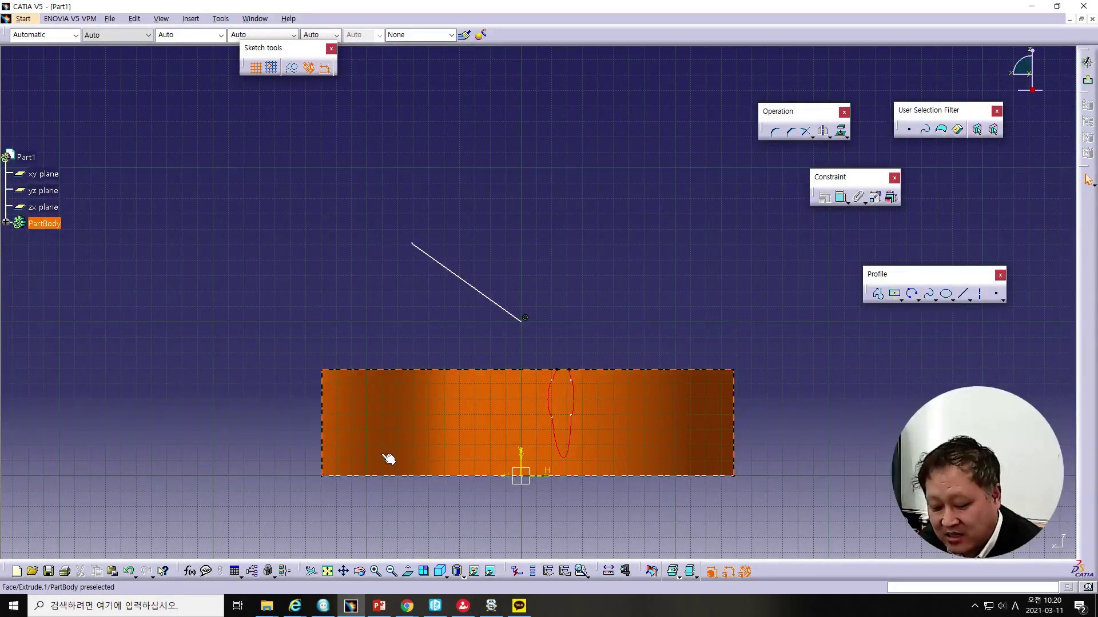
key("ctrl+z")
Step: Start the round profile with a large lower arc and a small right lobe
left_click(877, 293)
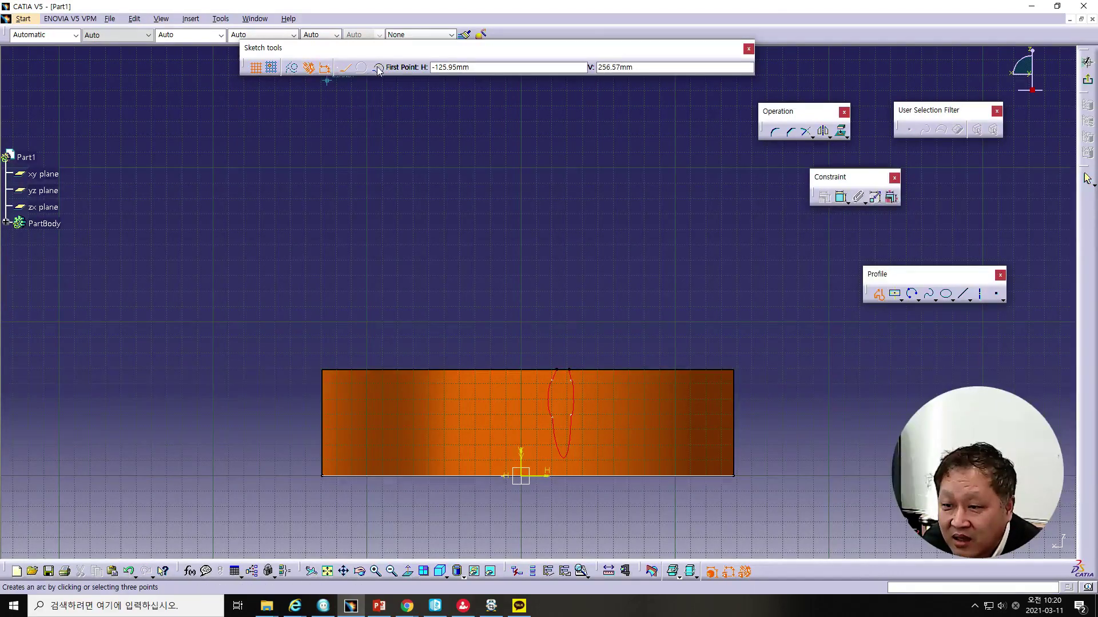
left_click(431, 259)
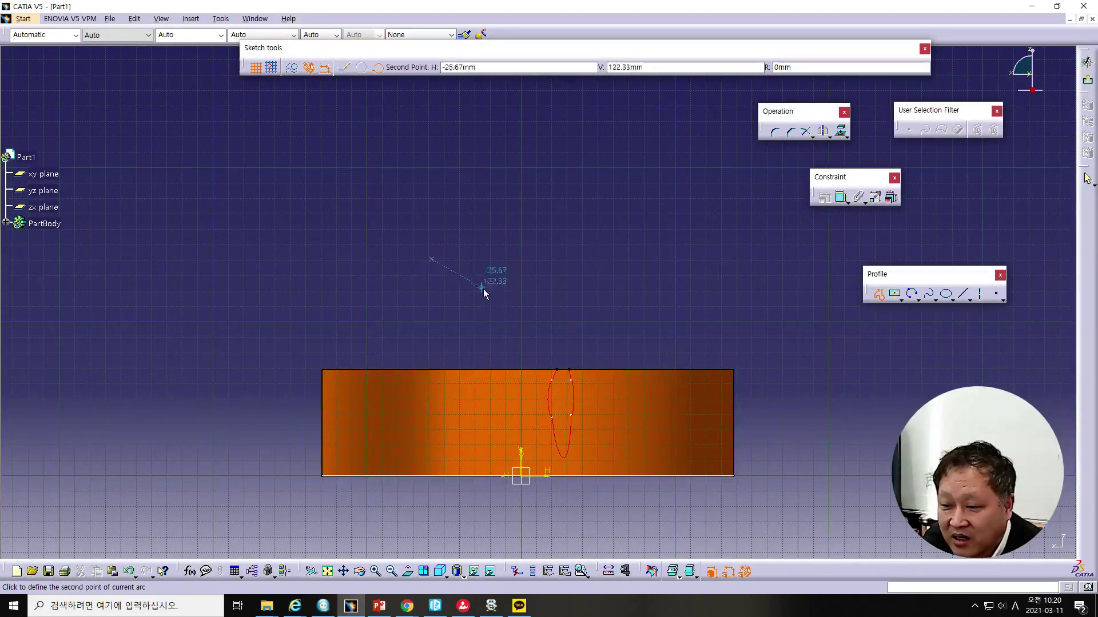
left_click(518, 320)
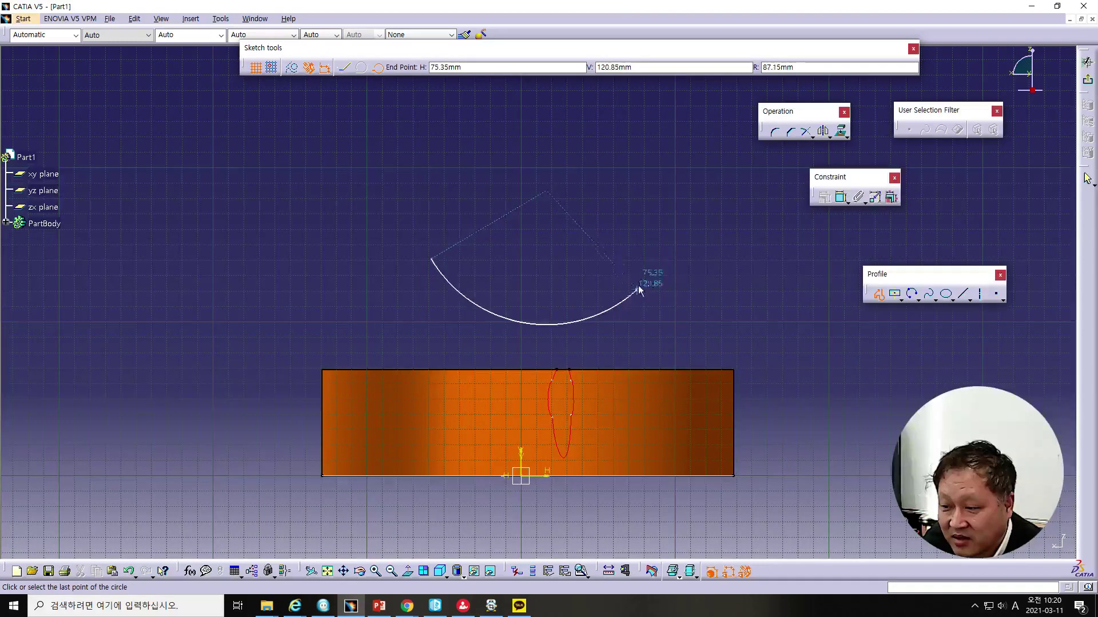
left_click(616, 260)
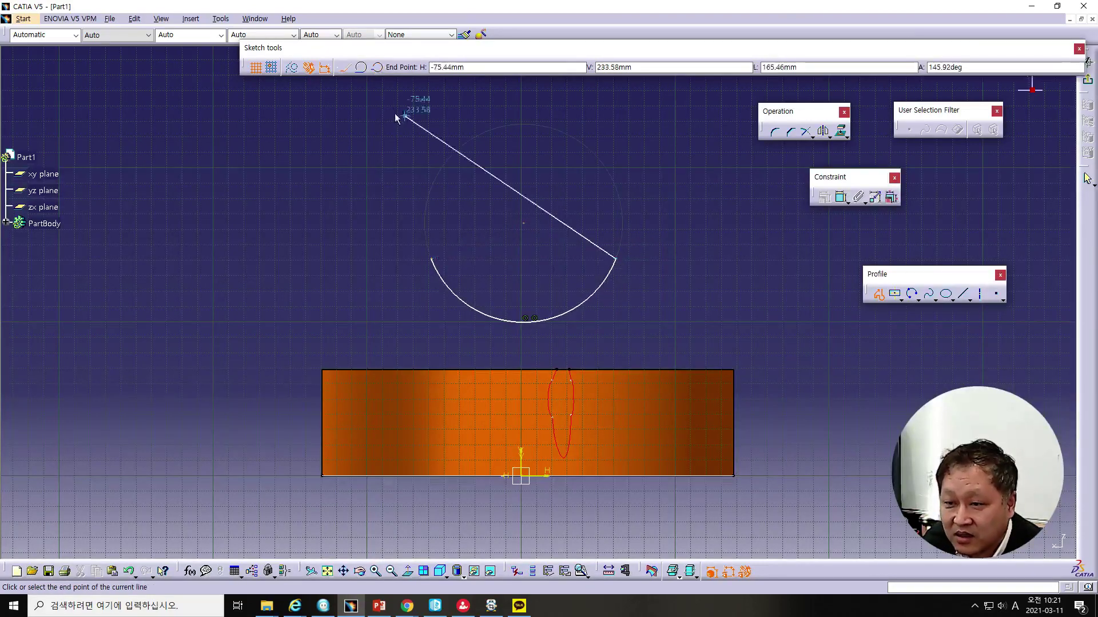
left_click(378, 66)
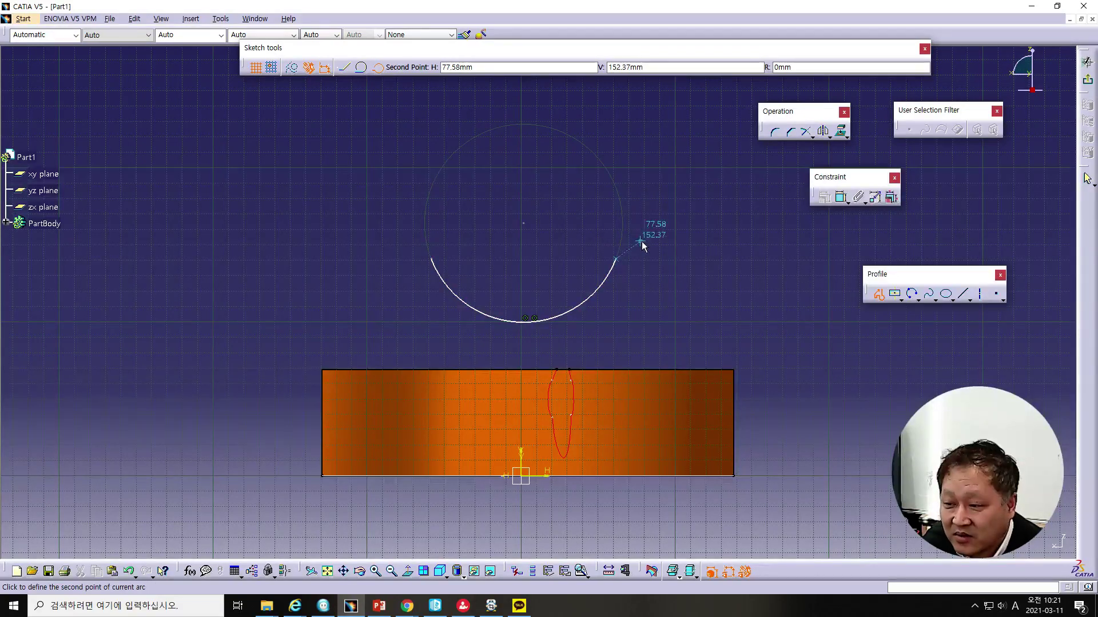
left_click(637, 243)
left_click(624, 200)
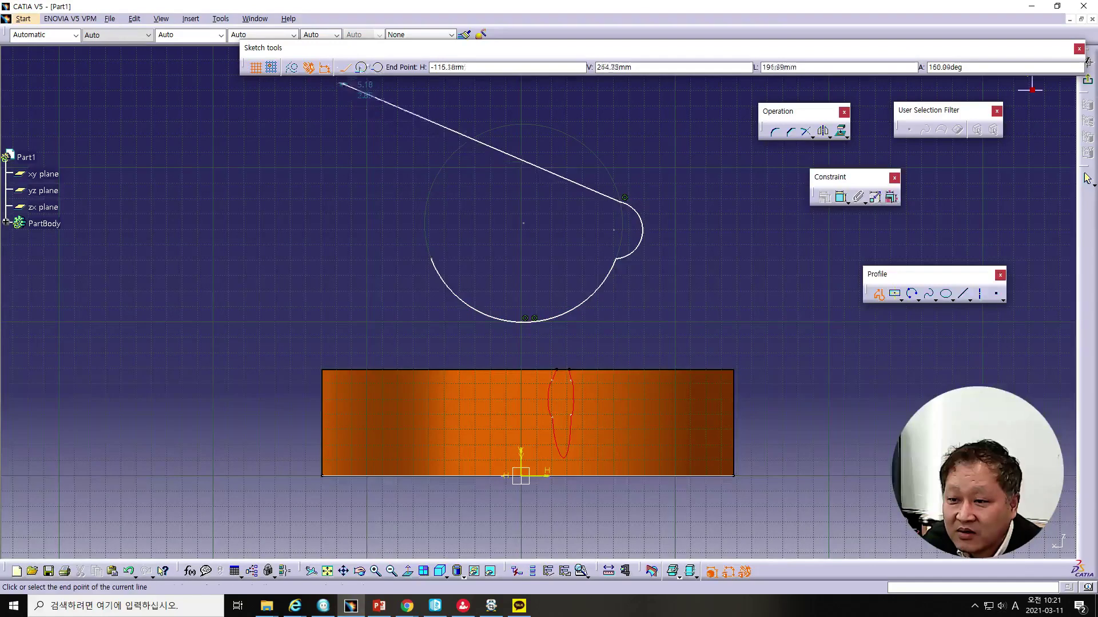
Step: Close the outline with a large upper arc and a small left lobe
left_click(378, 67)
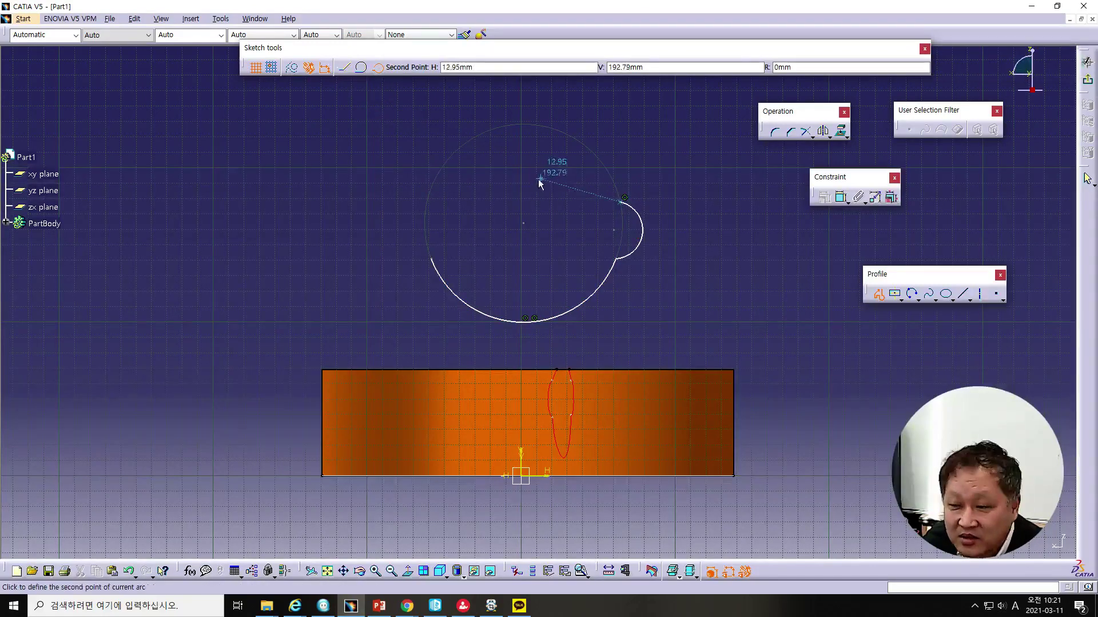
left_click(521, 123)
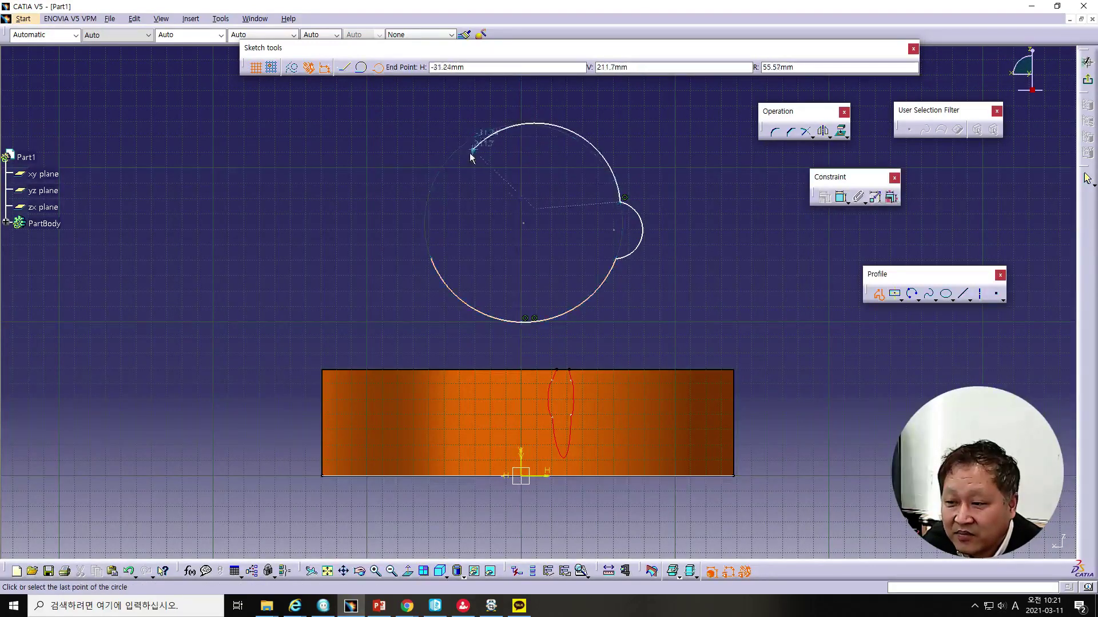
left_click(426, 203)
left_click(377, 67)
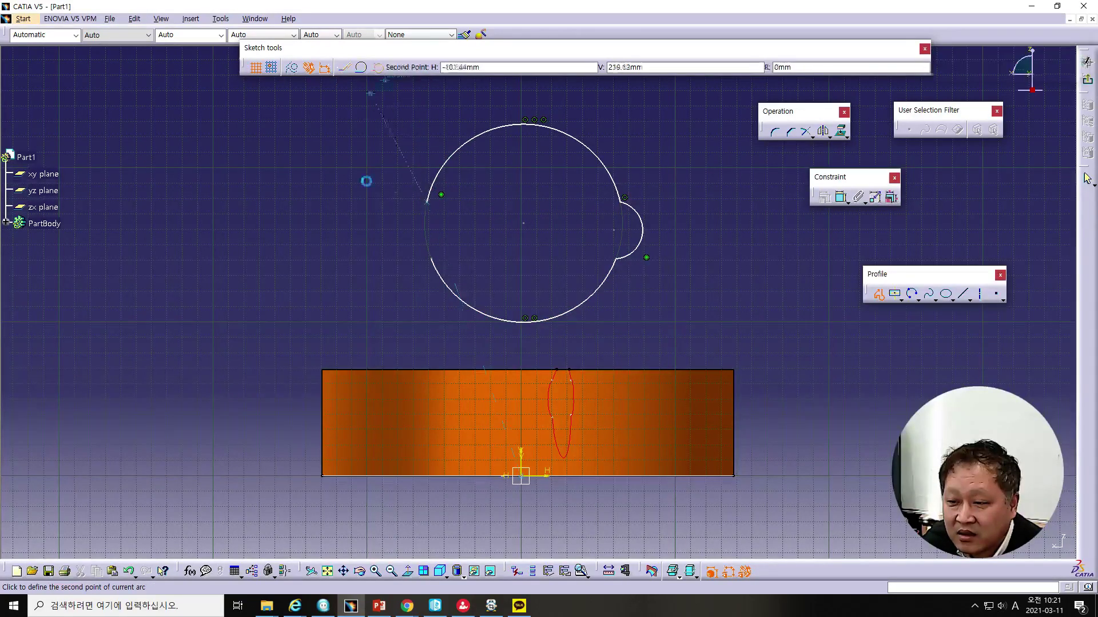
left_click(407, 238)
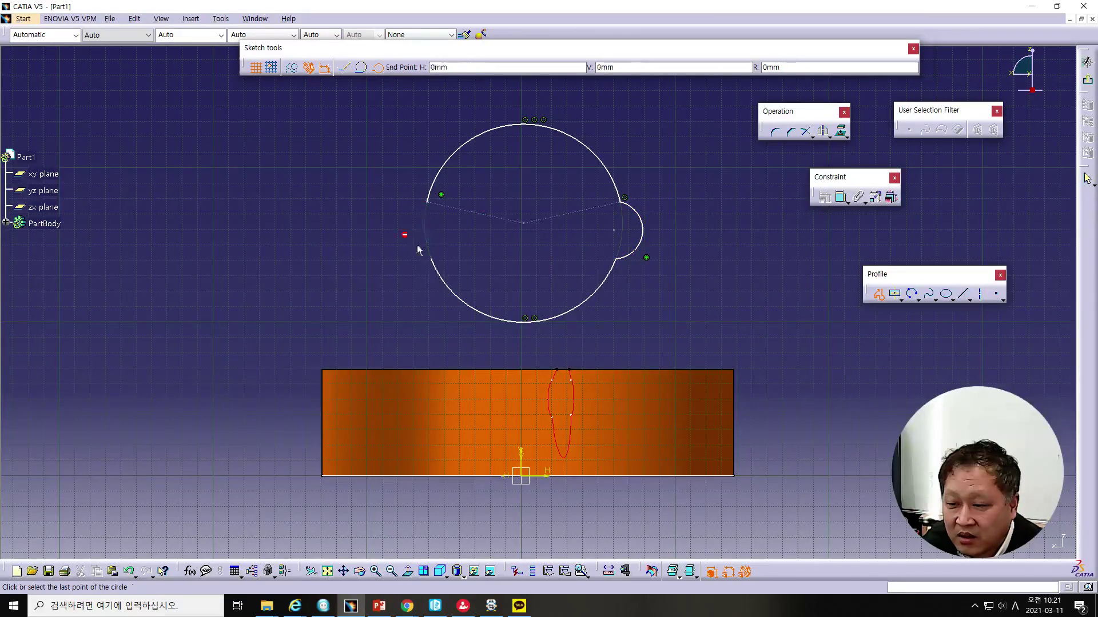
left_click(432, 259)
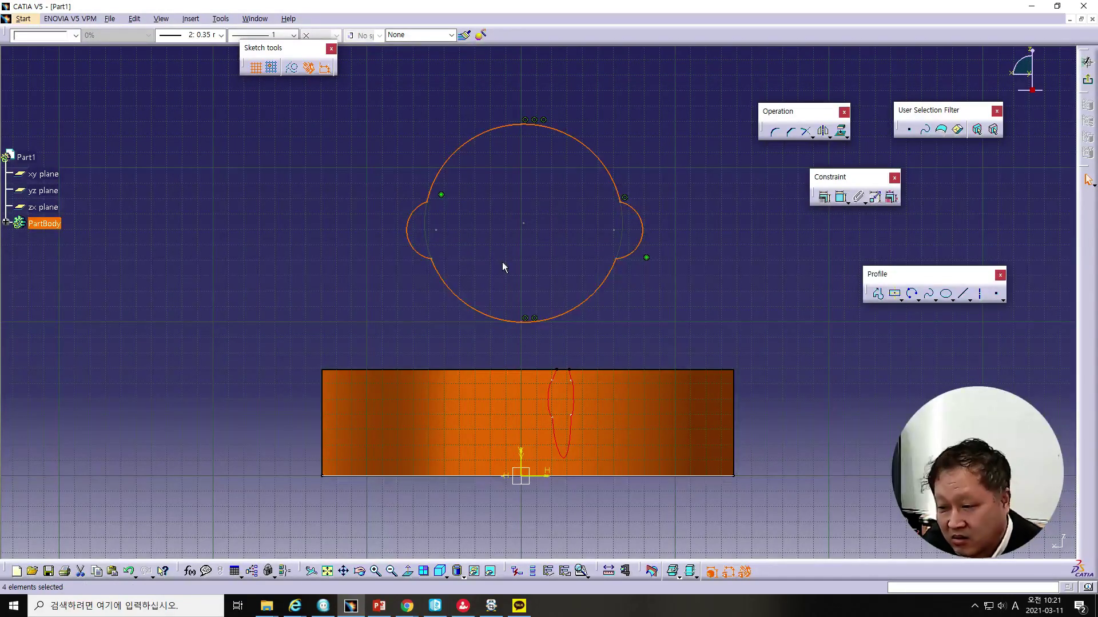
left_click(510, 261)
left_click(1088, 83)
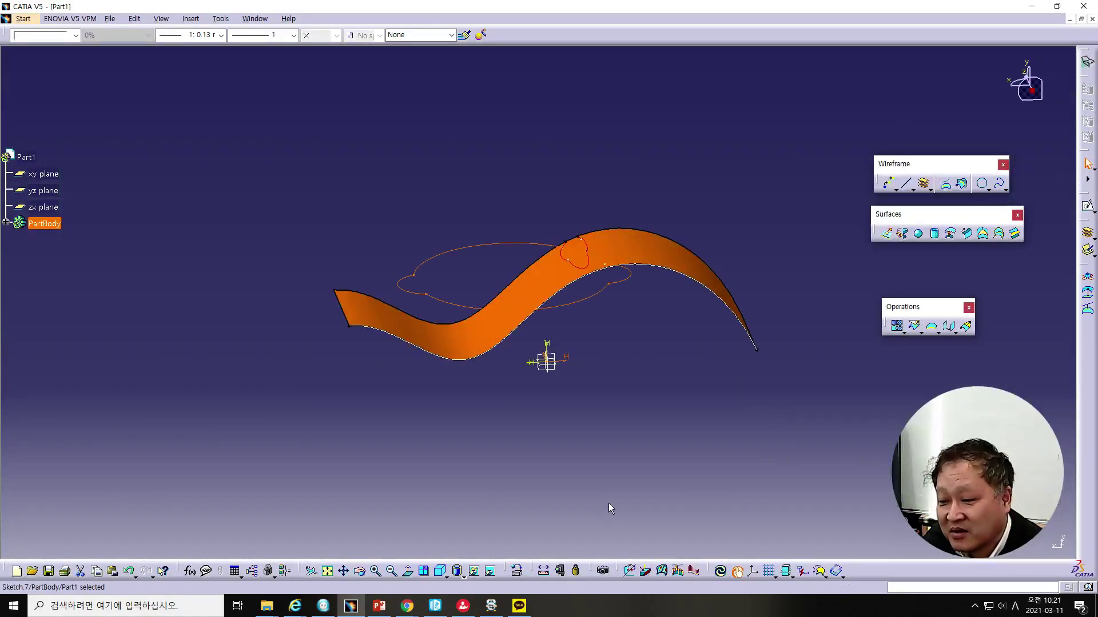
mouse_move(598, 429)
middle_mouse_down()
mouse_move(564, 490)
mouse_move(584, 543)
middle_mouse_up()
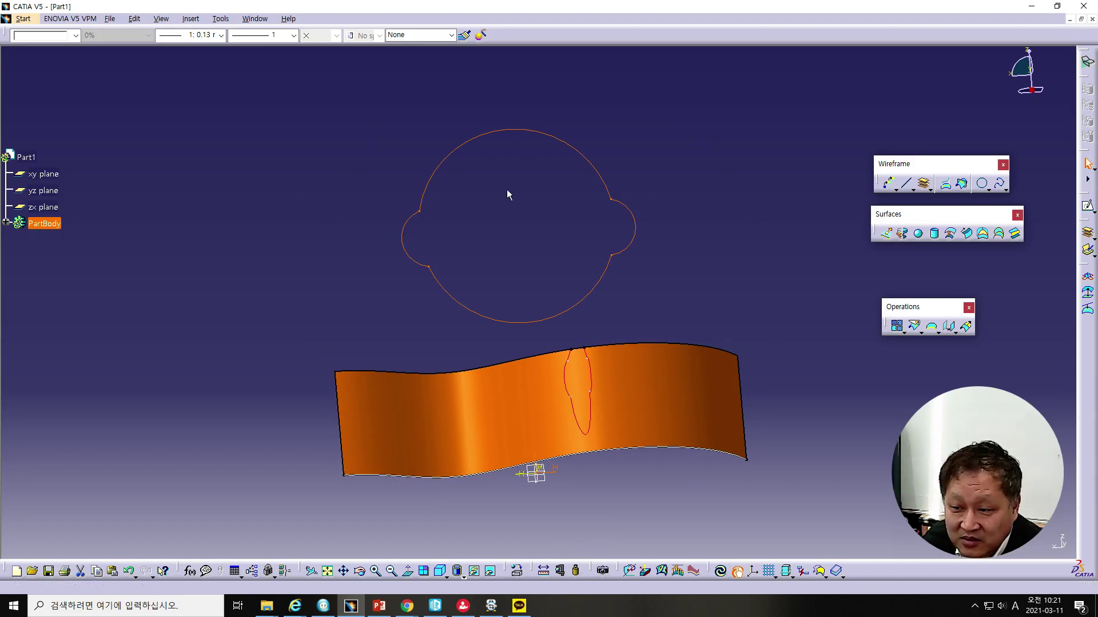
double_click(445, 170)
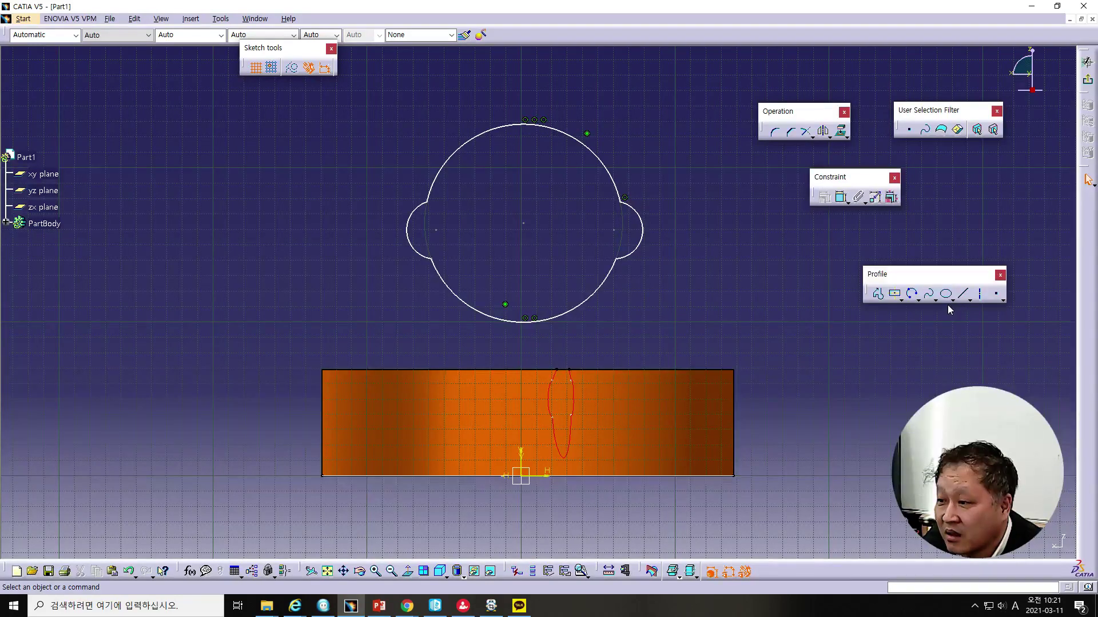
Step: Create a 0.4-scale duplicate of the eared profile about the sketch origin
left_click(831, 140)
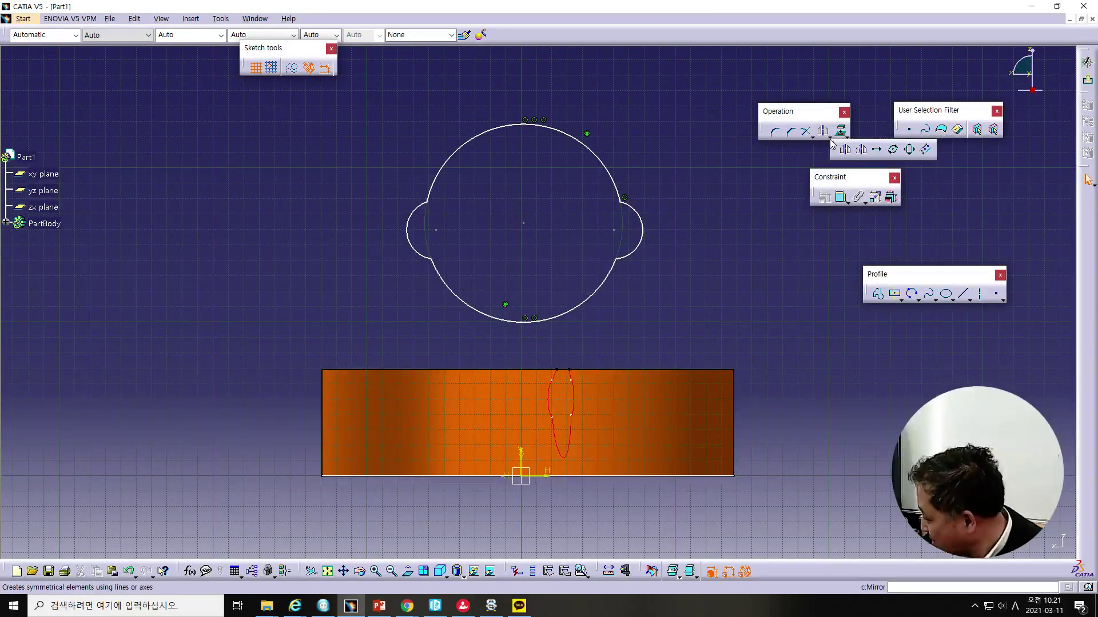
left_click(910, 150)
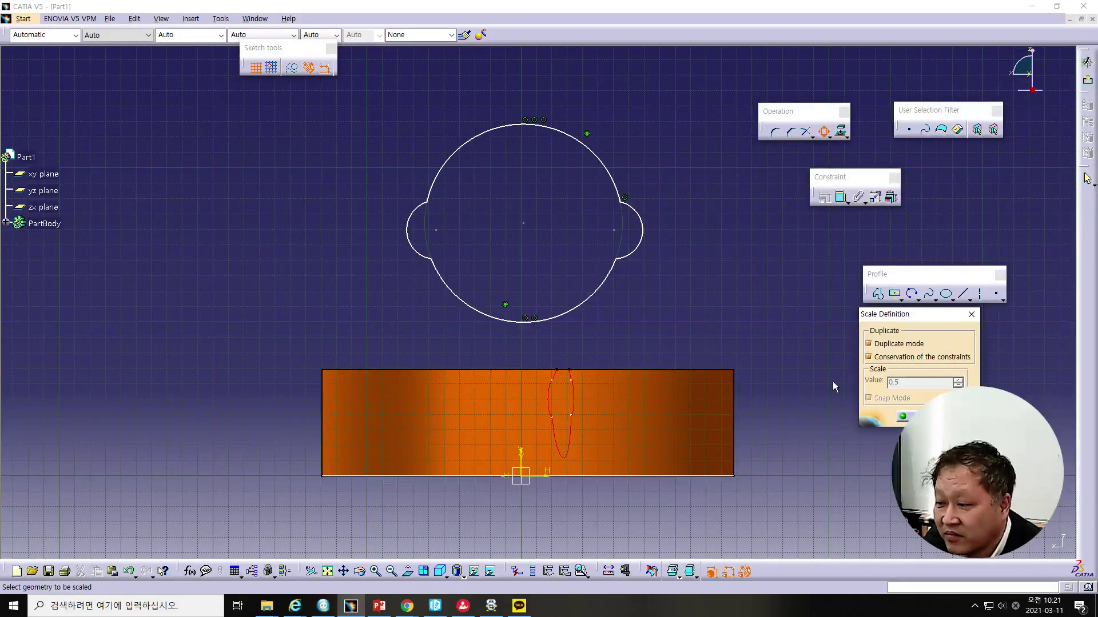
mouse_move(374, 99)
left_mouse_down()
mouse_move(375, 213)
mouse_move(577, 350)
mouse_move(693, 353)
left_mouse_up()
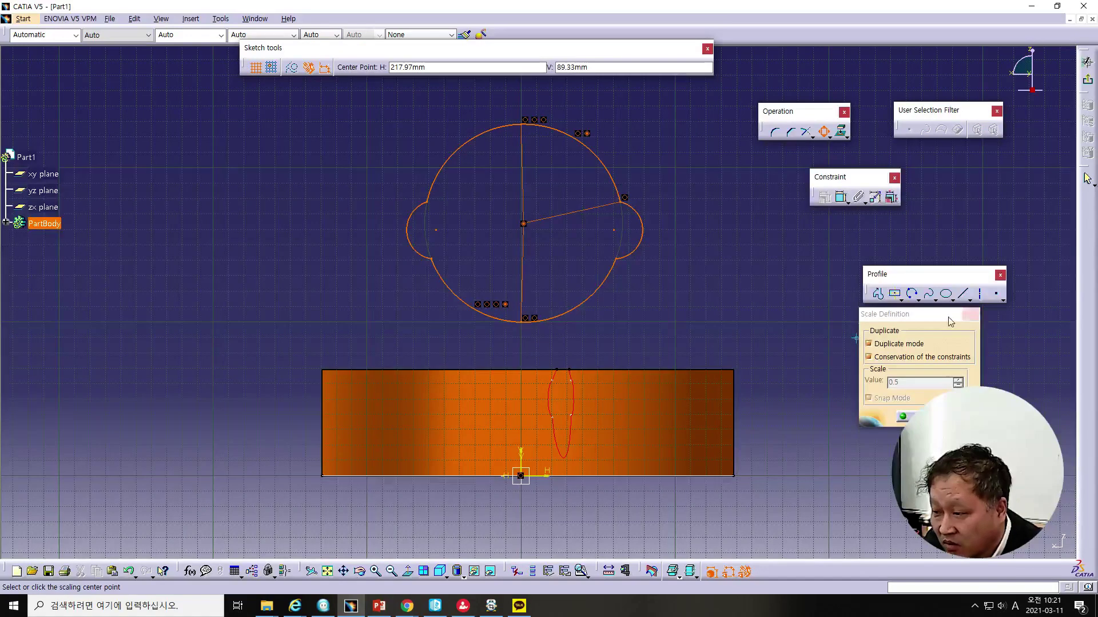
left_click_drag(948, 318, 827, 291)
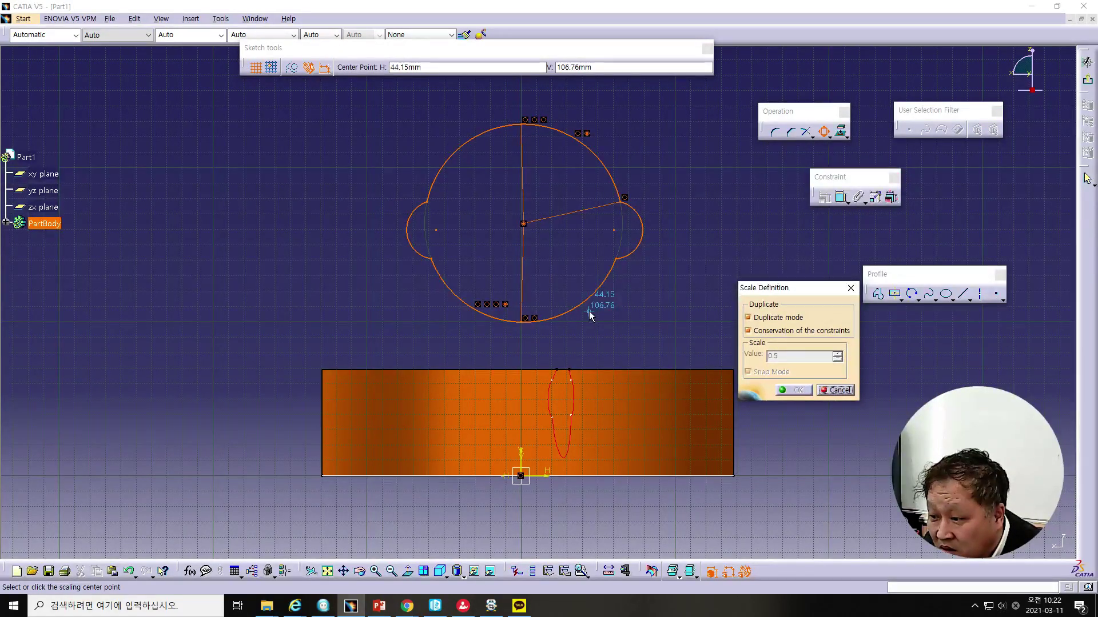
left_click(524, 224)
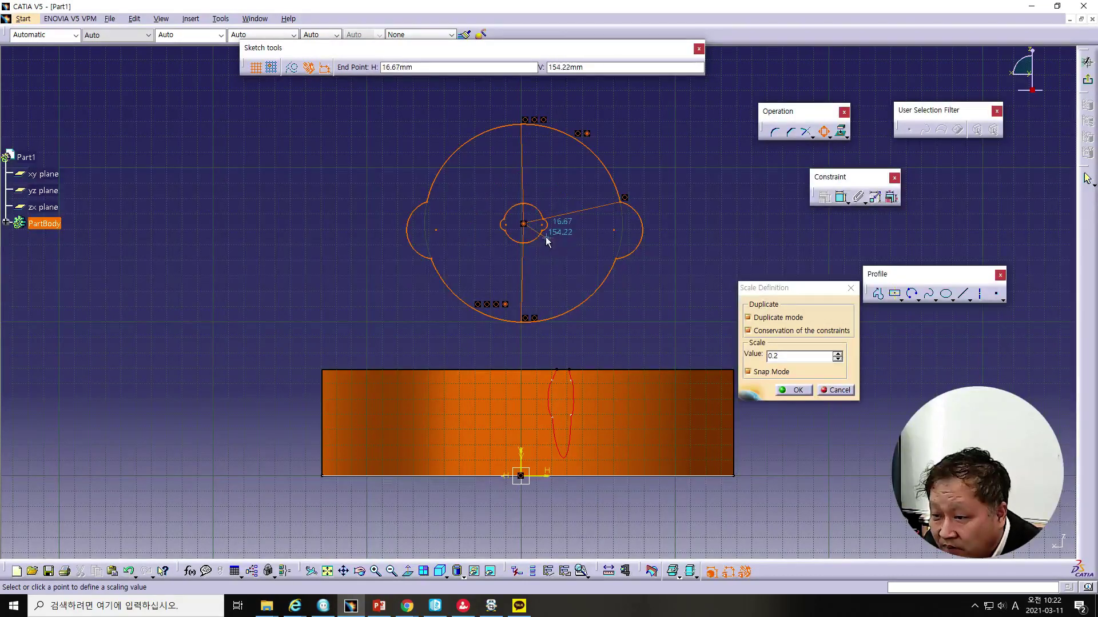
left_click(569, 259)
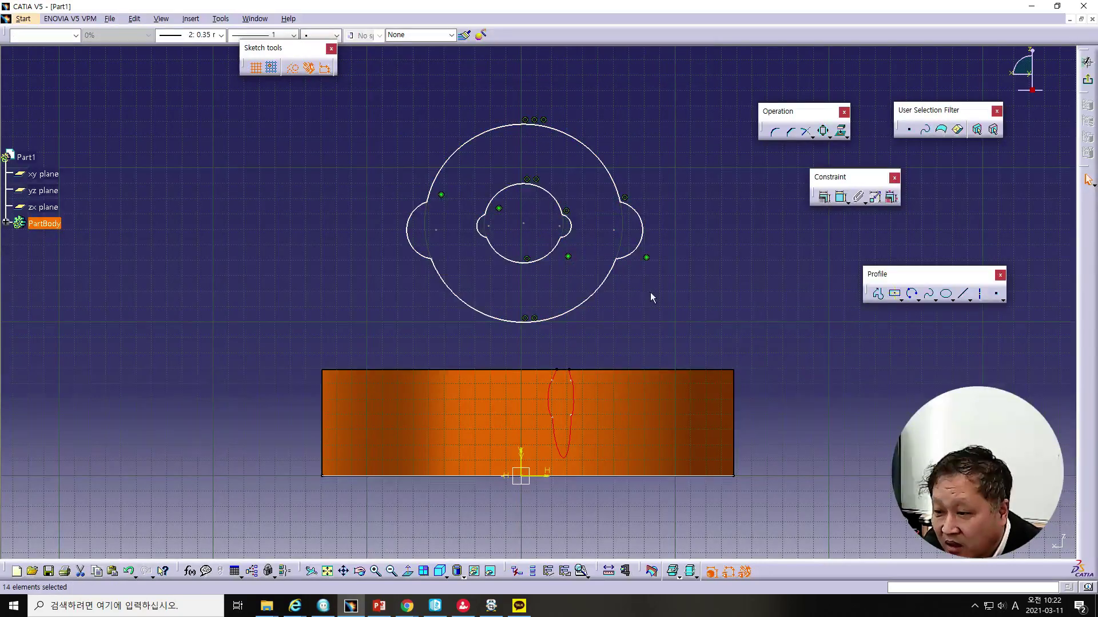
Step: Delete the original outline's four arcs and exit the sketch
left_click(602, 287)
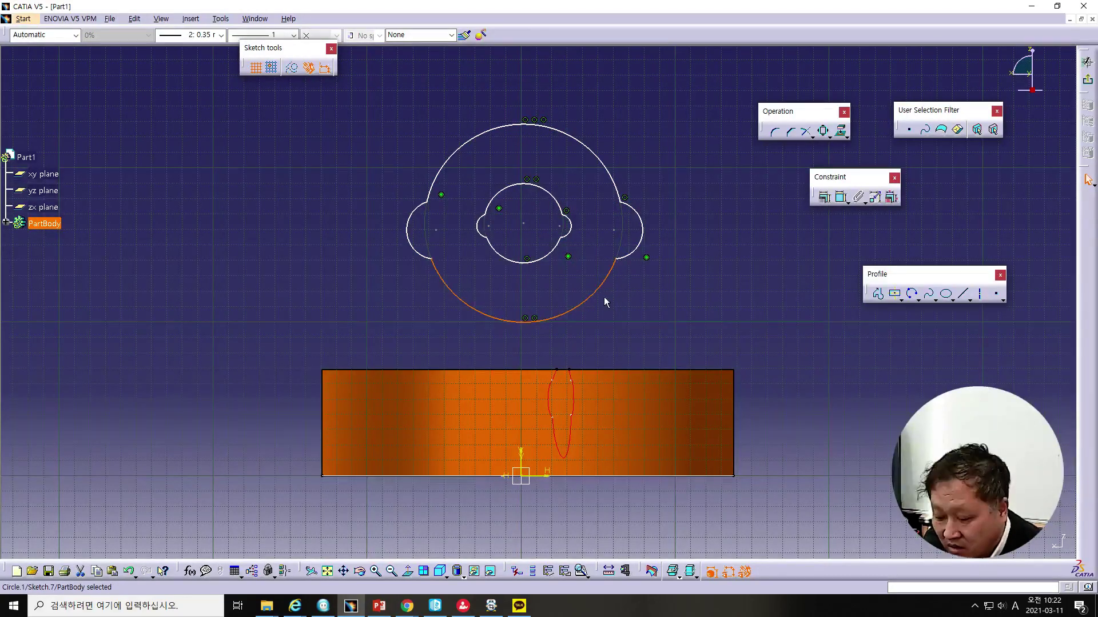
key("Delete")
left_click(634, 249)
key("Delete")
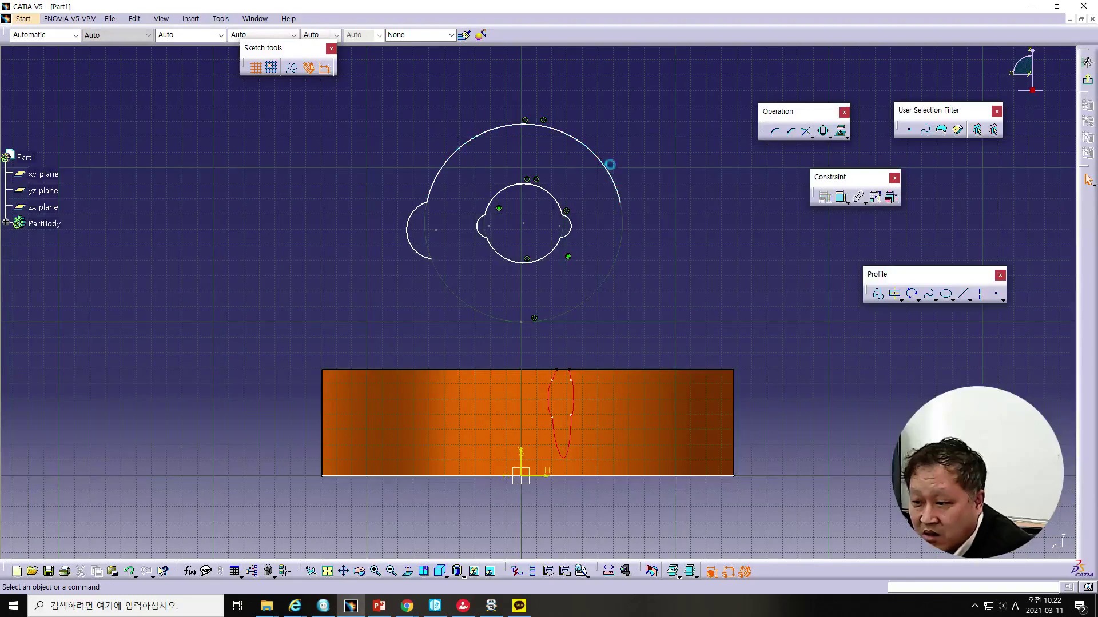
left_click(609, 167)
key("Delete")
left_click(408, 228)
key("Delete")
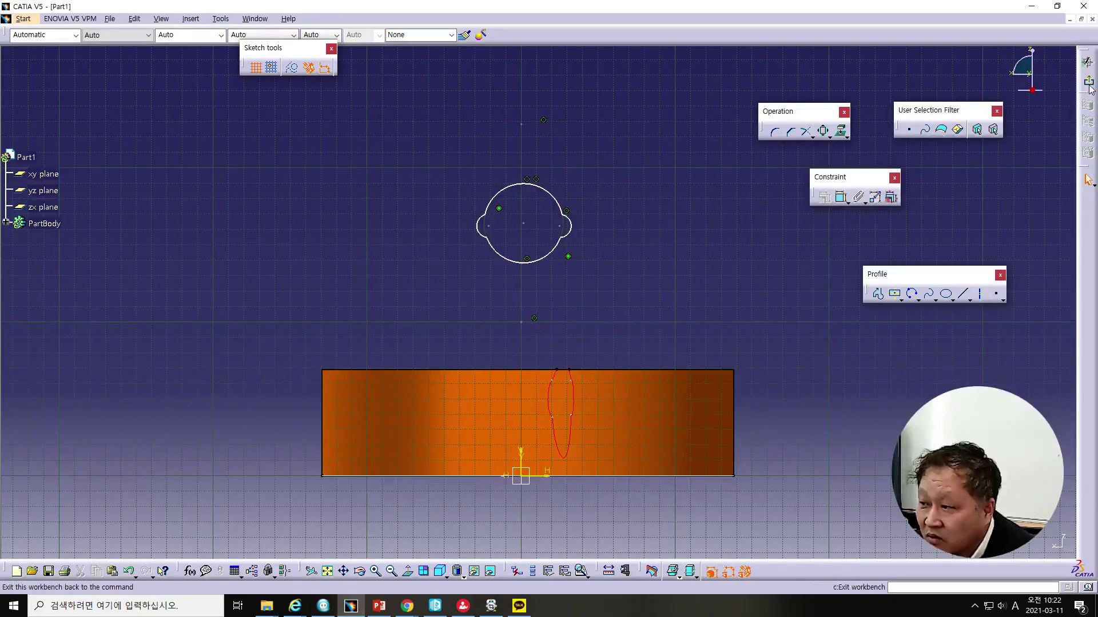
left_click(1087, 81)
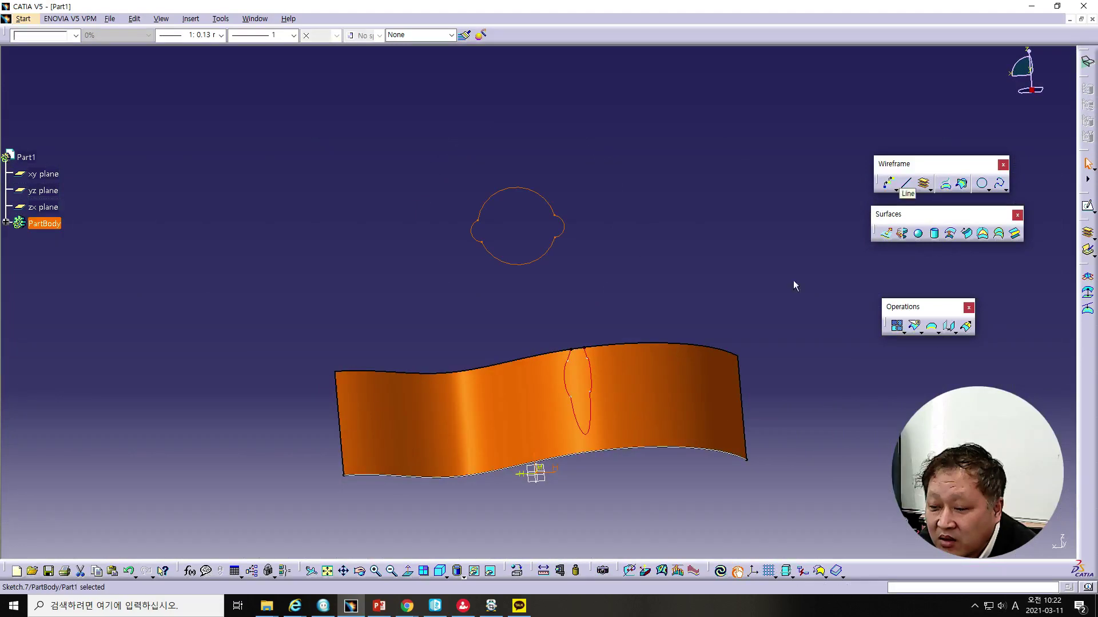
Step: Preview a normal projection of Sketch.7 onto Extrude.1, which fails with a no-solution error
mouse_move(685, 489)
middle_mouse_down()
mouse_move(667, 421)
mouse_move(595, 331)
mouse_move(672, 365)
mouse_move(744, 469)
mouse_move(705, 471)
middle_mouse_up()
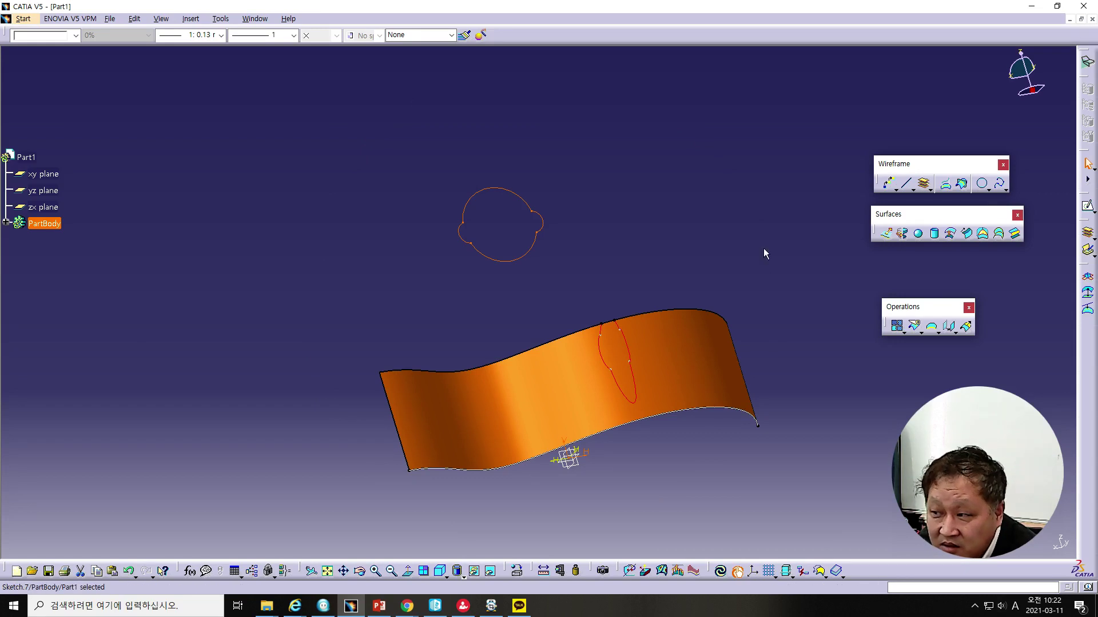
left_click(945, 188)
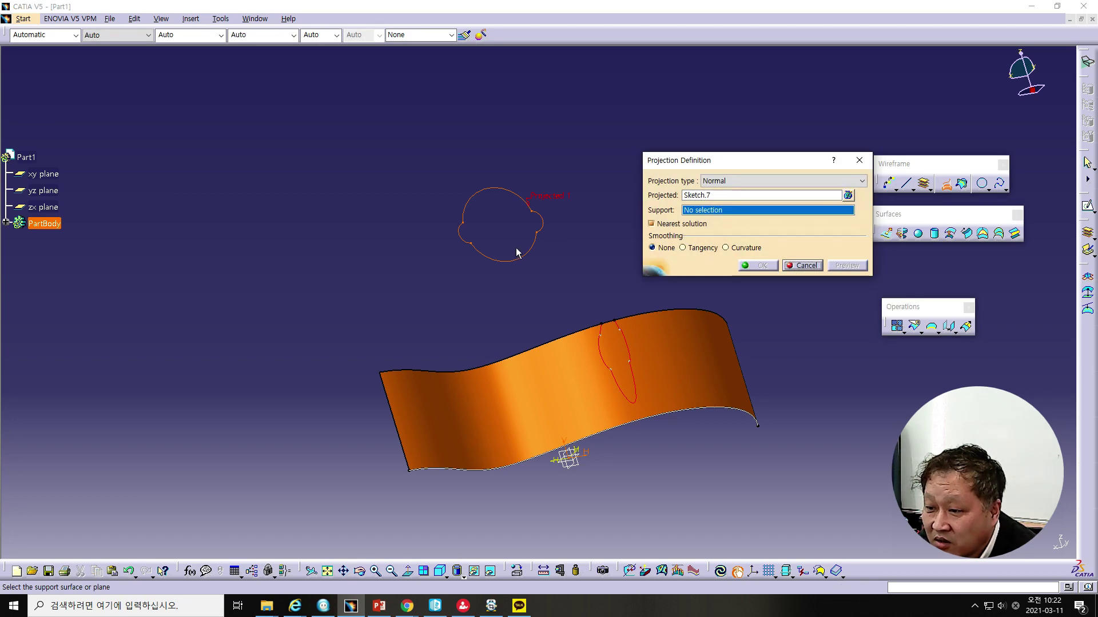
left_click(566, 376)
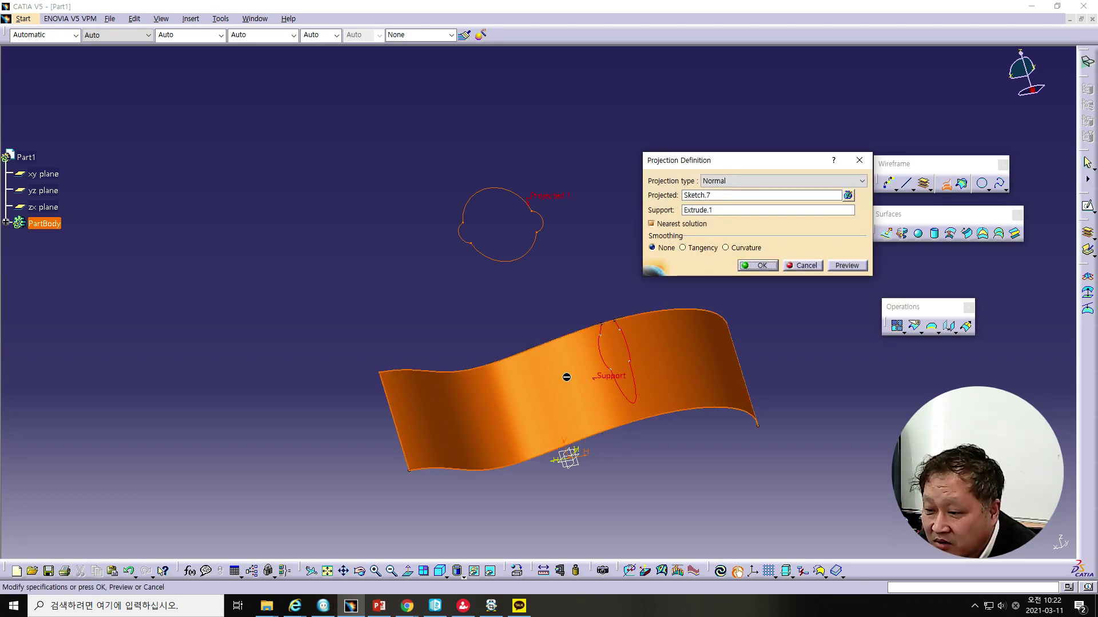
left_click(738, 195)
left_click(507, 262)
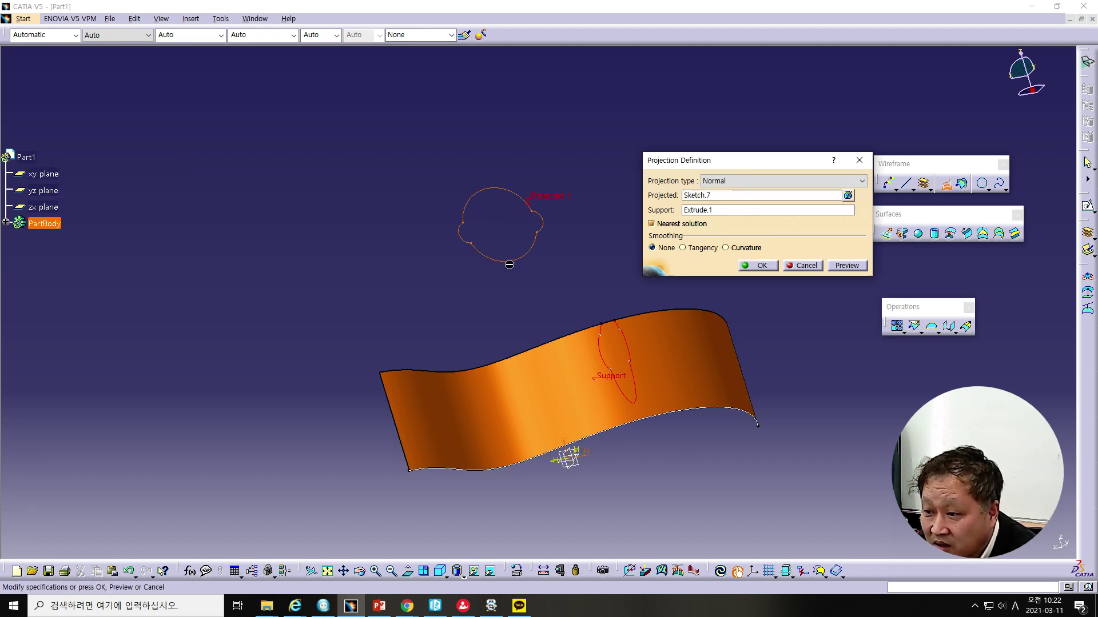
left_click(840, 263)
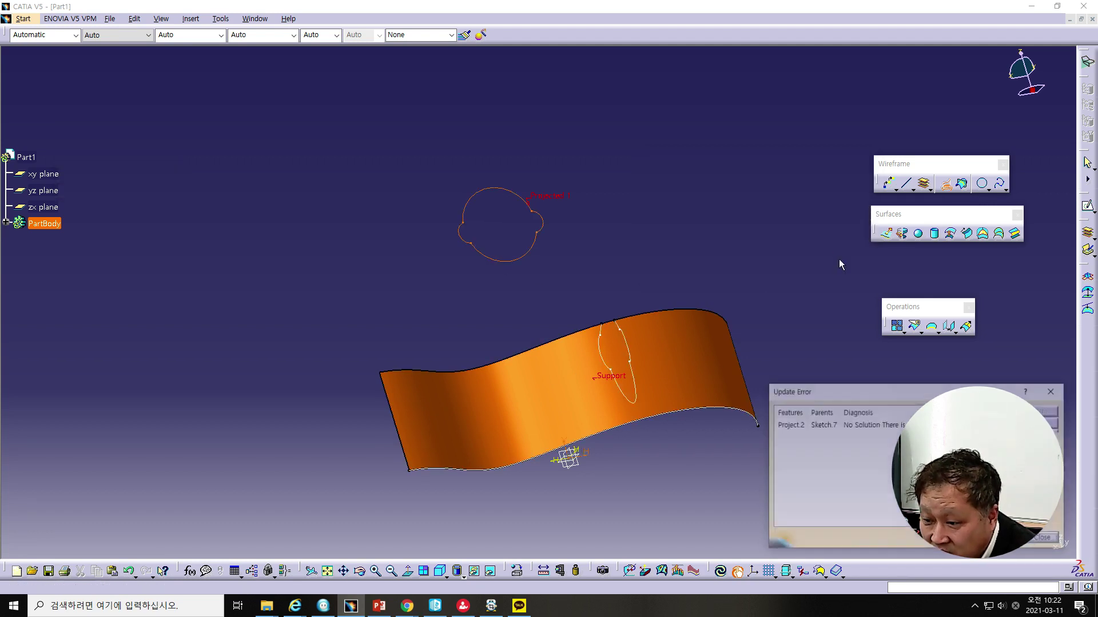
mouse_move(853, 392)
left_mouse_down()
mouse_move(741, 304)
mouse_move(745, 279)
left_mouse_up()
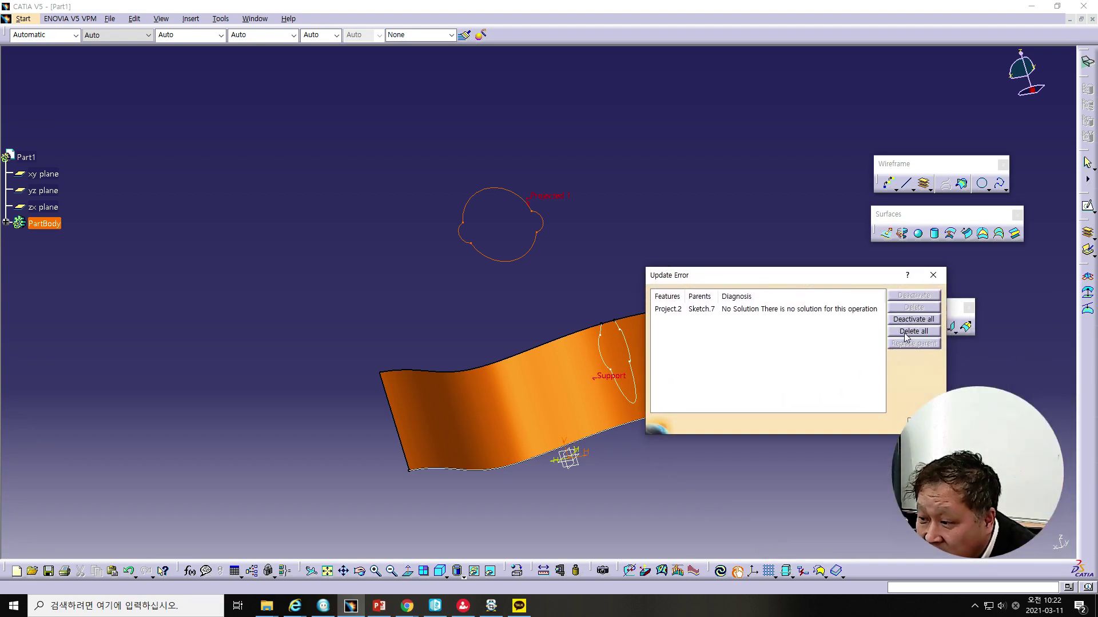
left_click(932, 275)
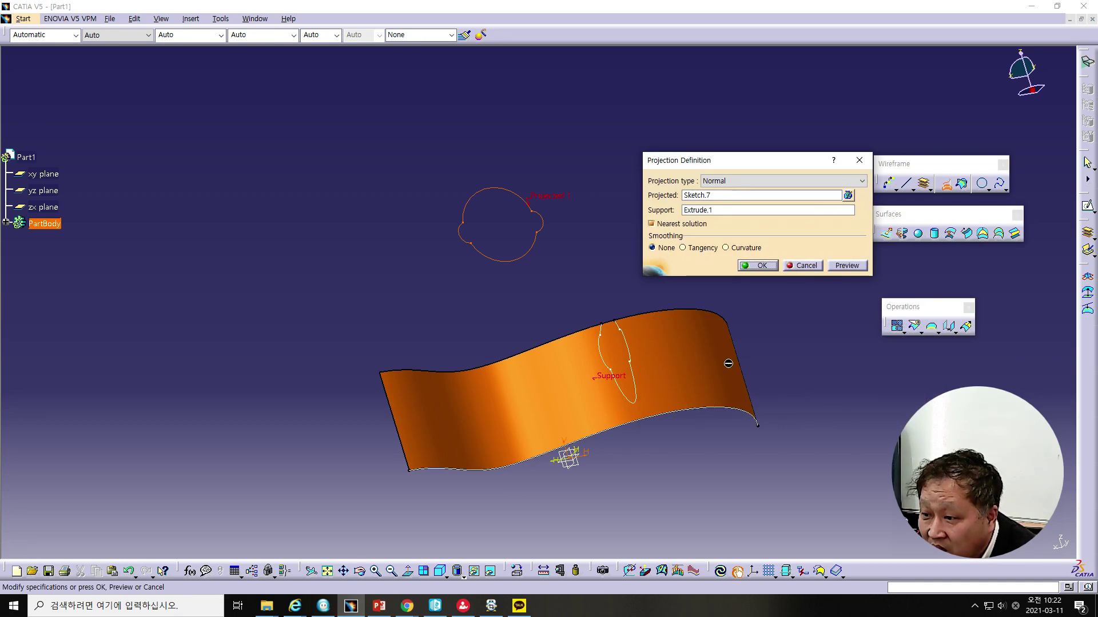
Step: Retry the Sketch.7 projection along the X direction; it also errors, so cancel it
mouse_move(679, 428)
middle_mouse_down()
mouse_move(601, 376)
mouse_move(606, 400)
middle_mouse_up()
left_click(801, 180)
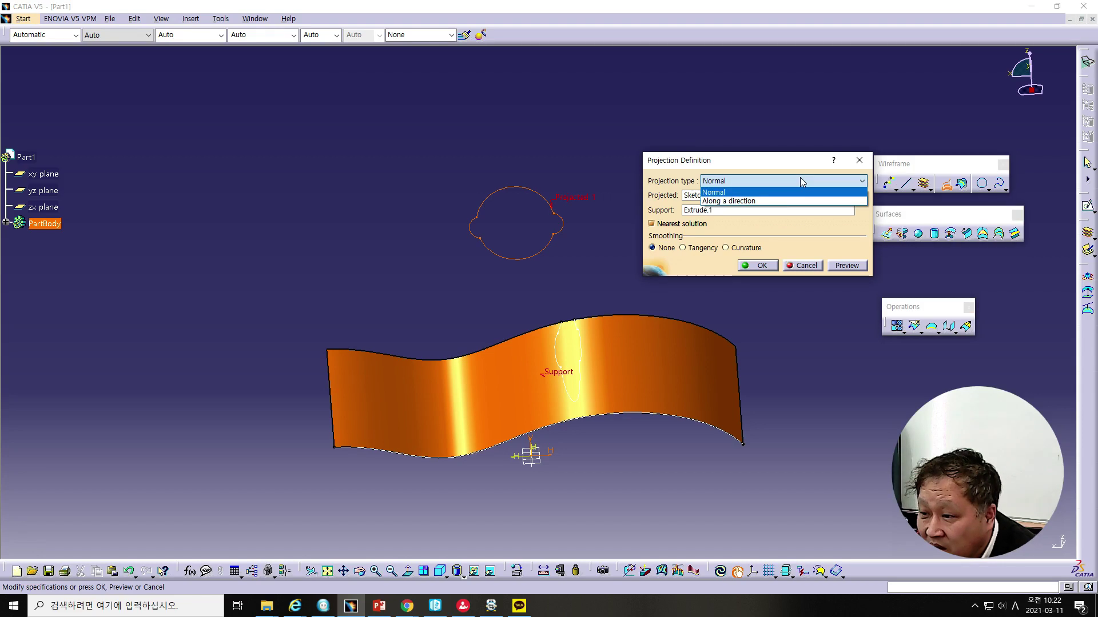
left_click(789, 202)
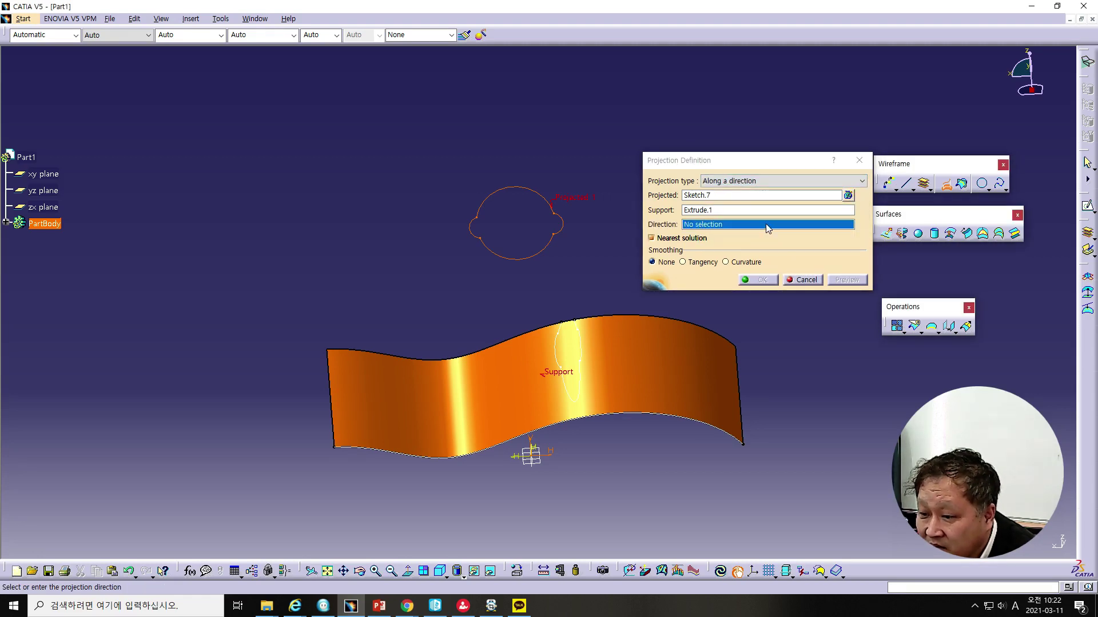
right_click(737, 224)
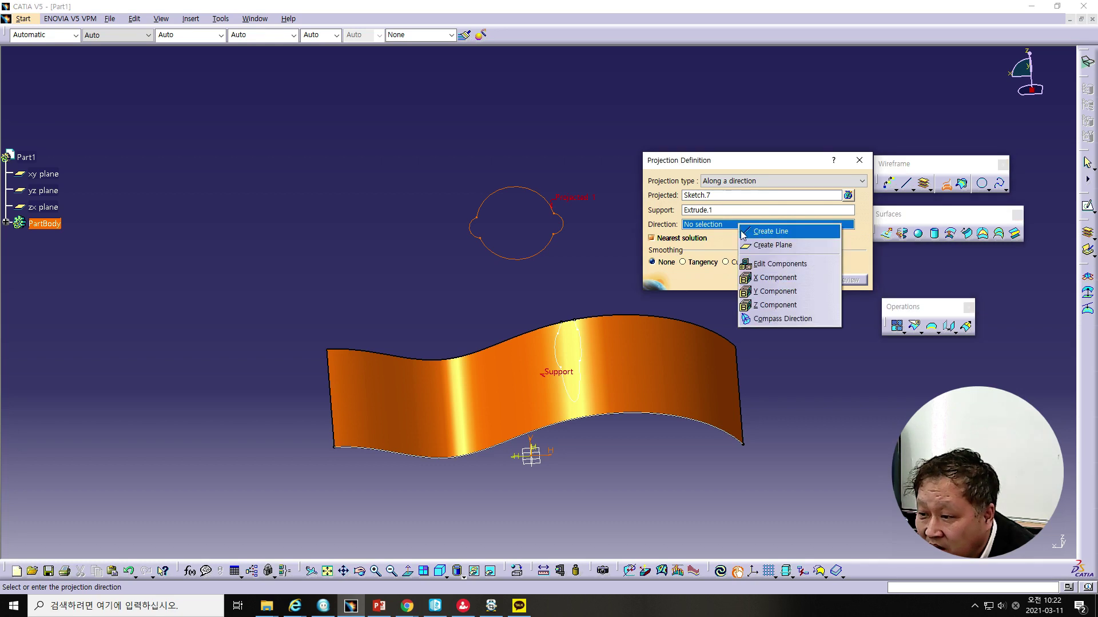
left_click(756, 277)
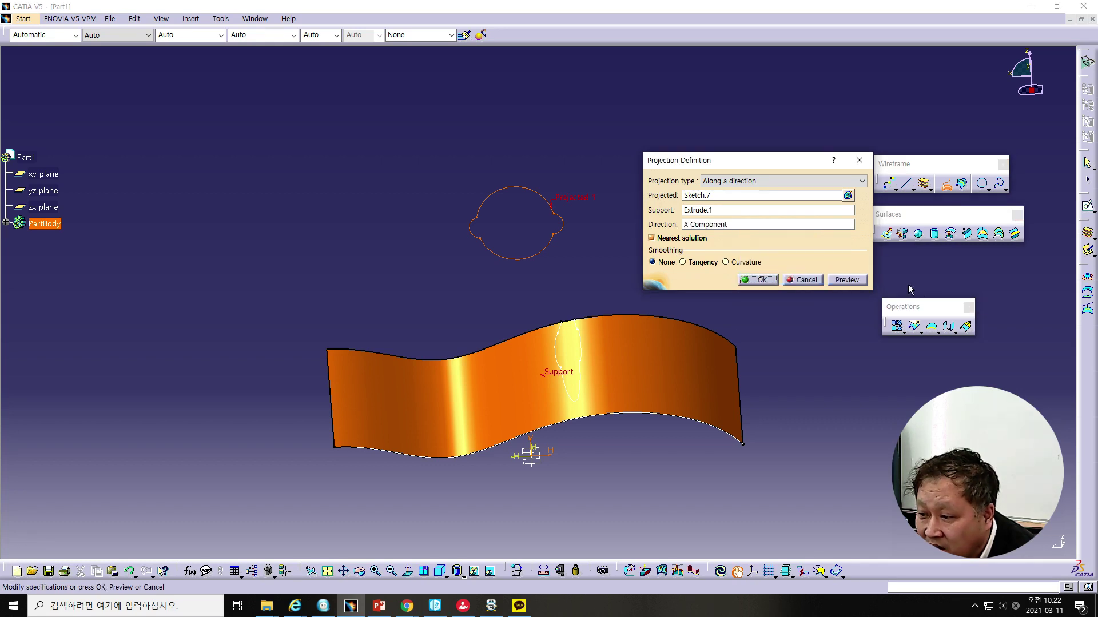
left_click(858, 280)
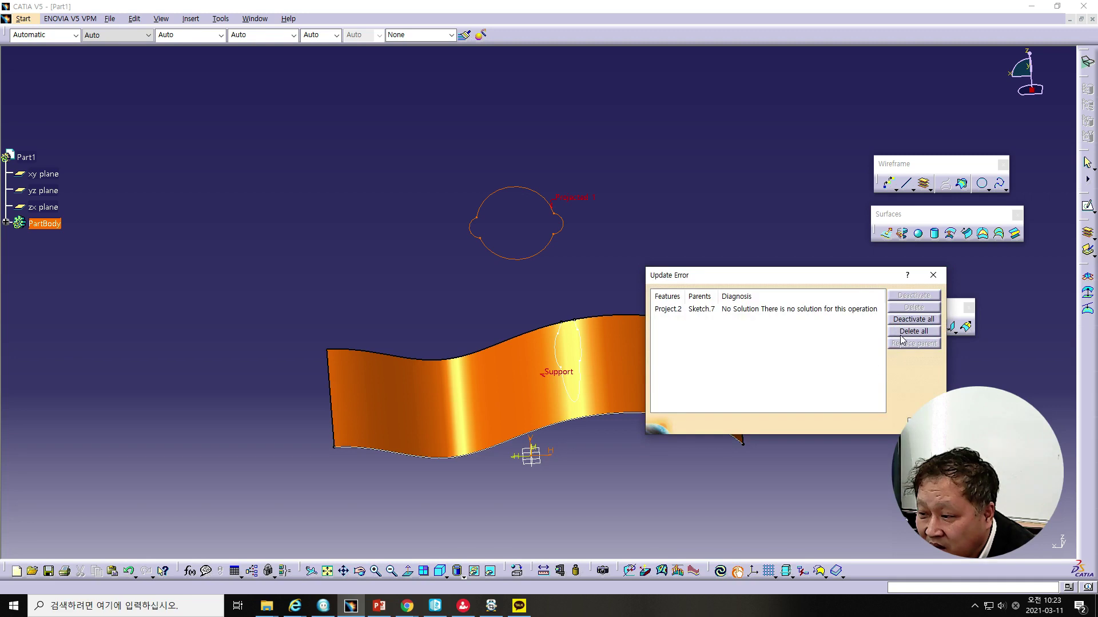
left_click(933, 275)
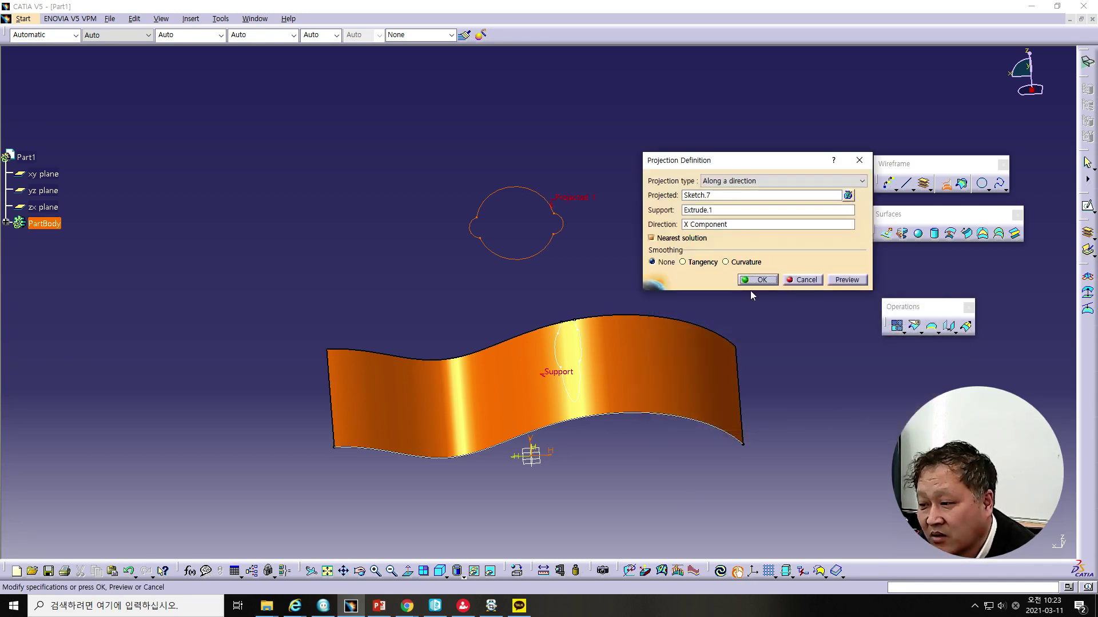
left_click(803, 280)
Step: Delete the eared circle profile and its construction elements from Sketch.7
mouse_move(580, 417)
middle_mouse_down()
mouse_move(539, 325)
mouse_move(556, 152)
mouse_move(561, 248)
mouse_move(595, 348)
mouse_move(745, 342)
mouse_move(805, 283)
middle_mouse_up()
mouse_move(767, 232)
middle_mouse_down()
mouse_move(738, 225)
mouse_move(757, 208)
mouse_move(726, 177)
mouse_move(741, 194)
middle_mouse_up()
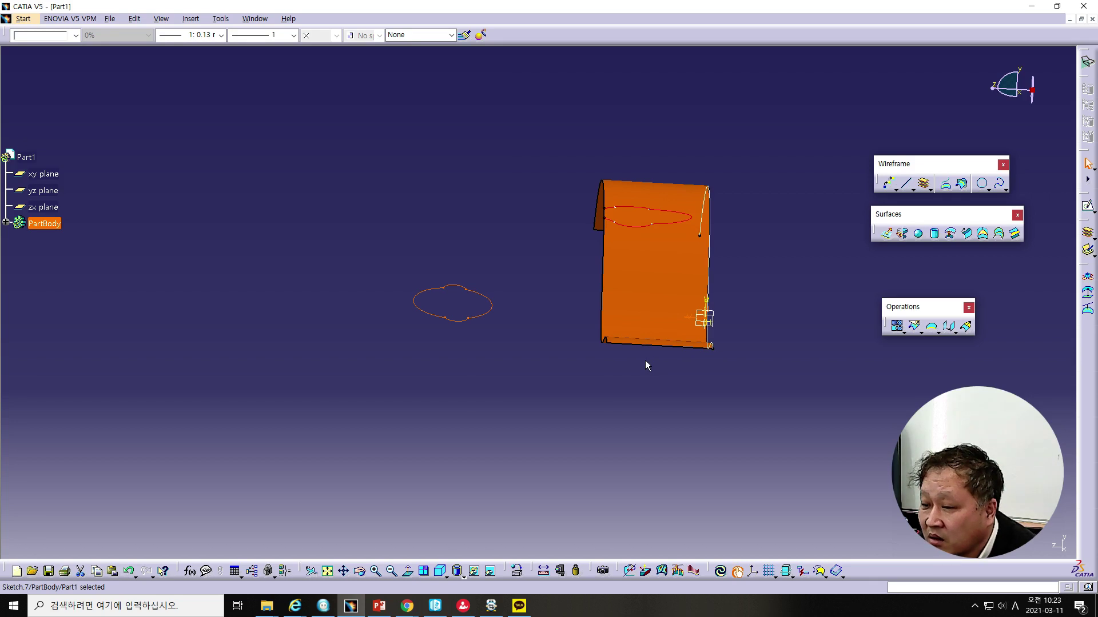
double_click(432, 313)
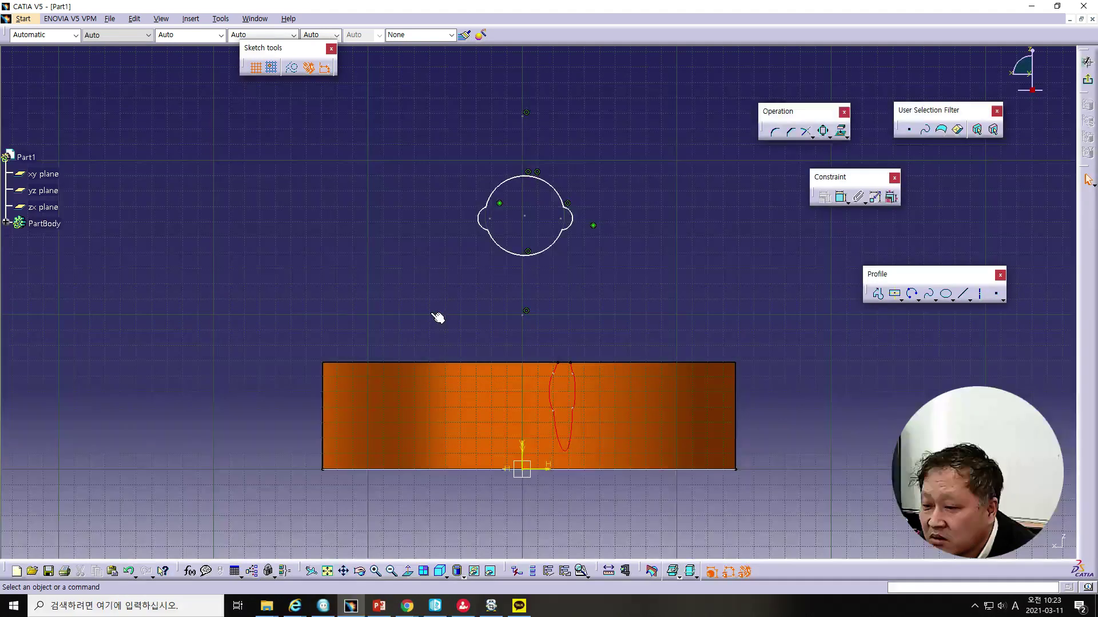
mouse_move(374, 335)
middle_mouse_down()
mouse_move(654, 385)
mouse_move(471, 330)
middle_mouse_up()
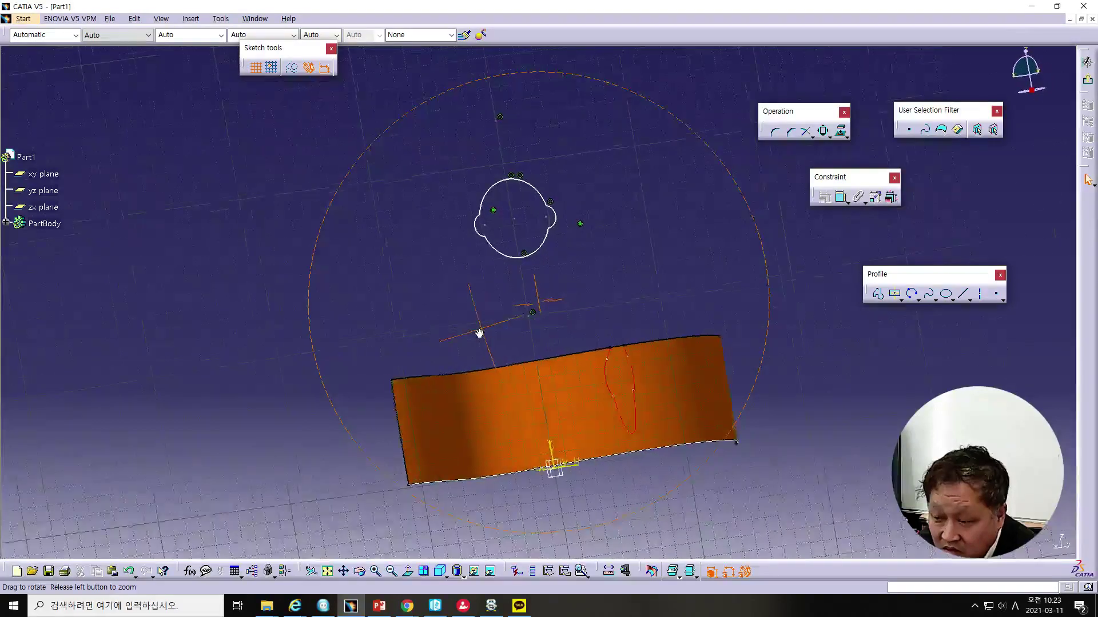
left_click_drag(430, 105, 663, 343)
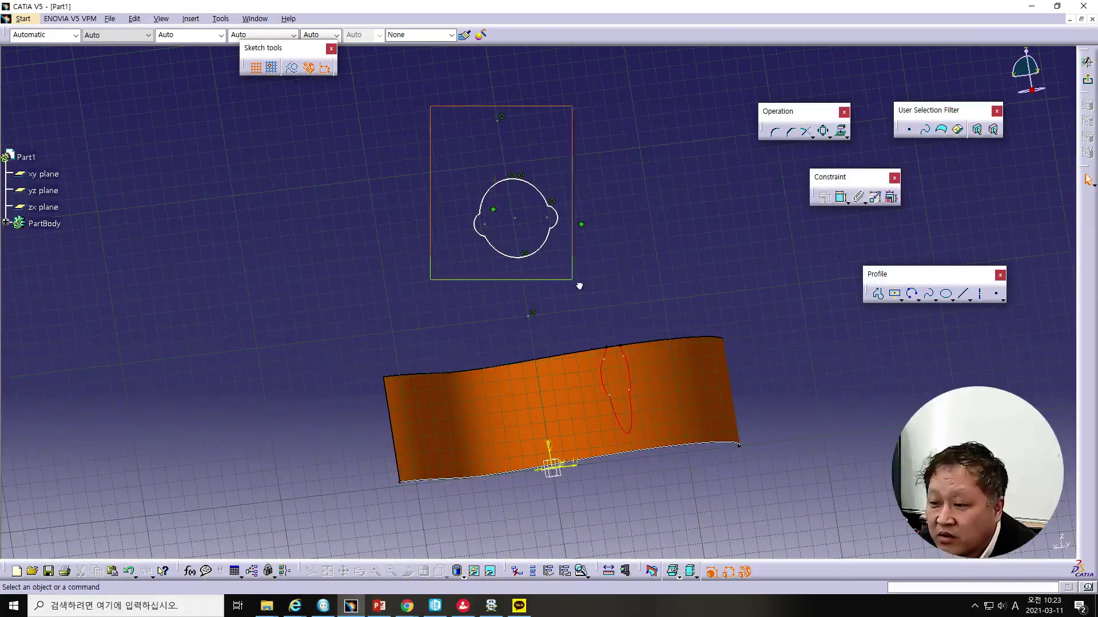
key("Delete")
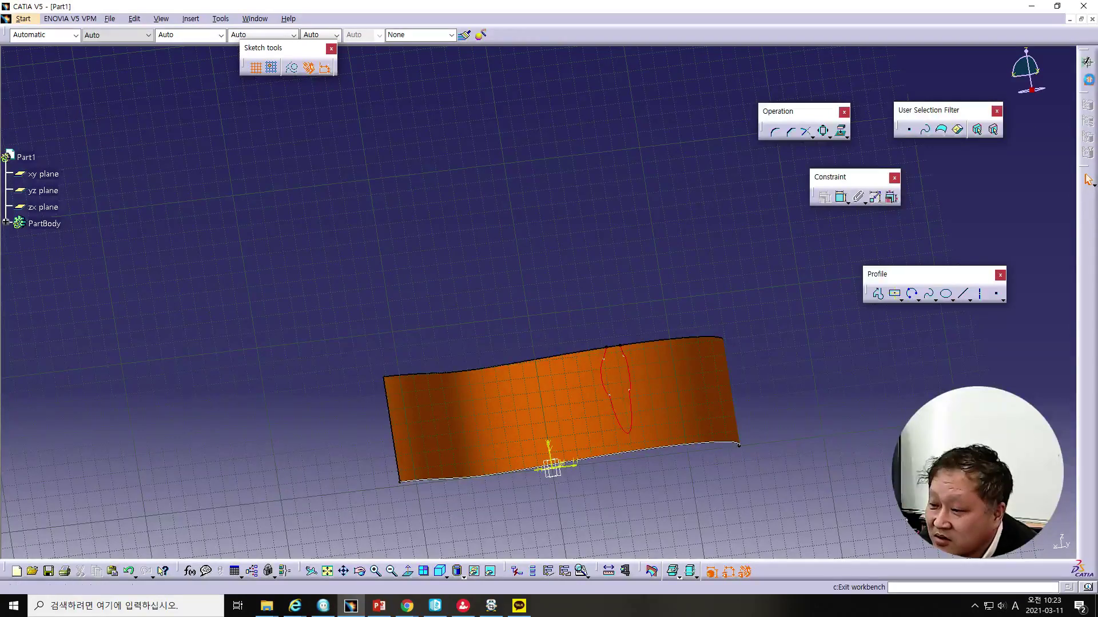
left_click(1087, 82)
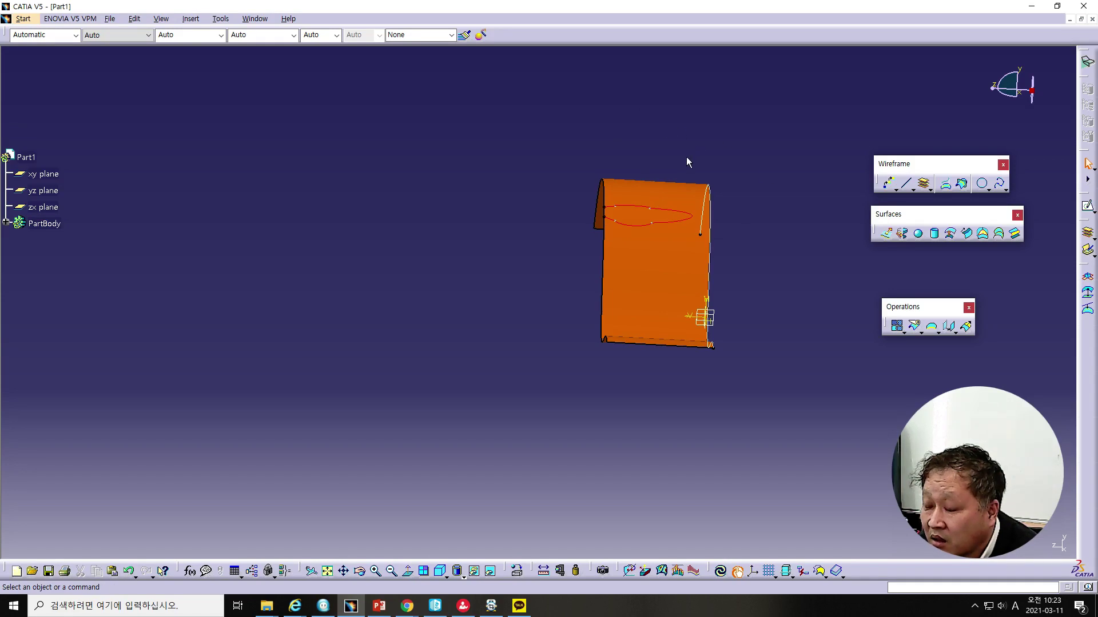
middle_click_drag(772, 214, 736, 205)
left_click(43, 173)
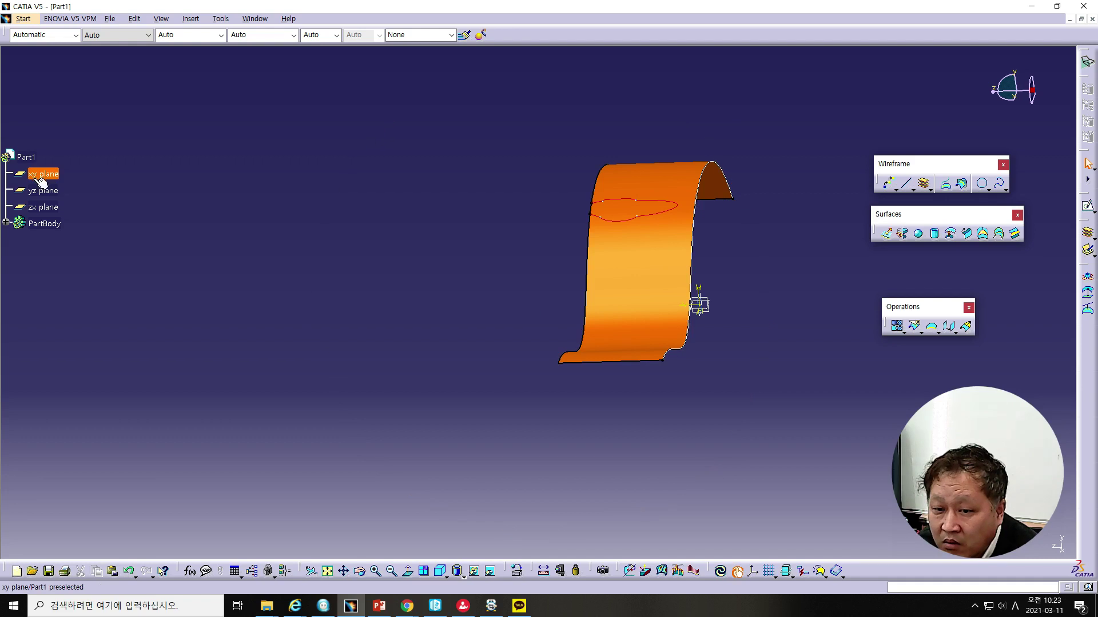
Step: Draw a rectangle of about 92.85 by 62.3 mm in a new xy-plane sketch
left_click(1087, 206)
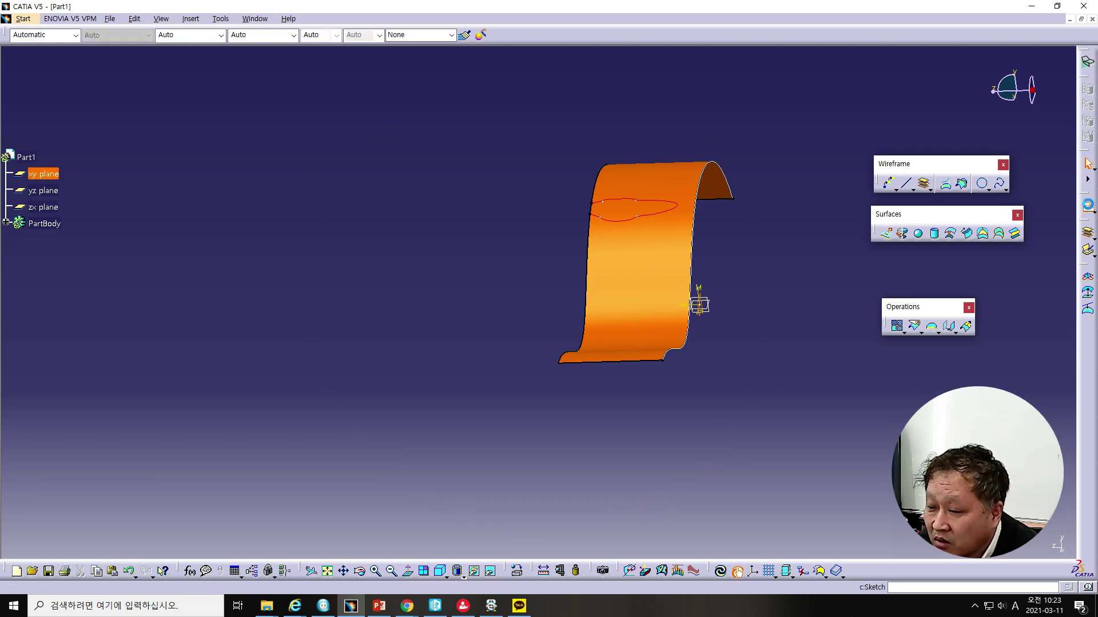
left_click(327, 572)
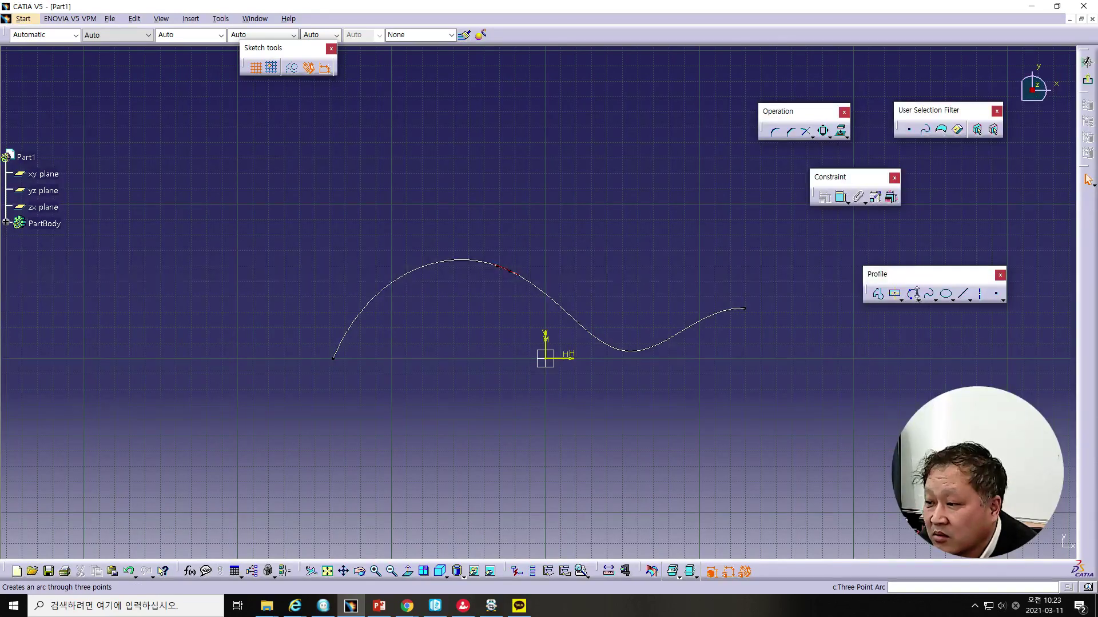
left_click(895, 293)
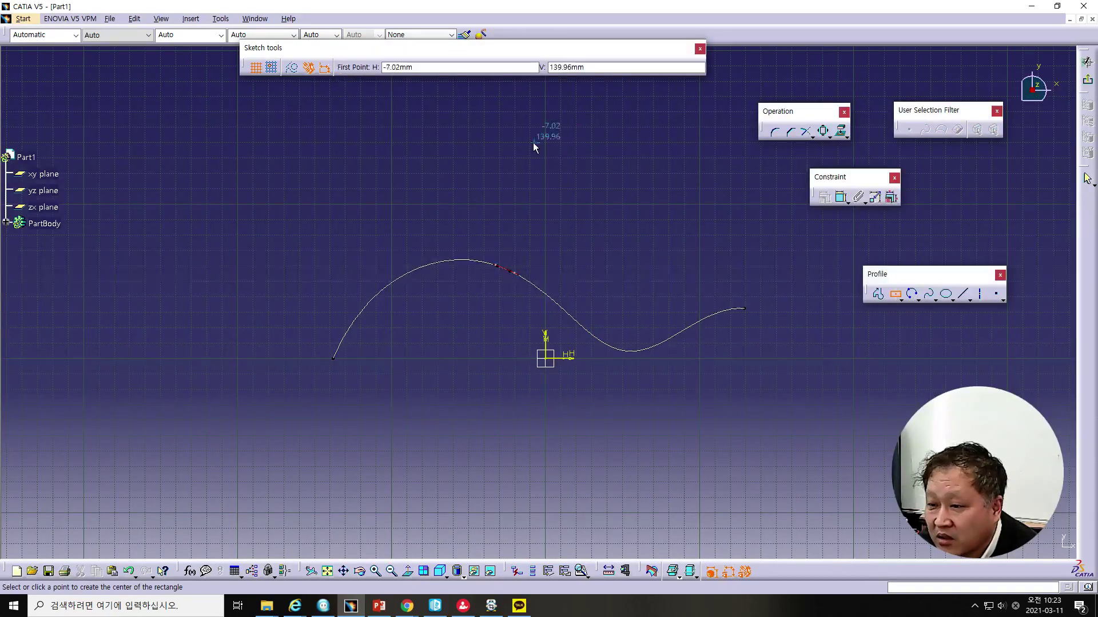
left_click(558, 176)
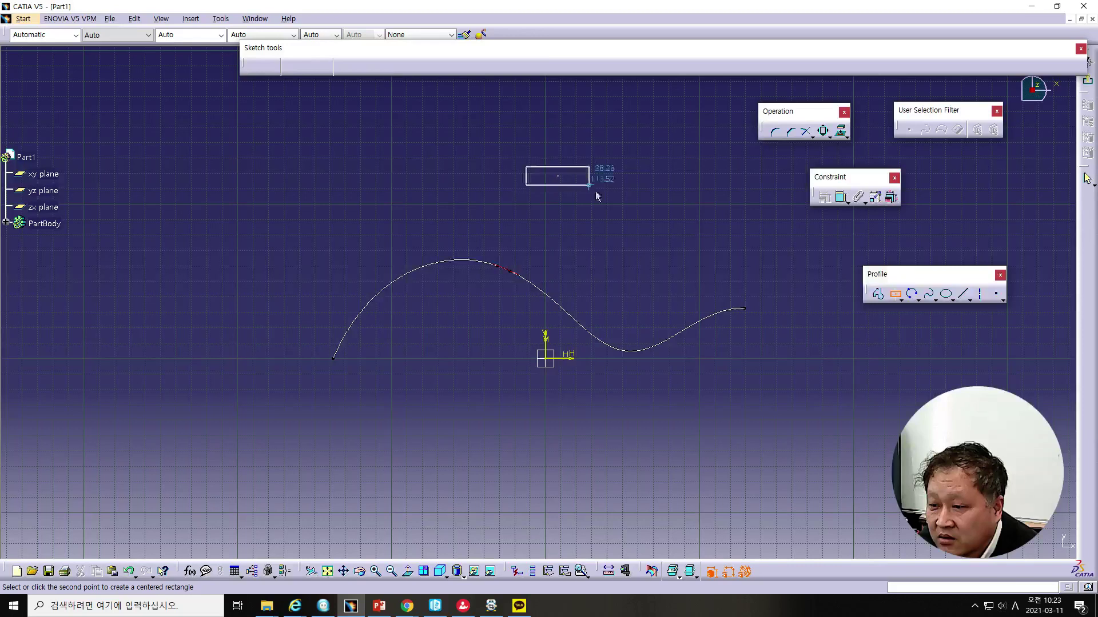
left_click(629, 224)
left_click(1087, 81)
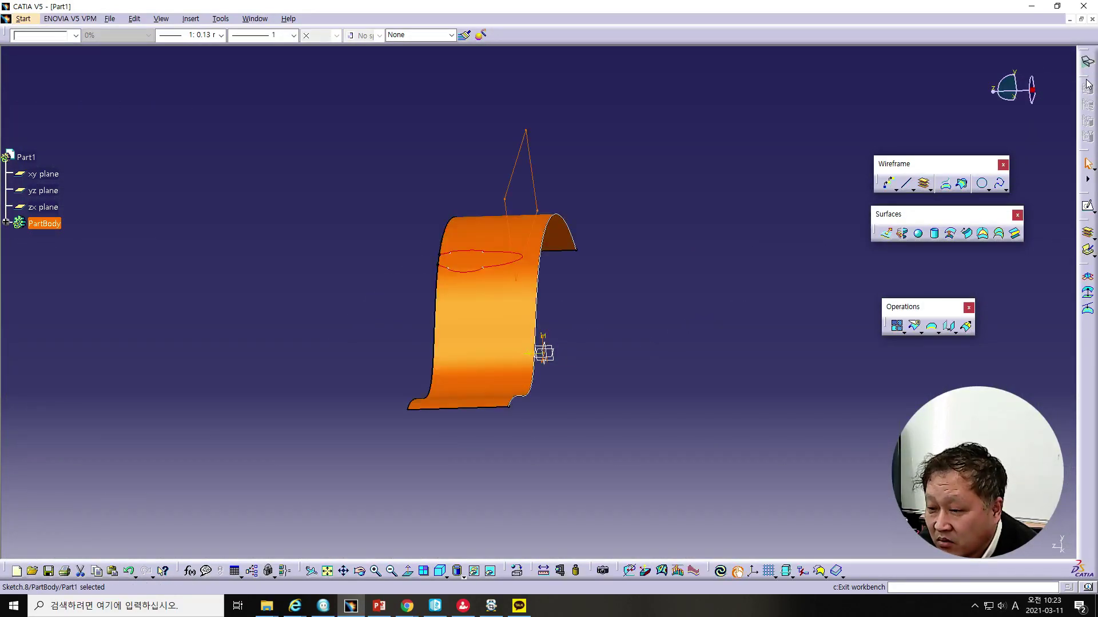
Step: Start a sketch on the xy plane and trap-select the rectangle in it
left_click(519, 175)
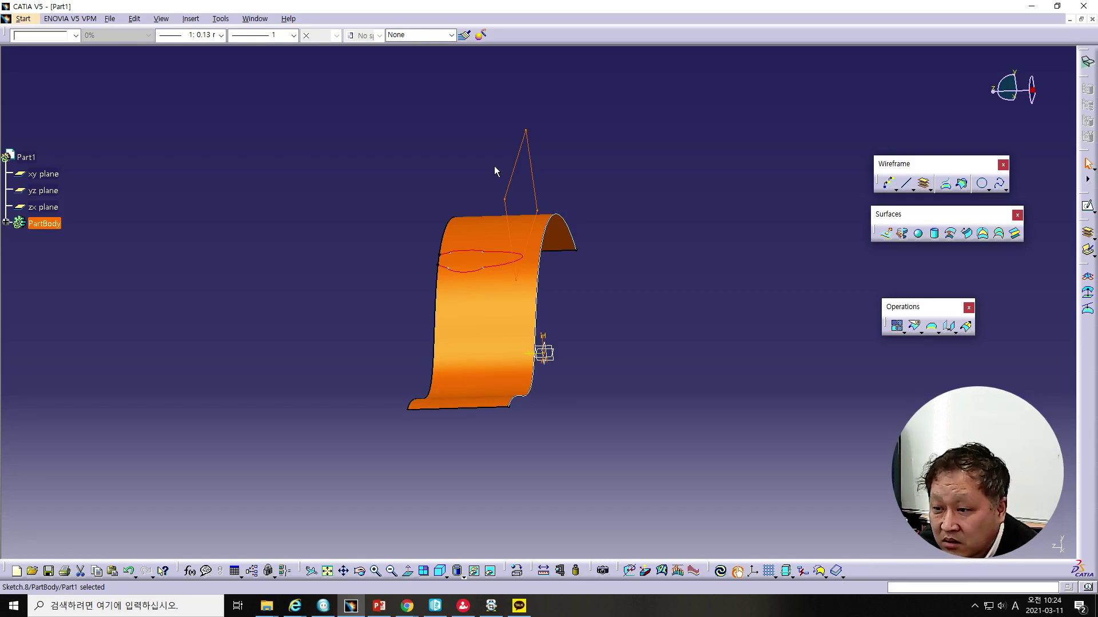
left_click(513, 172)
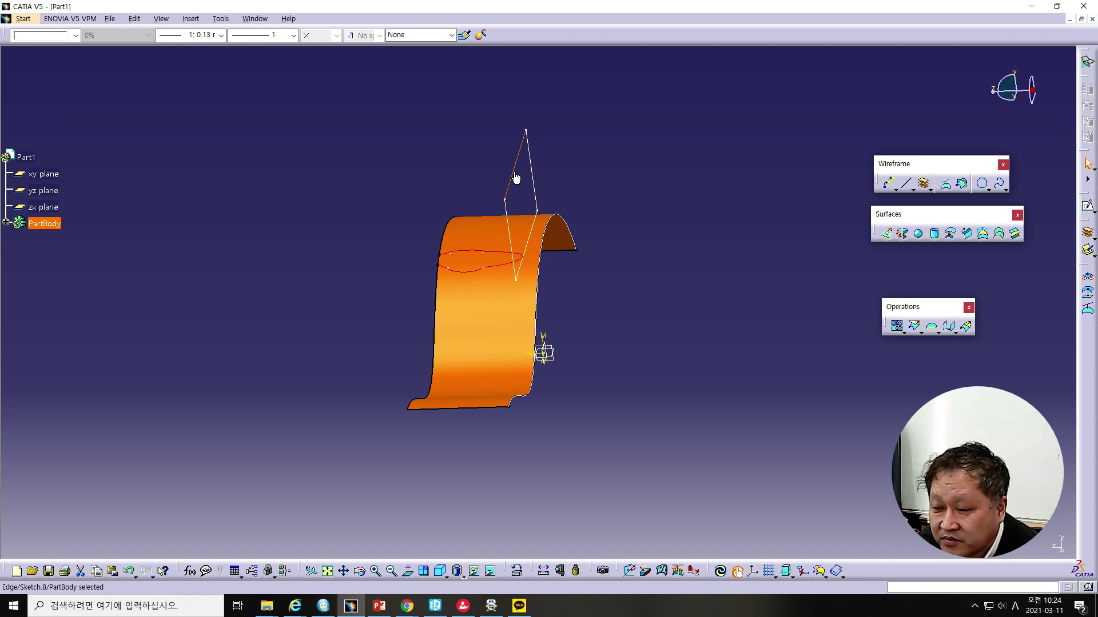
left_click(533, 189)
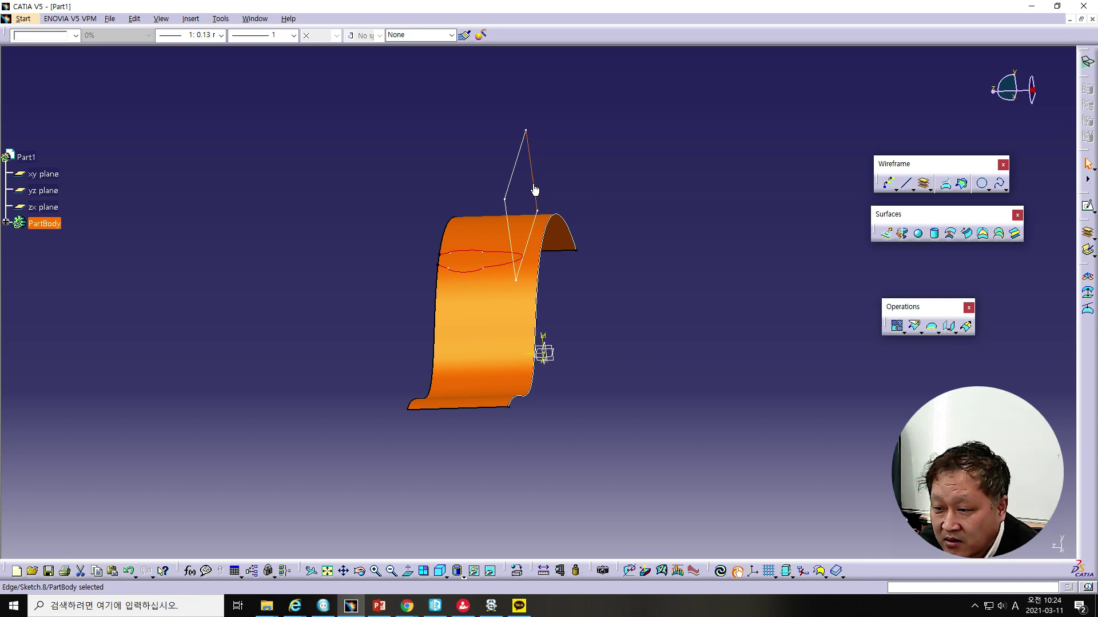
left_click(43, 173)
left_click(1087, 205)
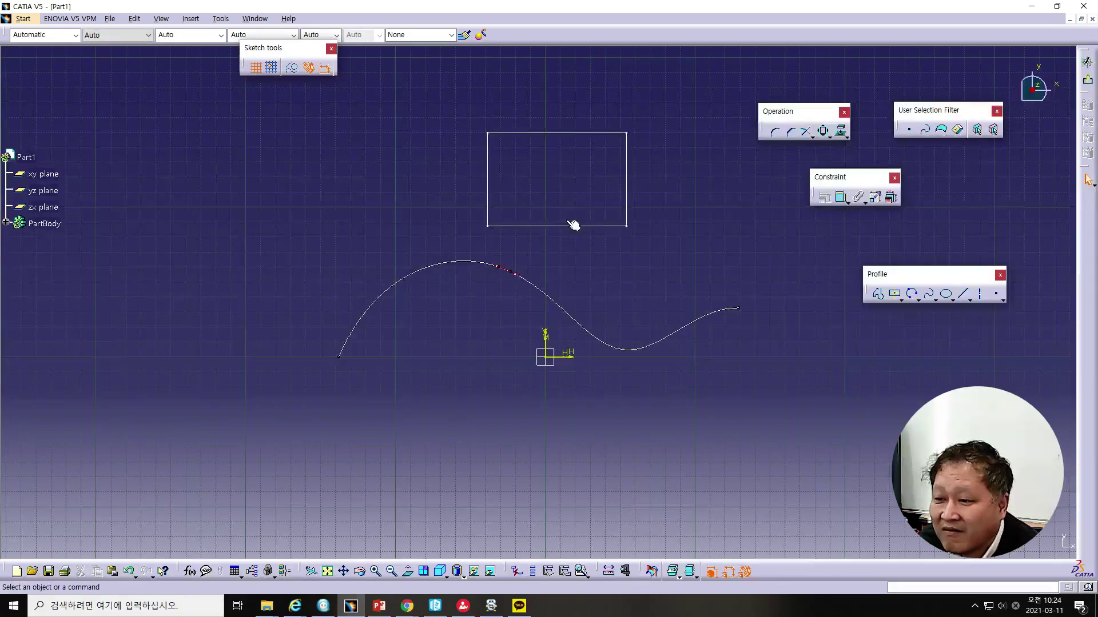
mouse_move(439, 108)
left_mouse_down()
mouse_move(619, 243)
mouse_move(650, 239)
left_mouse_up()
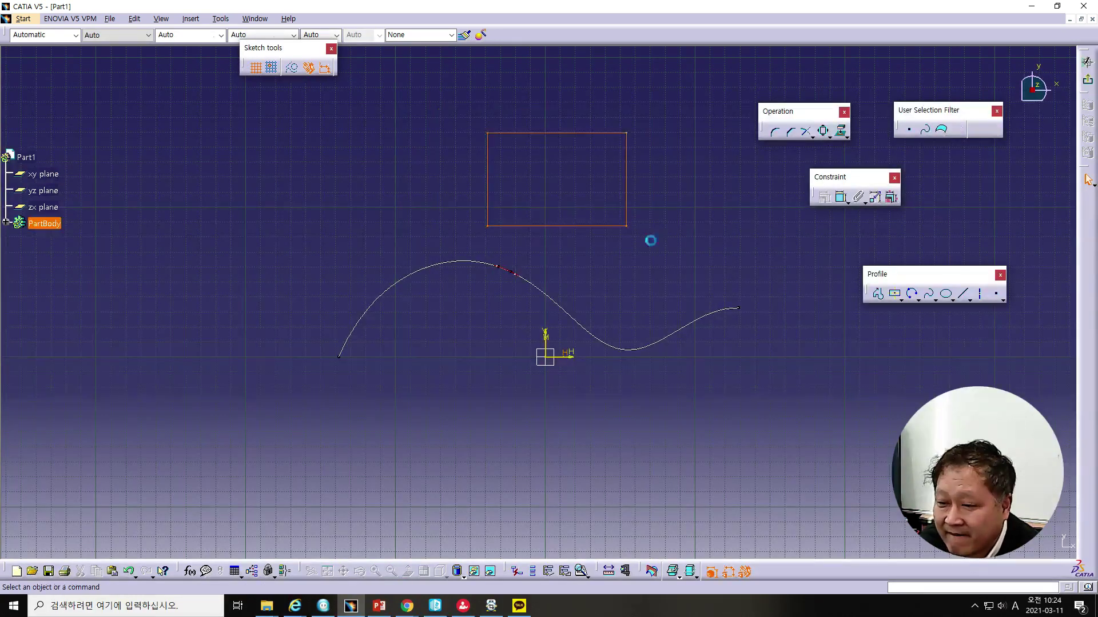
mouse_move(449, 103)
left_mouse_down()
mouse_move(617, 248)
mouse_move(664, 243)
left_mouse_up()
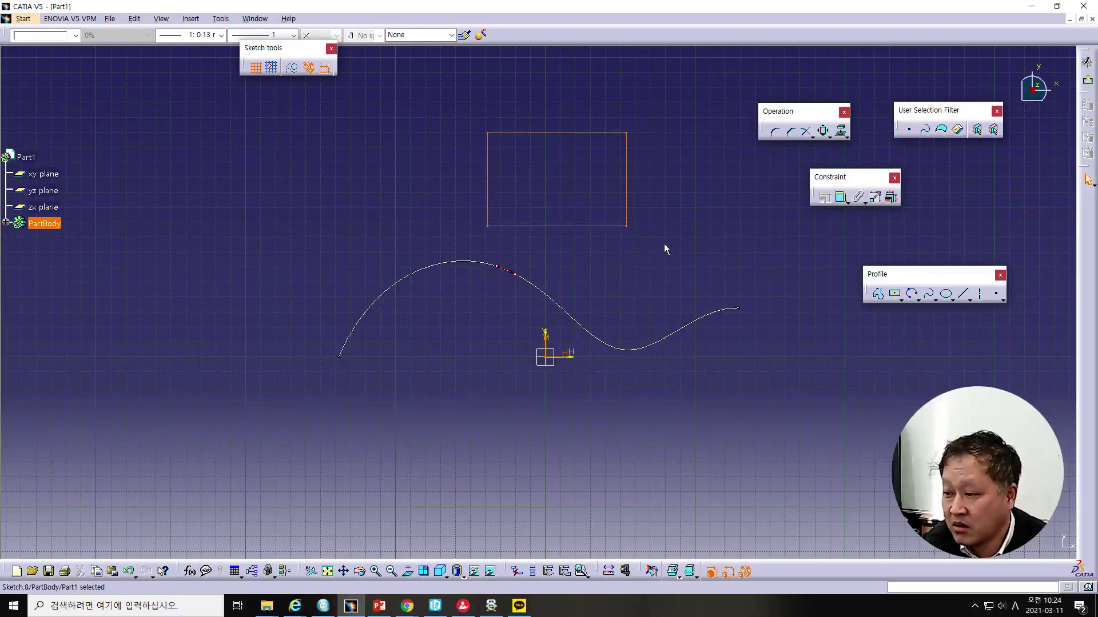
Step: Undo back past 'Start Edition: Sketch.9', exit the Sketcher and select the zx plane
left_click(132, 573)
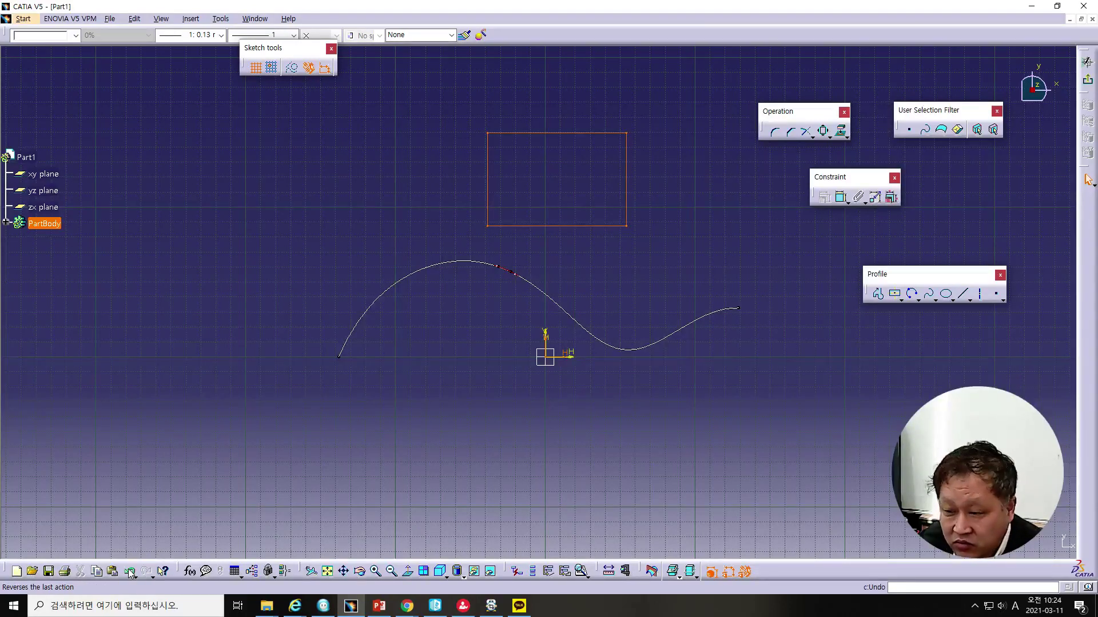
left_click(130, 571)
left_click(130, 572)
left_click(131, 572)
left_click(130, 571)
left_click(130, 572)
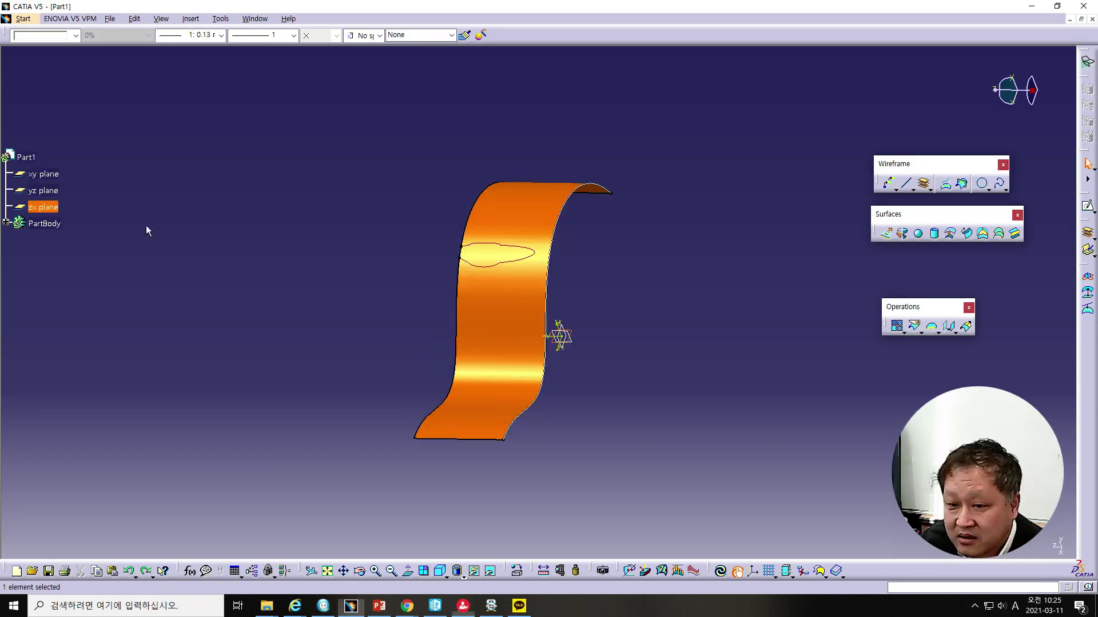
Step: On a new zx-plane sketch, begin a Profile at the surface's left with a three-point arc
left_click(1089, 209)
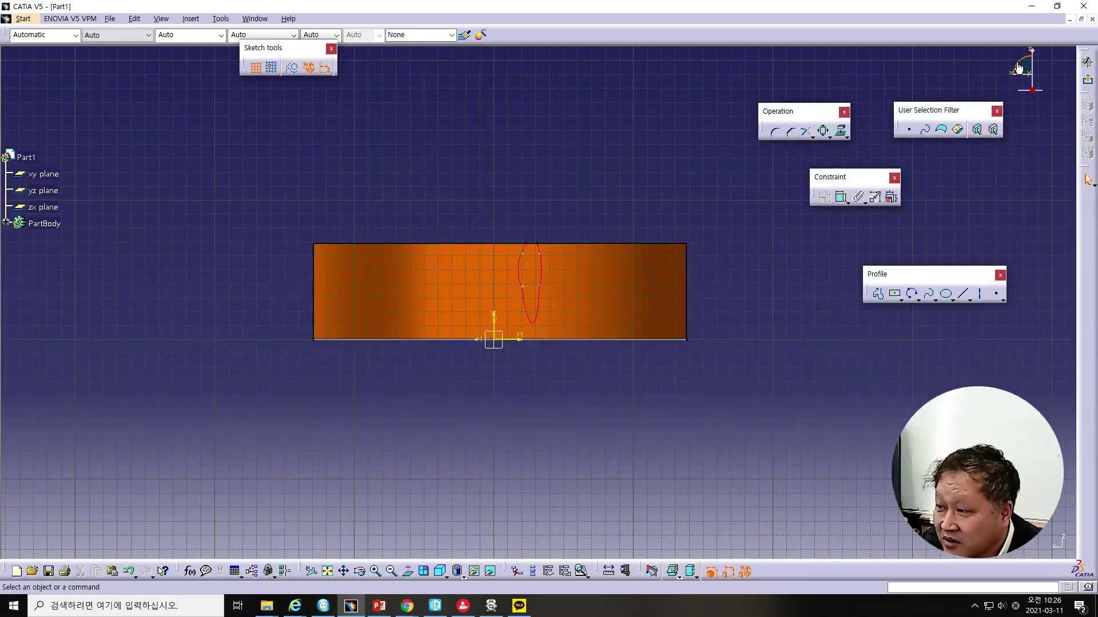
left_click(897, 298)
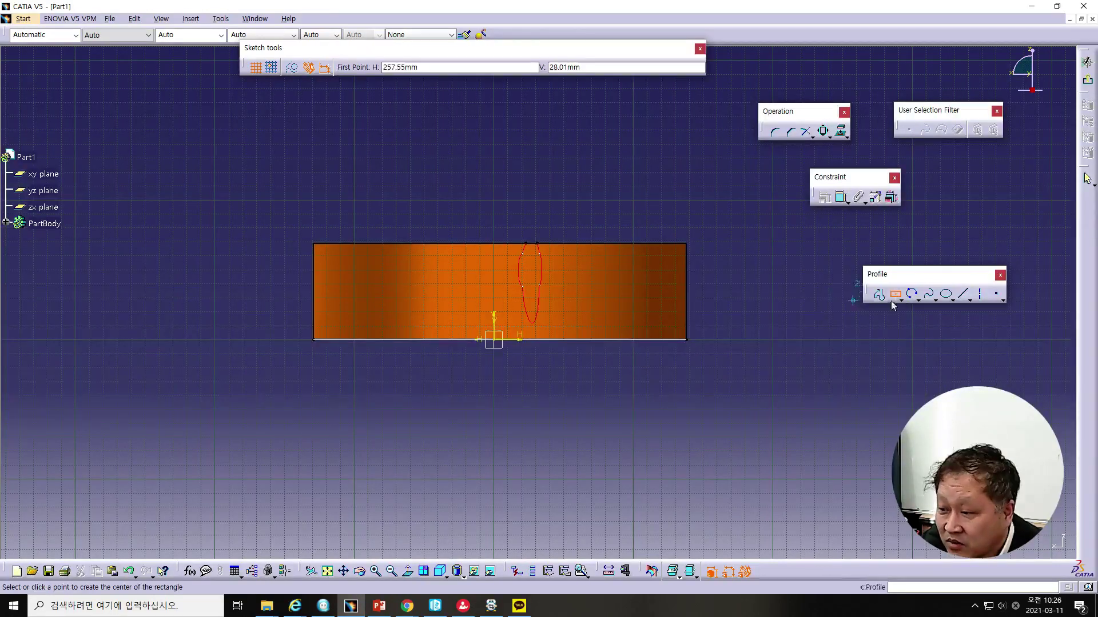
key("Escape")
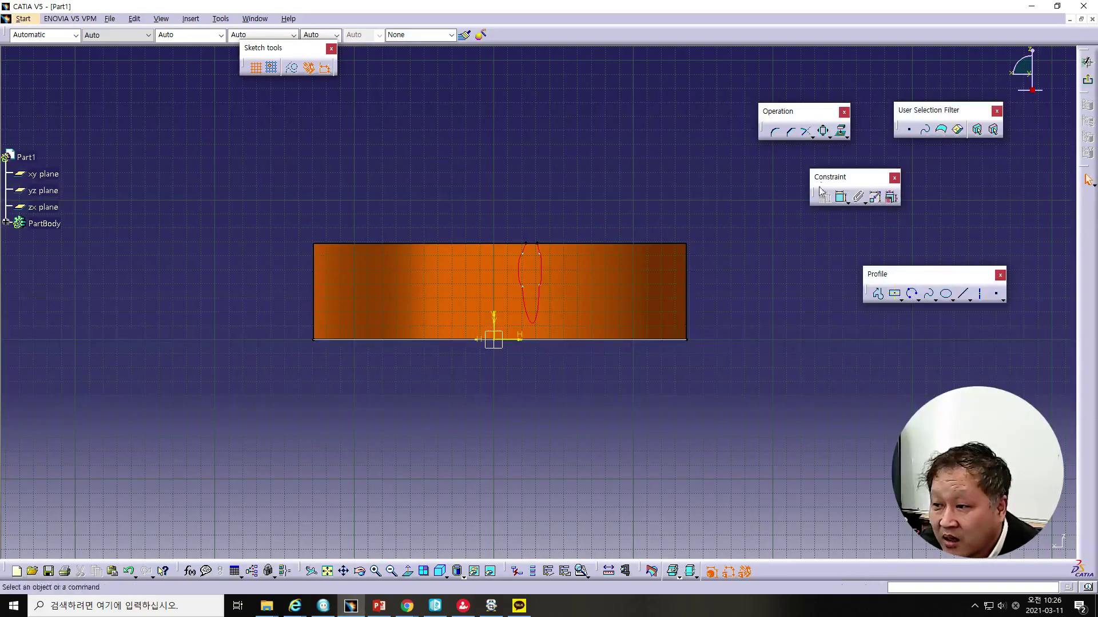
left_click(878, 294)
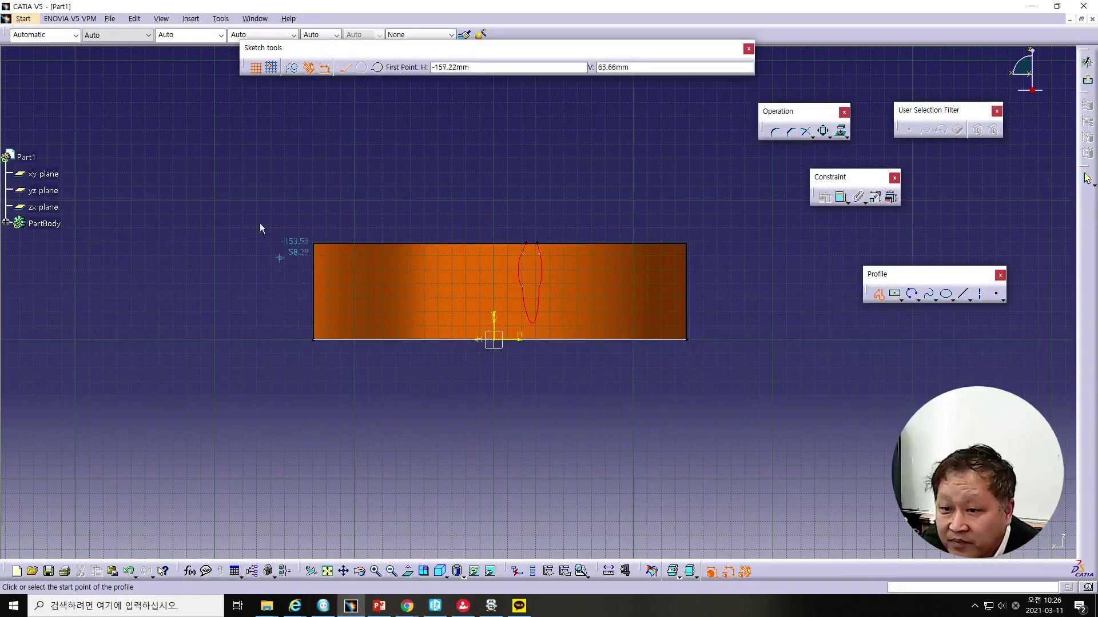
left_click(343, 290)
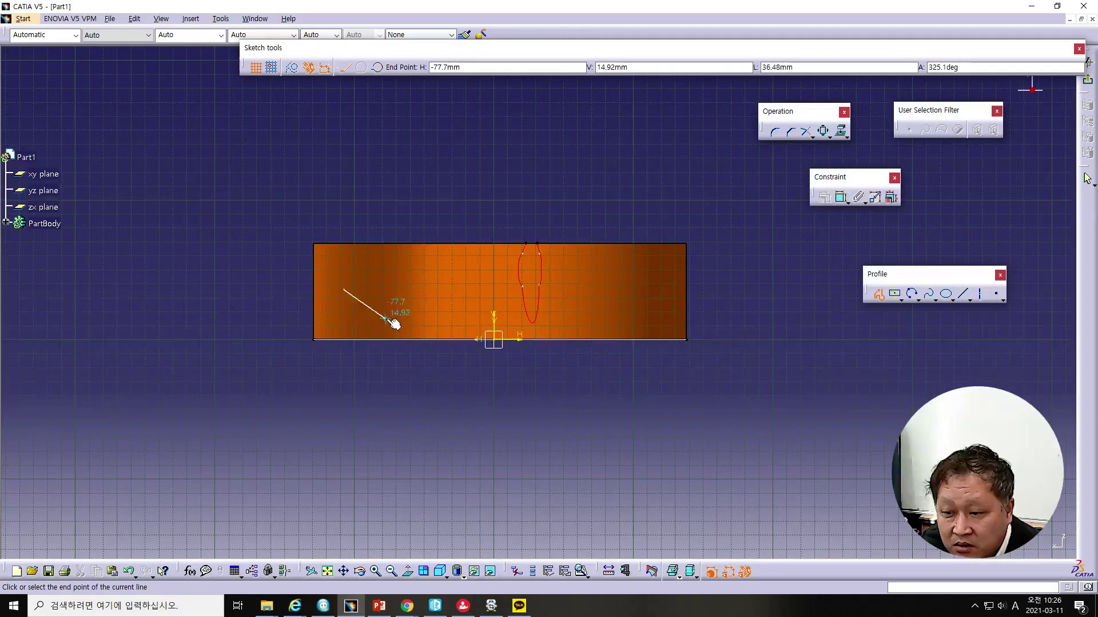
left_click(379, 68)
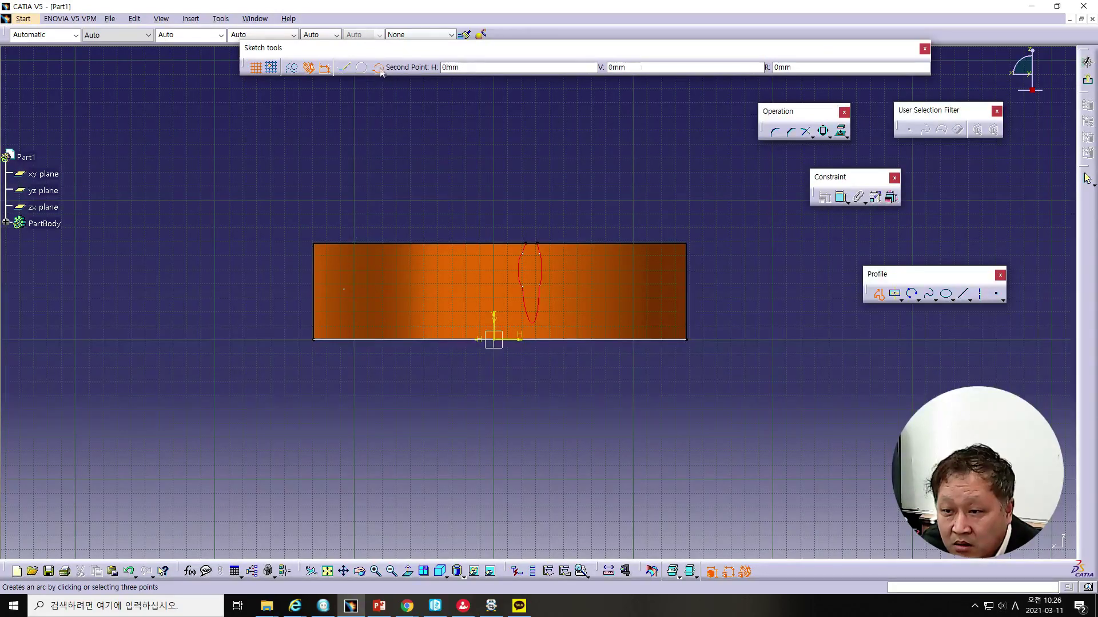
left_click(386, 316)
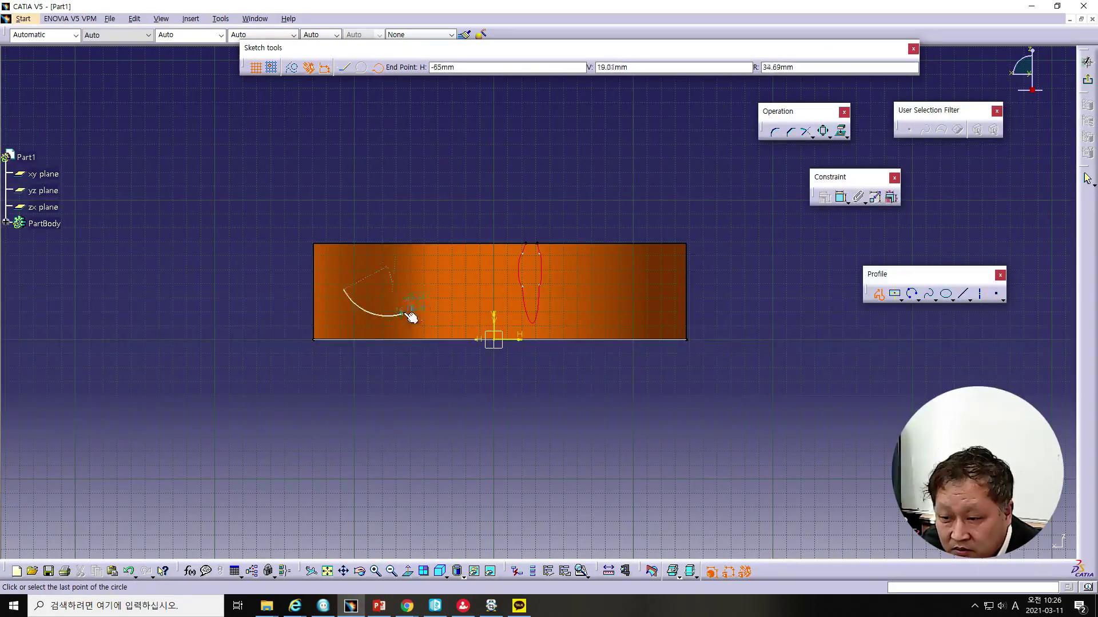
left_click(423, 289)
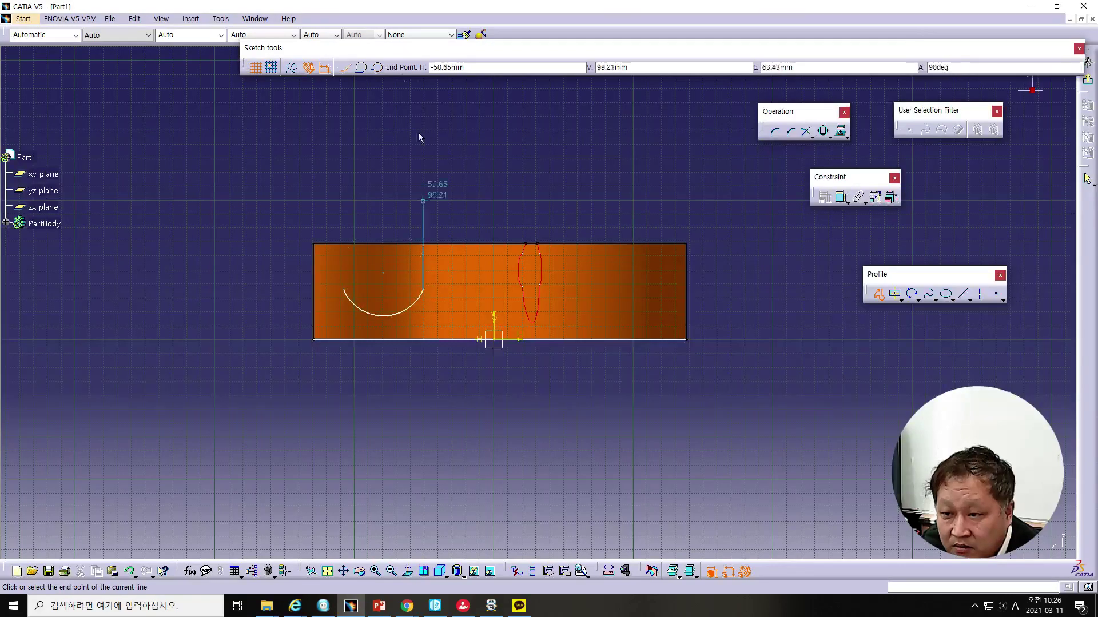
Step: Add three more arcs to close the lemon-shaped profile, then exit the Sketcher
left_click(377, 67)
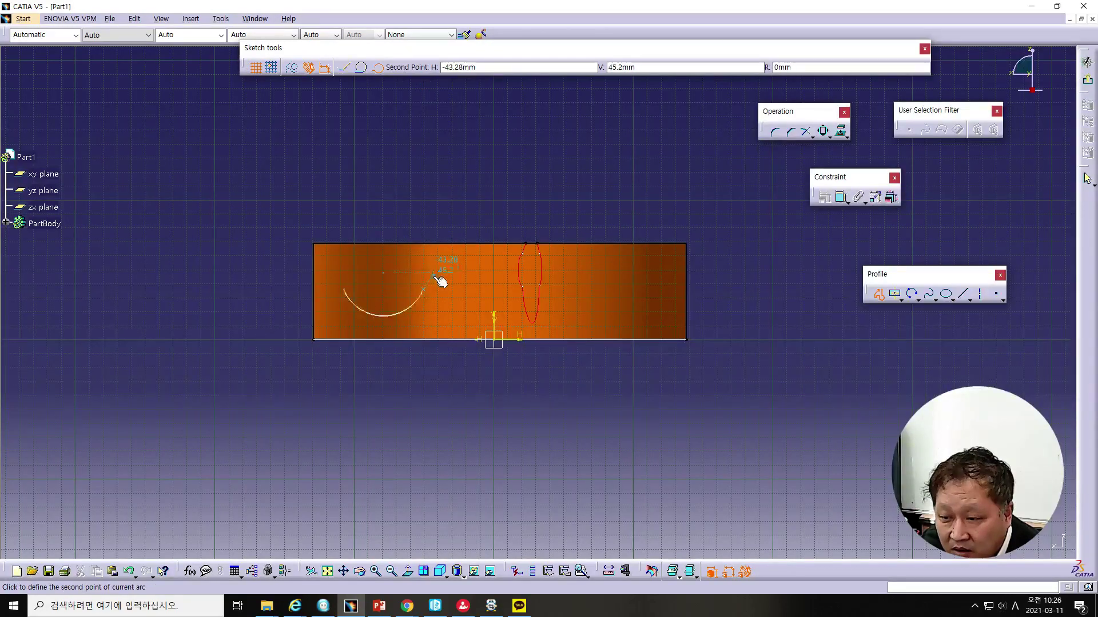
left_click(439, 279)
left_click(430, 261)
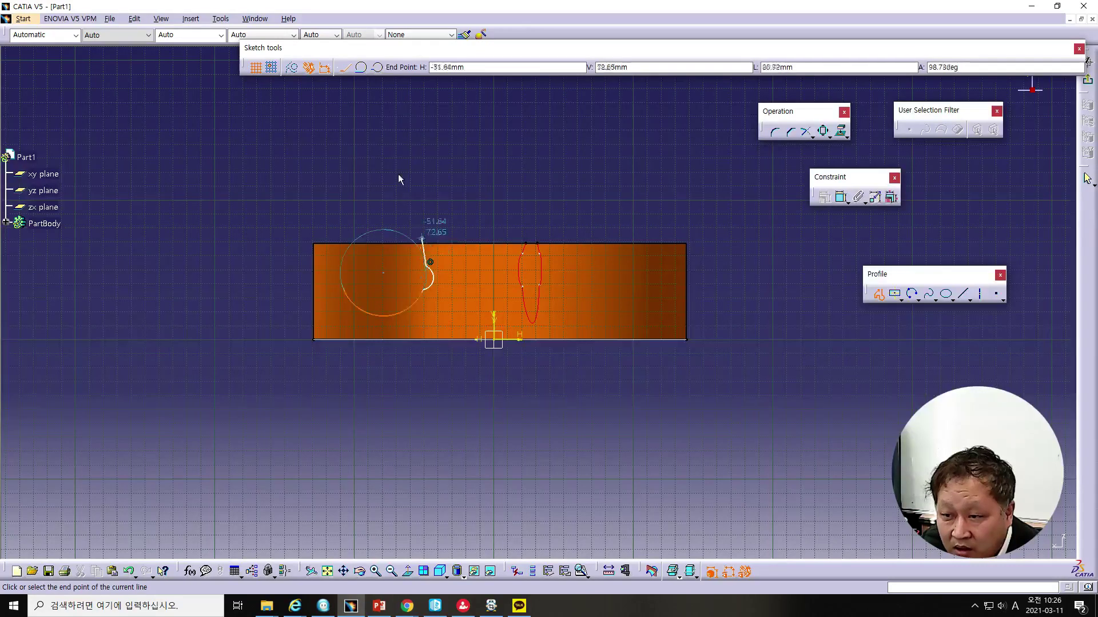
left_click(378, 69)
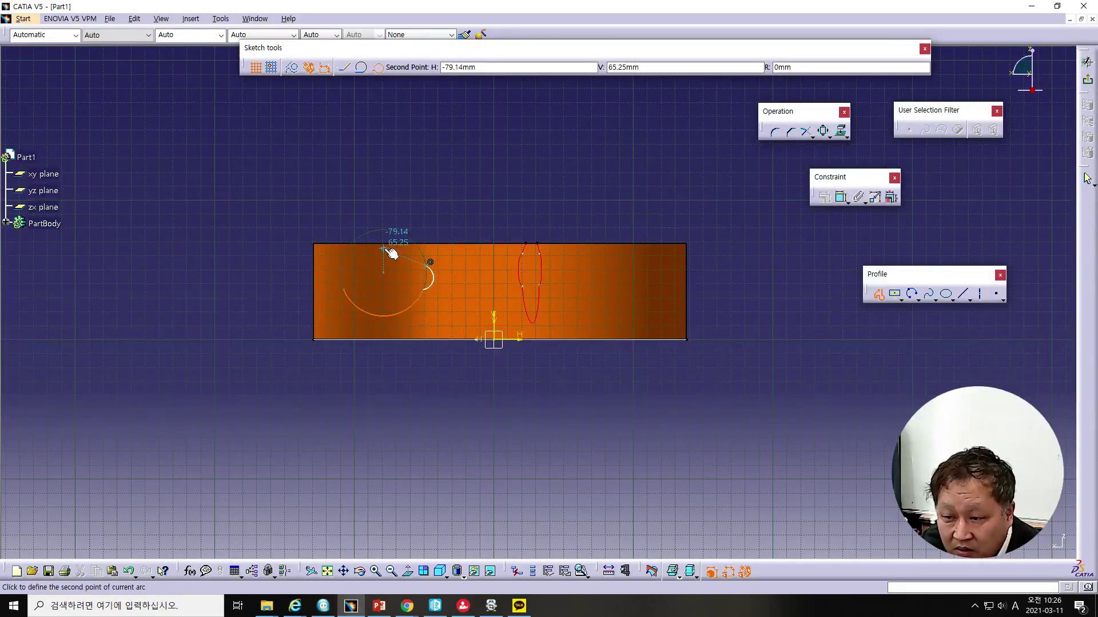
left_click(386, 248)
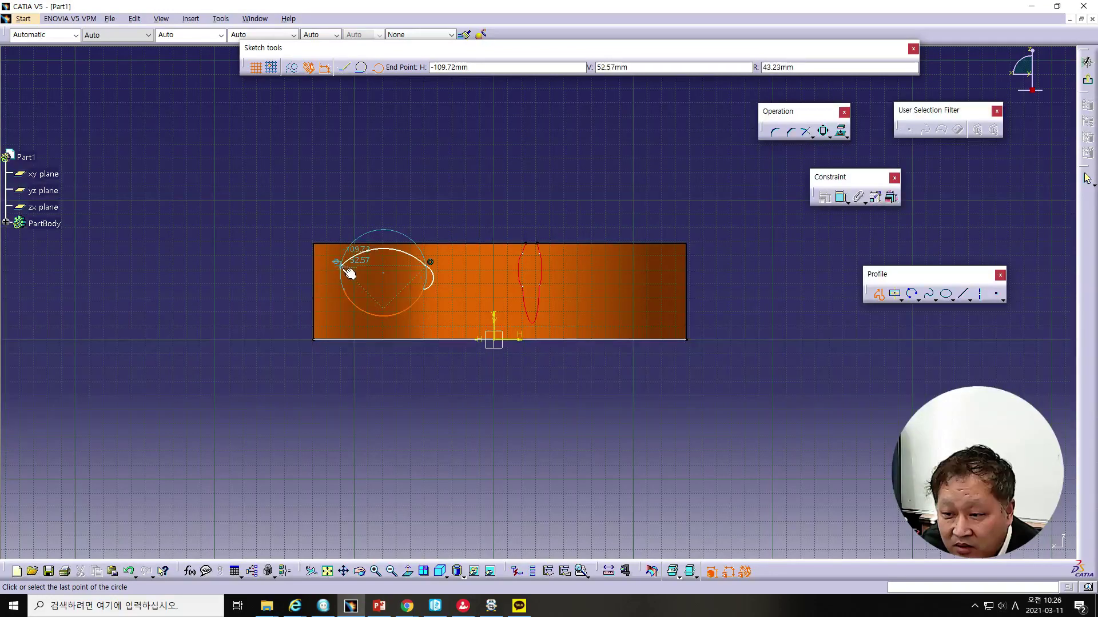
left_click(346, 272)
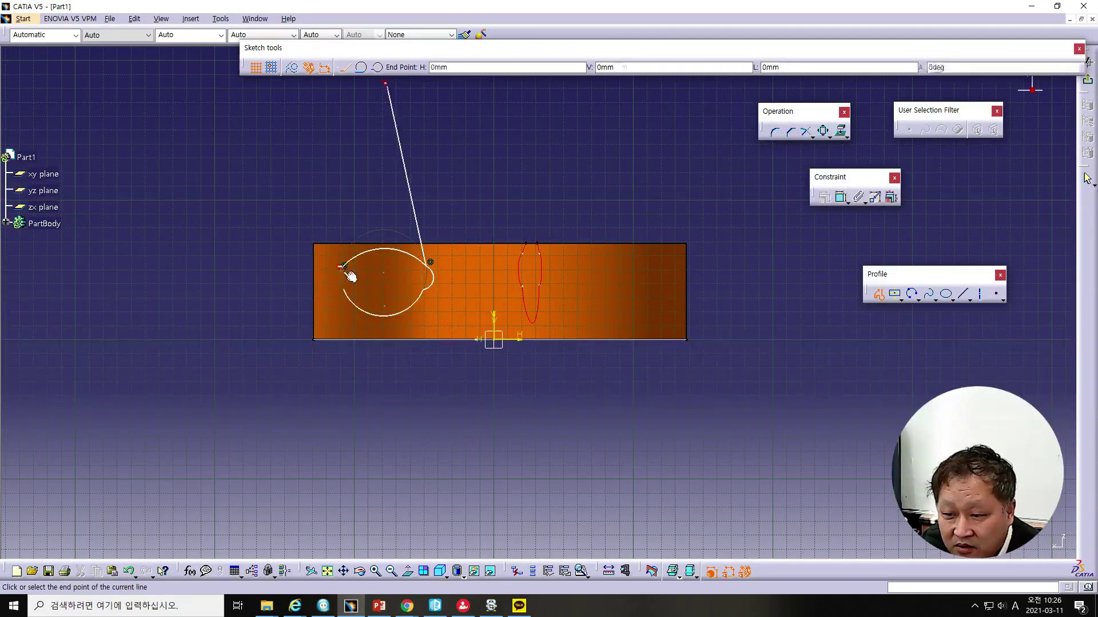
left_click(377, 68)
left_click(339, 286)
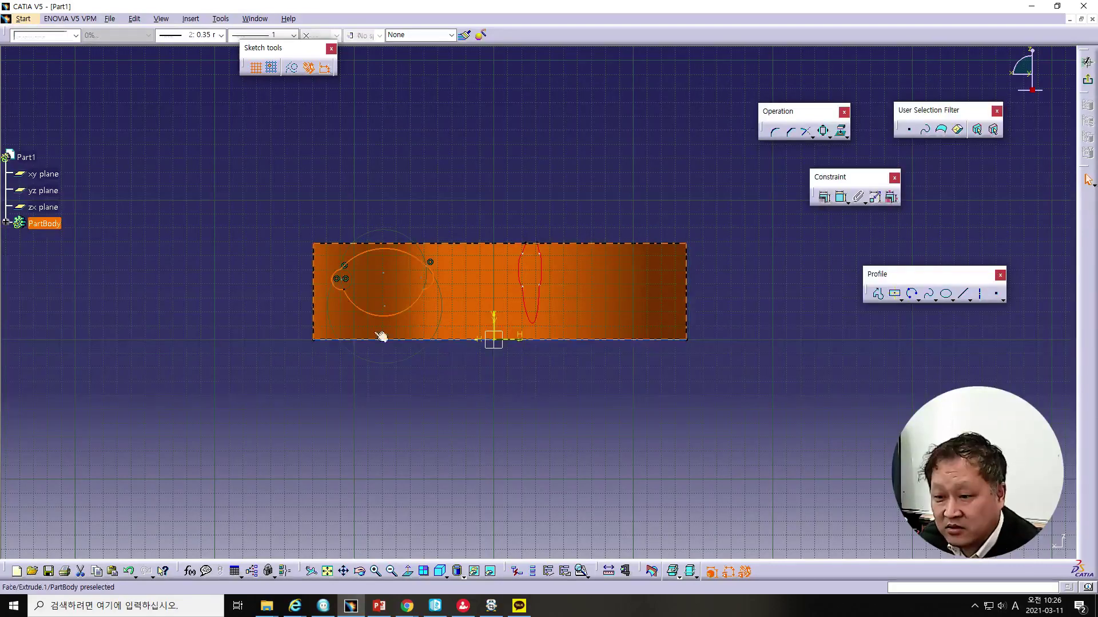
left_click(458, 374)
left_click(1087, 62)
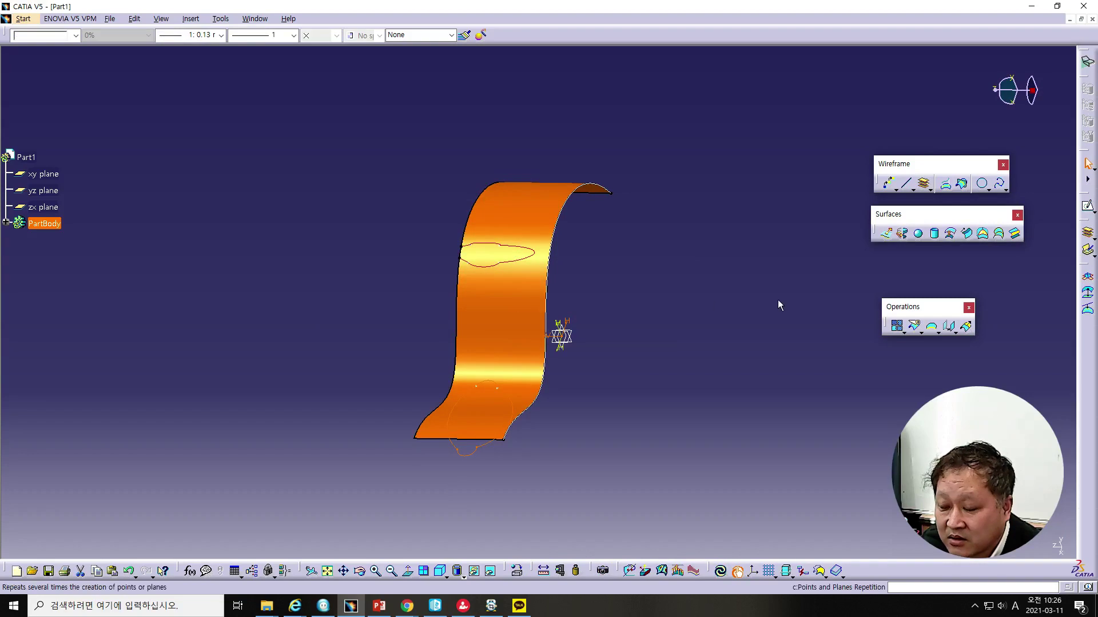
Step: Project Sketch.8 normal onto Extrude.1, orbit to inspect the new curve, then switch to the slides
left_click(451, 240)
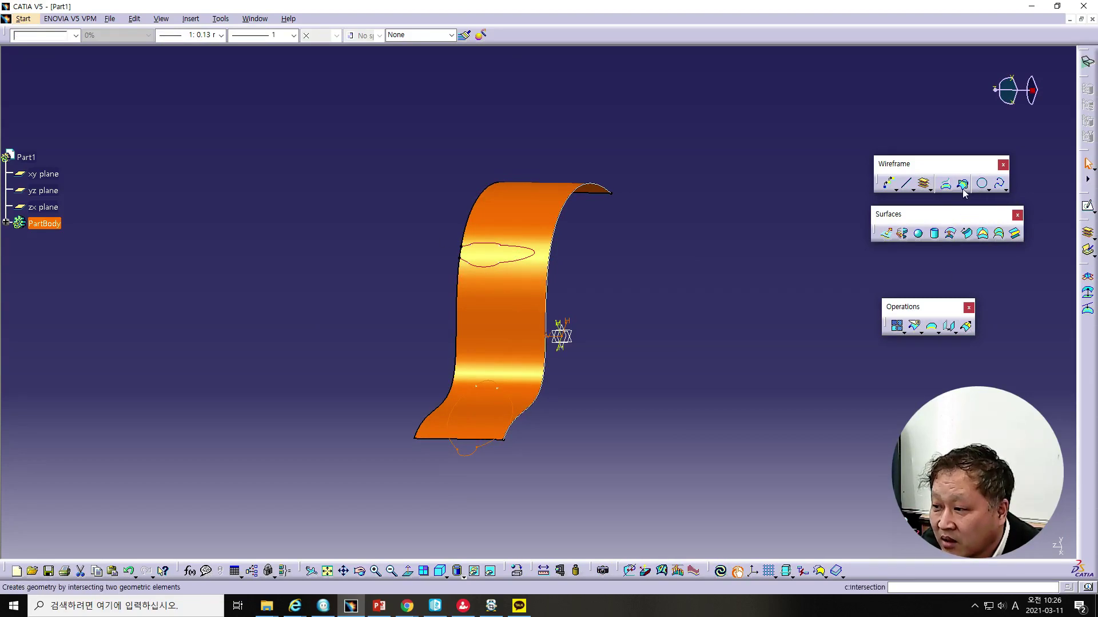
left_click(946, 183)
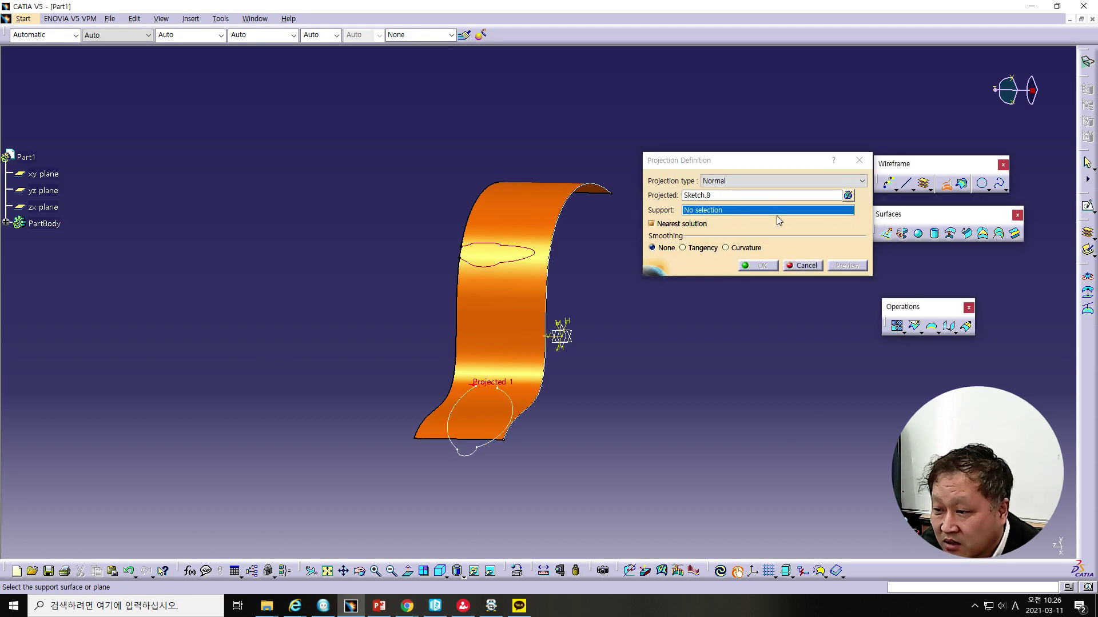
left_click(499, 307)
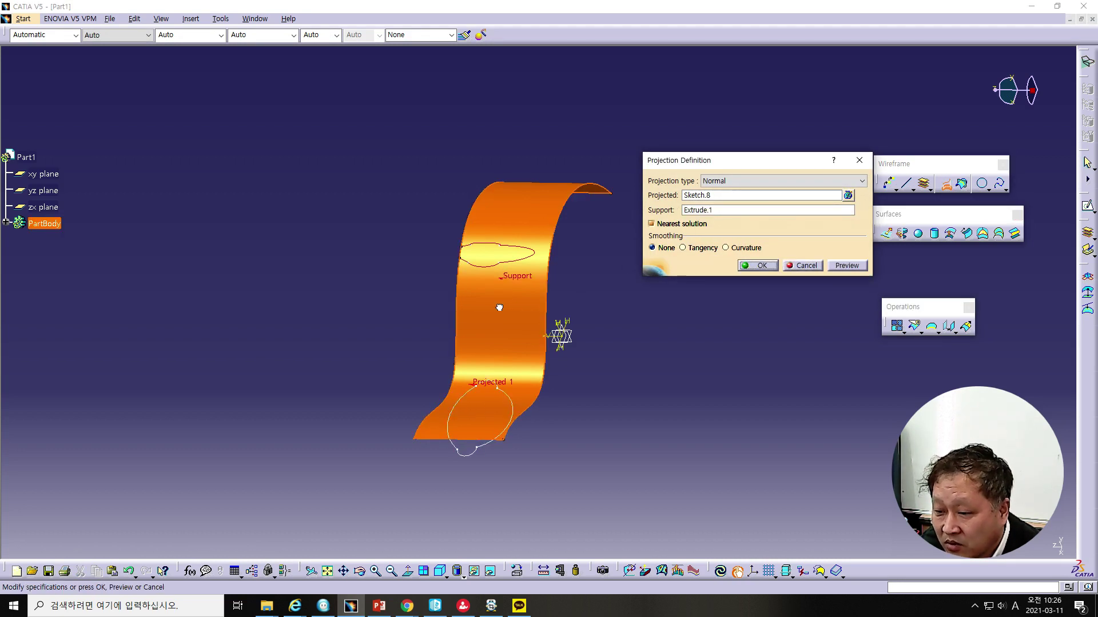
left_click(758, 265)
mouse_move(695, 385)
middle_mouse_down()
mouse_move(522, 431)
mouse_move(509, 461)
mouse_move(501, 325)
mouse_move(508, 296)
mouse_move(515, 306)
middle_mouse_up()
mouse_move(572, 343)
middle_mouse_down()
mouse_move(608, 384)
mouse_move(625, 448)
middle_mouse_up()
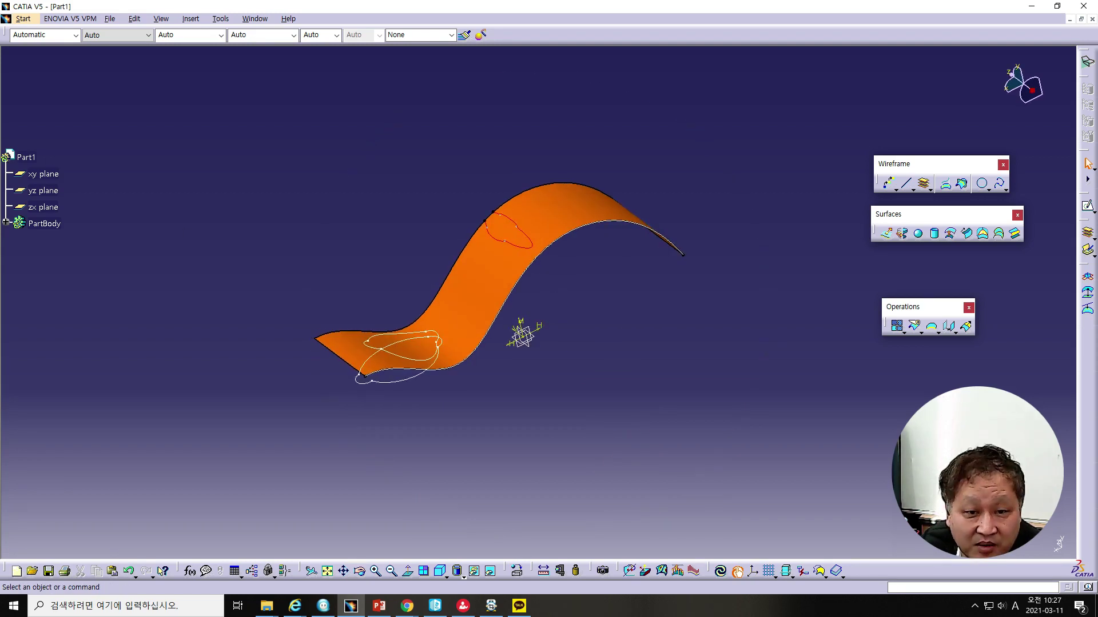
key("alt+Tab")
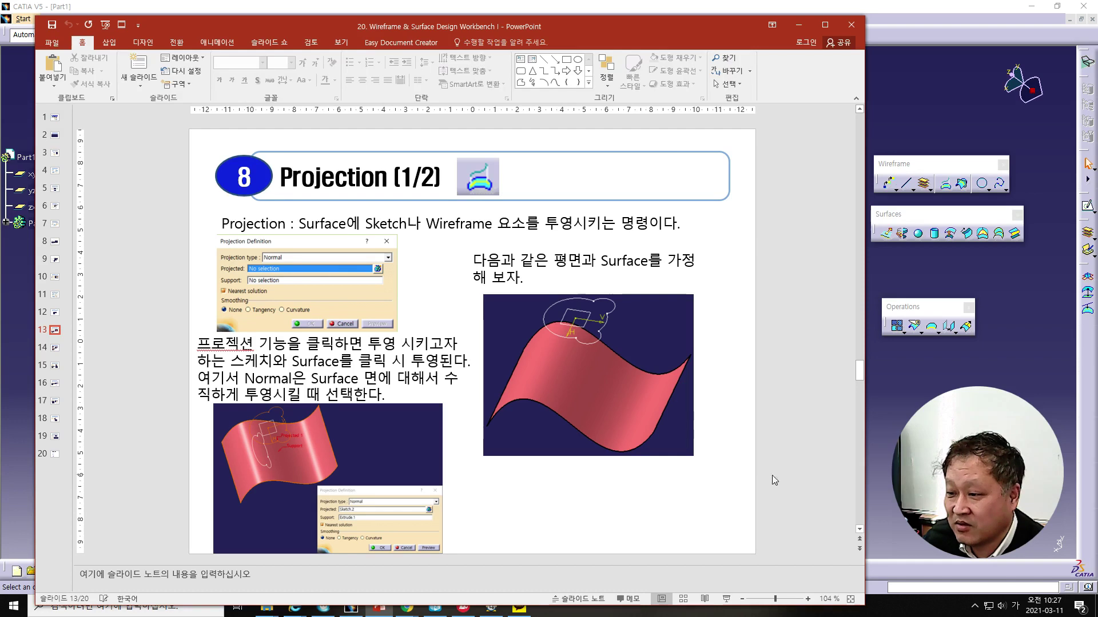
Step: Advance to slide 14, 'Projection (2/2)'
key("Page_Down")
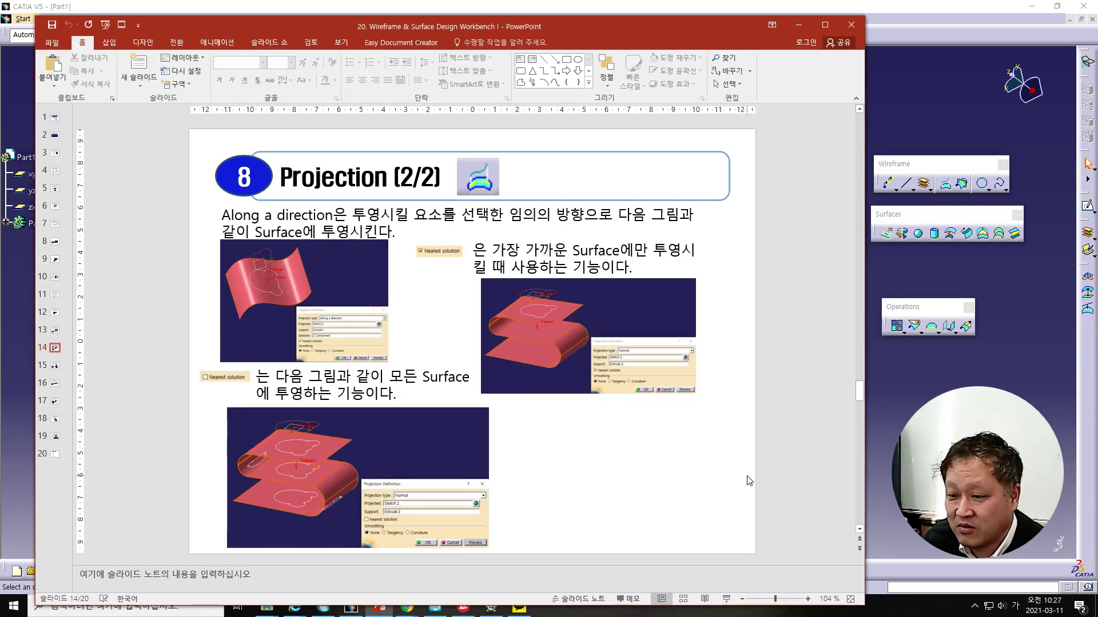